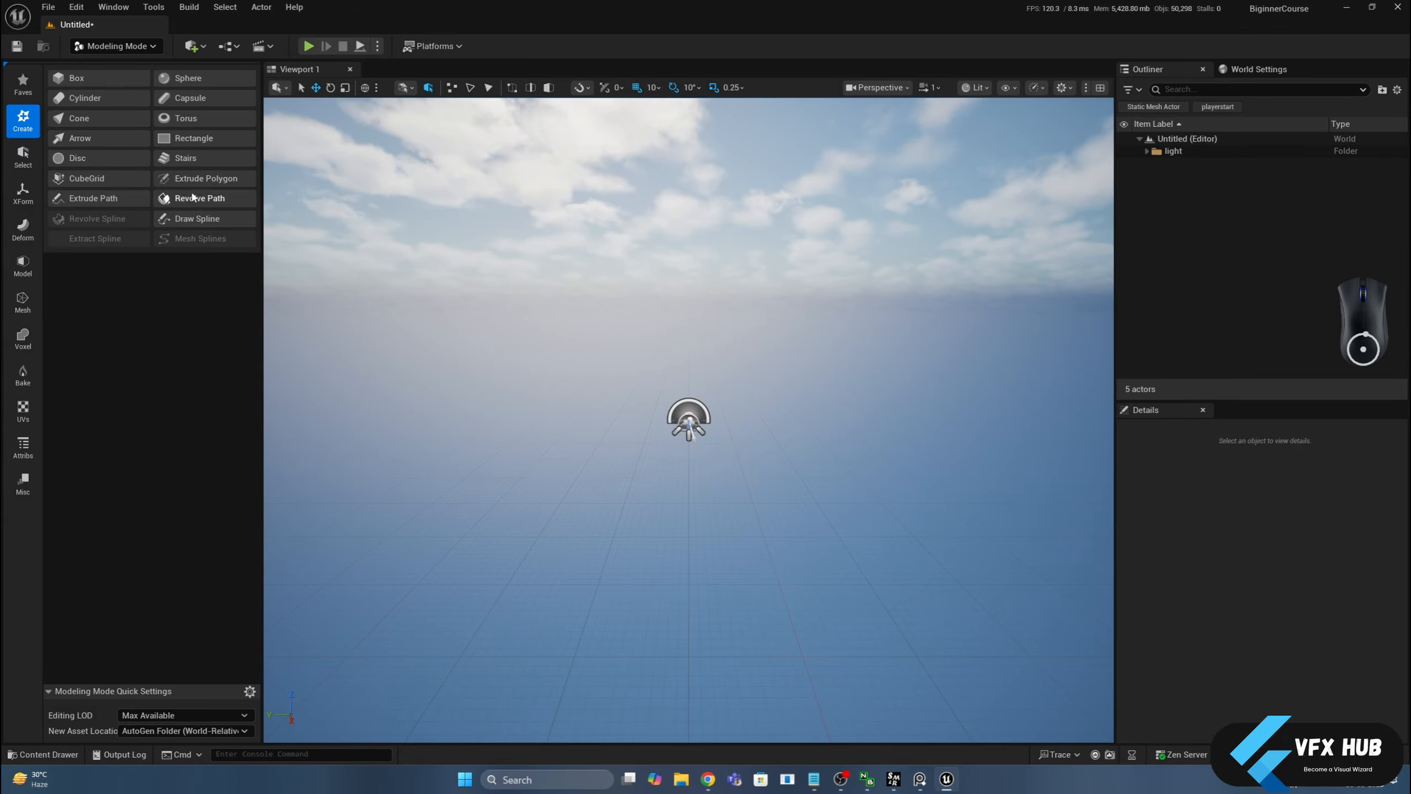
Step: Place a preview of a new box with 100 width, depth and height in the empty level at about X 340, Y 50
left_click(90, 77)
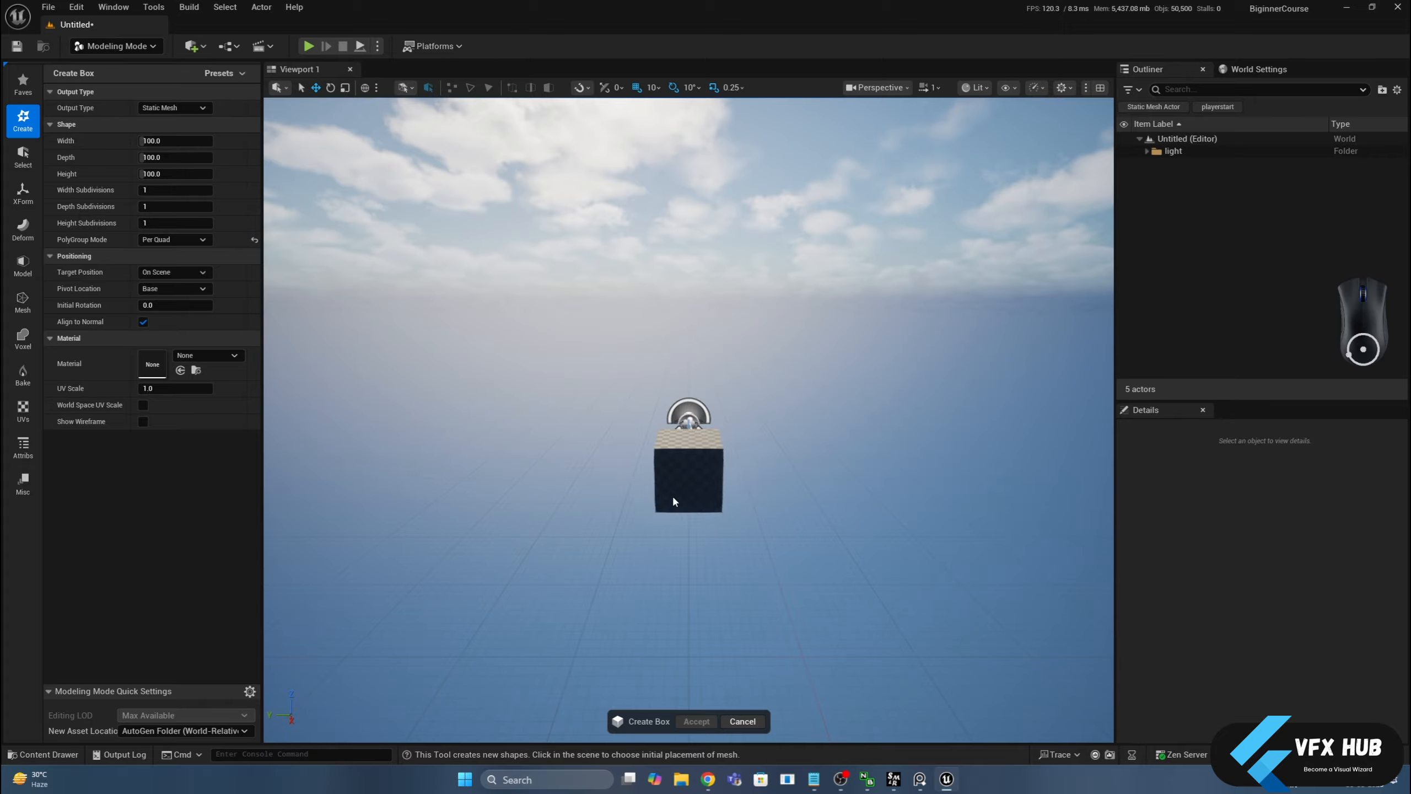
left_click(661, 470)
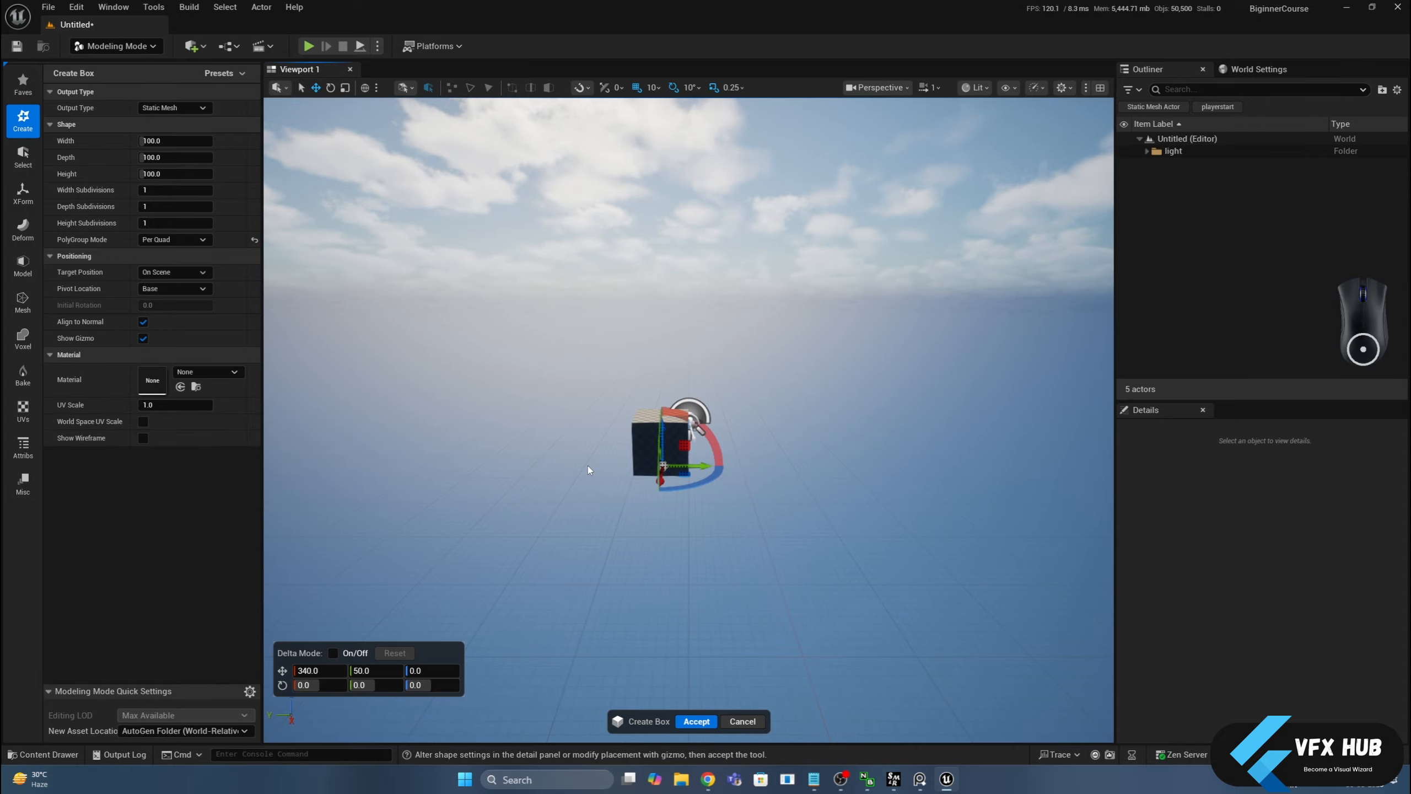
left_click_drag(544, 472, 528, 467, "alt")
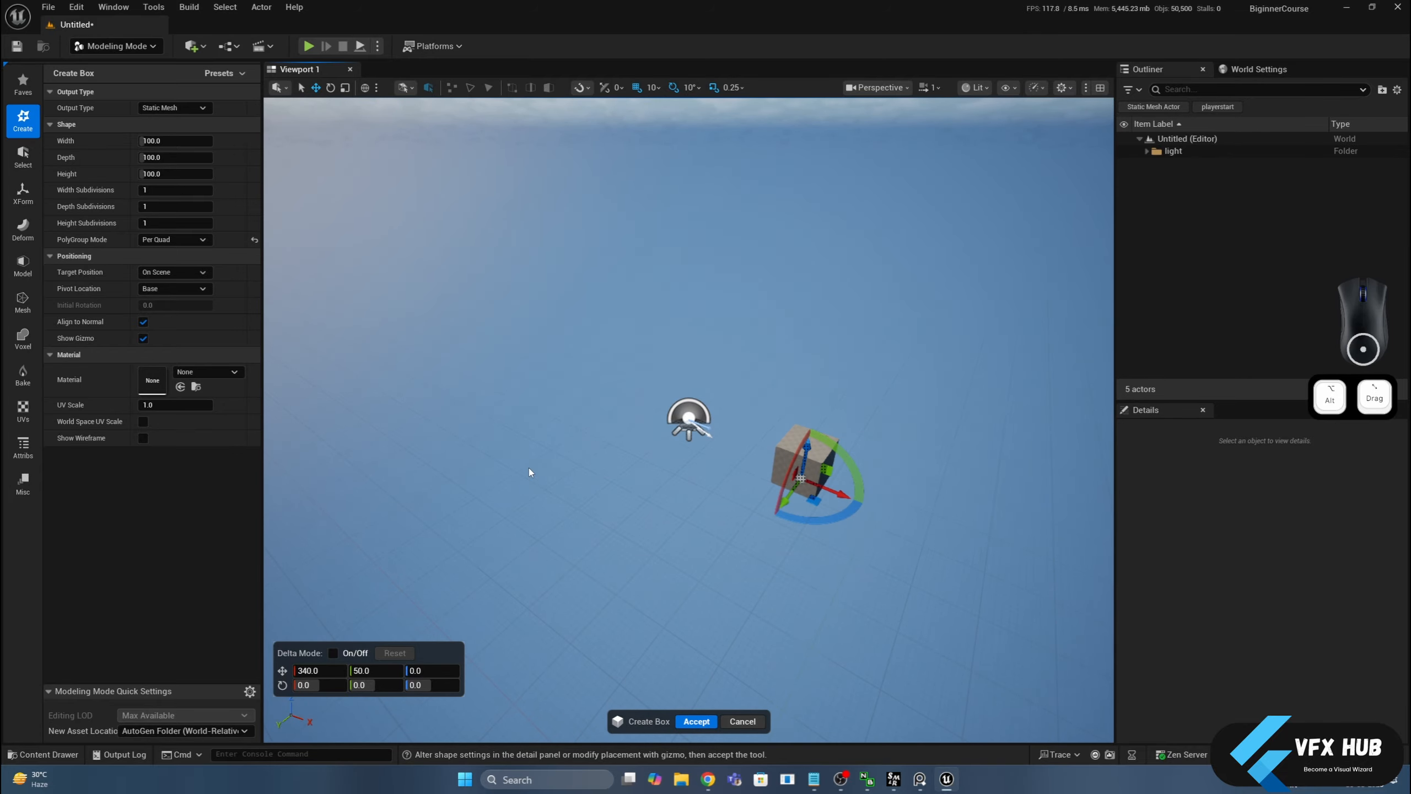
key("f")
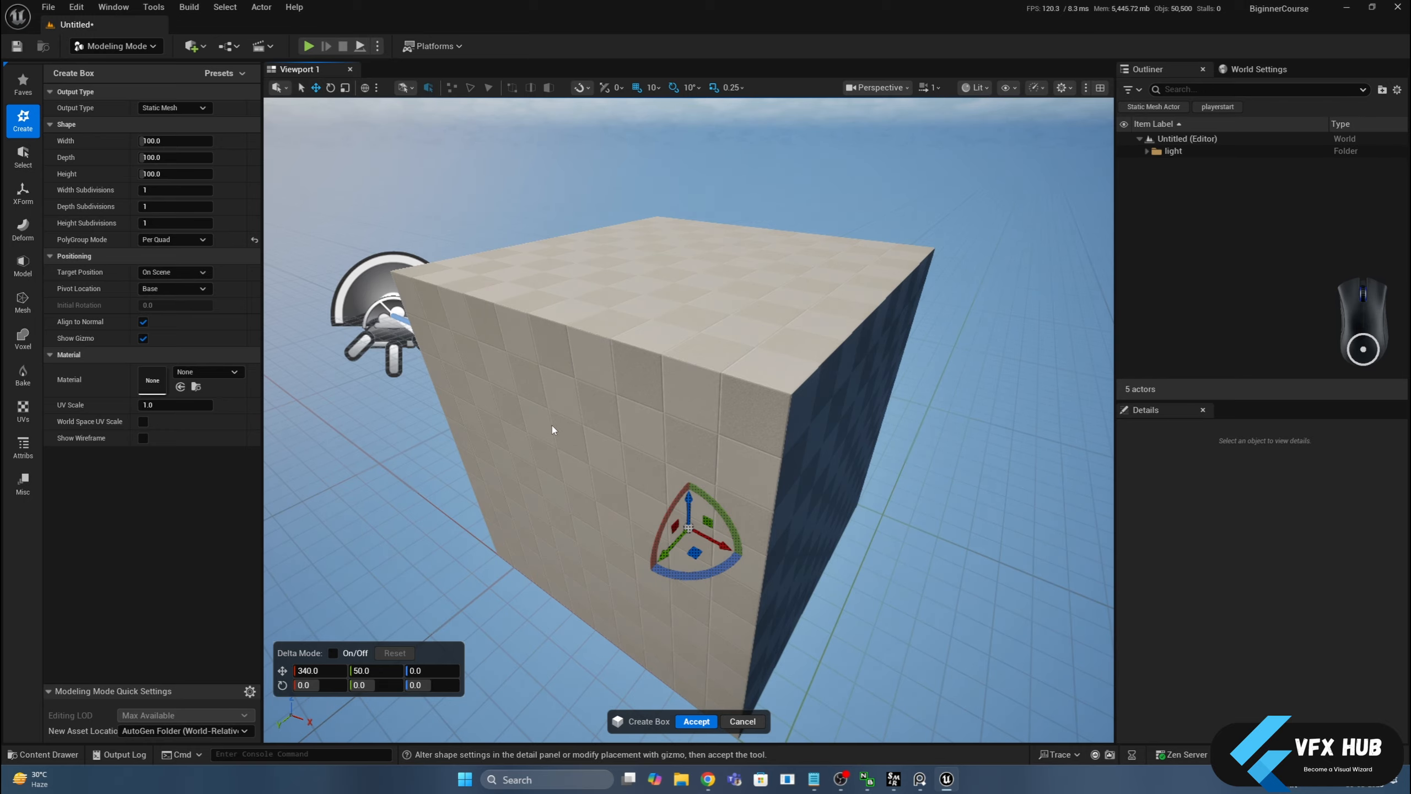
left_click(688, 528)
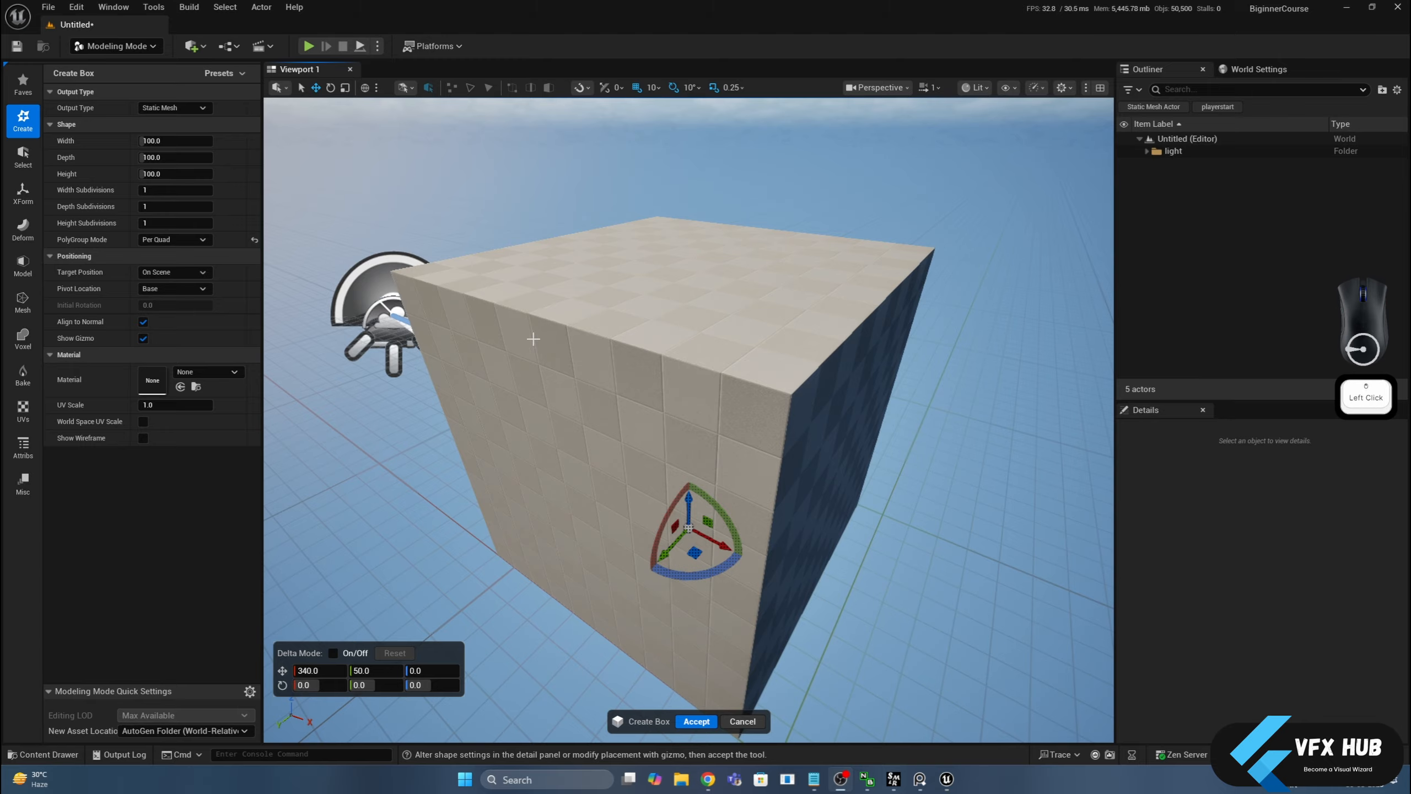
left_click(401, 253)
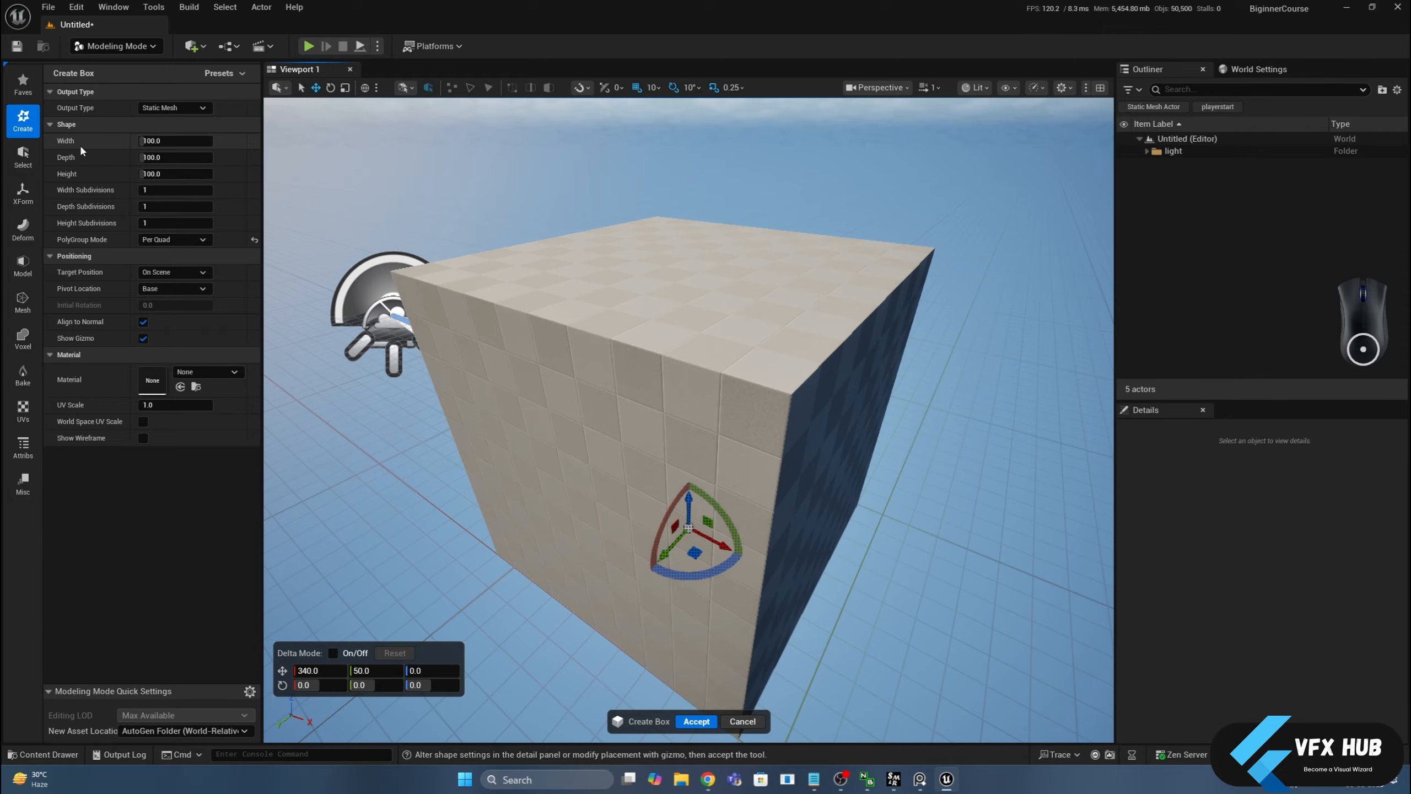
Step: Flatten the box preview into a floor slab by setting width and depth to 1000 and height to about 8.24
scroll(597, 231, "down", 5)
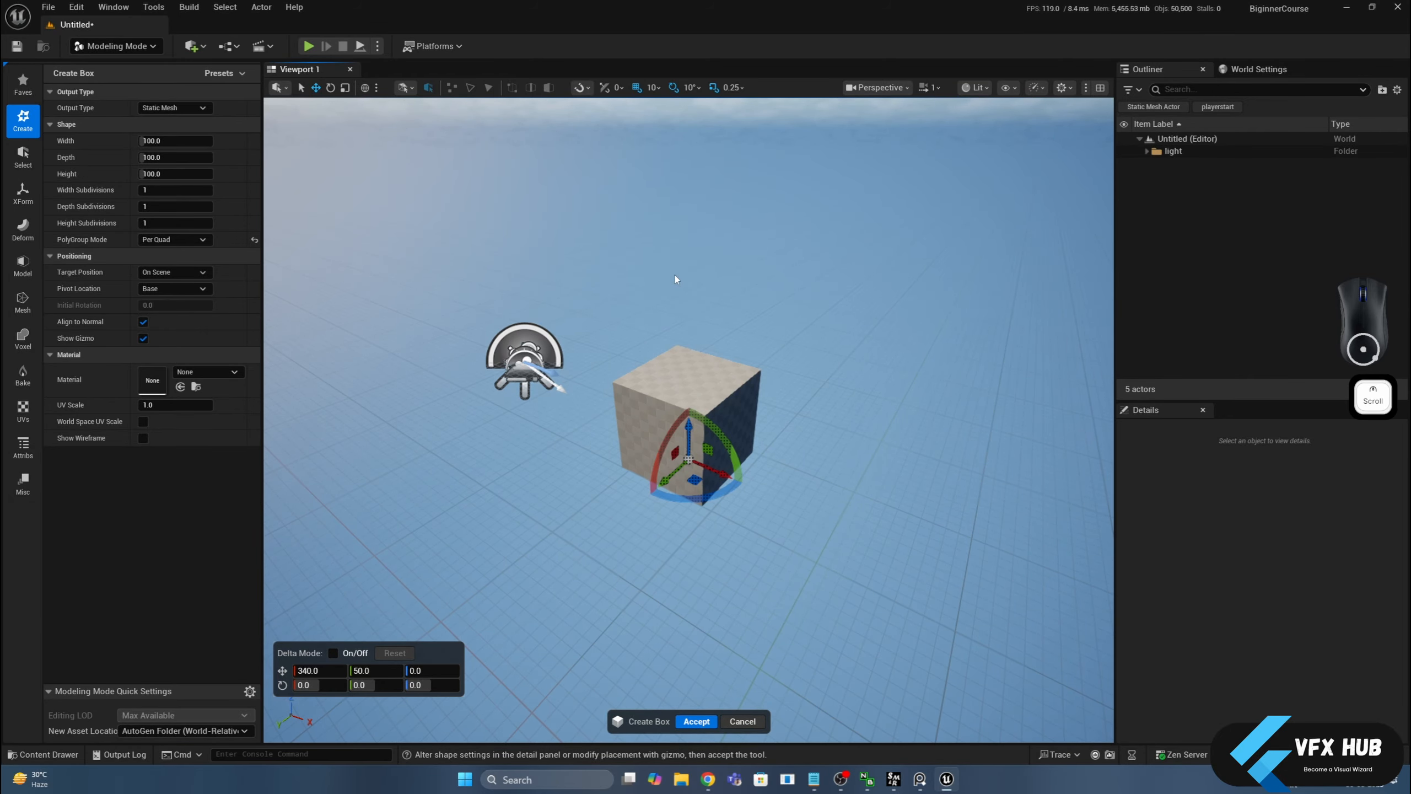
left_click_drag(676, 279, 611, 297, "alt")
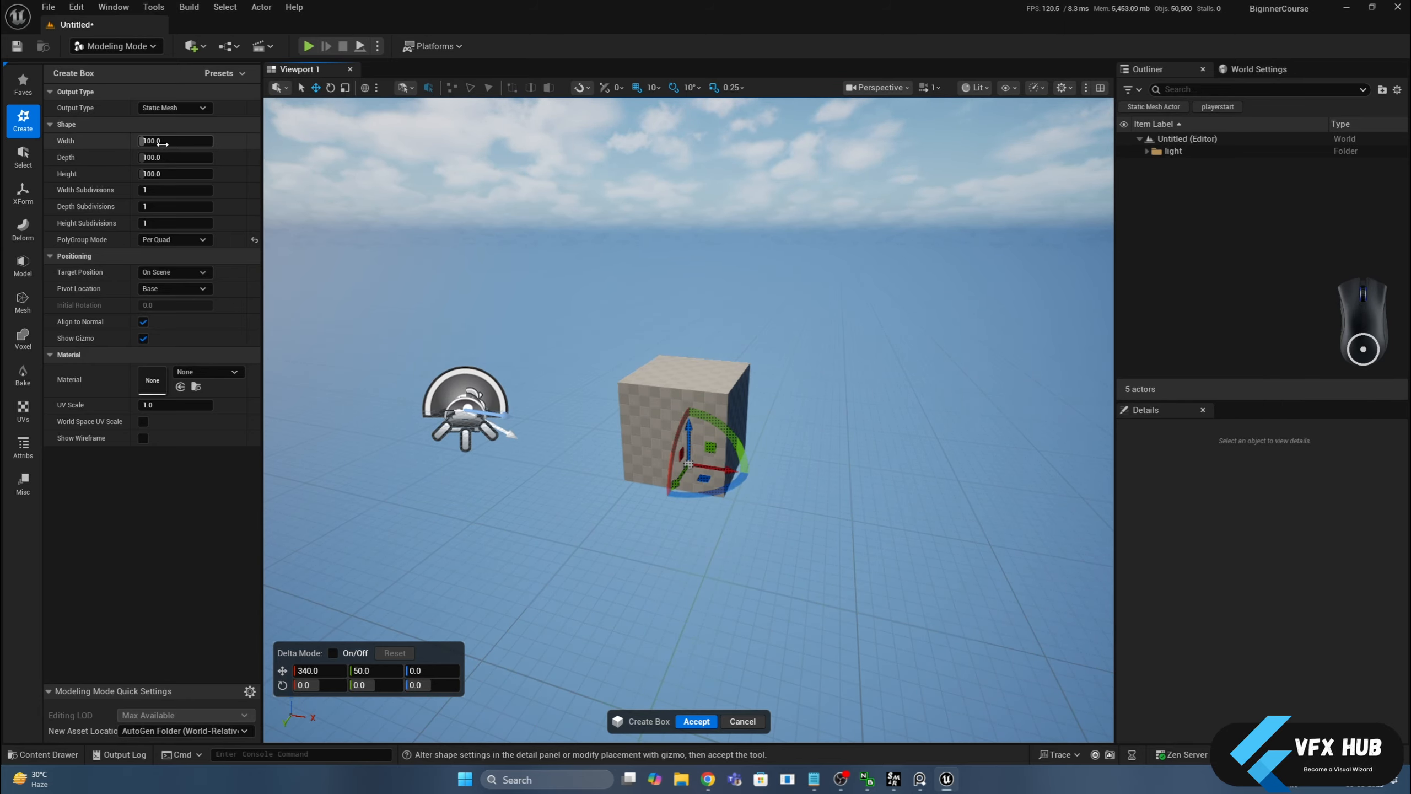
left_click_drag(161, 142, 153, 177)
scroll(630, 259, "down", 3)
left_click_drag(500, 501, 398, 512, "alt")
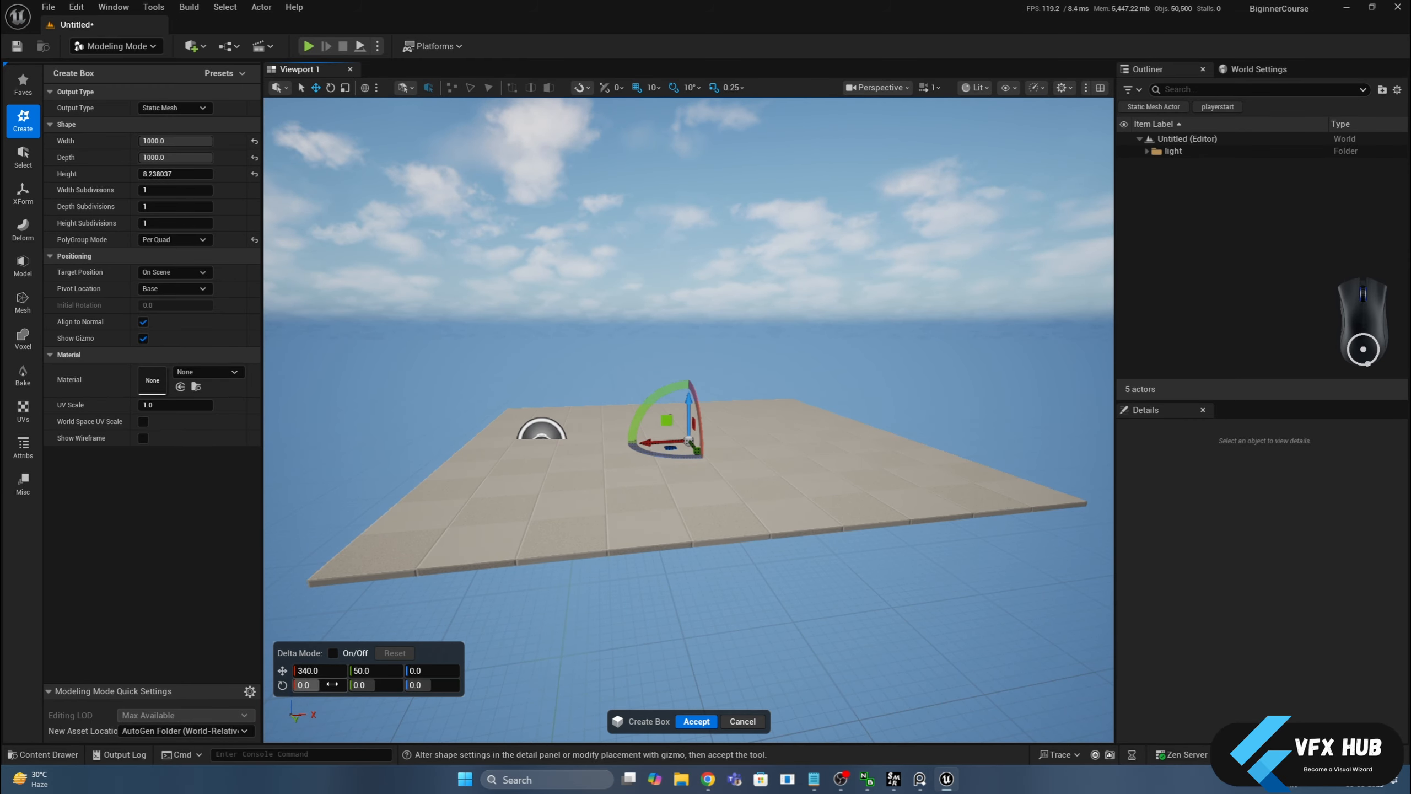
Step: Set the slab's X and Y location to 0 to centre it on the world origin
left_click(331, 671)
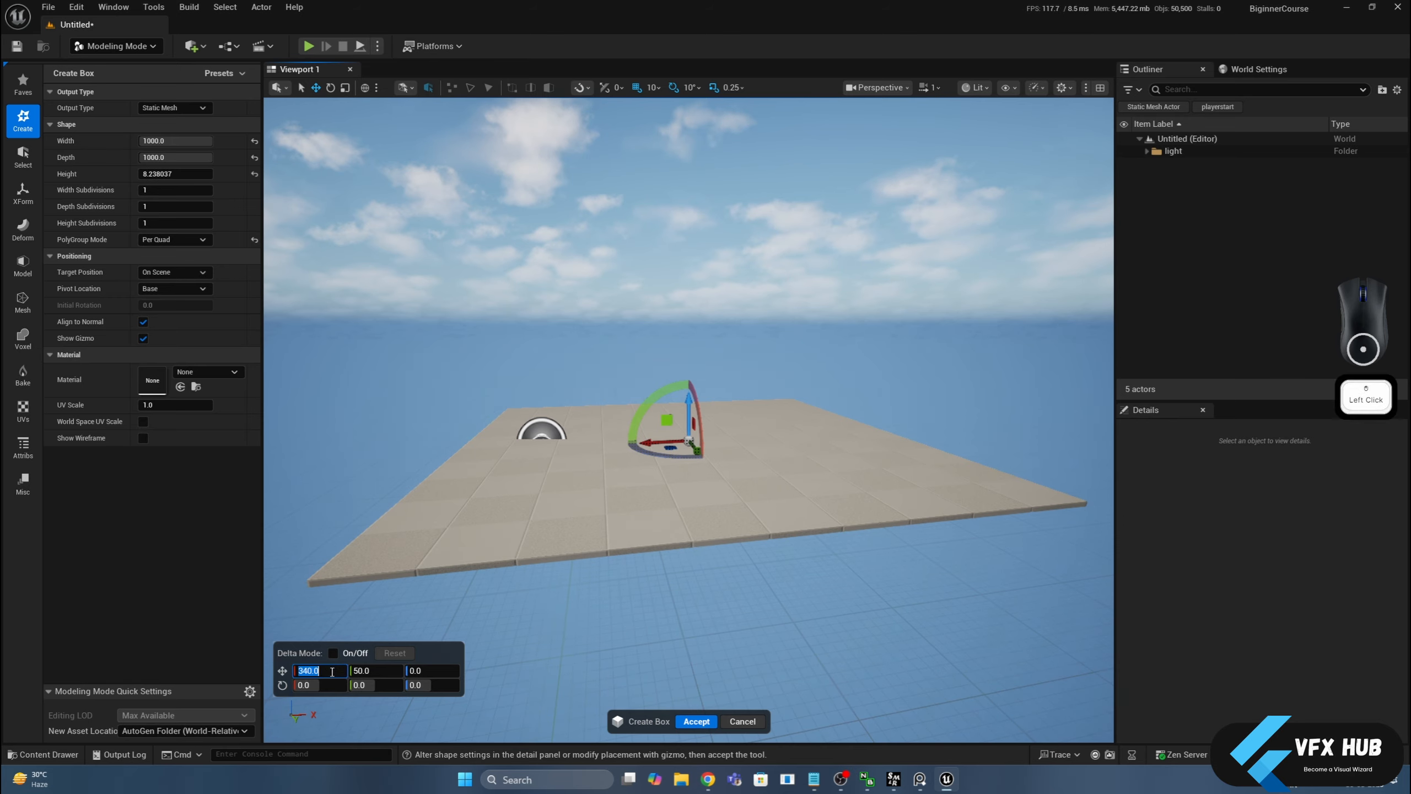
type("0")
key("Tab")
type("0")
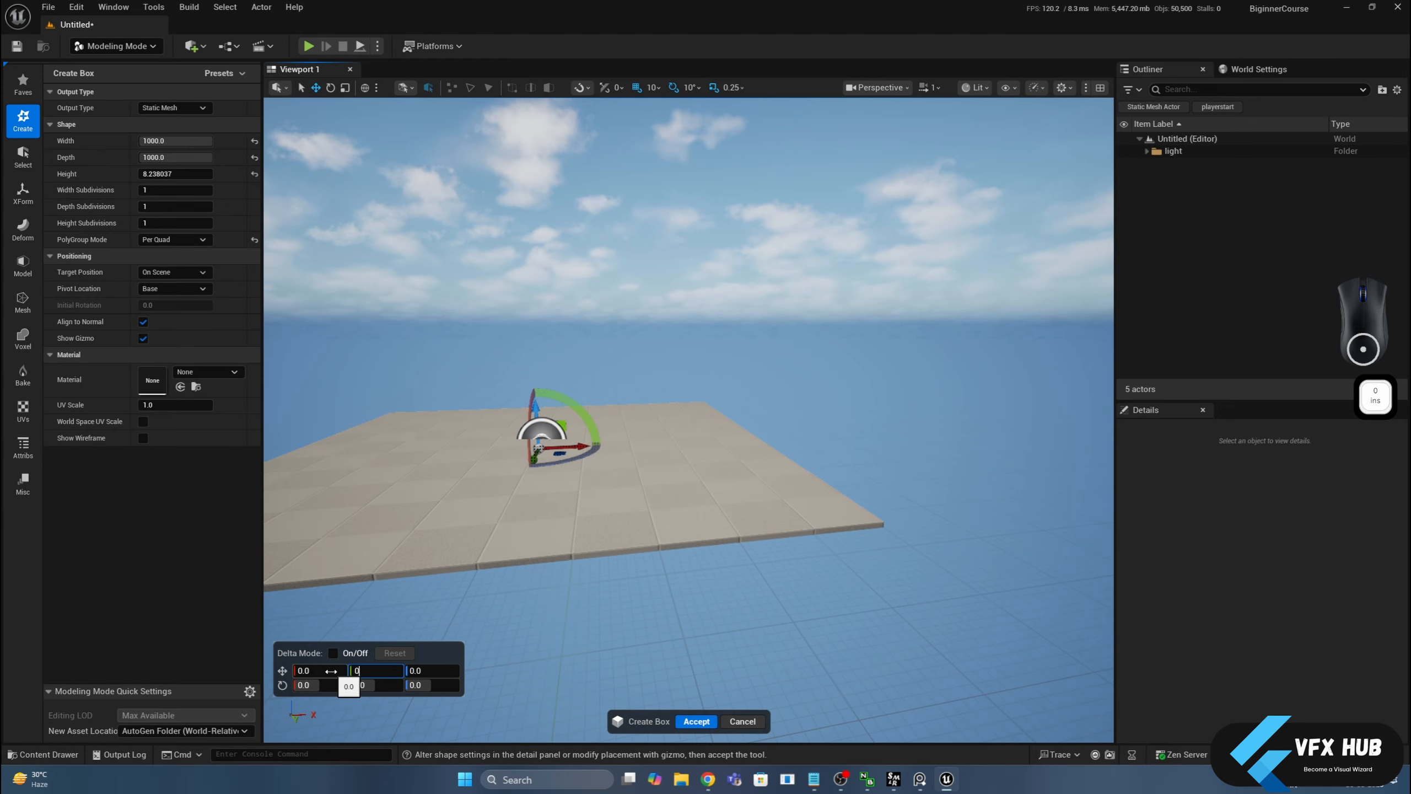
key("Return")
Step: Move the slab 60 units along the X axis and reset its X location to 0
middle_click(620, 440)
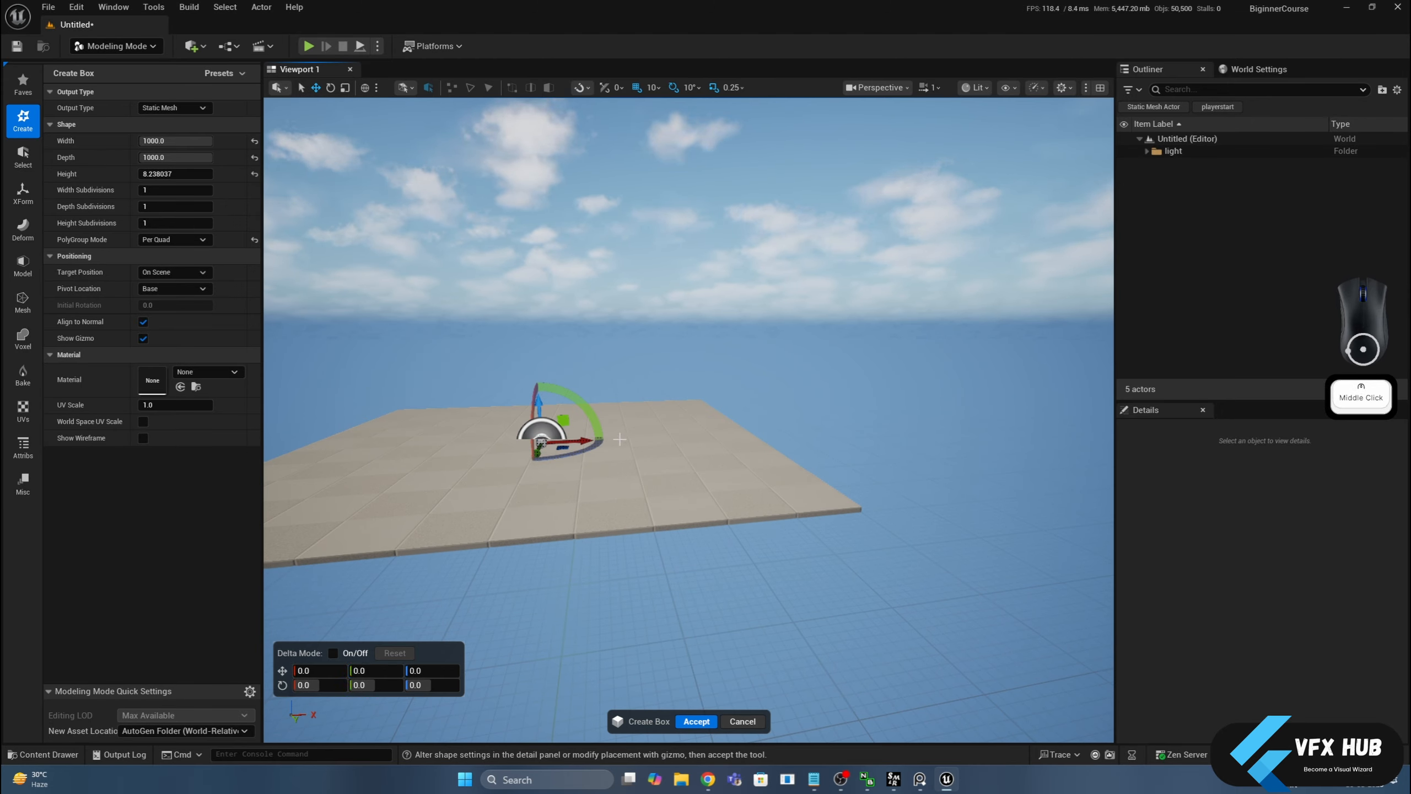
left_click_drag(584, 439, 622, 473)
left_click(333, 671)
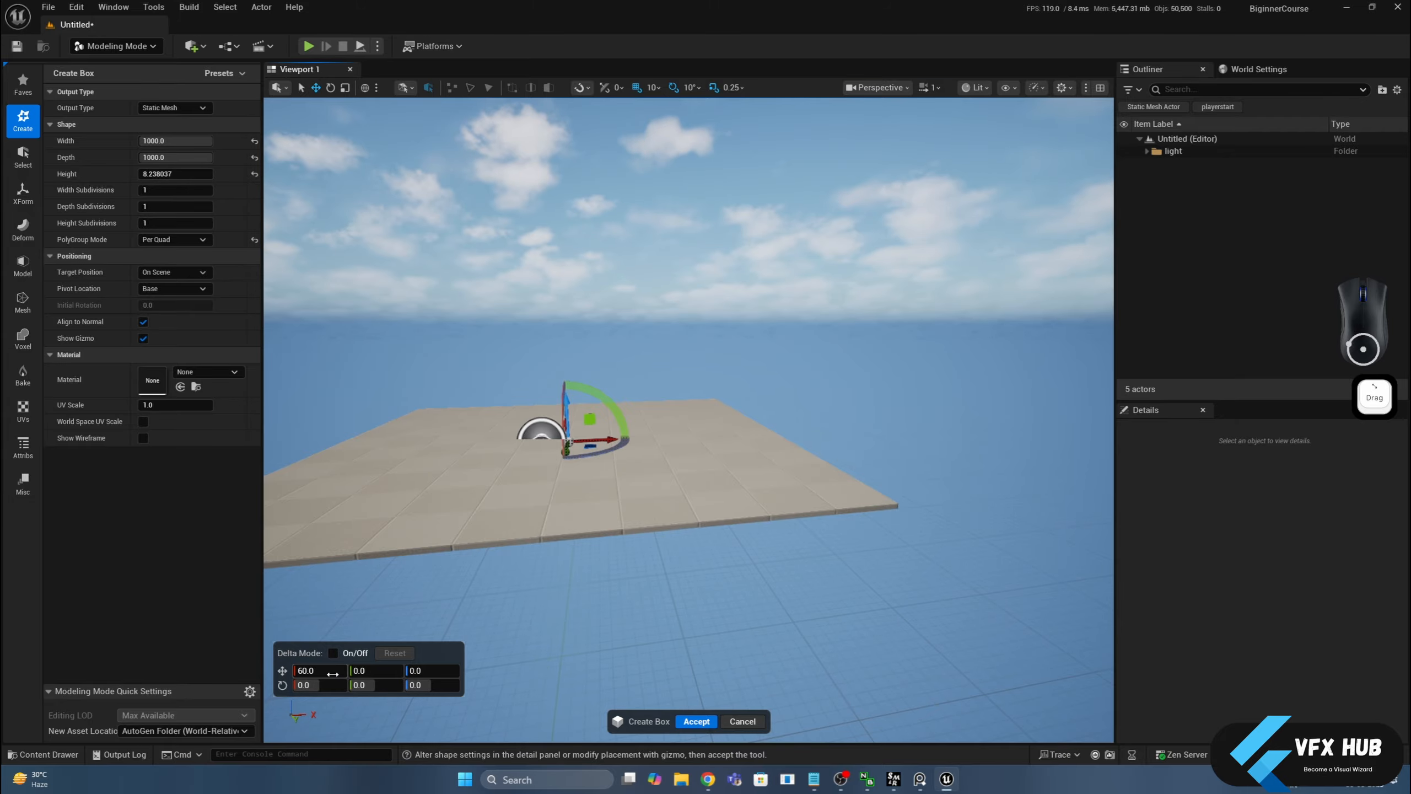
type("0")
key("Return")
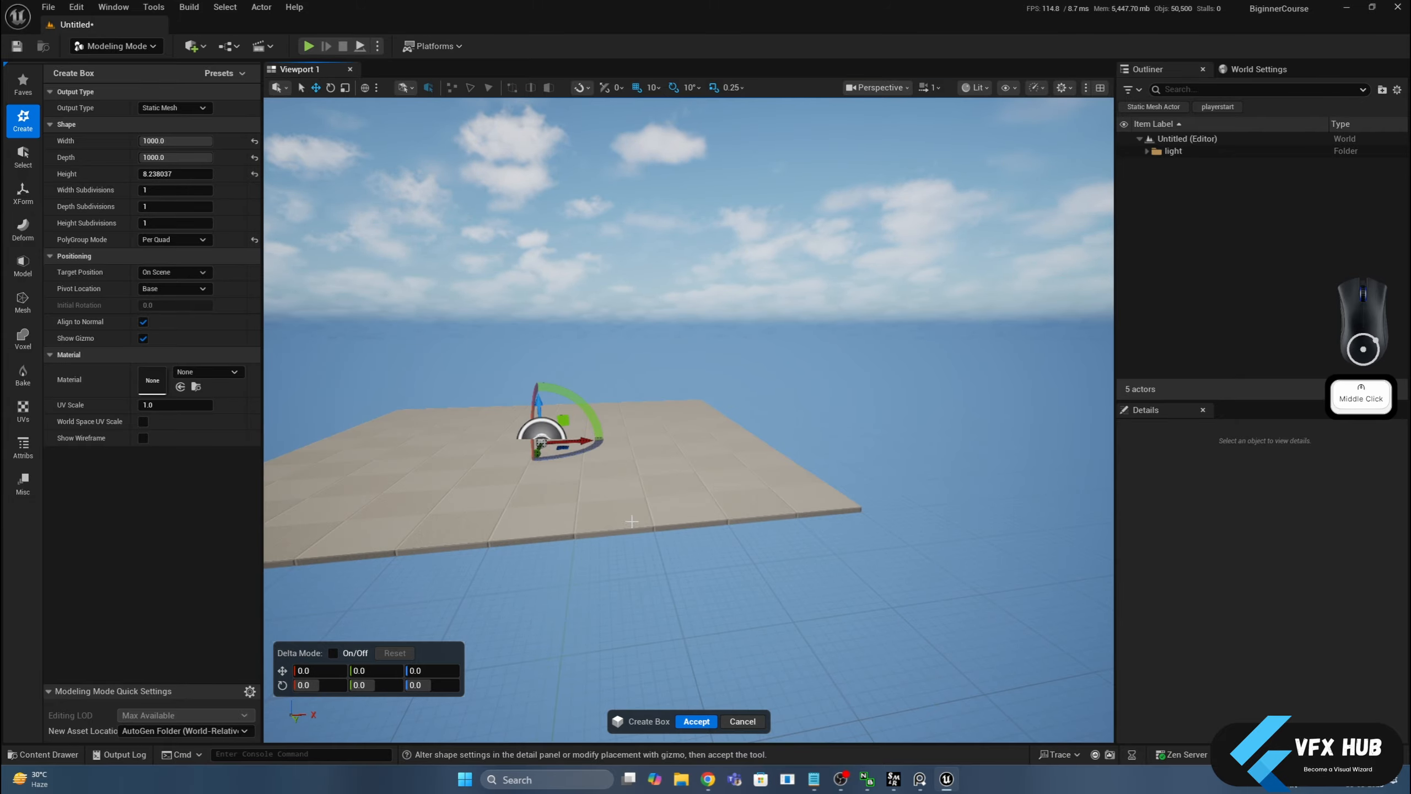
Step: Accept the floor slab to create it in the level and deselect it
left_click_drag(591, 552, 843, 368, "alt")
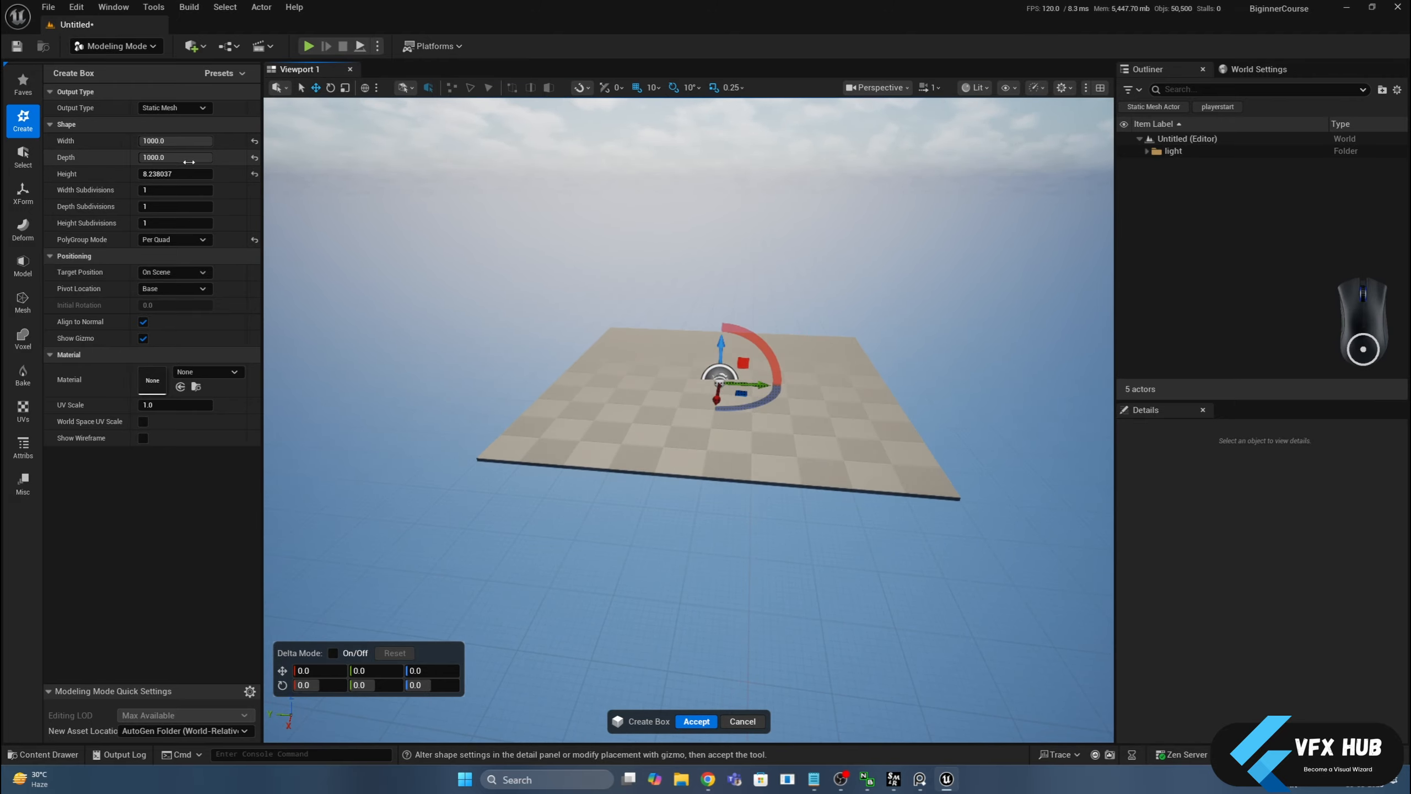
left_click_drag(676, 338, 666, 749, "alt")
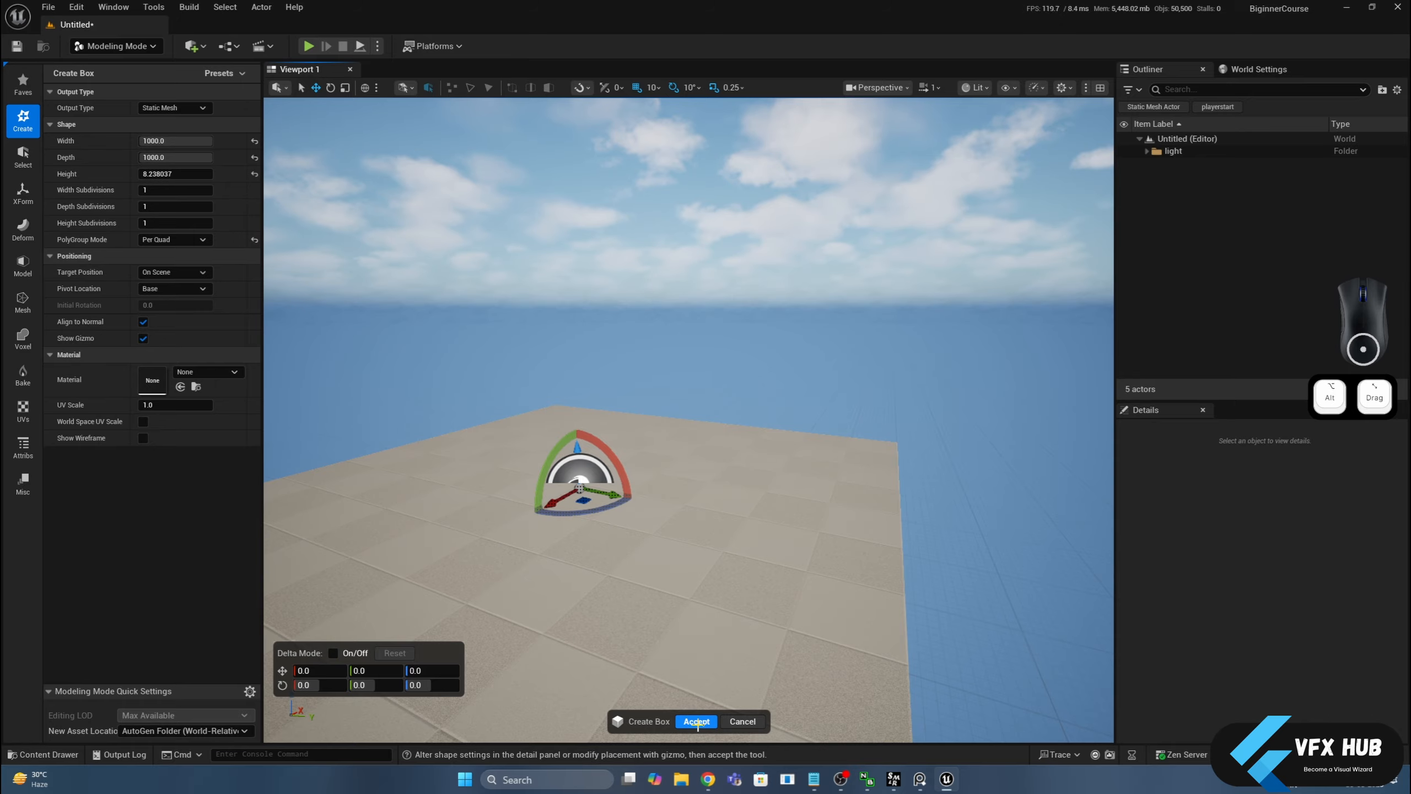
left_click(696, 721)
scroll(751, 522, "down", 3)
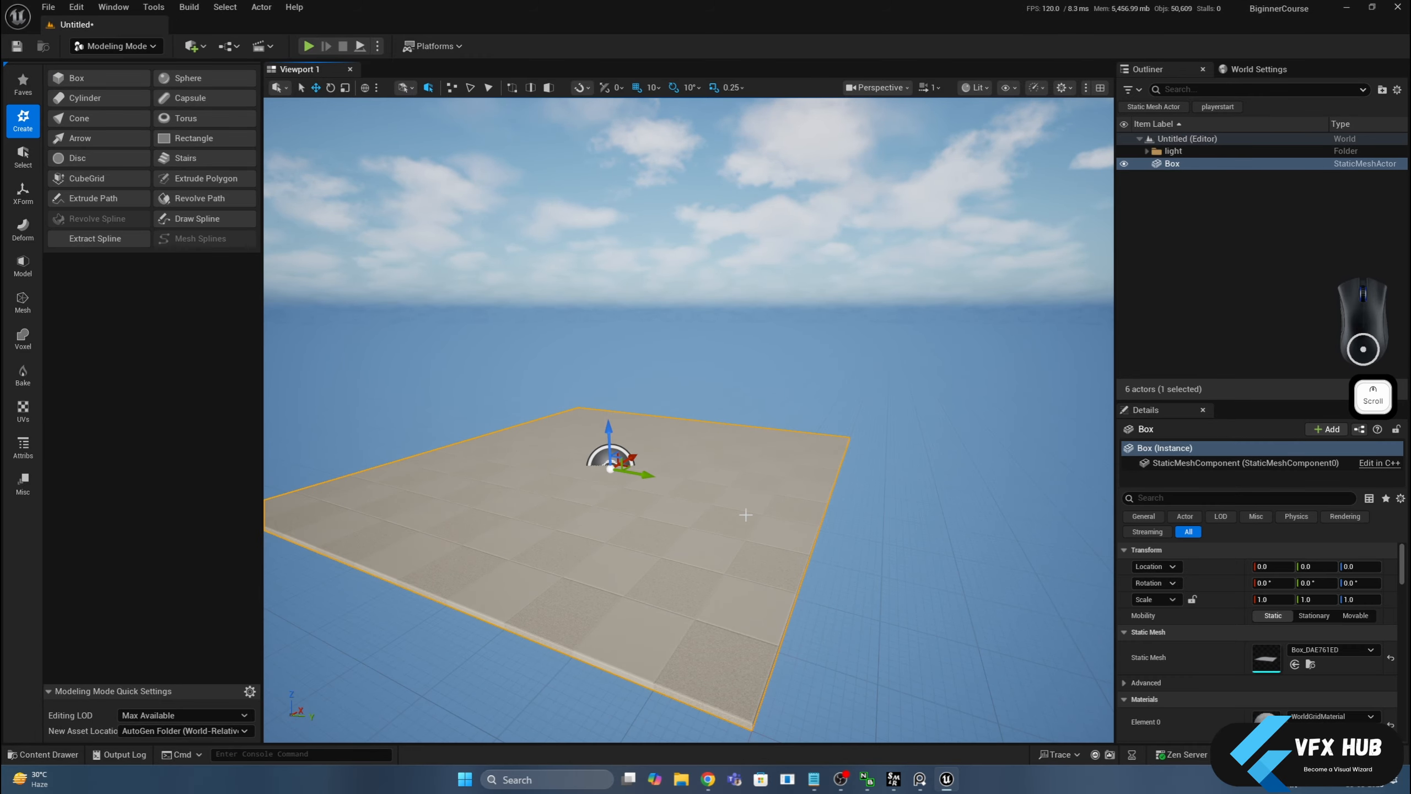
left_click_drag(666, 485, 745, 461, "alt")
left_click(813, 347)
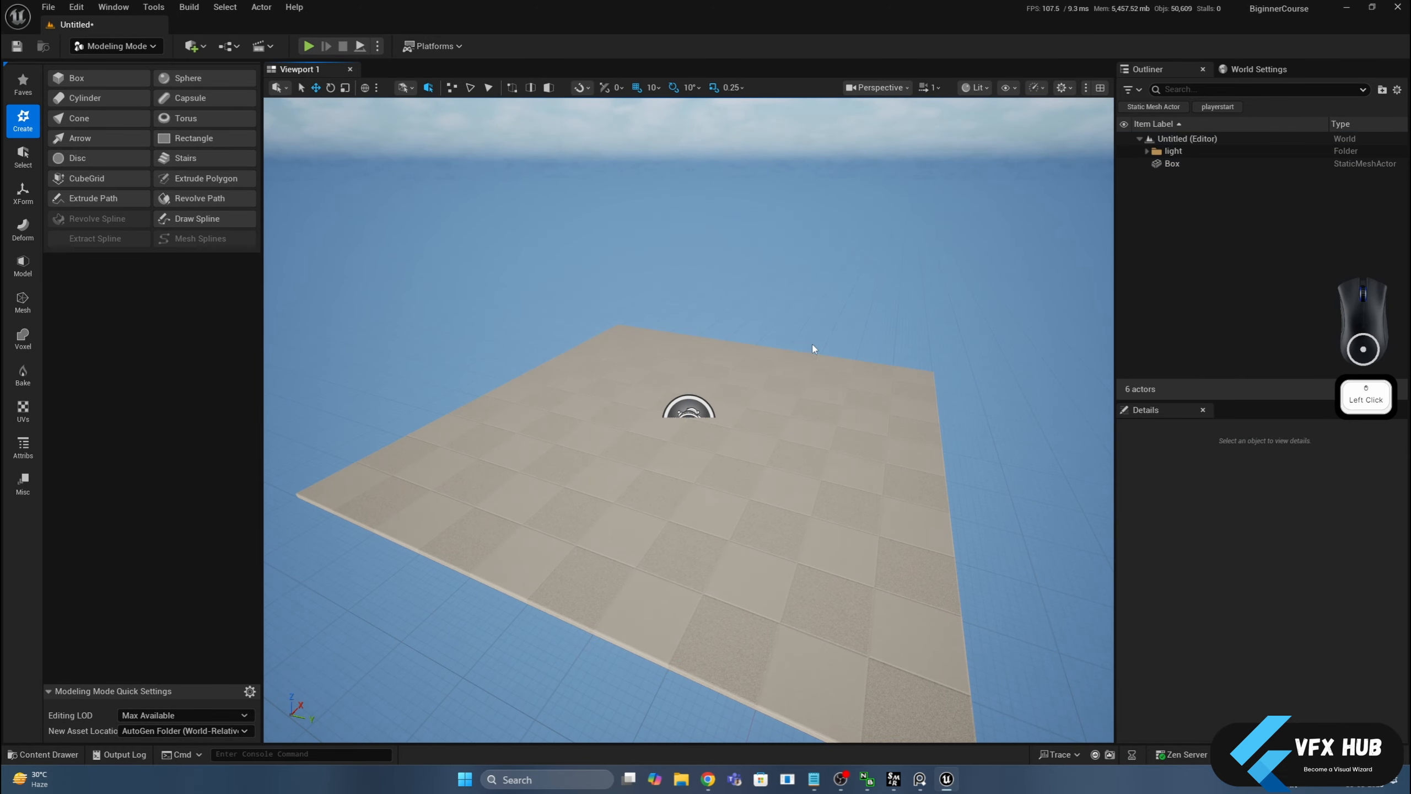
Step: Create a second slab with the same dimensions beside the first at X 1010 and delete it
left_click(76, 79)
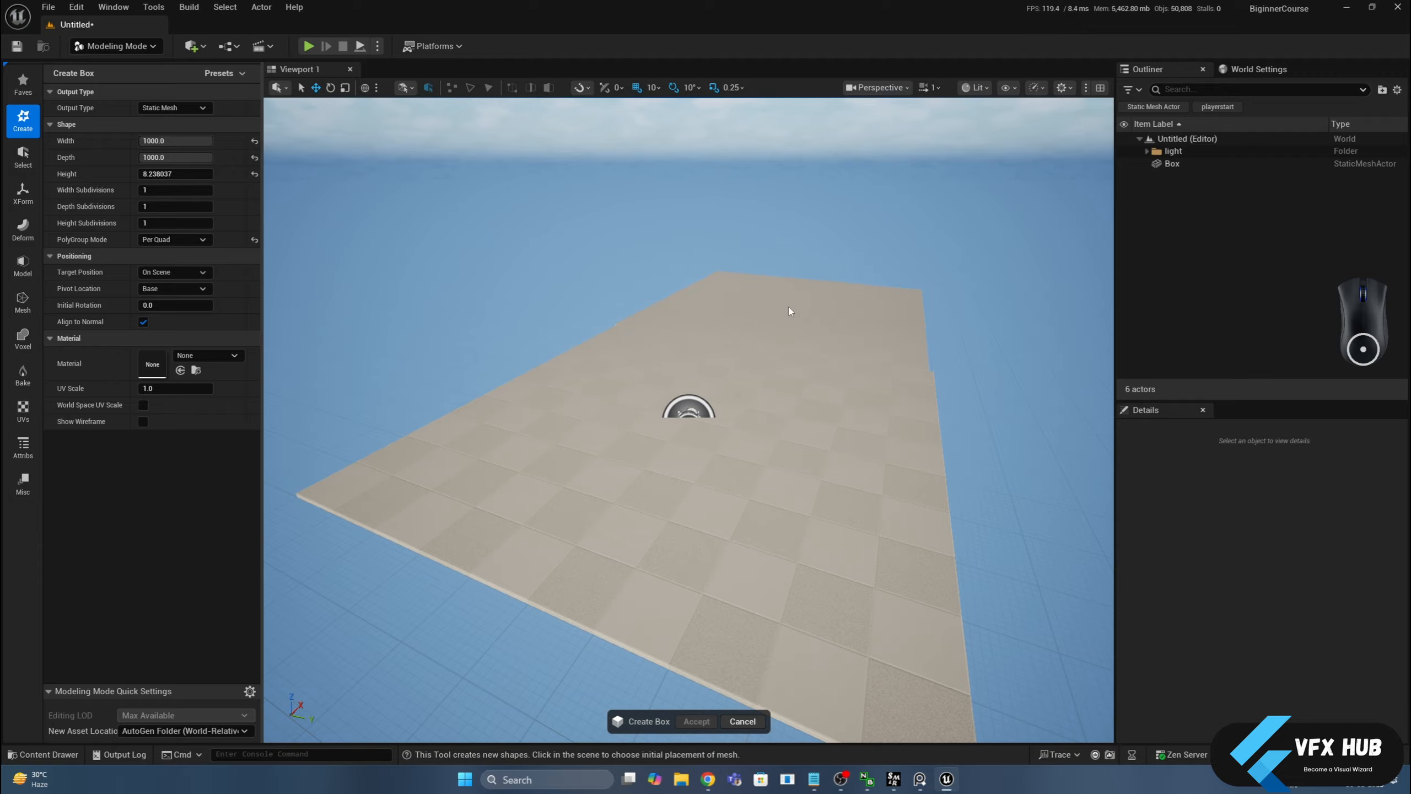
left_click(792, 311)
right_click_drag(792, 311, 639, 336)
left_click_drag(639, 336, 639, 267, "alt")
scroll(734, 331, "down", 2)
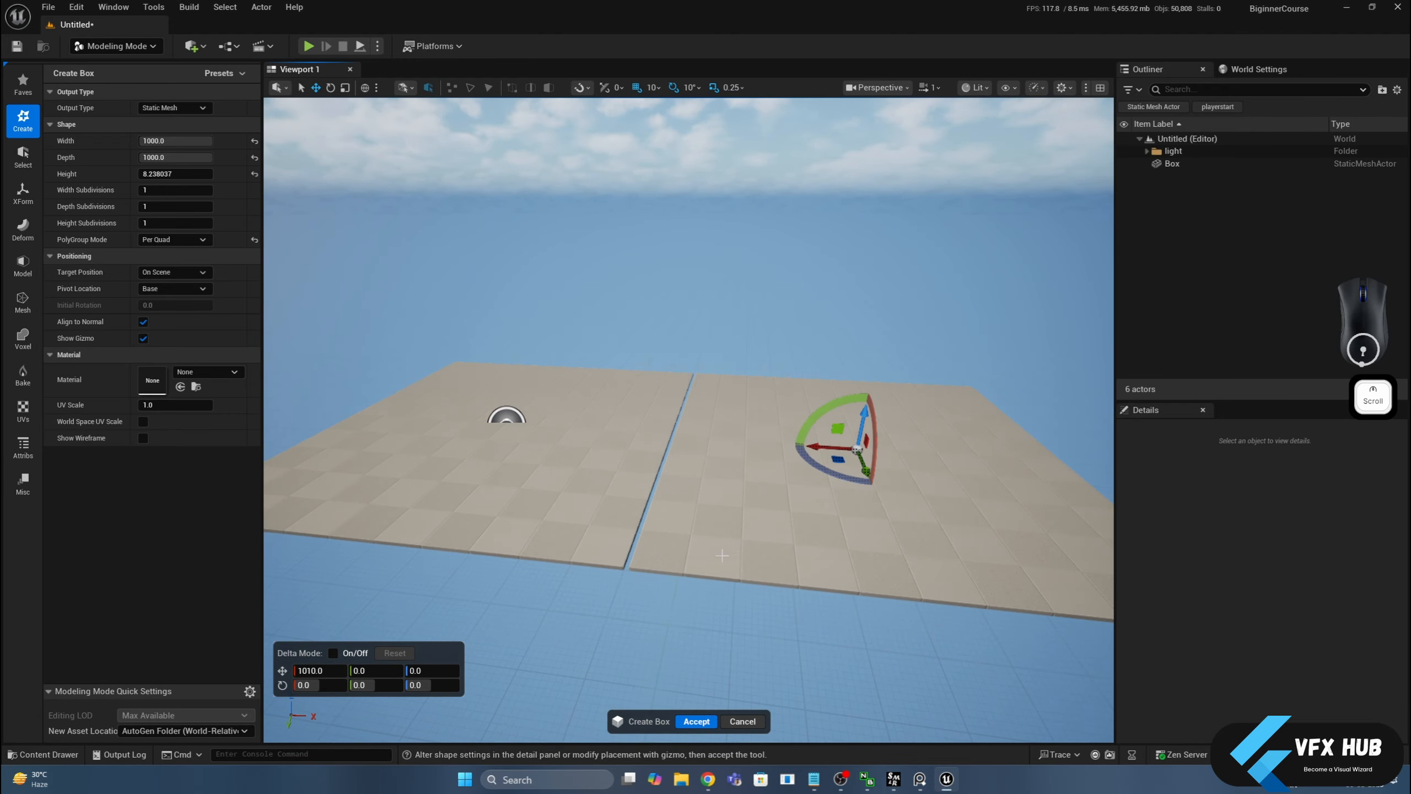
left_click(696, 721)
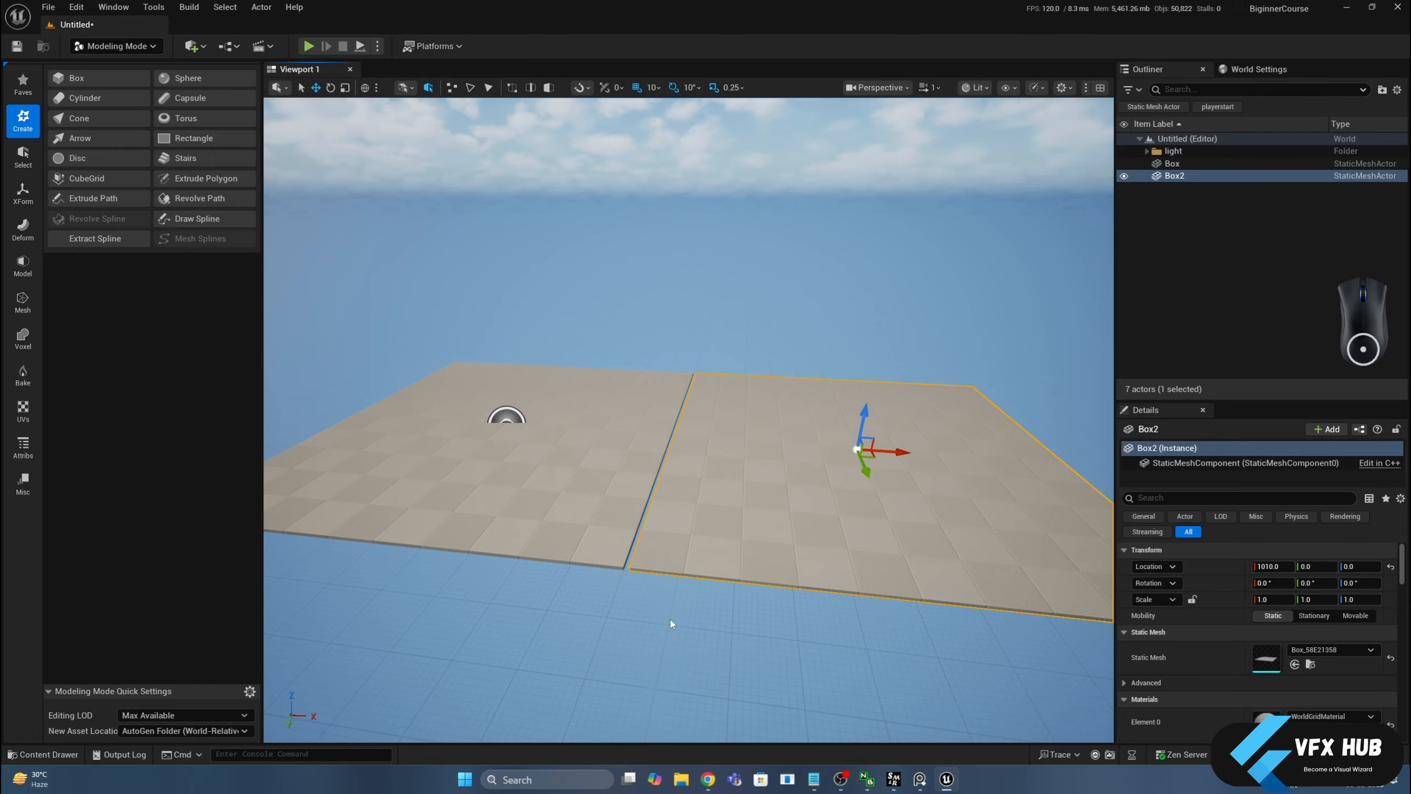
key("Delete")
Step: Start a new box with width, depth and height reset to 100 and place it on the slab at about X -90, Y 60
left_click(88, 78)
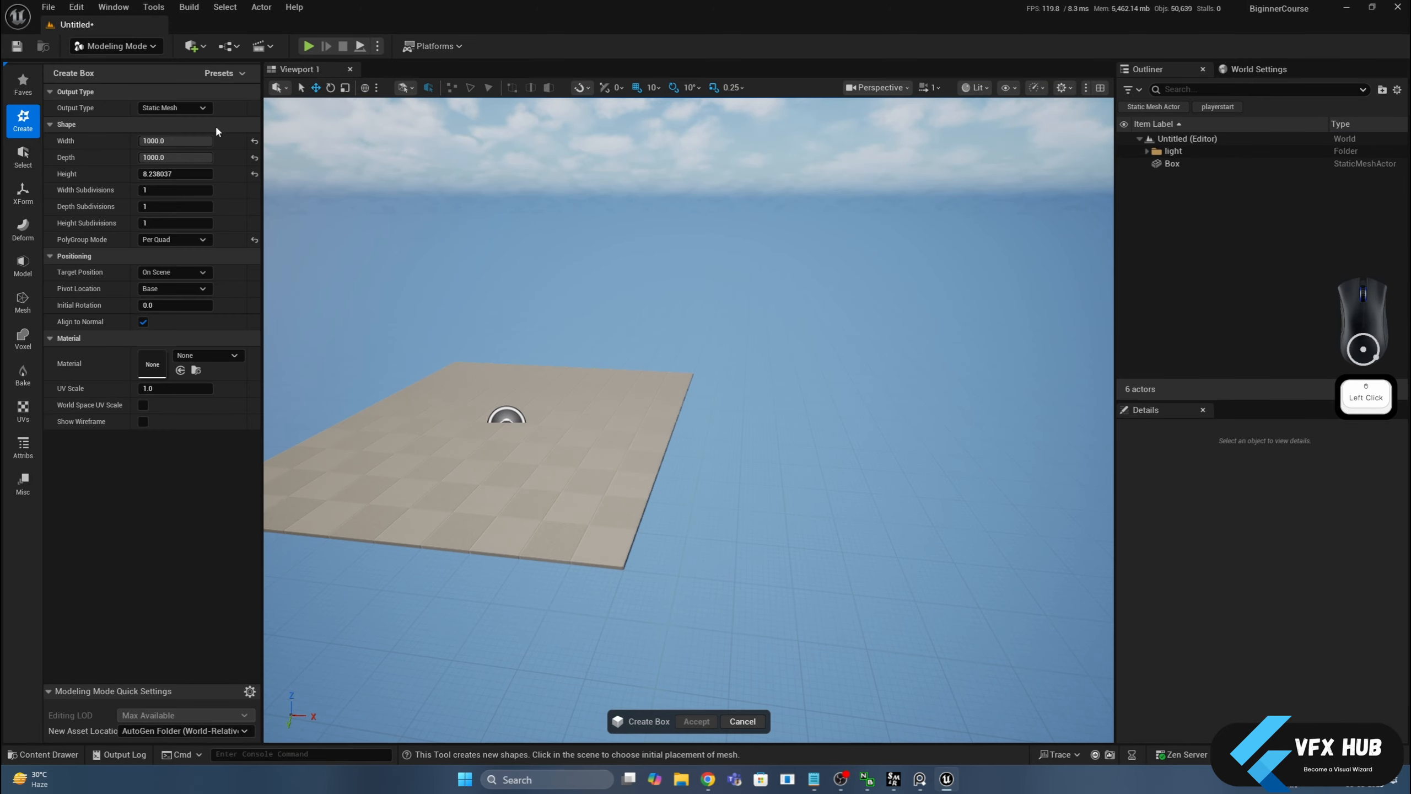
left_click(256, 141)
left_click(254, 157)
left_click(255, 173)
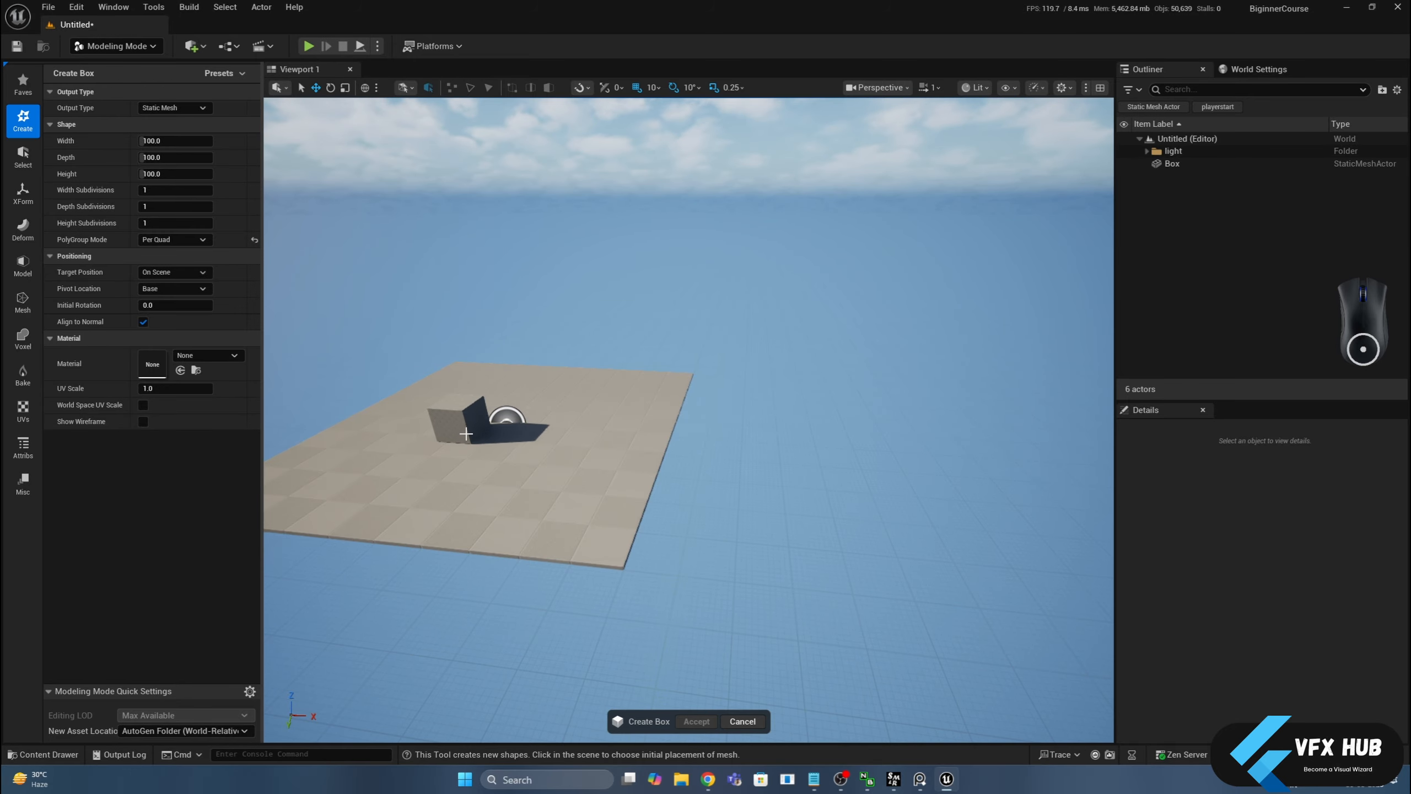
left_click(466, 434)
scroll(466, 433, "up", 5)
left_click_drag(929, 451, 475, 325, "alt")
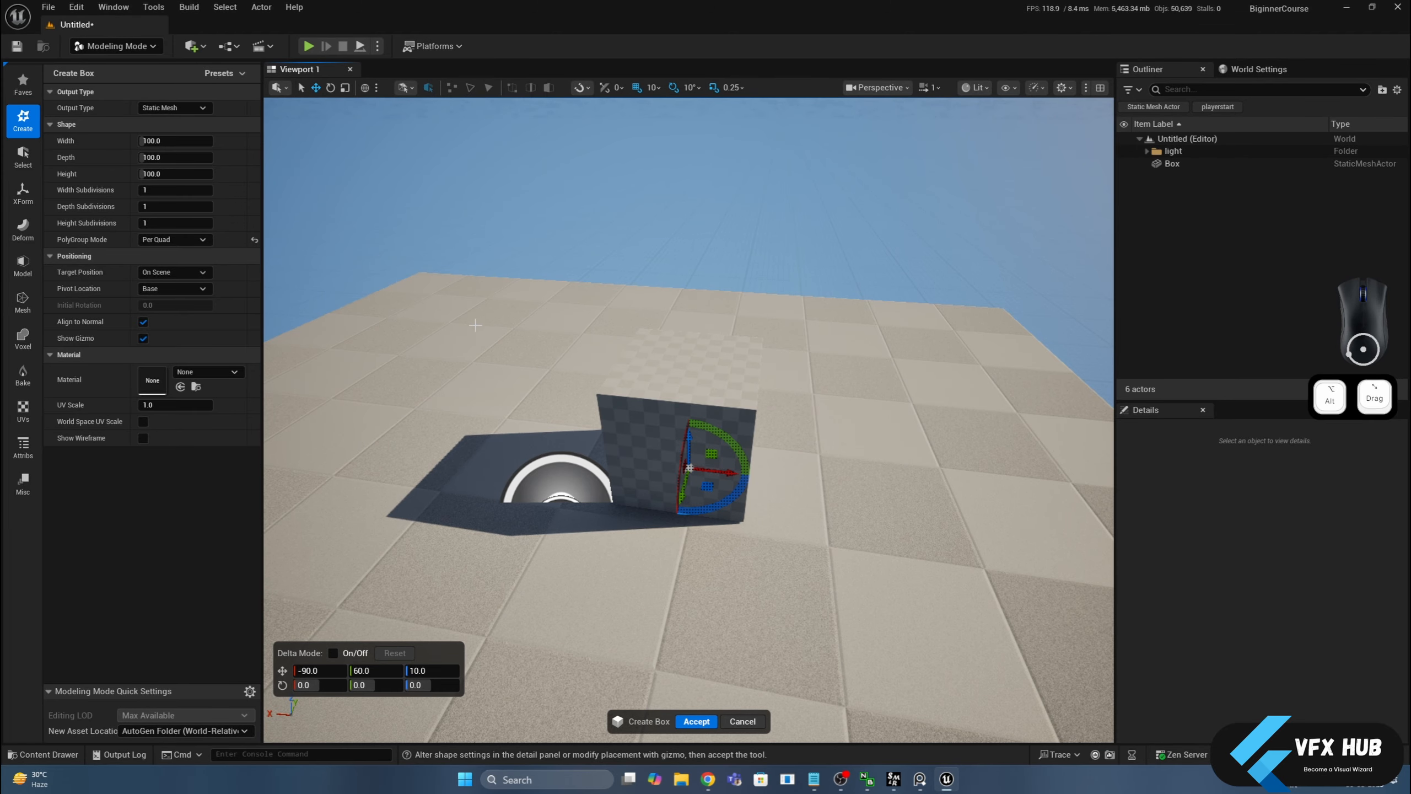
Step: Turn on the wireframe display of the box preview, examine its edges from several angles, and turn it off
left_click(142, 440)
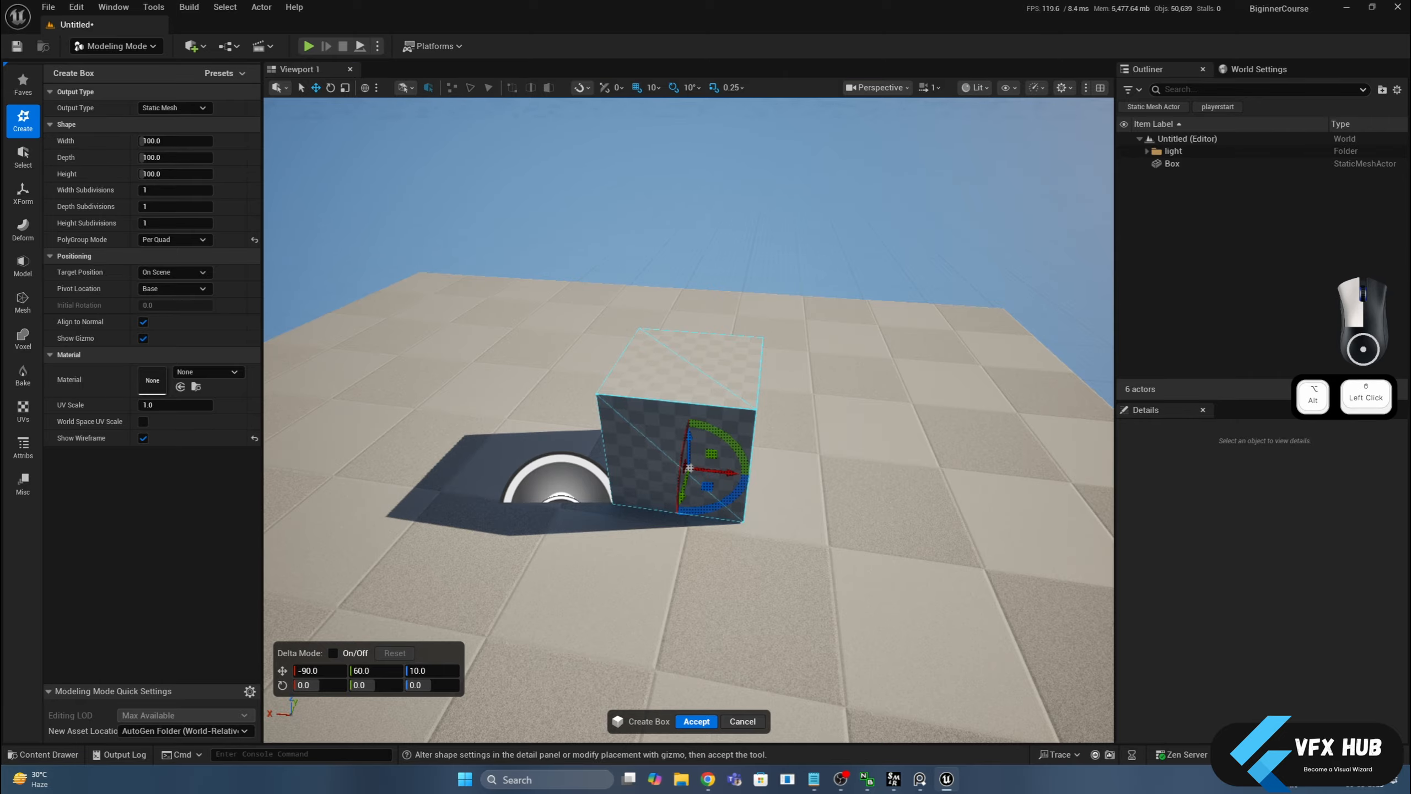
left_click_drag(500, 445, 519, 348, "alt")
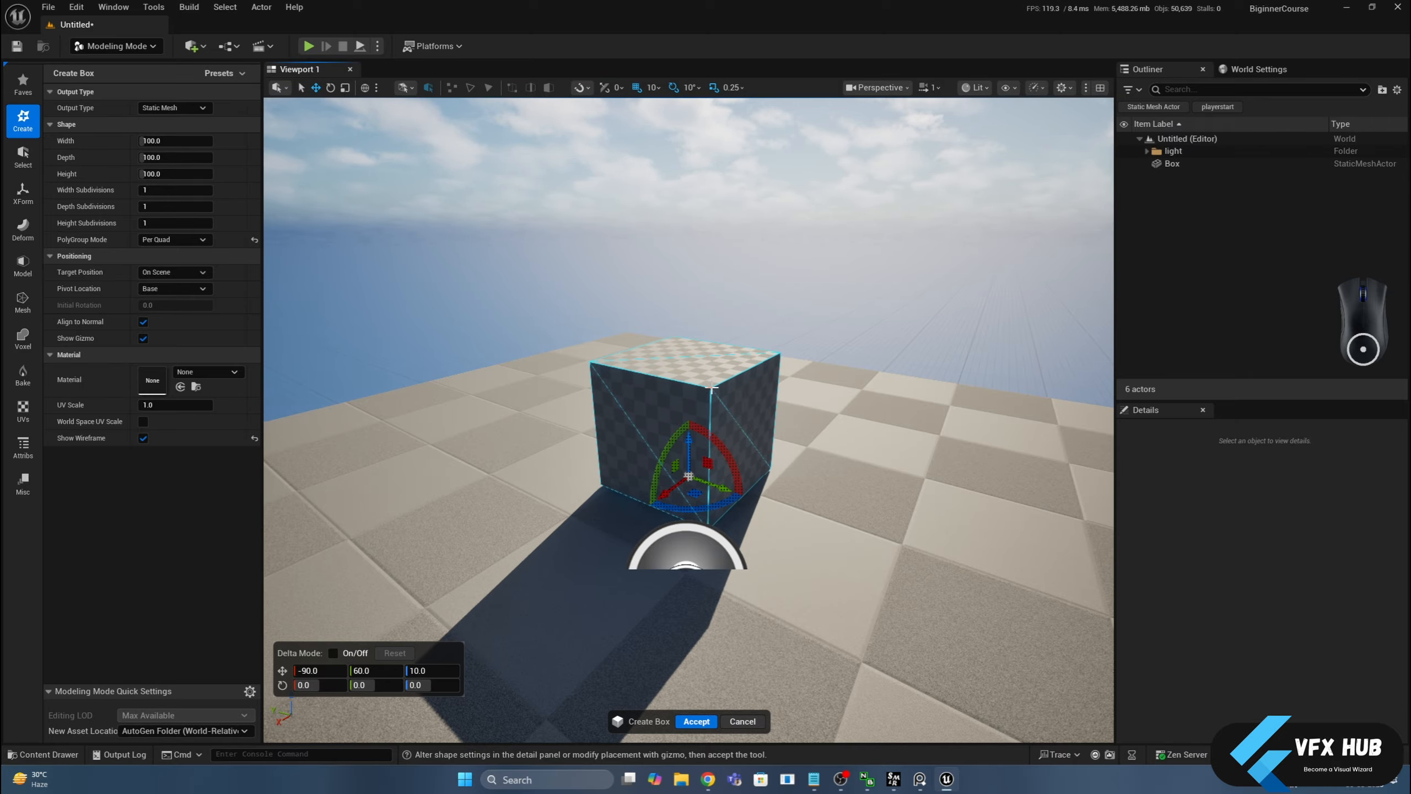
mouse_move(559, 304)
left_mouse_down("alt")
mouse_move(678, 312)
mouse_move(556, 322)
left_mouse_up("alt")
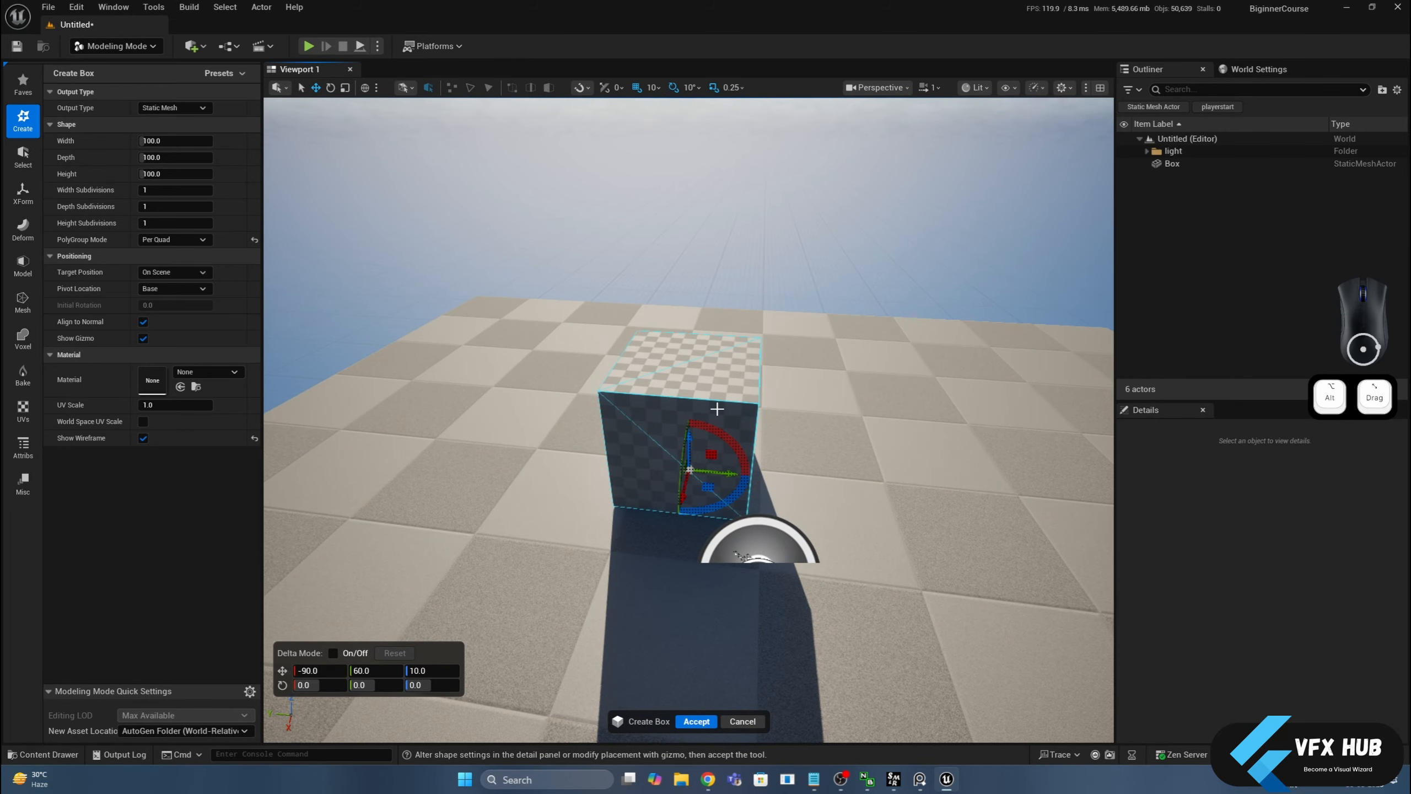
left_click(143, 440)
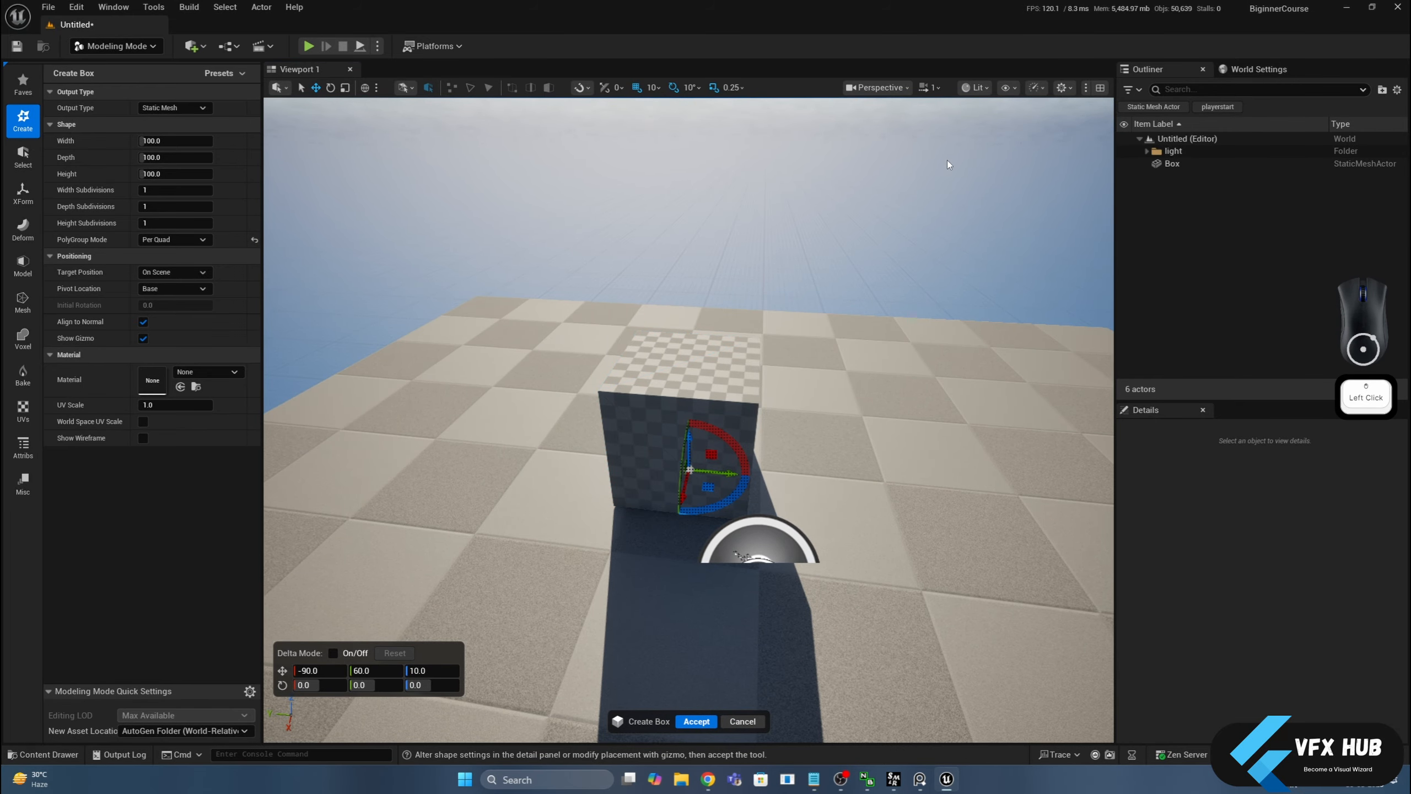
Step: Switch the viewport to the Lit Wireframe view mode and inspect the box's edges
left_click(978, 92)
mouse_move(967, 178)
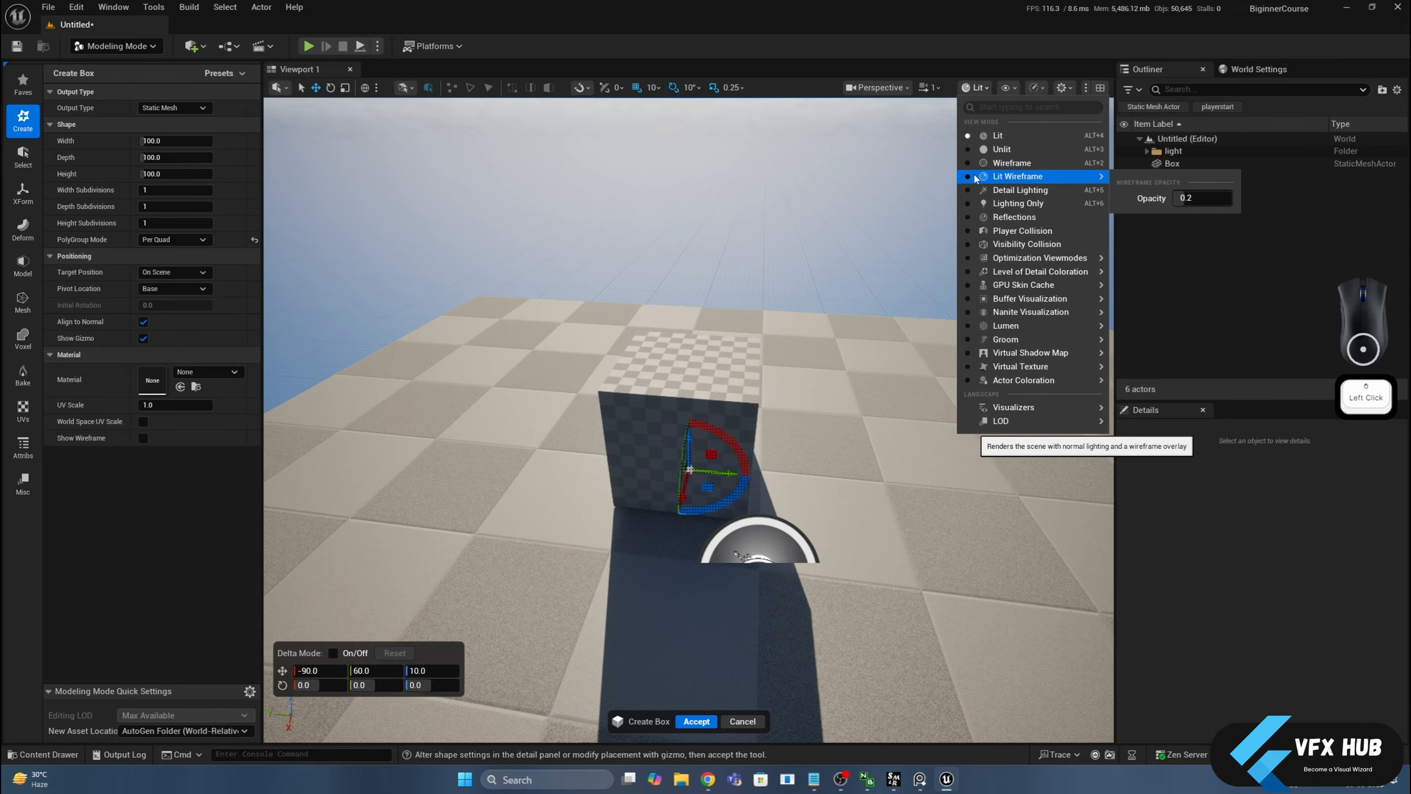
left_click(967, 178)
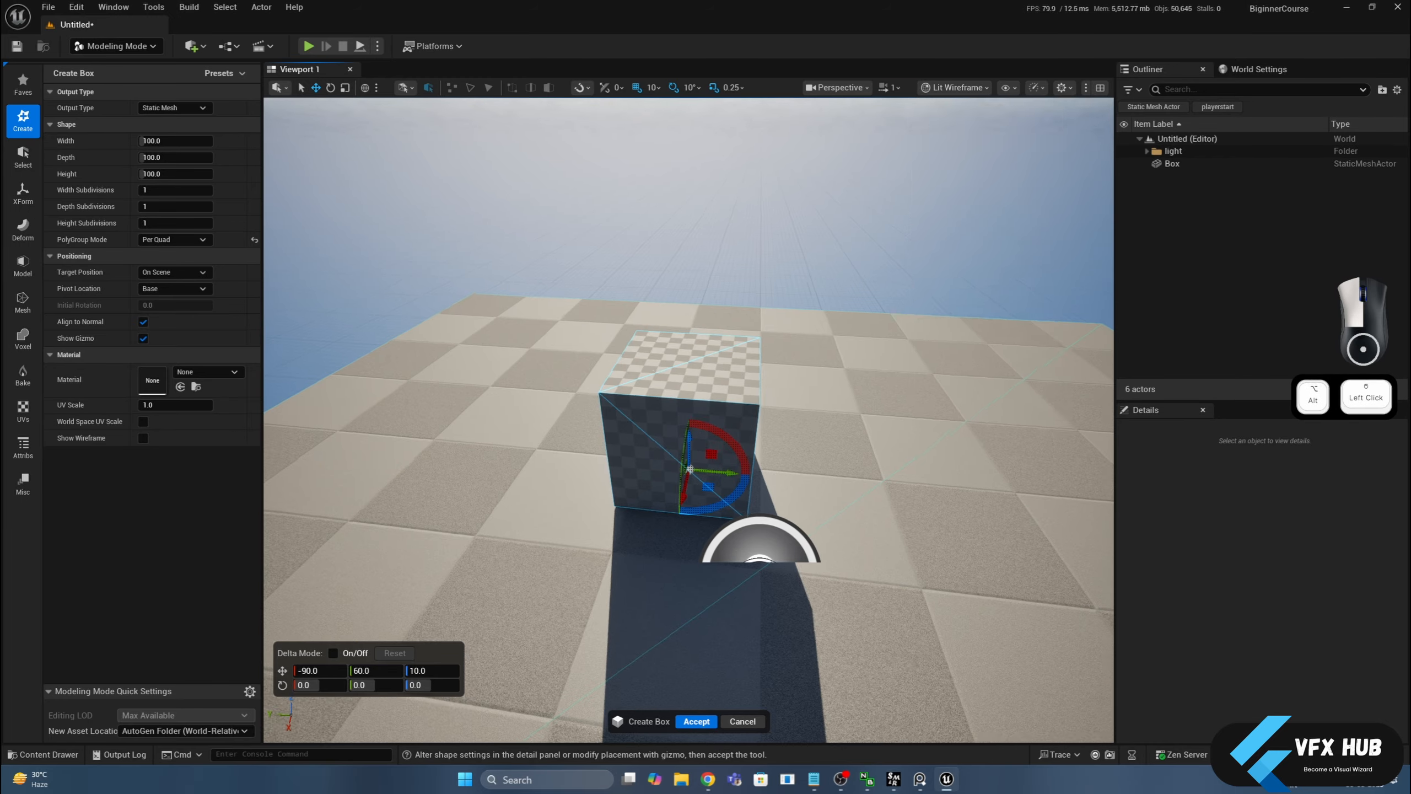
left_click_drag(967, 178, 792, 460, "alt")
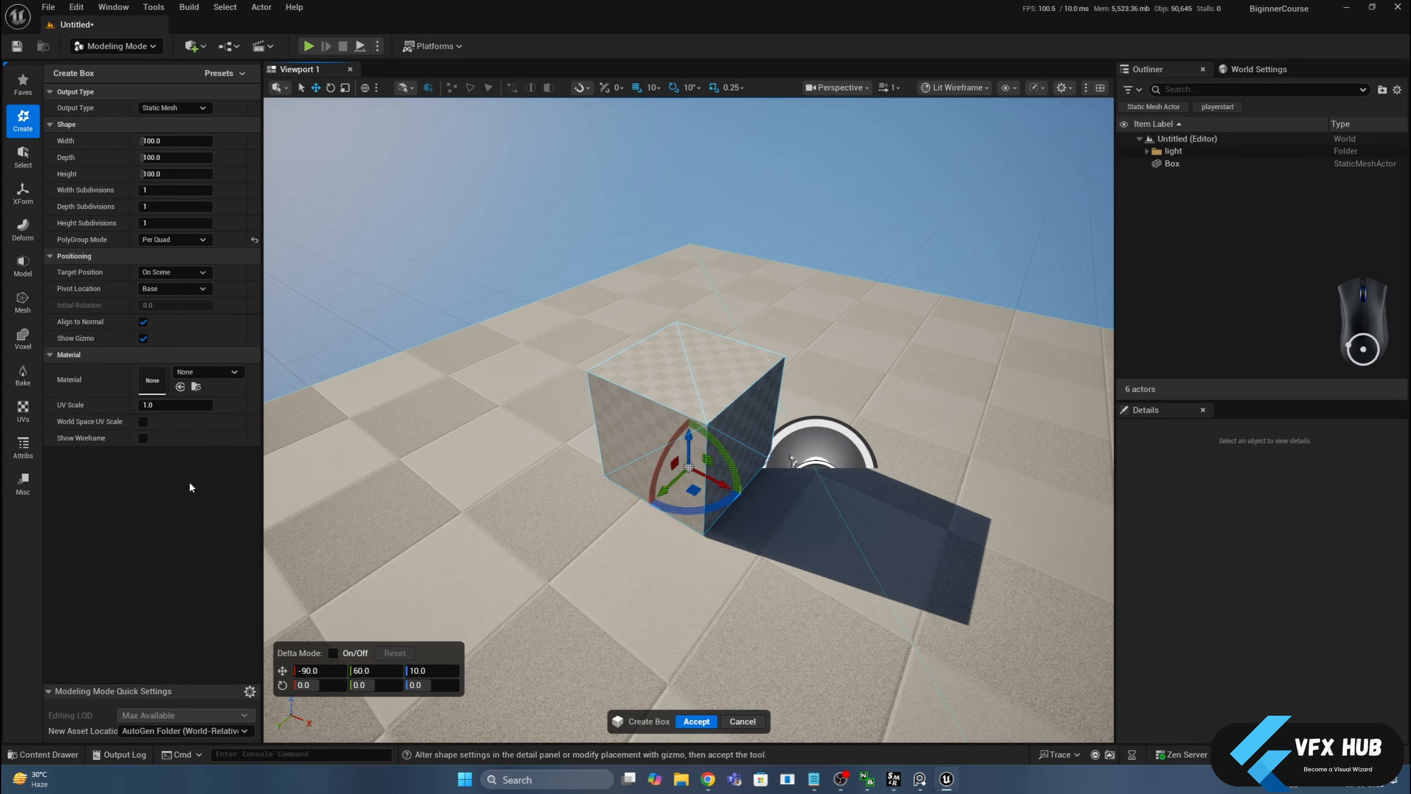
Step: Accept the box to create it and move it along the X axis to 40
left_click(144, 422)
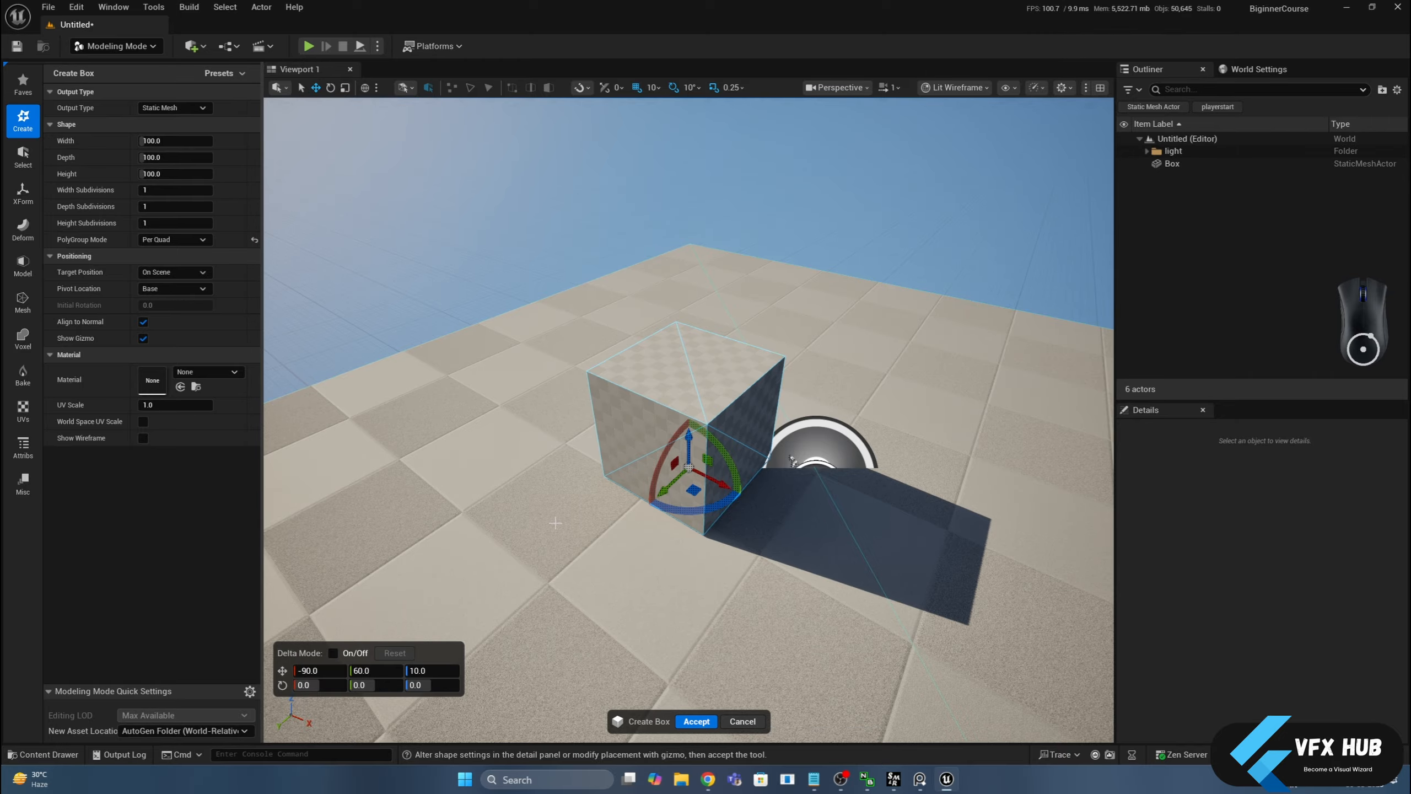
left_click(696, 721)
left_click_drag(718, 486, 220, 284)
Step: Place a preview of a sphere with radius 50 on the slab beside the box, at about X 30, Y -140
scroll(875, 507, "down", 2)
left_click(189, 79)
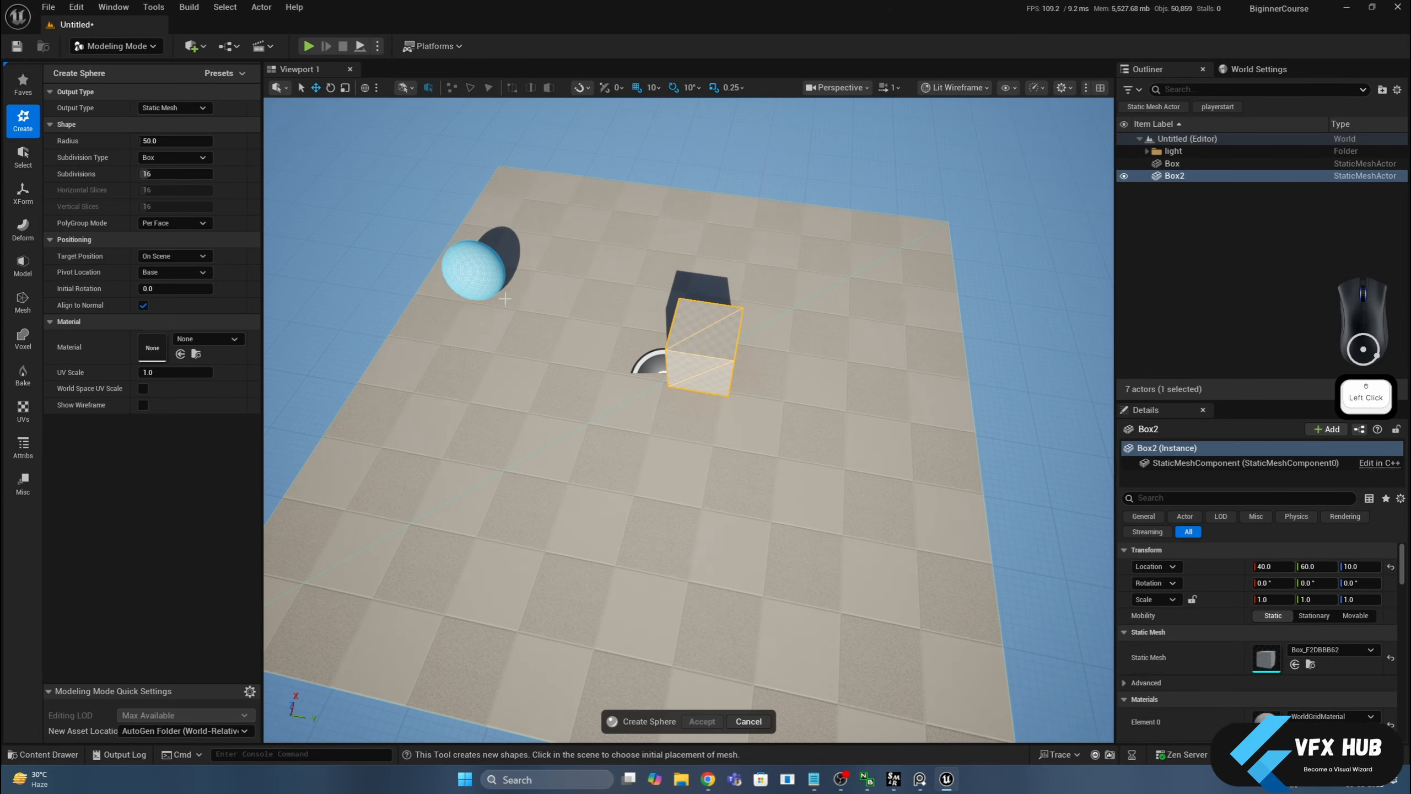
left_click(584, 352)
left_click_drag(588, 353, 471, 405)
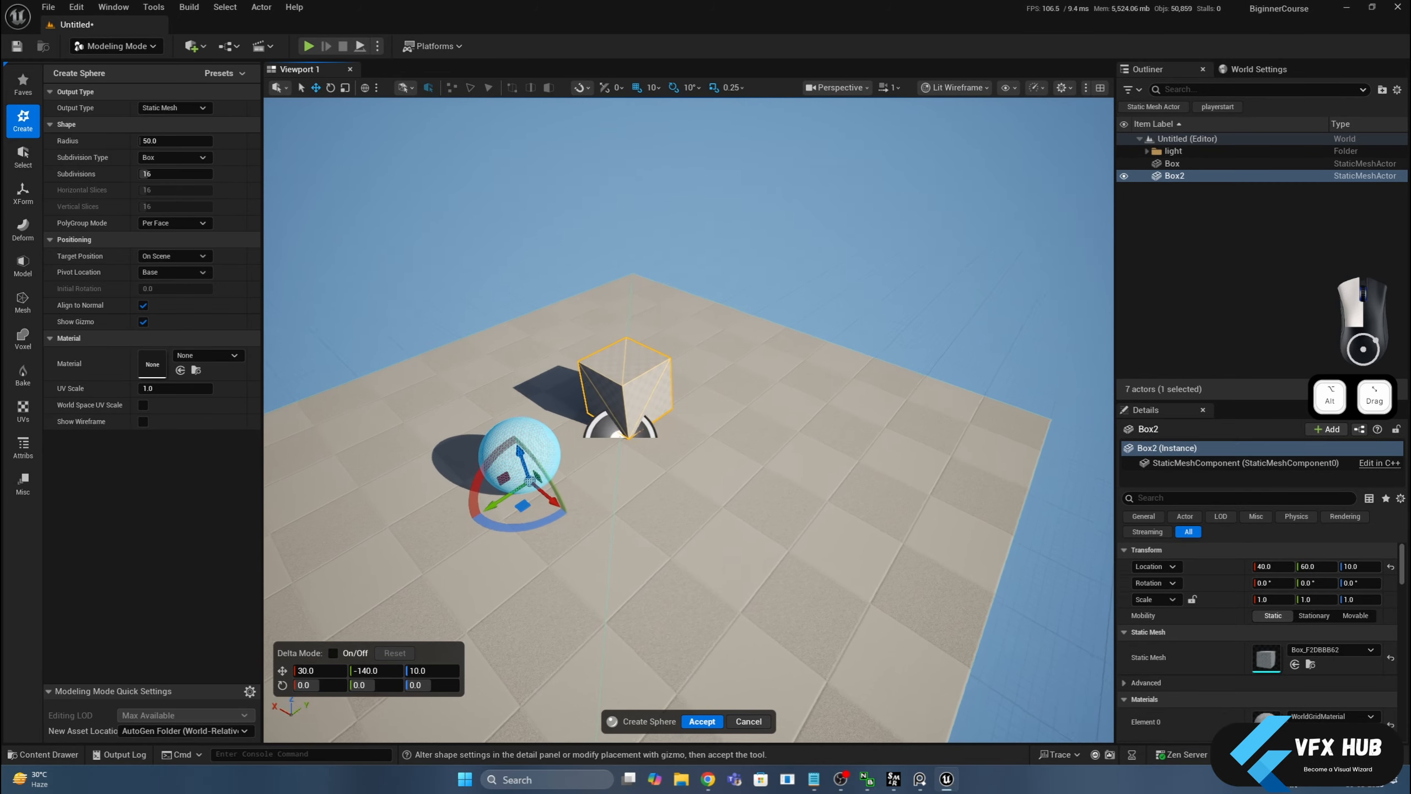
key("f")
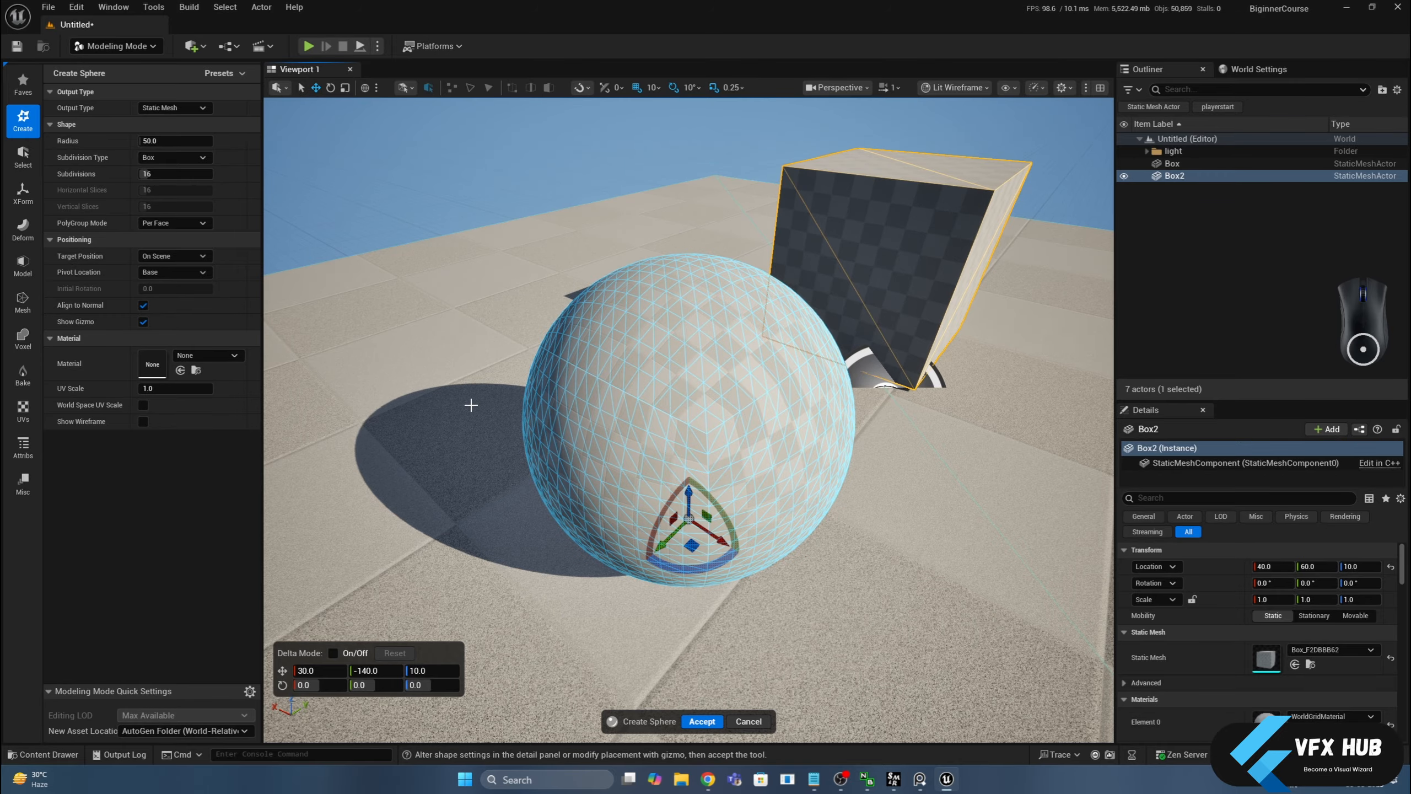
Step: Try subdivision values of 5, 3 and 1 on the sphere preview and examine how its mesh changes
scroll(471, 404, "down", 2)
mouse_move(471, 405)
right_mouse_down()
mouse_move(500, 389)
mouse_move(528, 423)
mouse_move(478, 389)
right_mouse_up()
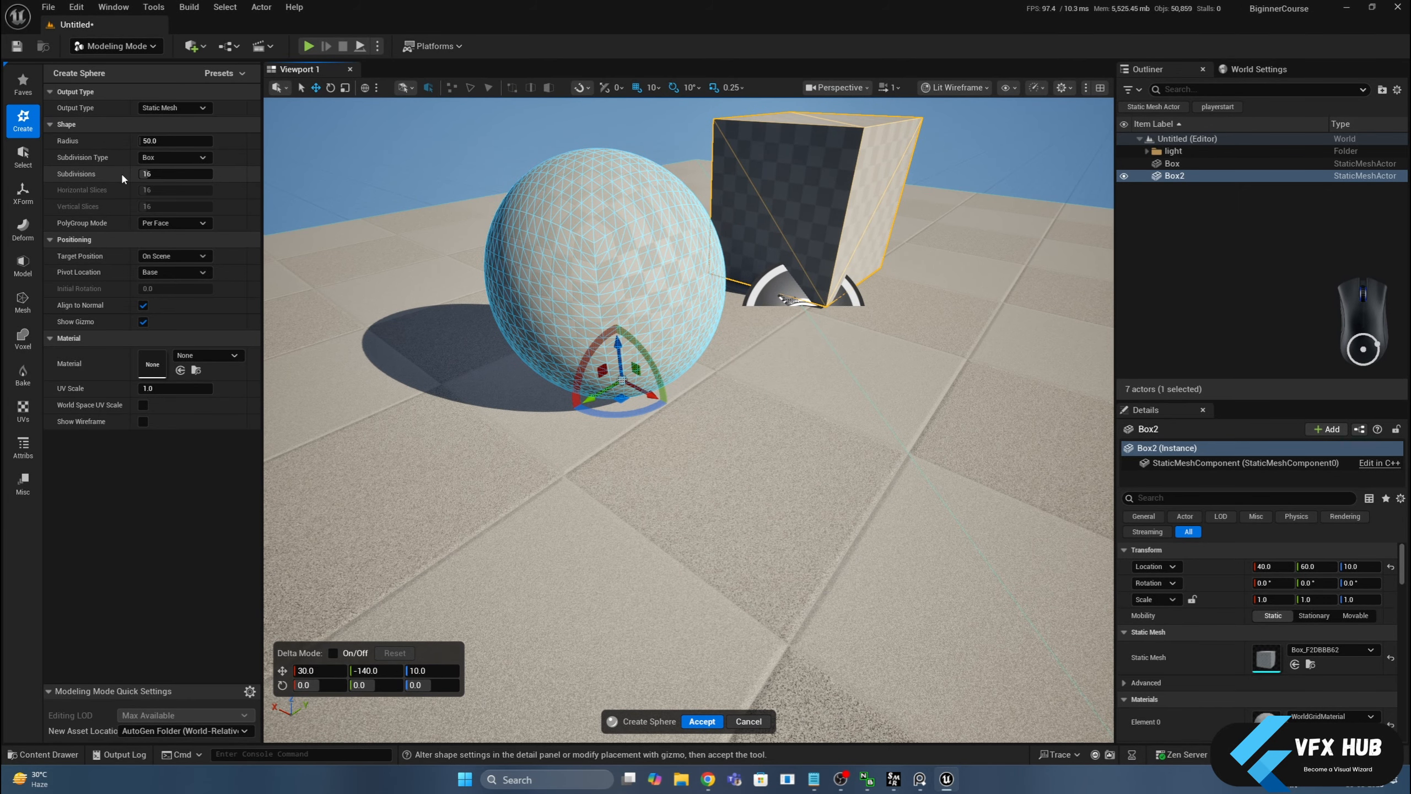
left_click(177, 174)
type("5")
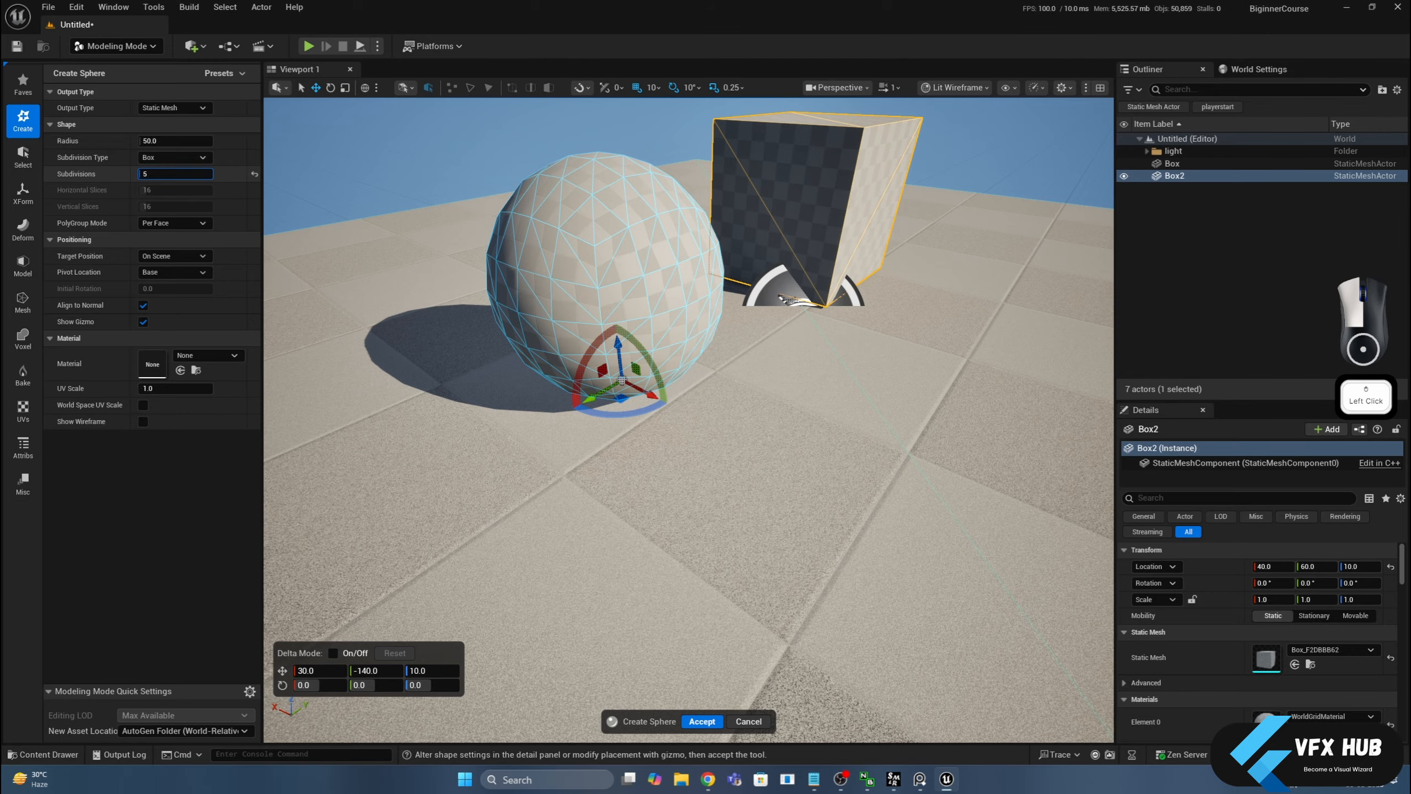
key("Return")
left_click(167, 178)
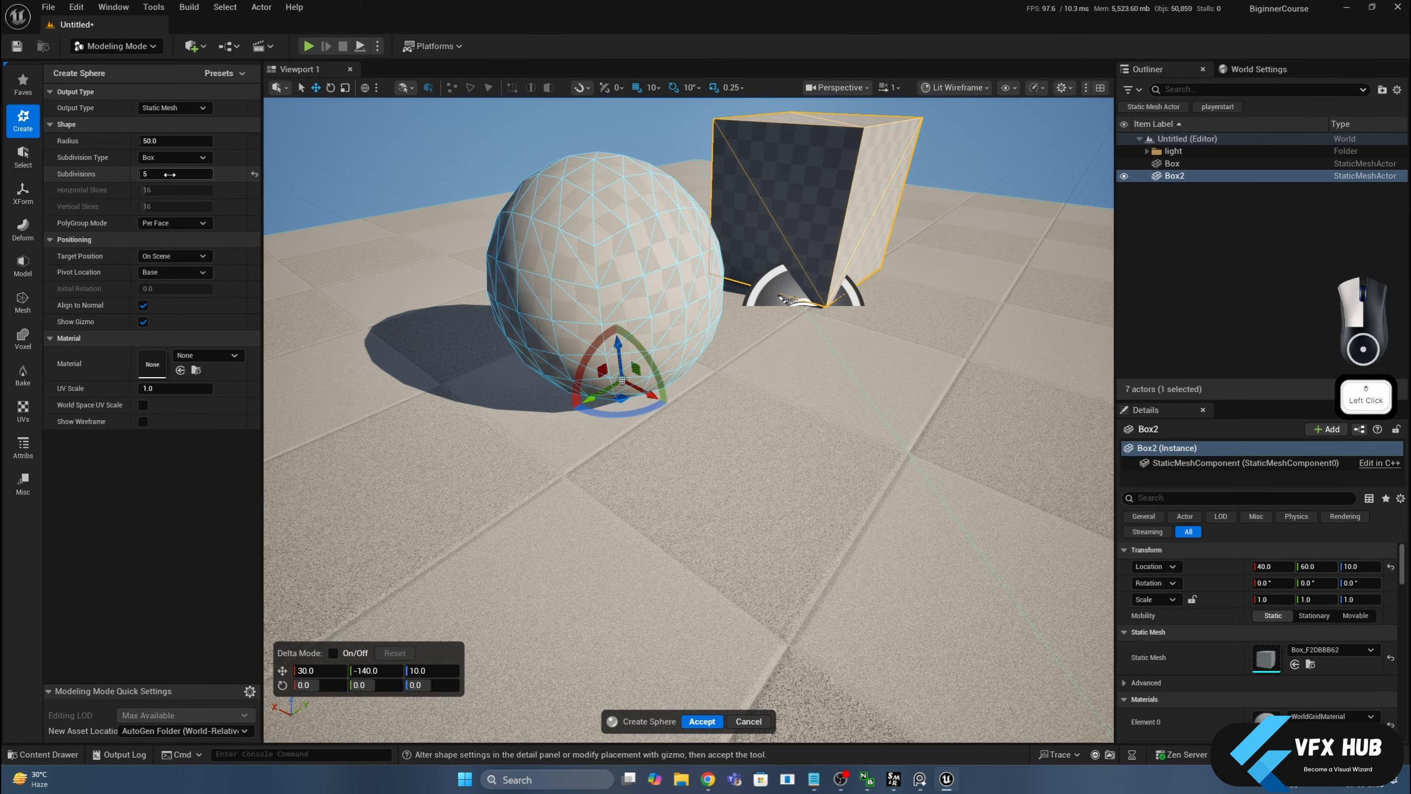
type("4")
key("BackSpace")
type("3")
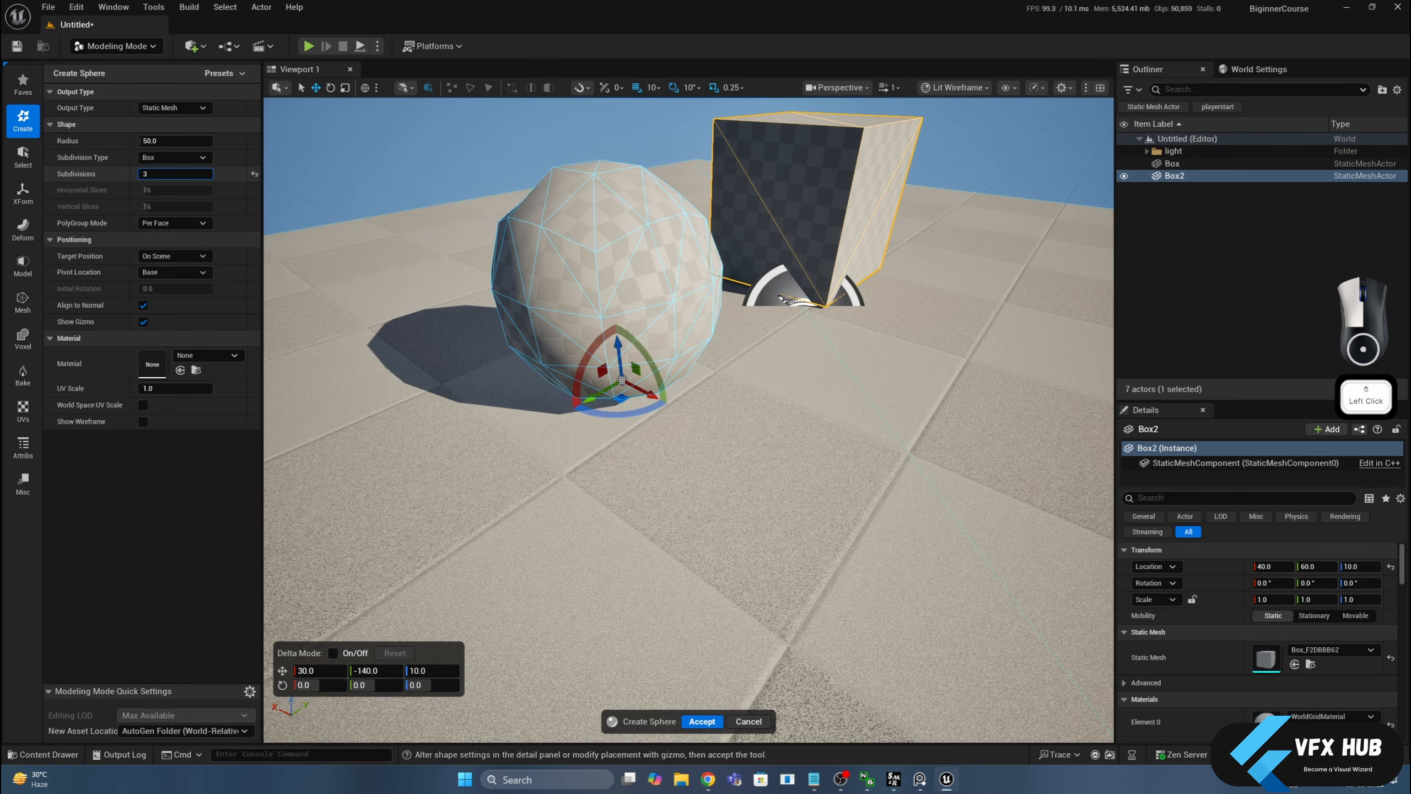
key("BackSpace")
type("1")
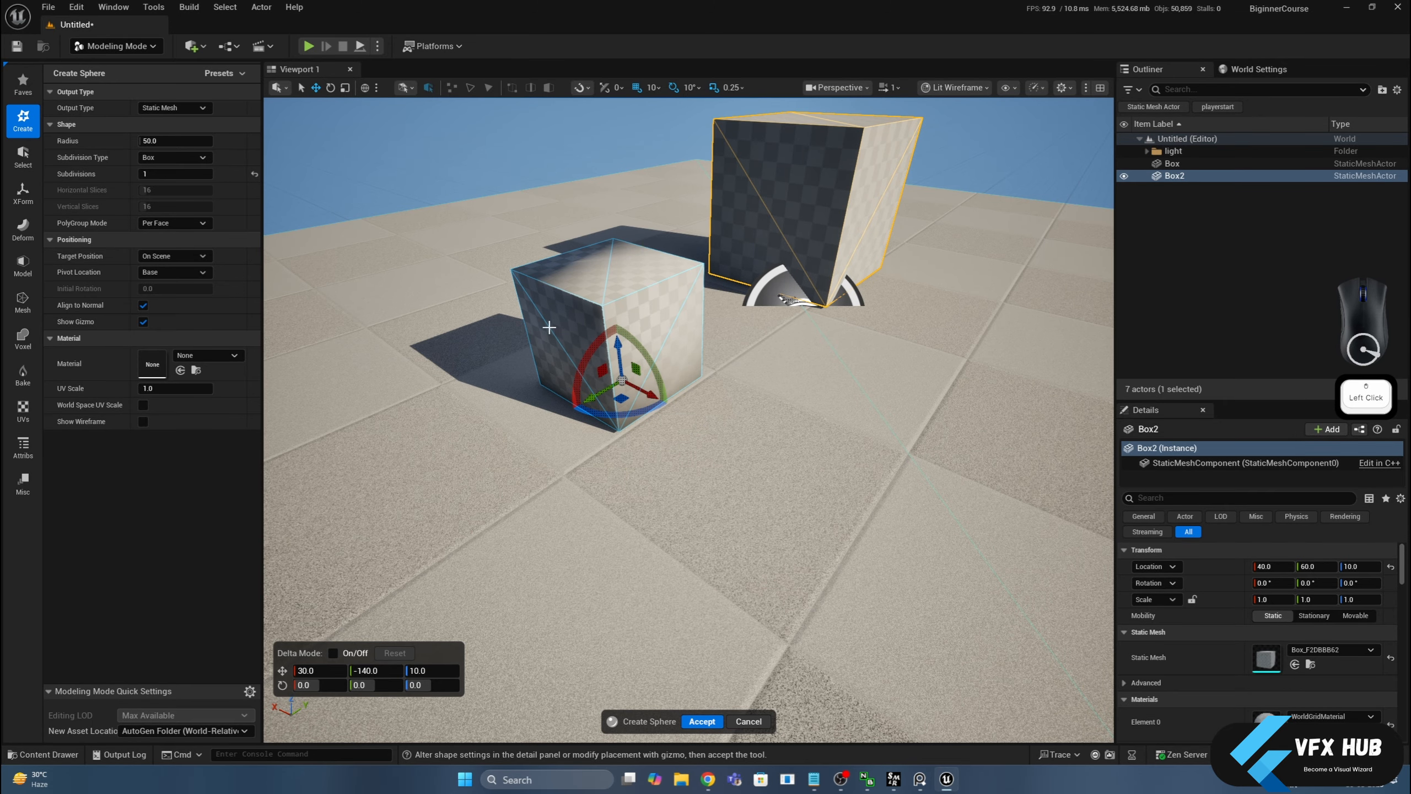
mouse_move(596, 307)
left_mouse_down("alt")
mouse_move(577, 333)
mouse_move(550, 328)
mouse_move(594, 306)
left_mouse_up("alt")
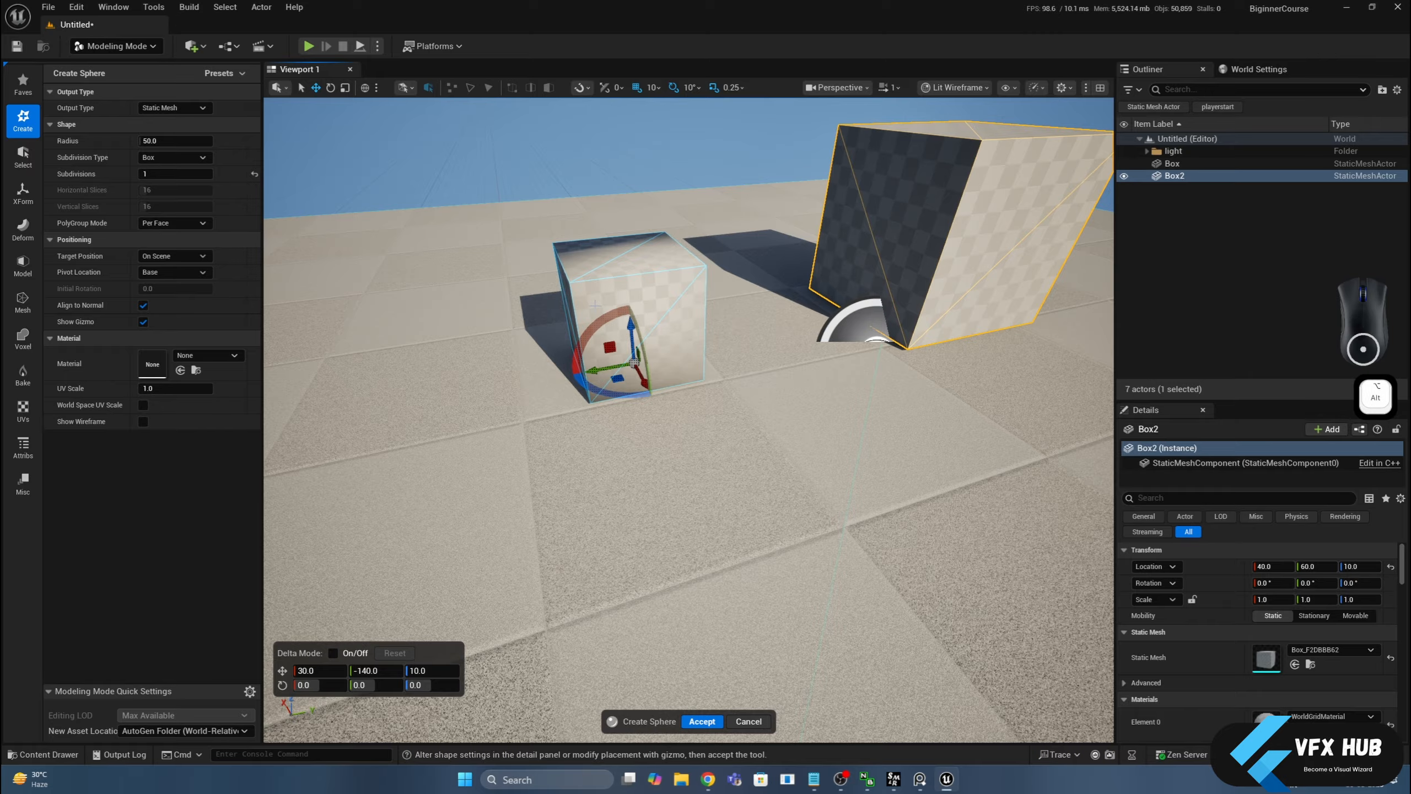
Step: Raise the sphere preview's subdivisions to 12 and switch the viewport to the Lit view mode
mouse_move(178, 174)
left_mouse_down()
mouse_move(203, 173)
mouse_move(178, 174)
left_mouse_up()
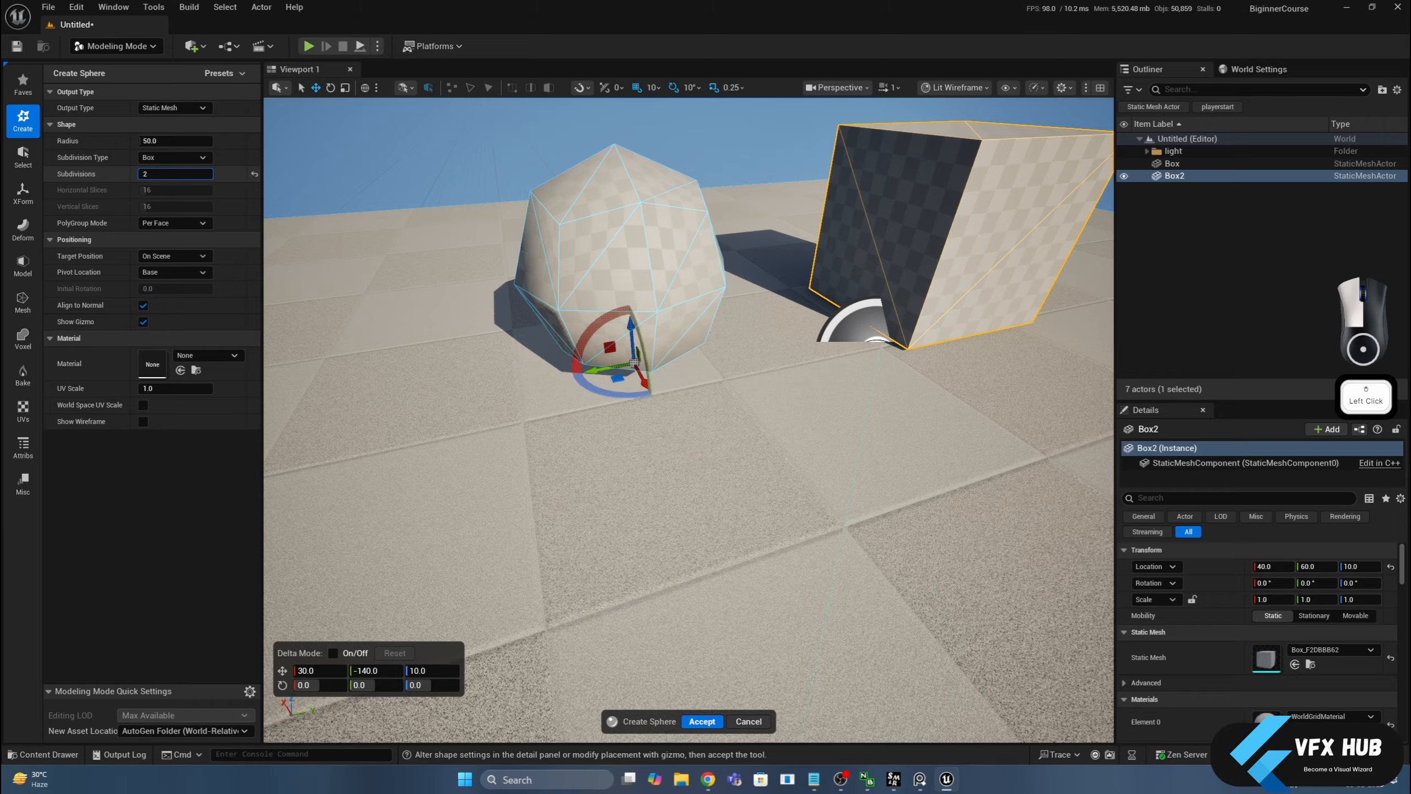
left_click_drag(178, 174, 206, 174)
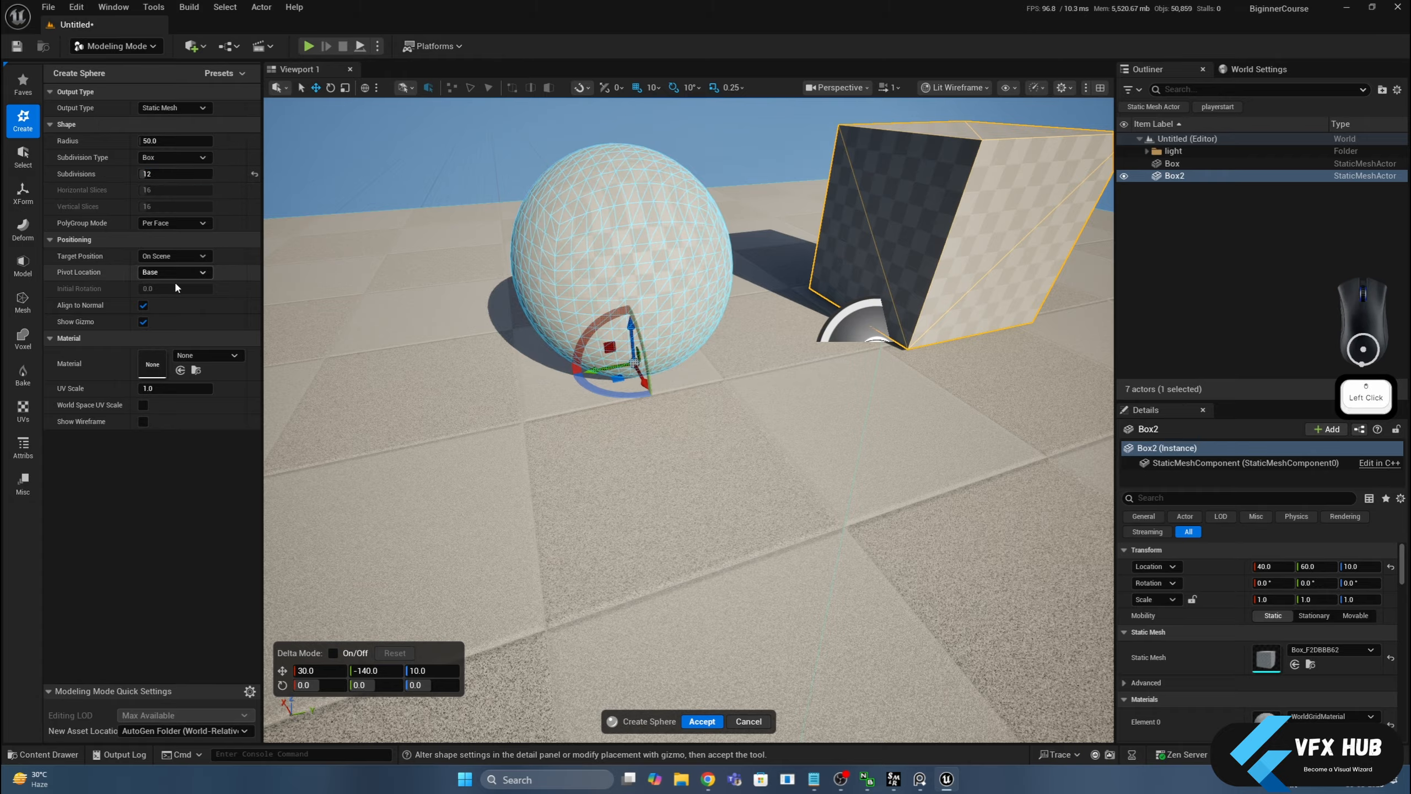
left_click(947, 87)
left_click(947, 136)
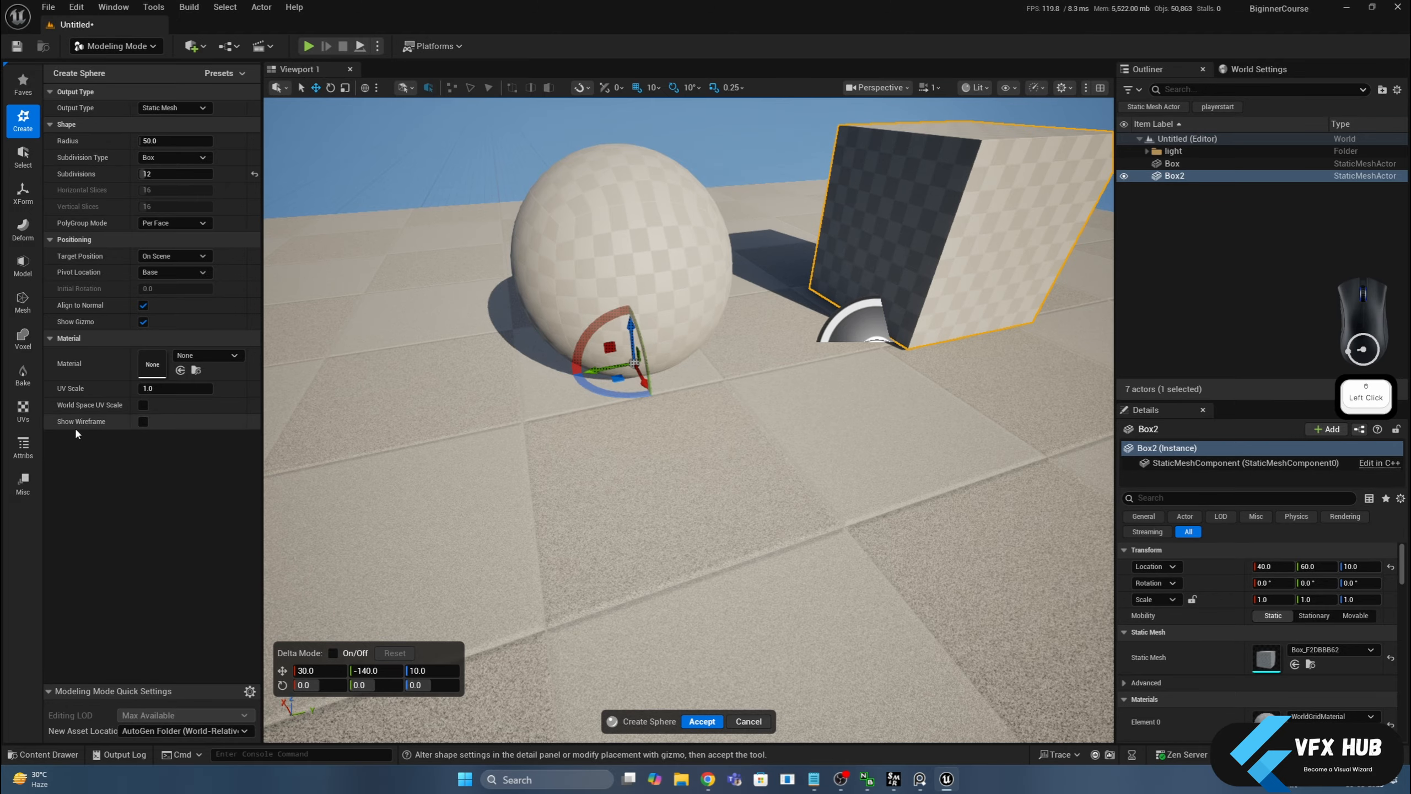
Step: Turn on the wireframe display for the sphere preview and accept the sphere to create it
left_click(143, 422)
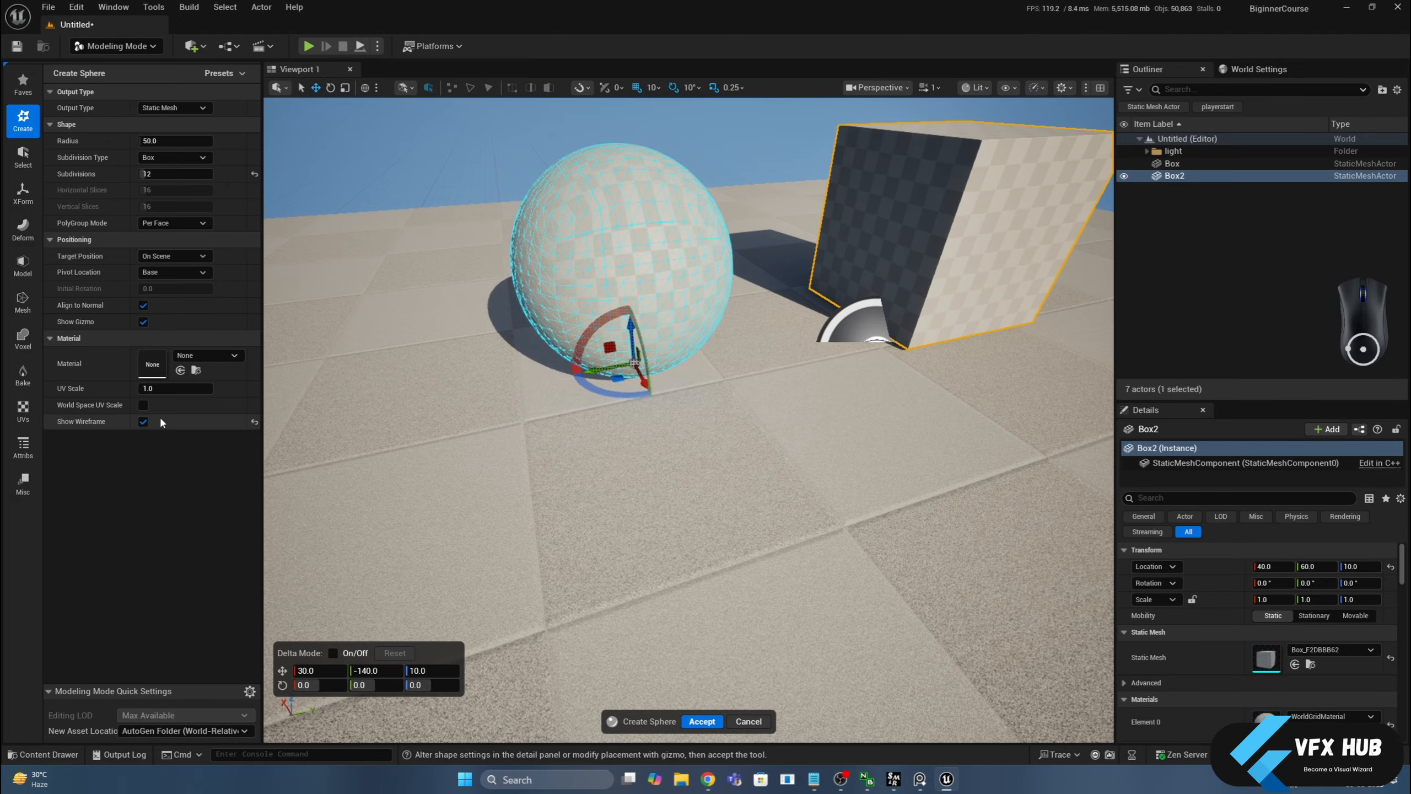
left_click(143, 421)
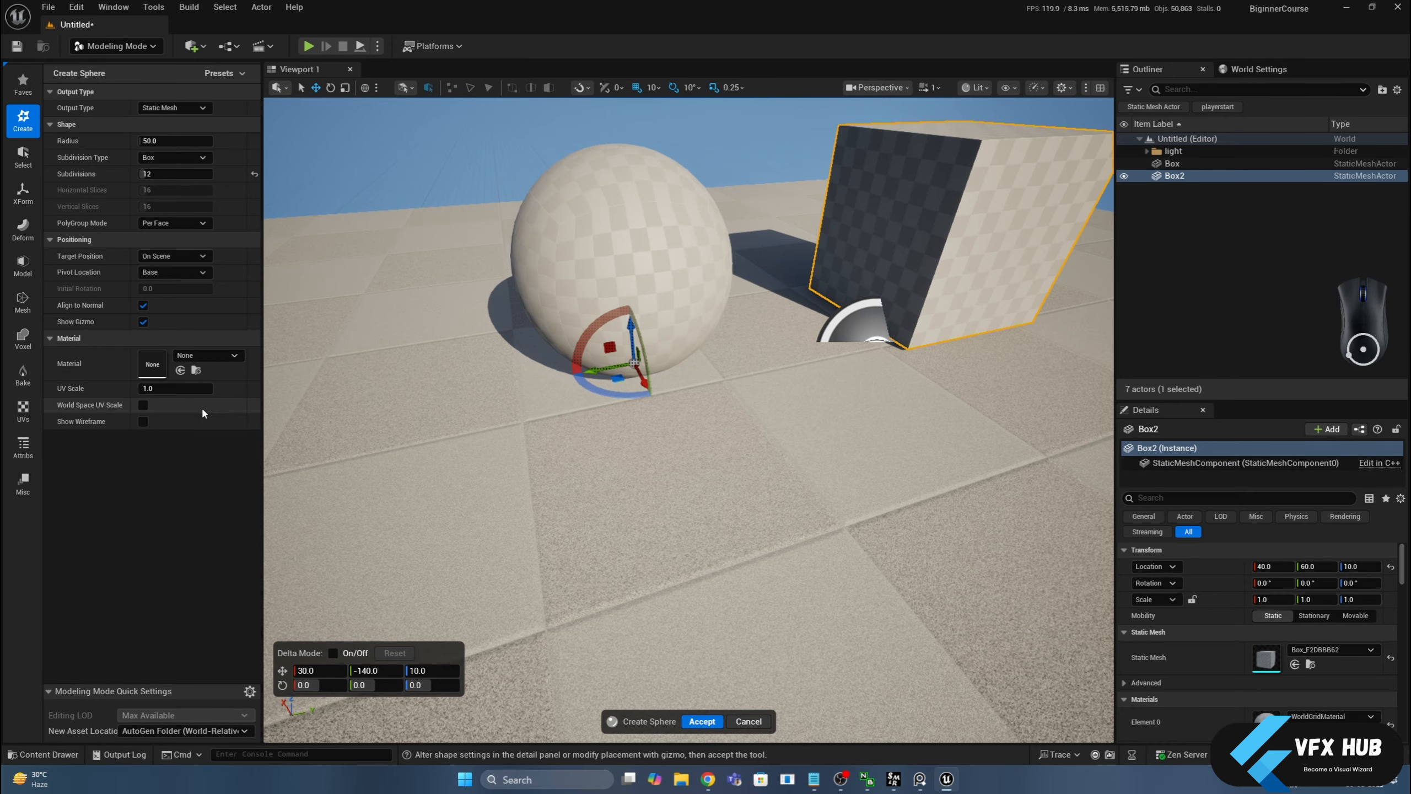
left_click(144, 422)
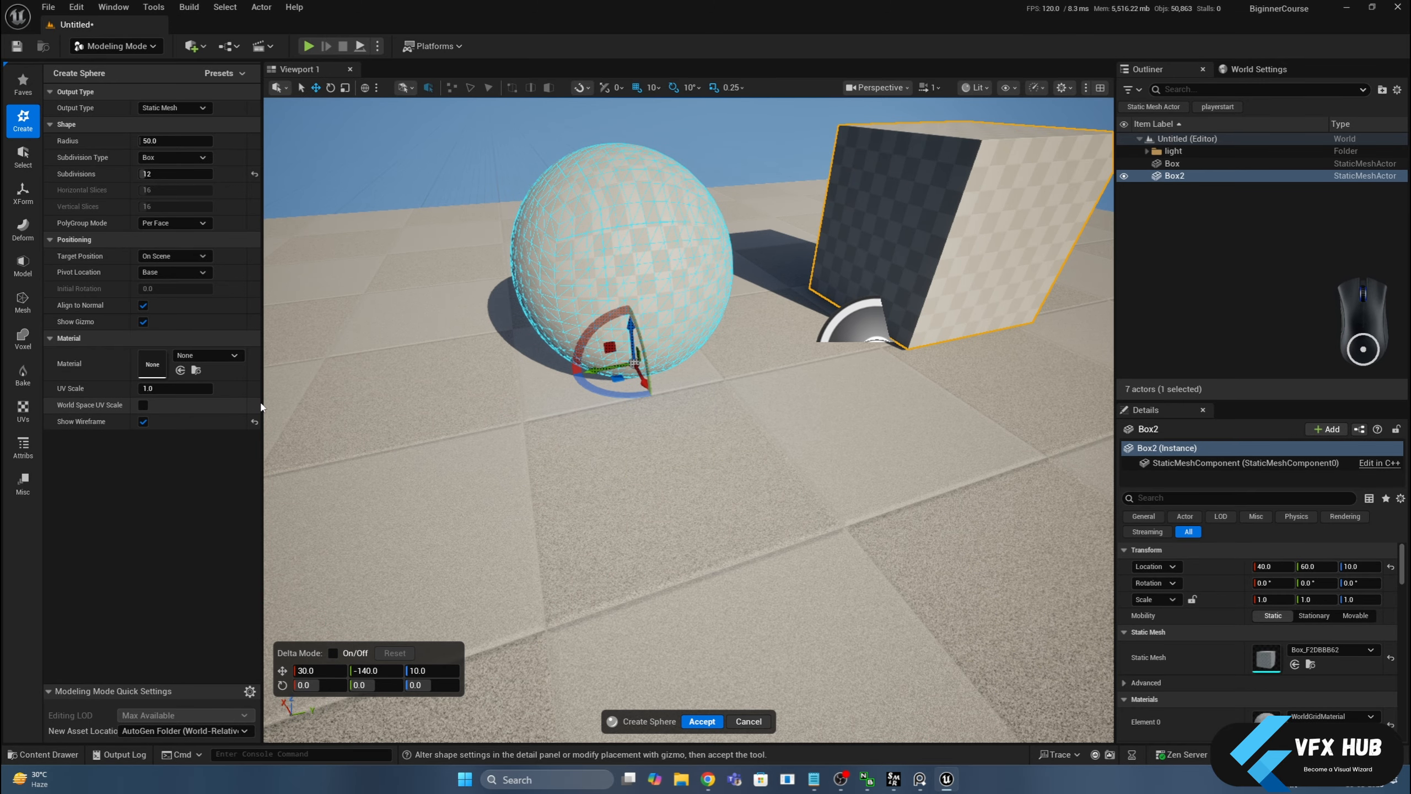
left_click_drag(261, 406, 555, 378, "alt")
scroll(420, 367, "down", 3)
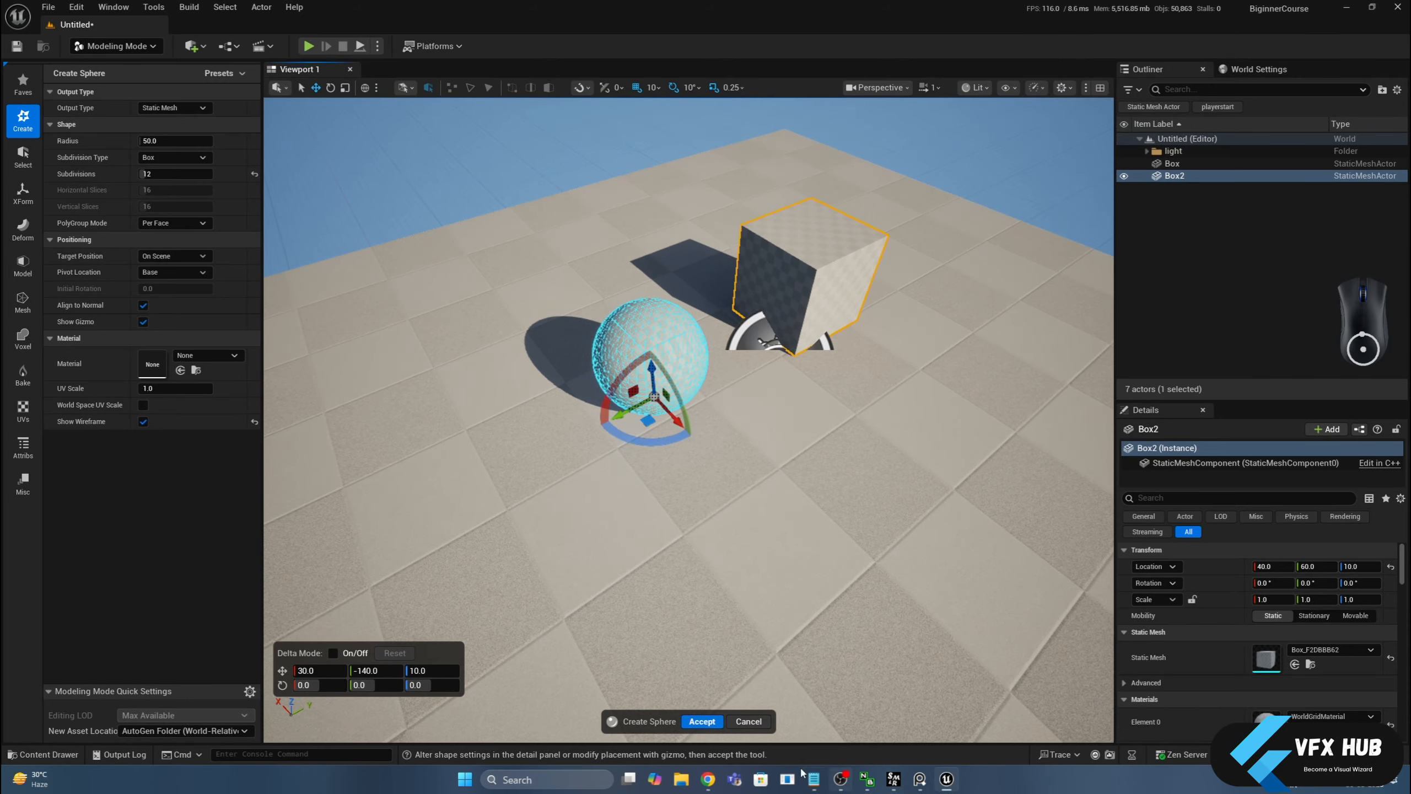
left_click(702, 722)
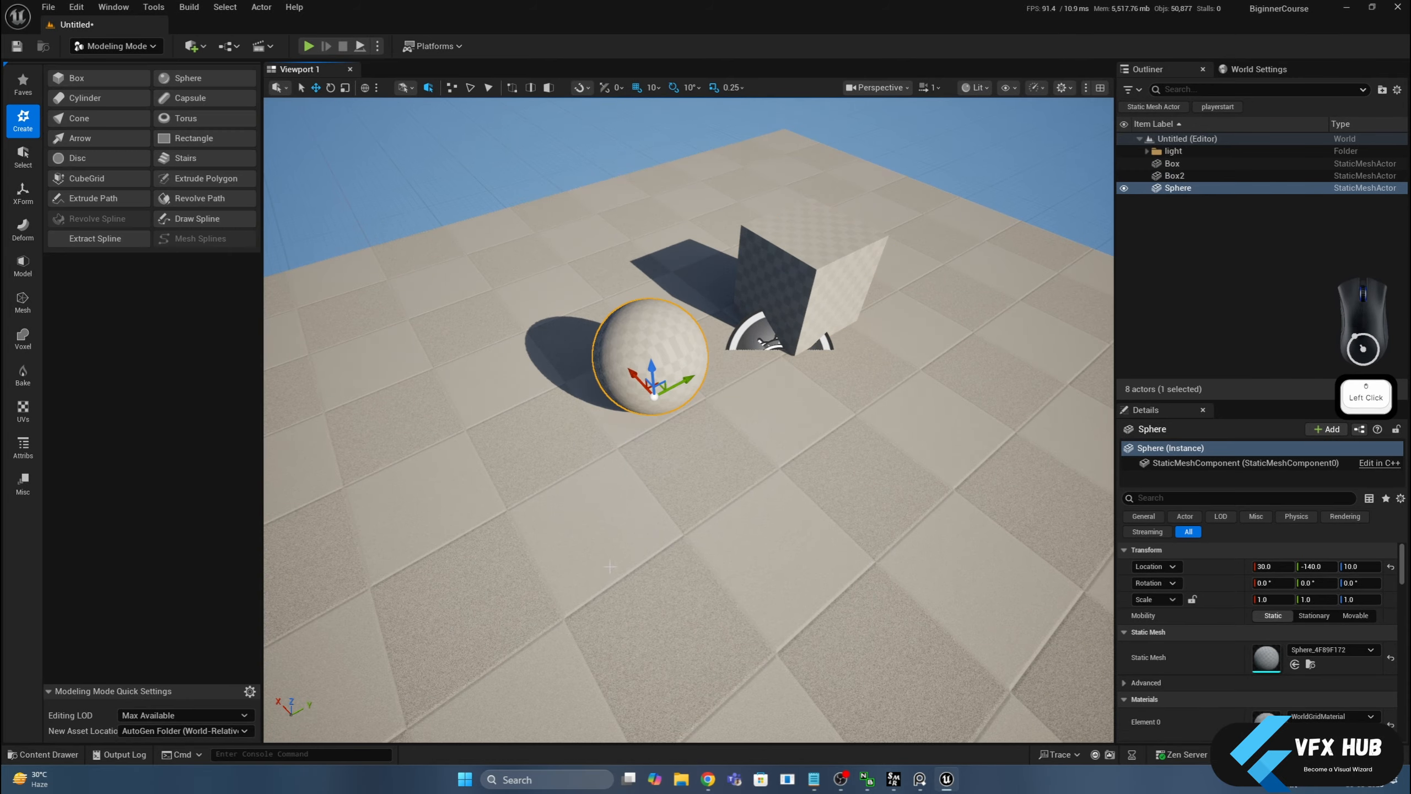
Step: Place a cylinder preview at about X 40, Y -290 with radius about 72, height about 214, 17 radial slices and 4 height subdivisions
left_click(115, 100)
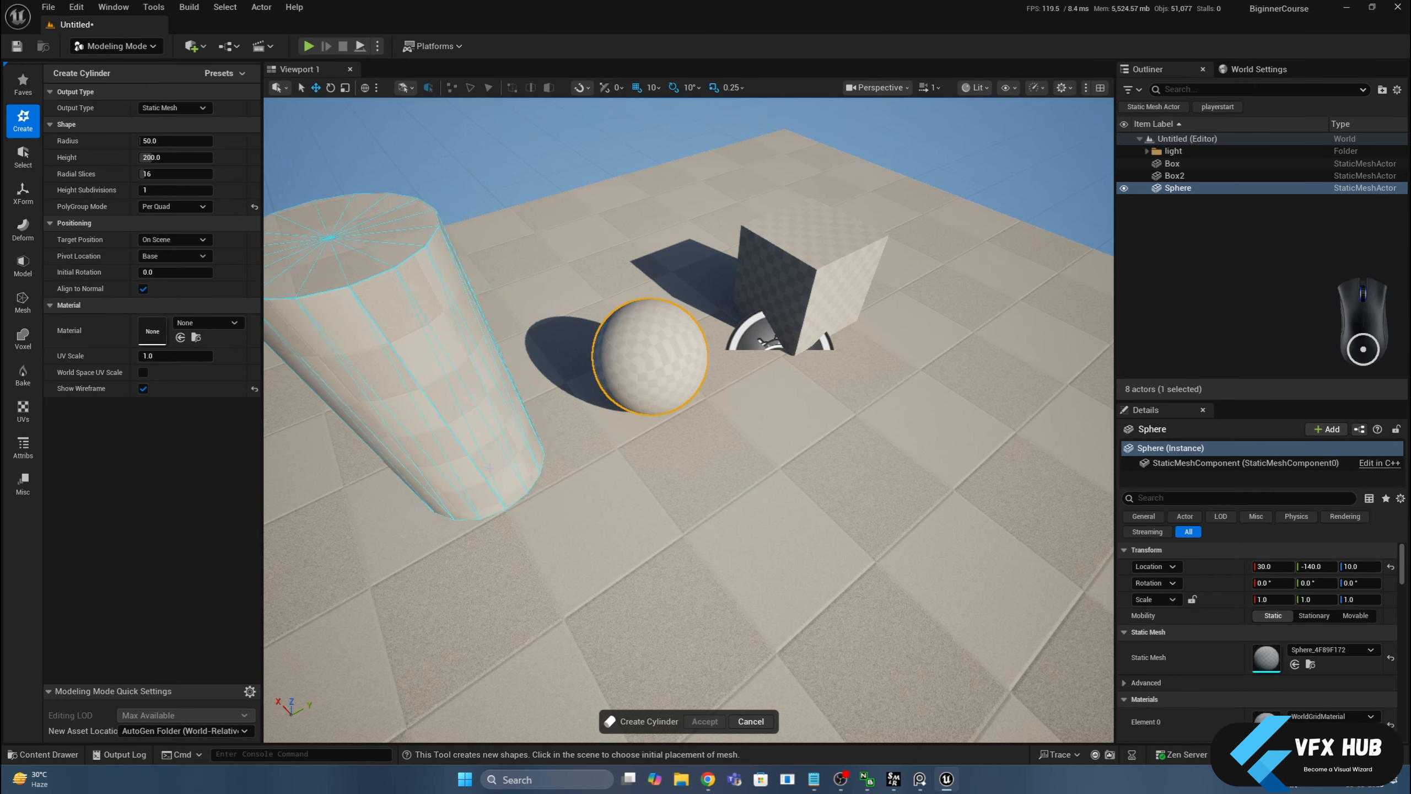
left_click(502, 489)
left_click_drag(503, 488, 722, 472, "alt")
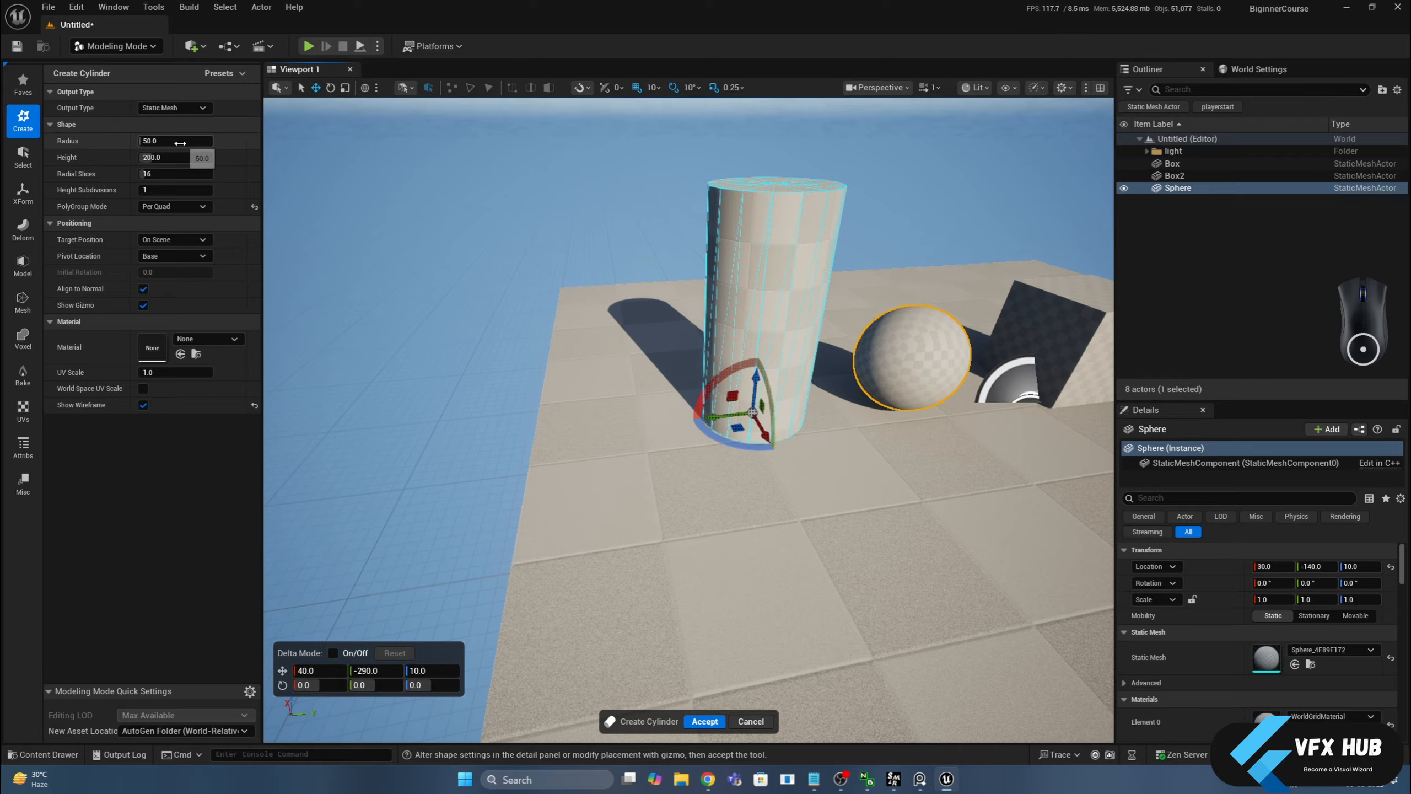
left_click_drag(198, 141, 200, 190)
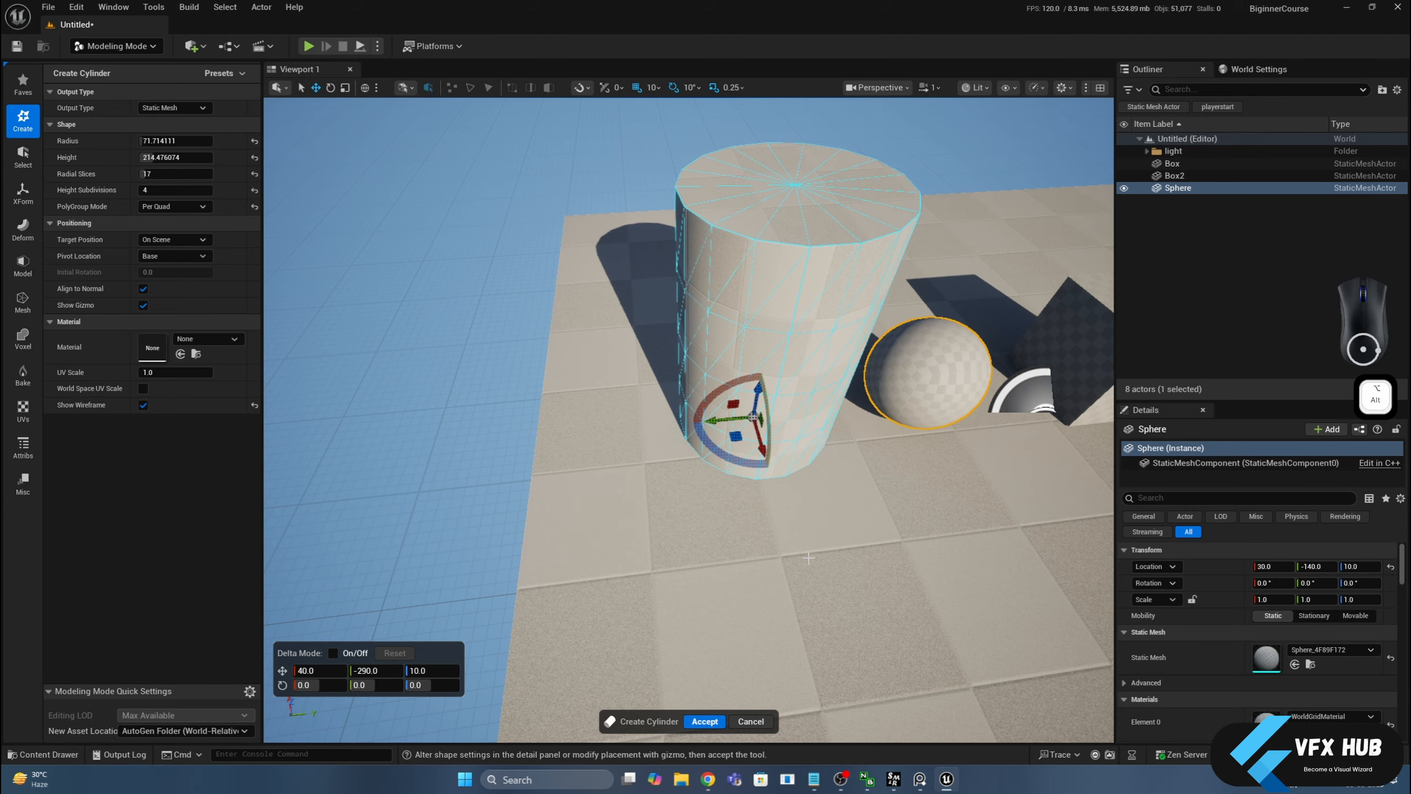
Step: Examine the cylinder preview's wireframe from several angles and accept the cylinder to create it
left_click_drag(808, 558, 798, 515, "alt")
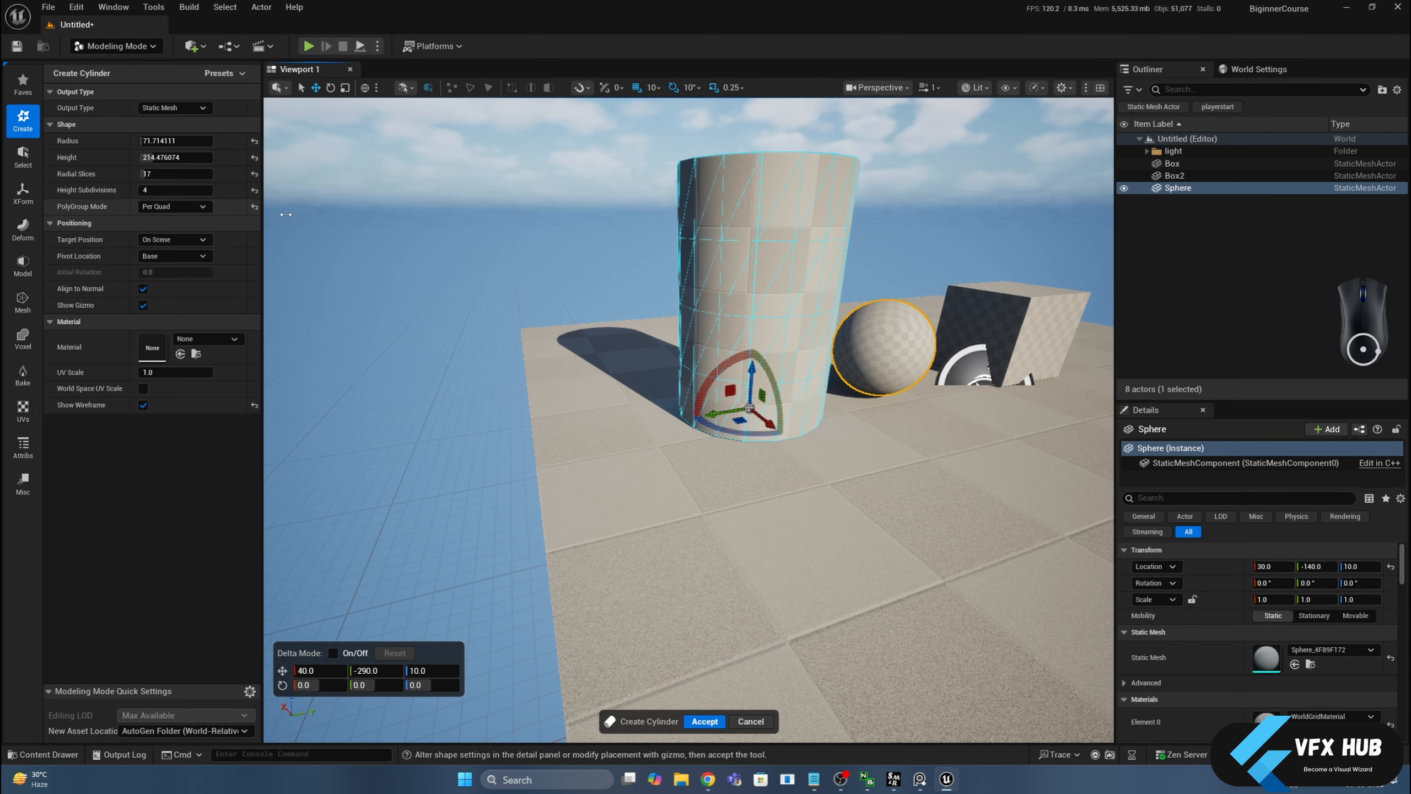
left_click_drag(770, 374, 719, 385, "alt")
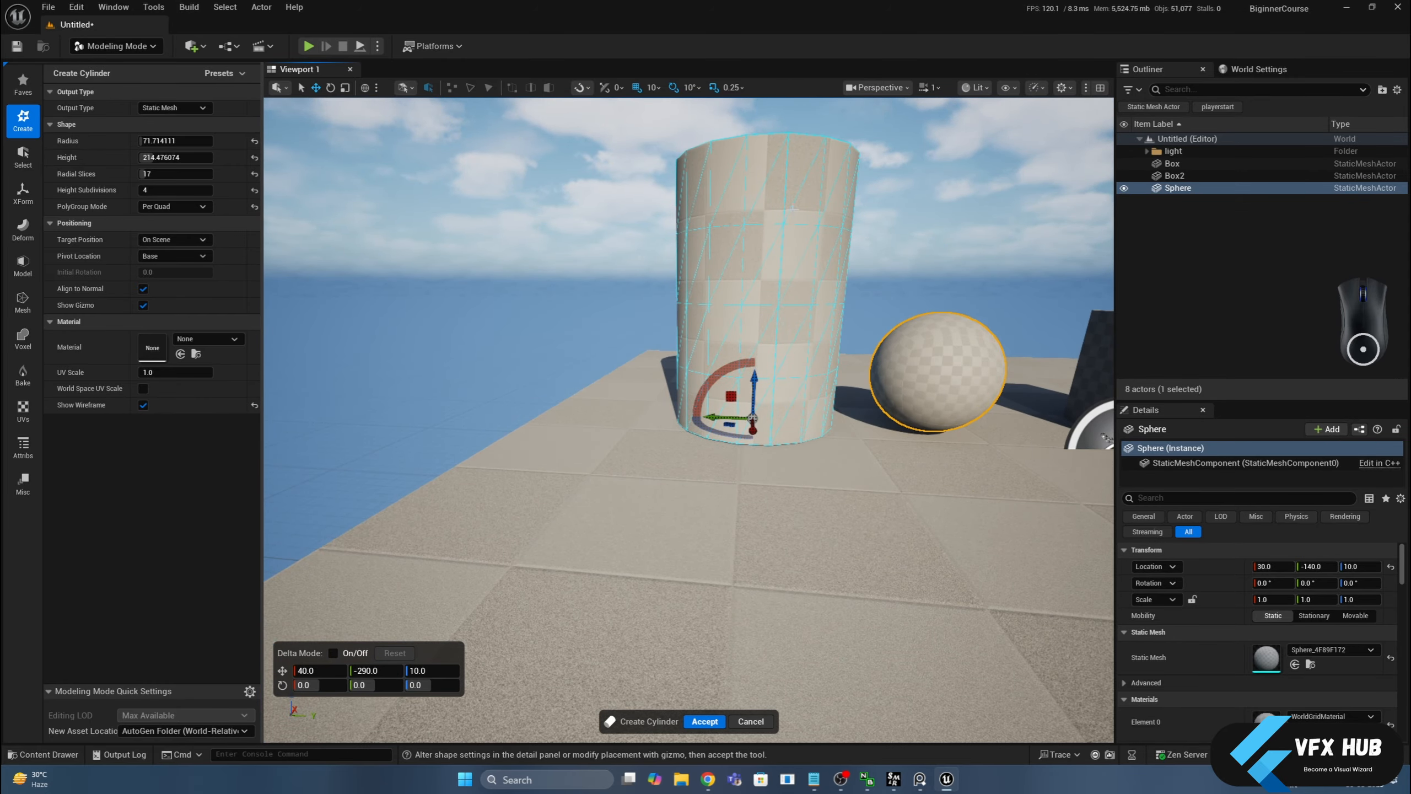
left_click_drag(792, 209, 748, 226, "alt")
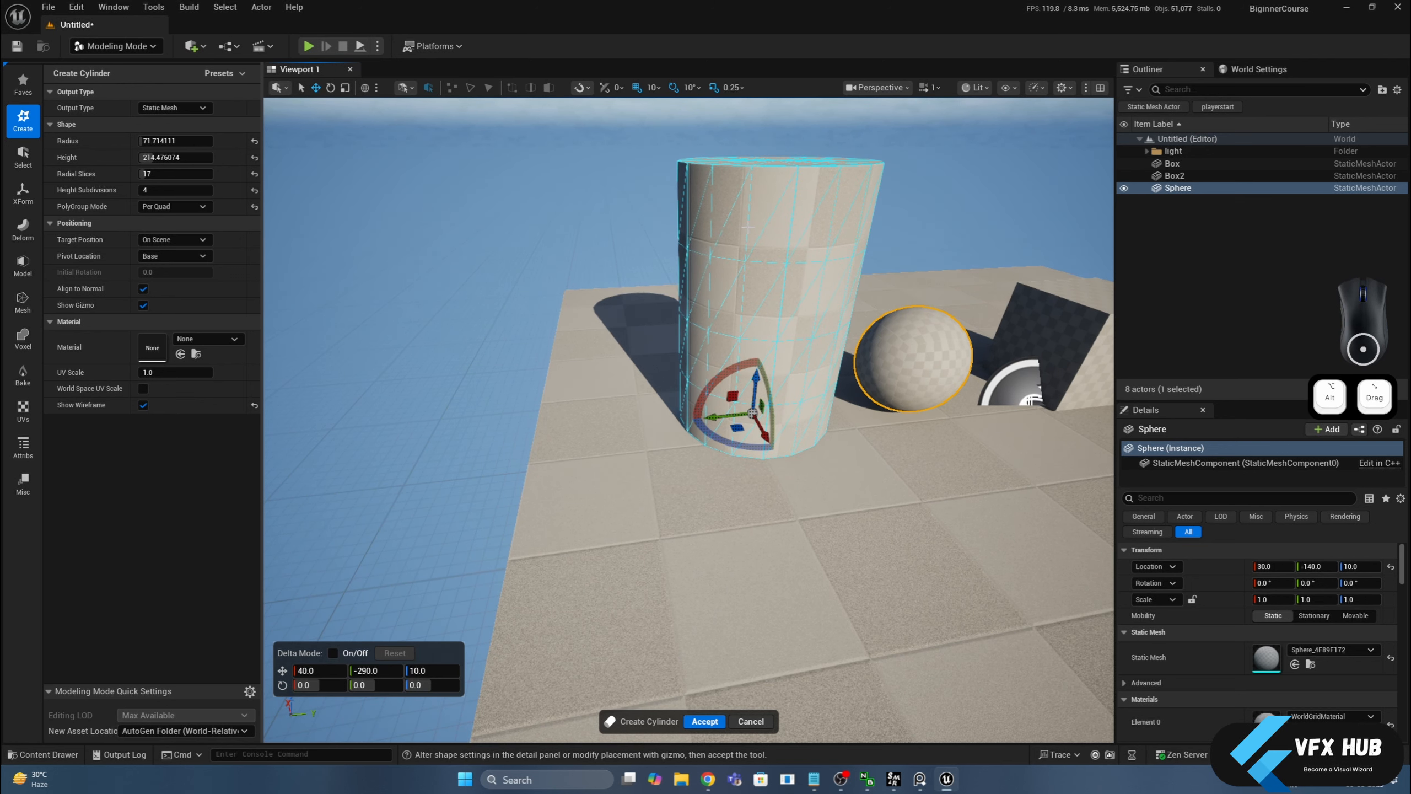
left_click_drag(802, 310, 779, 383, "alt")
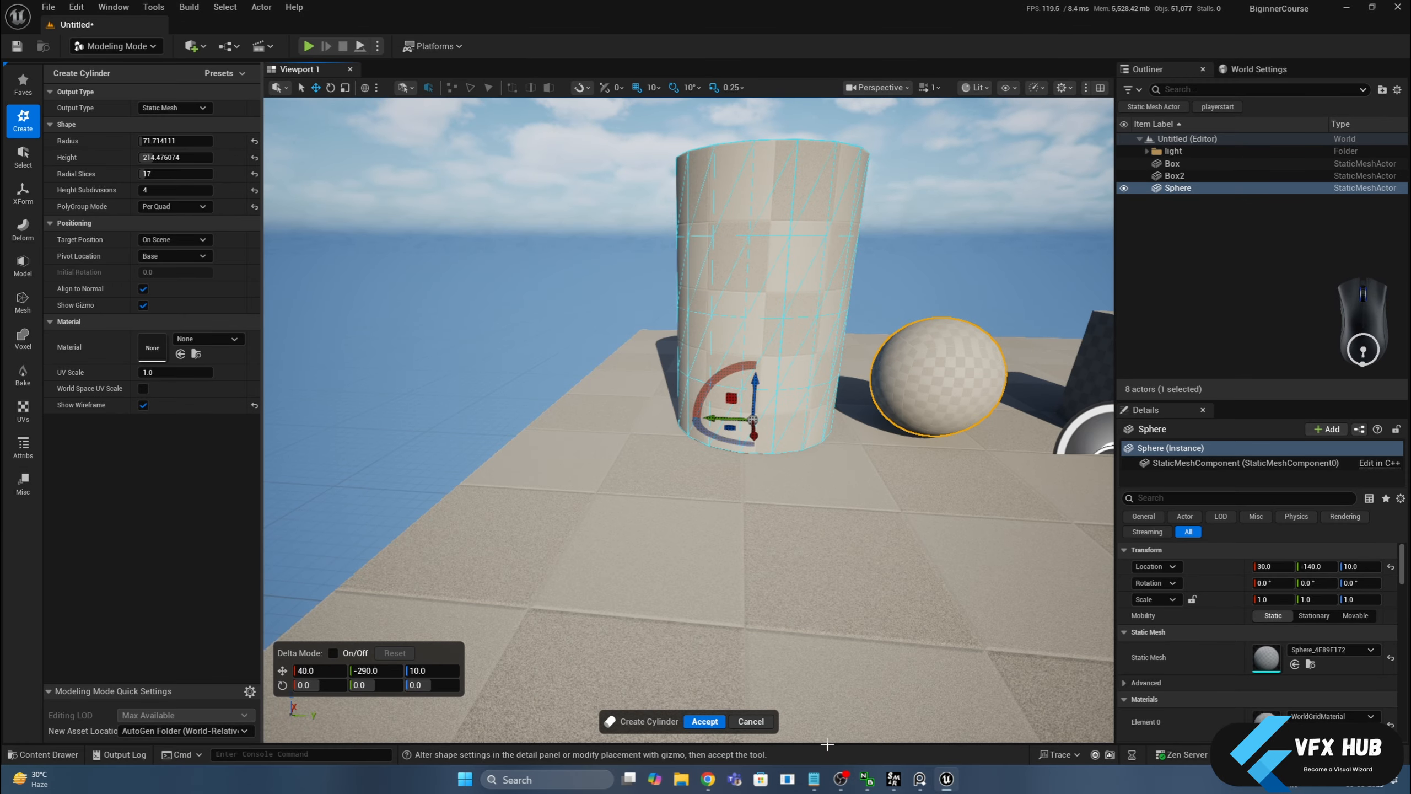
left_click(704, 721)
left_click_drag(933, 500, 888, 489, "alt")
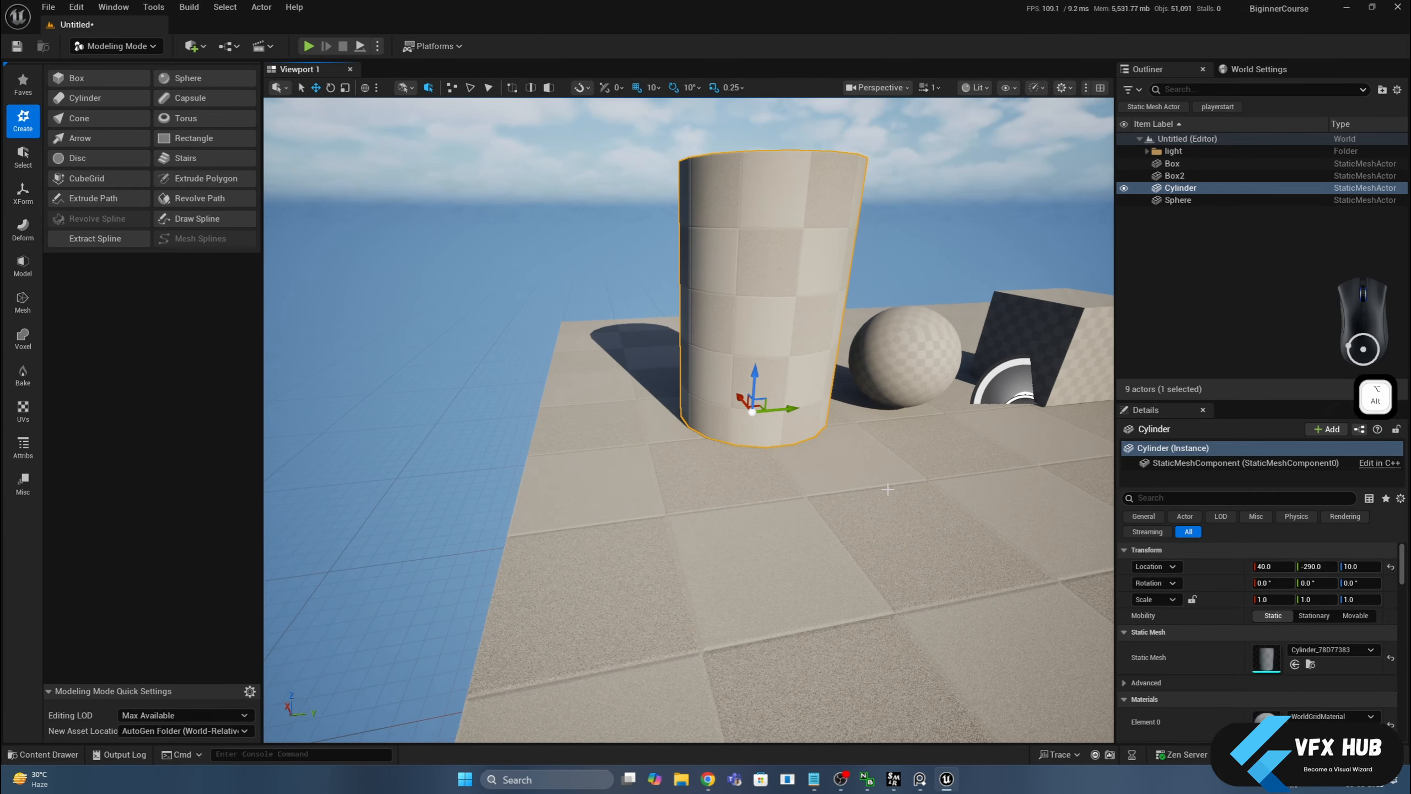
Step: Create a cone with radius 50 and height 200 on top of the sphere, at X 30, Y -140, Z 110
scroll(888, 489, "down", 3)
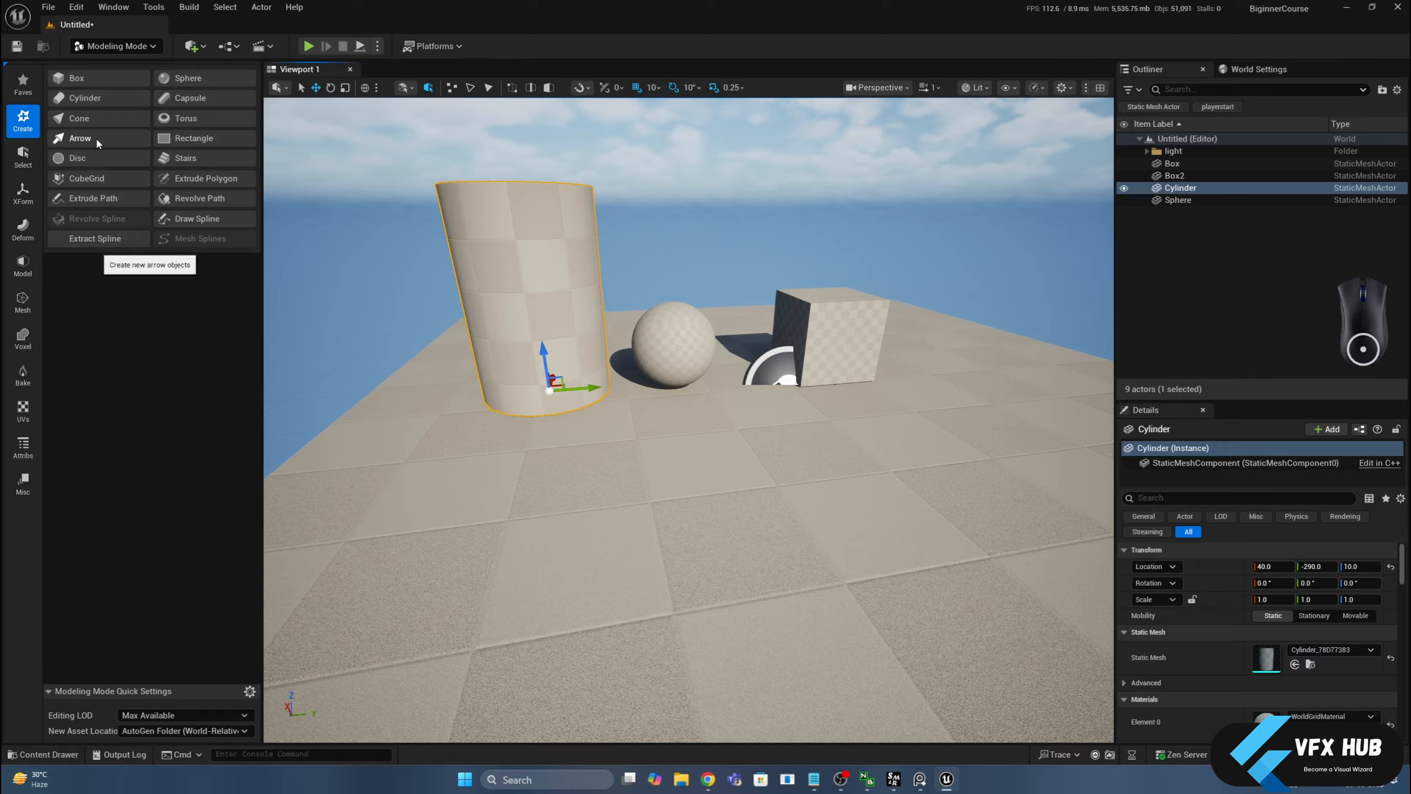
left_click(88, 119)
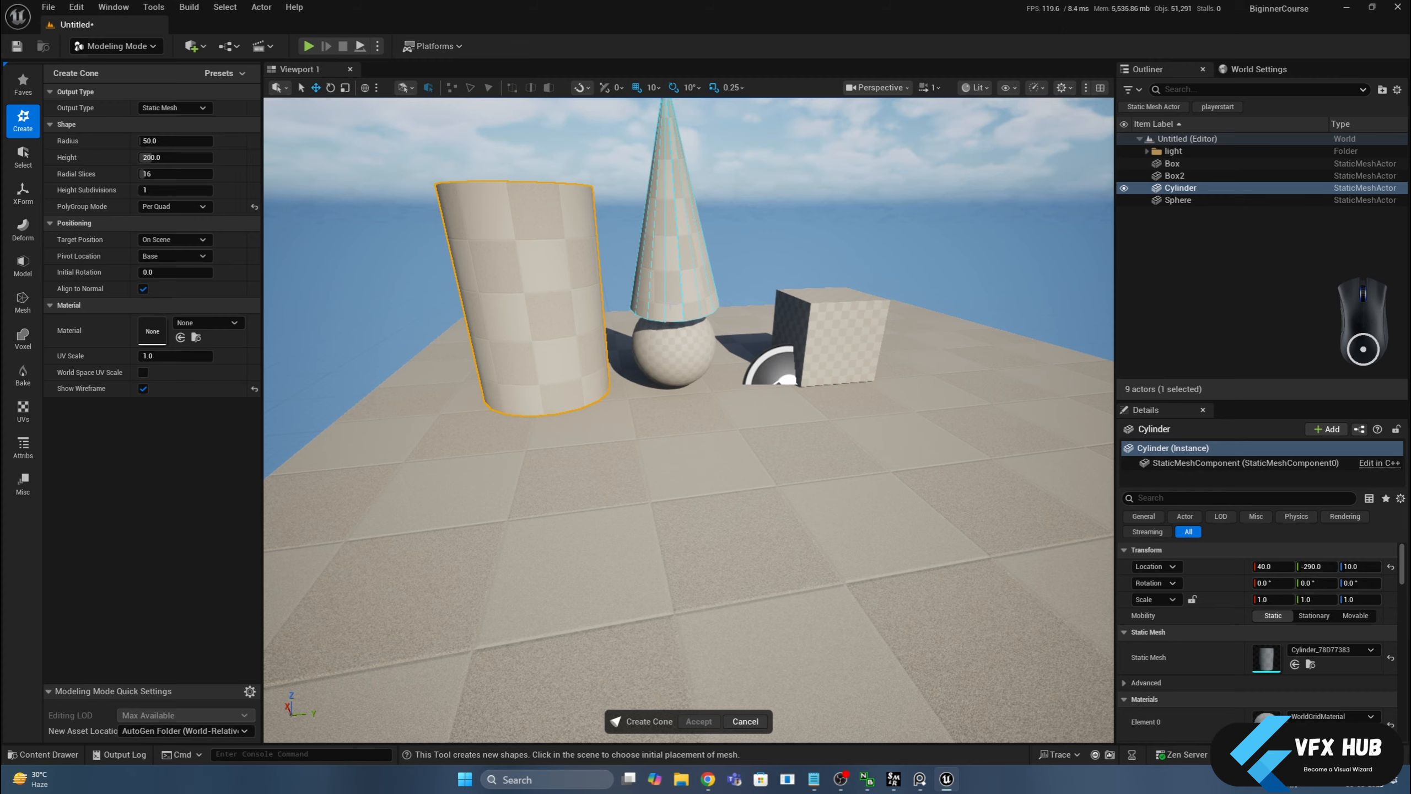
left_click(674, 312)
left_click_drag(722, 500, 724, 472, "alt")
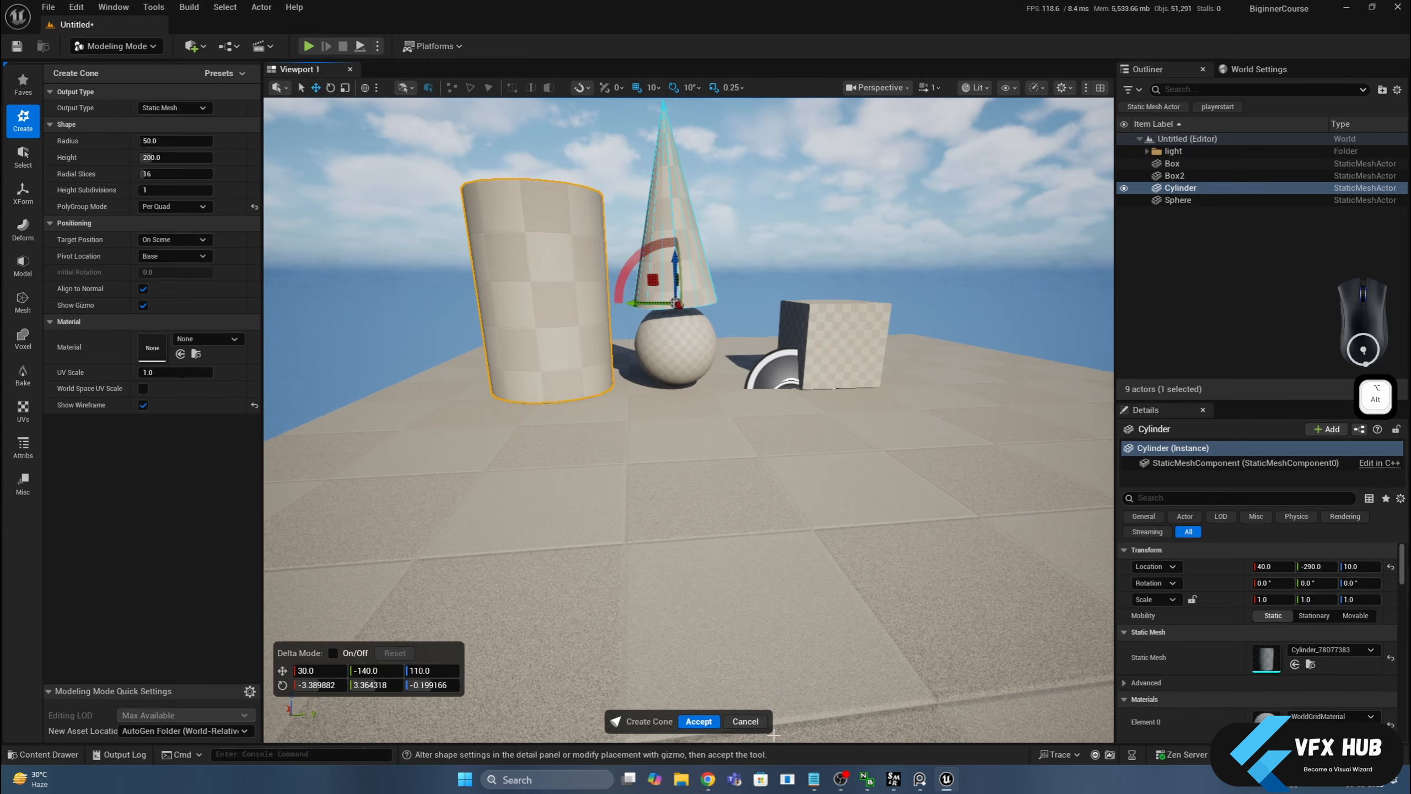
left_click(699, 721)
left_click_drag(389, 345, 397, 321, "alt")
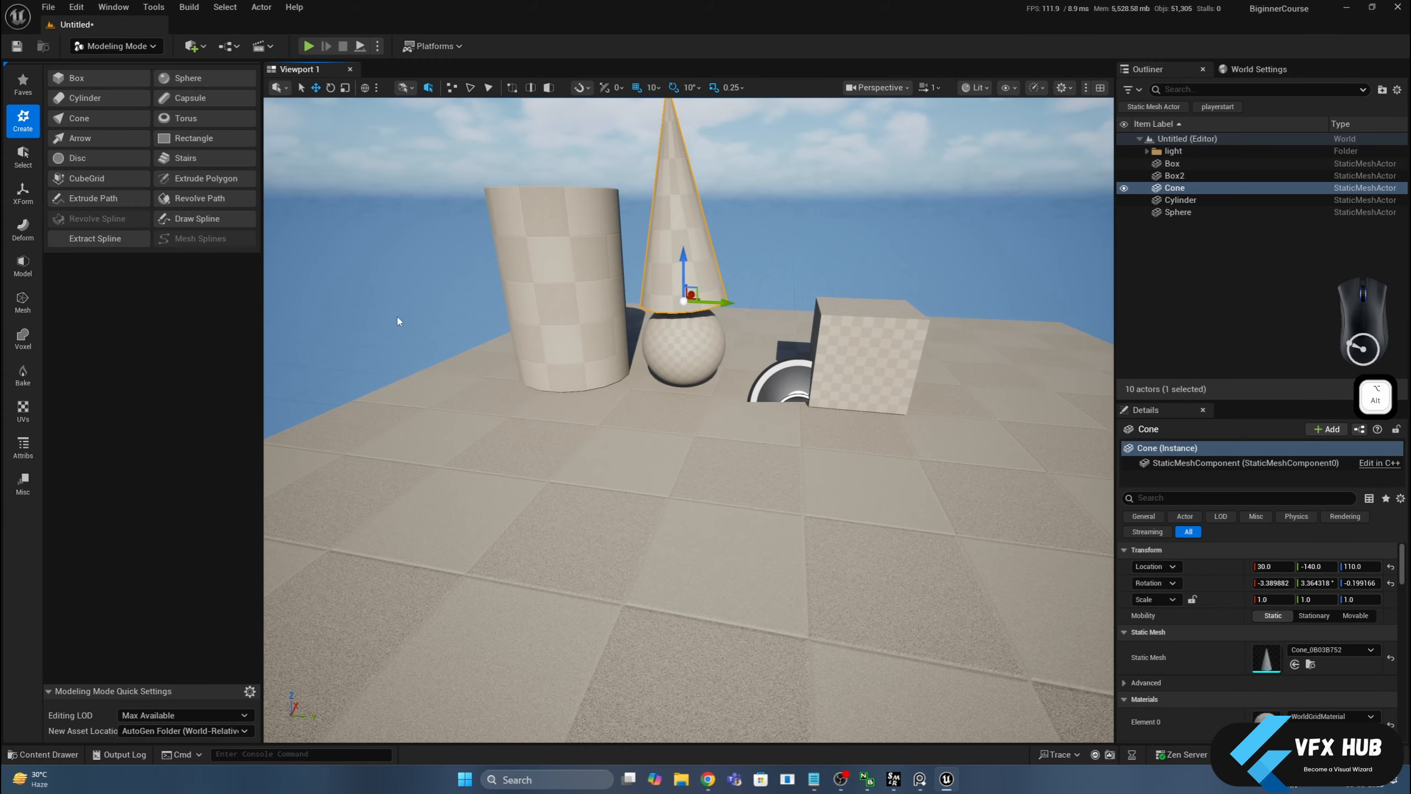
left_click(194, 97)
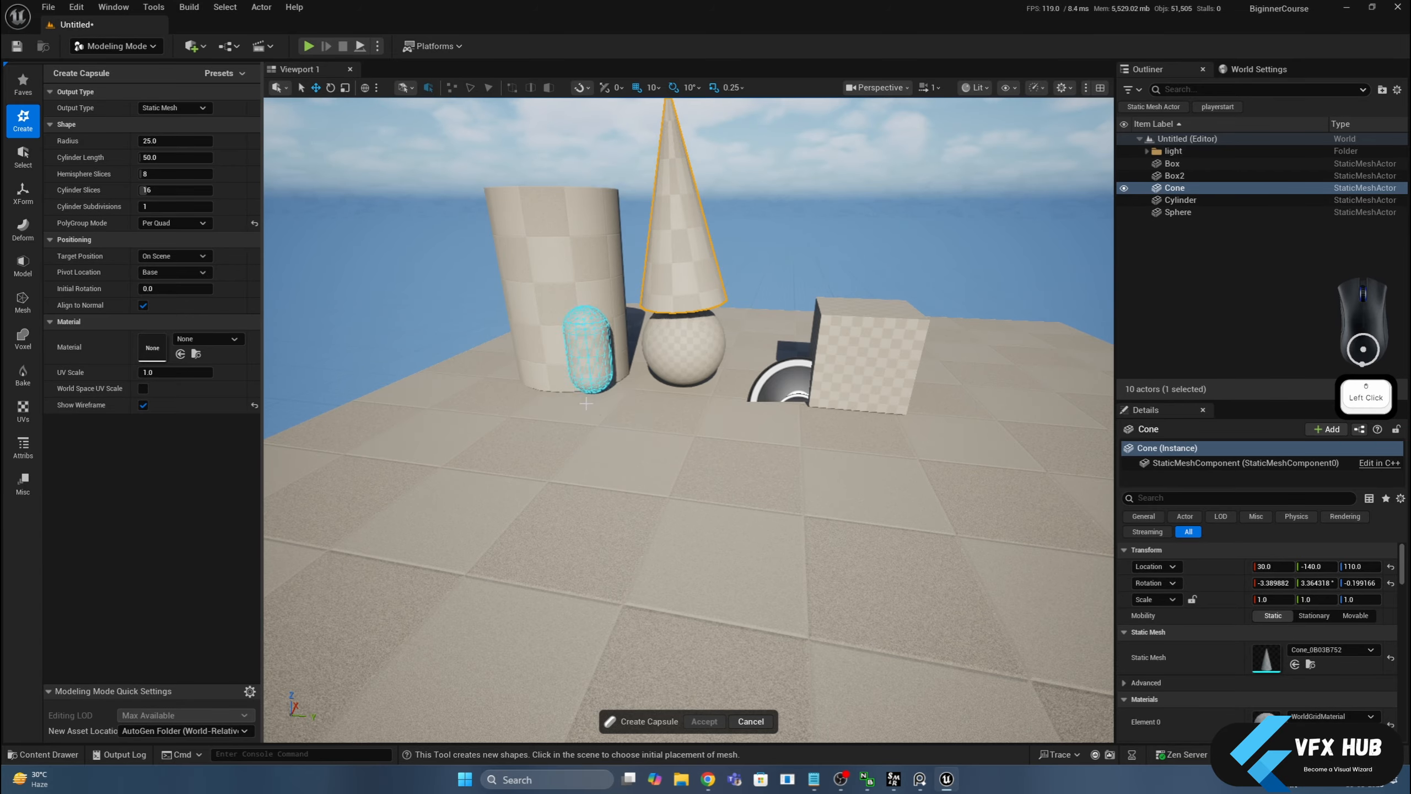
left_click(476, 441)
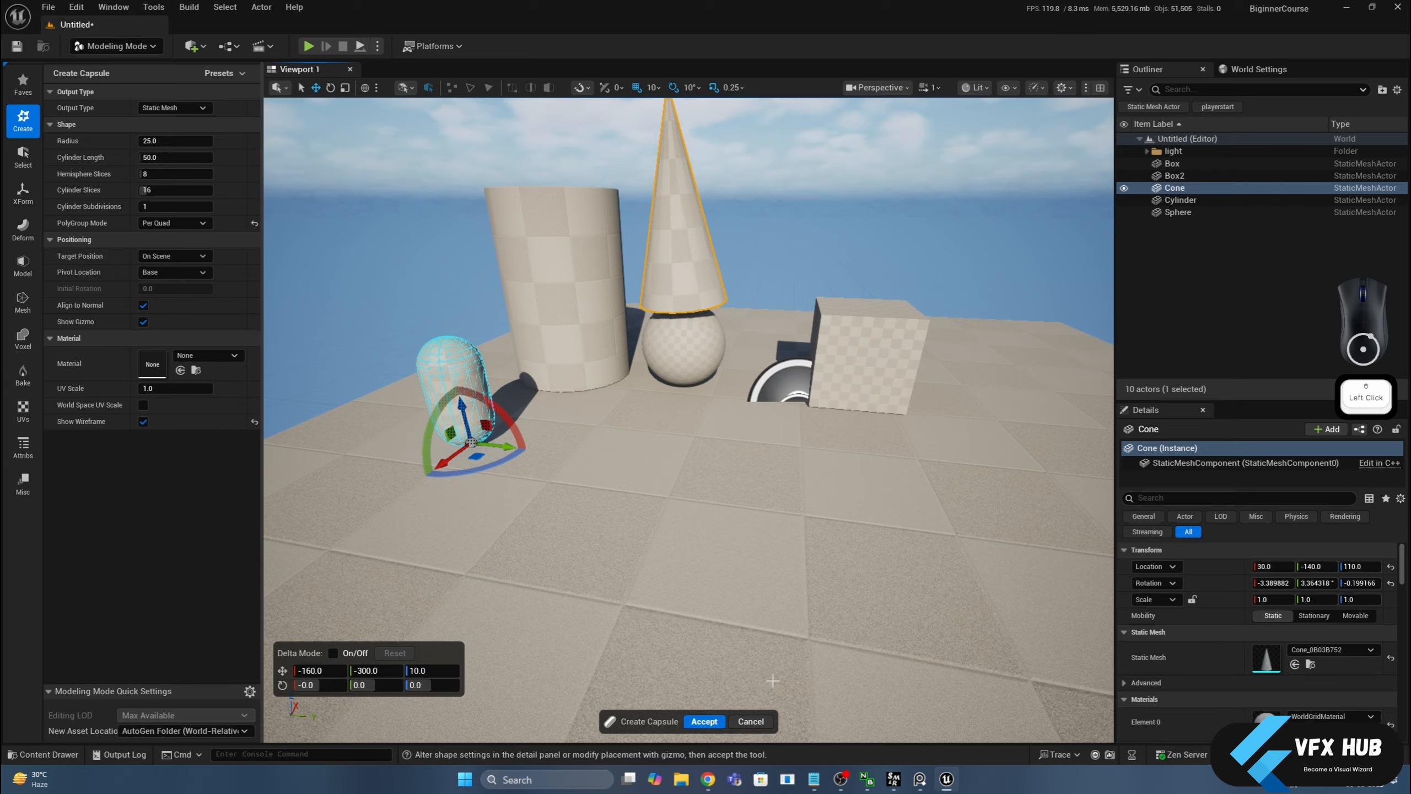
left_click(751, 721)
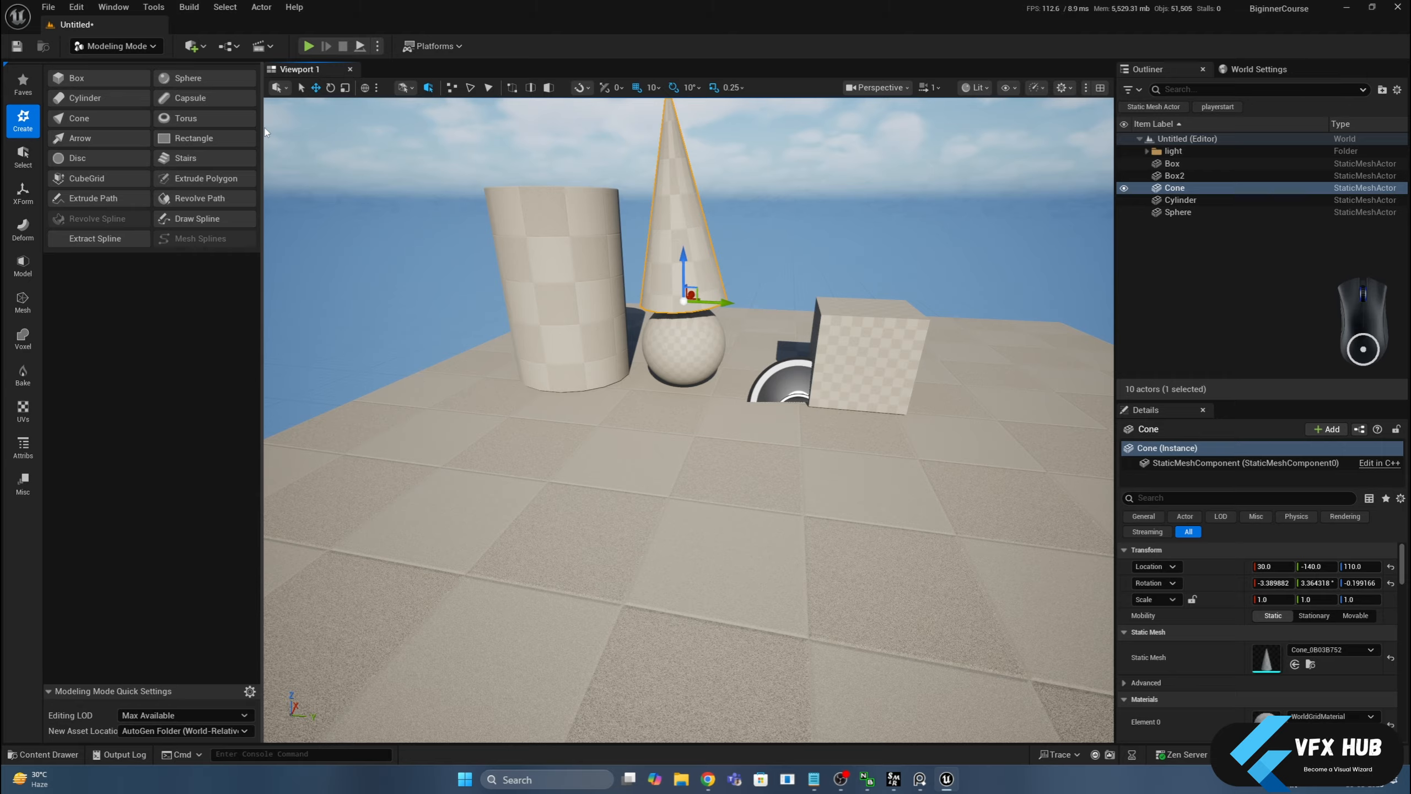
Step: Place a capsule preview in front of the cylinder at about X -120, Y -210 and set its hemisphere slices to 9
left_click(228, 100)
left_click(580, 434)
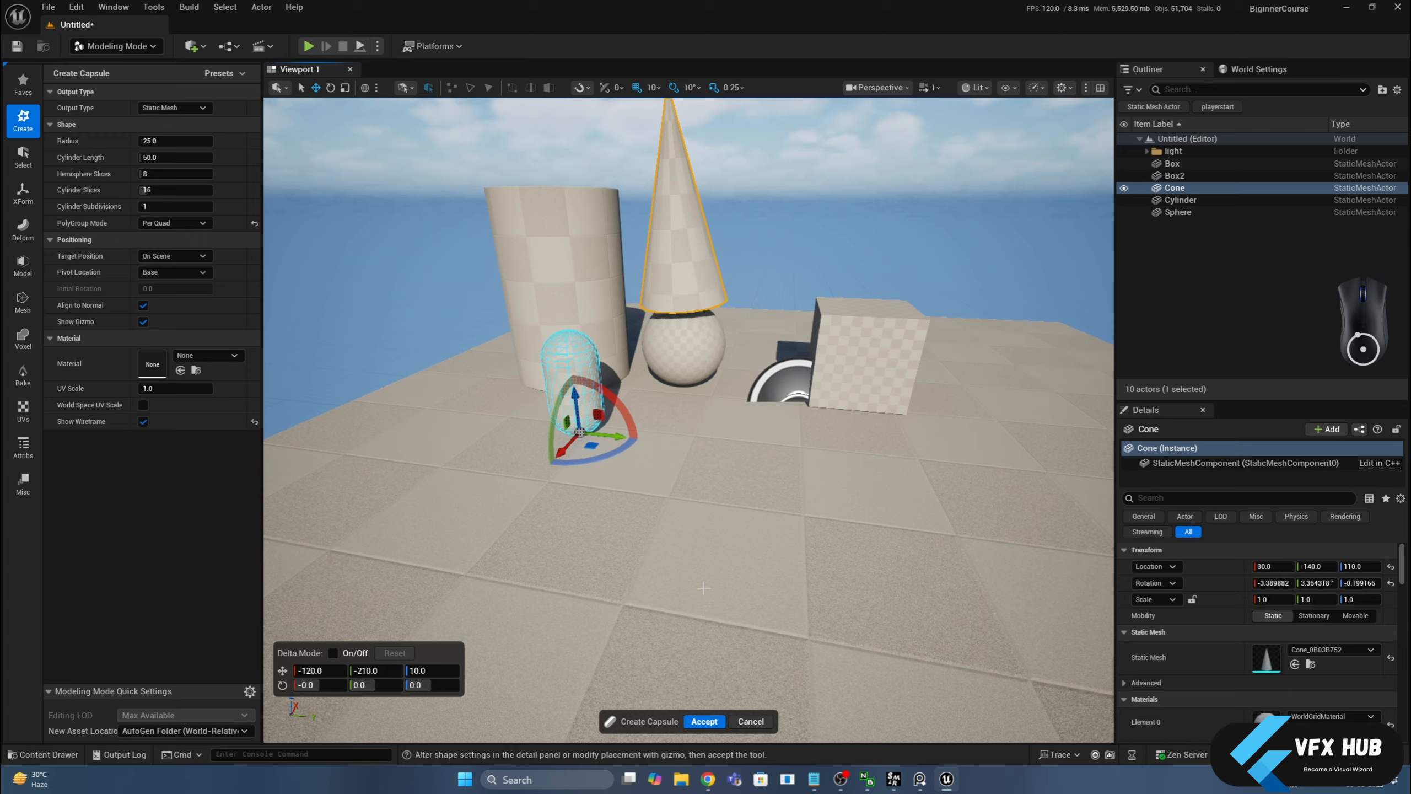
left_click(171, 173)
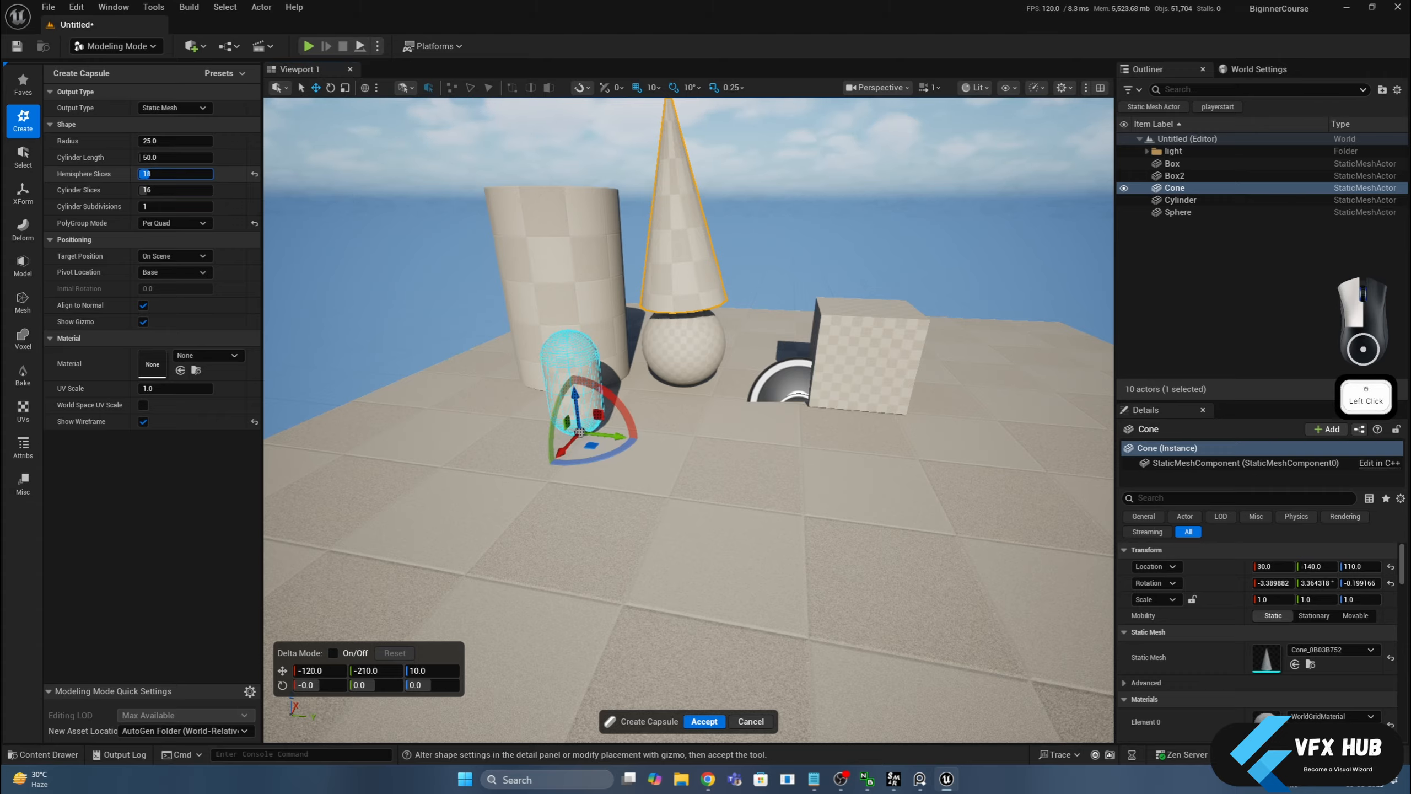
type("9")
Step: Set the capsule preview's cylinder slices to 15, its cylinder length to about 166 and its radius to about 18
left_click(173, 189)
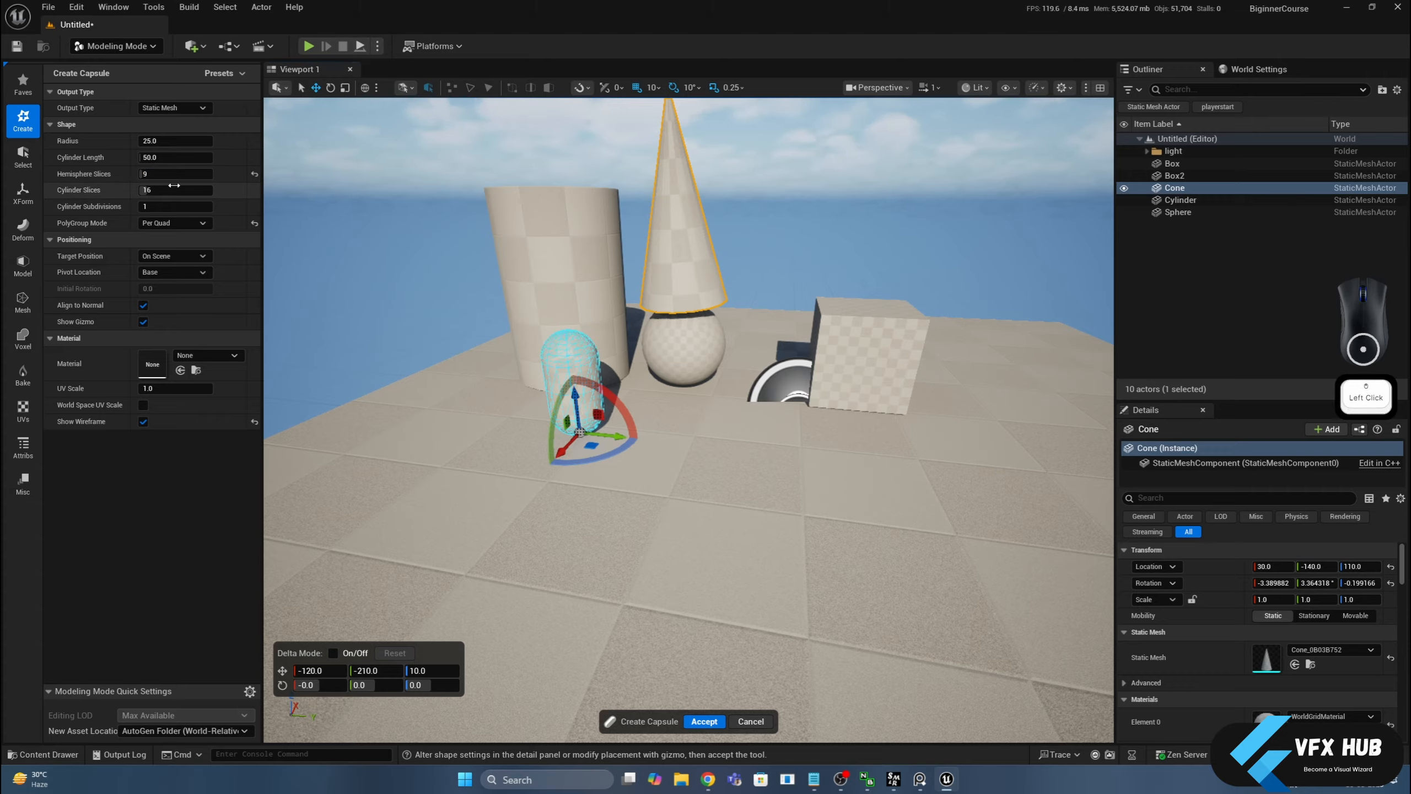
type("22")
key("Return")
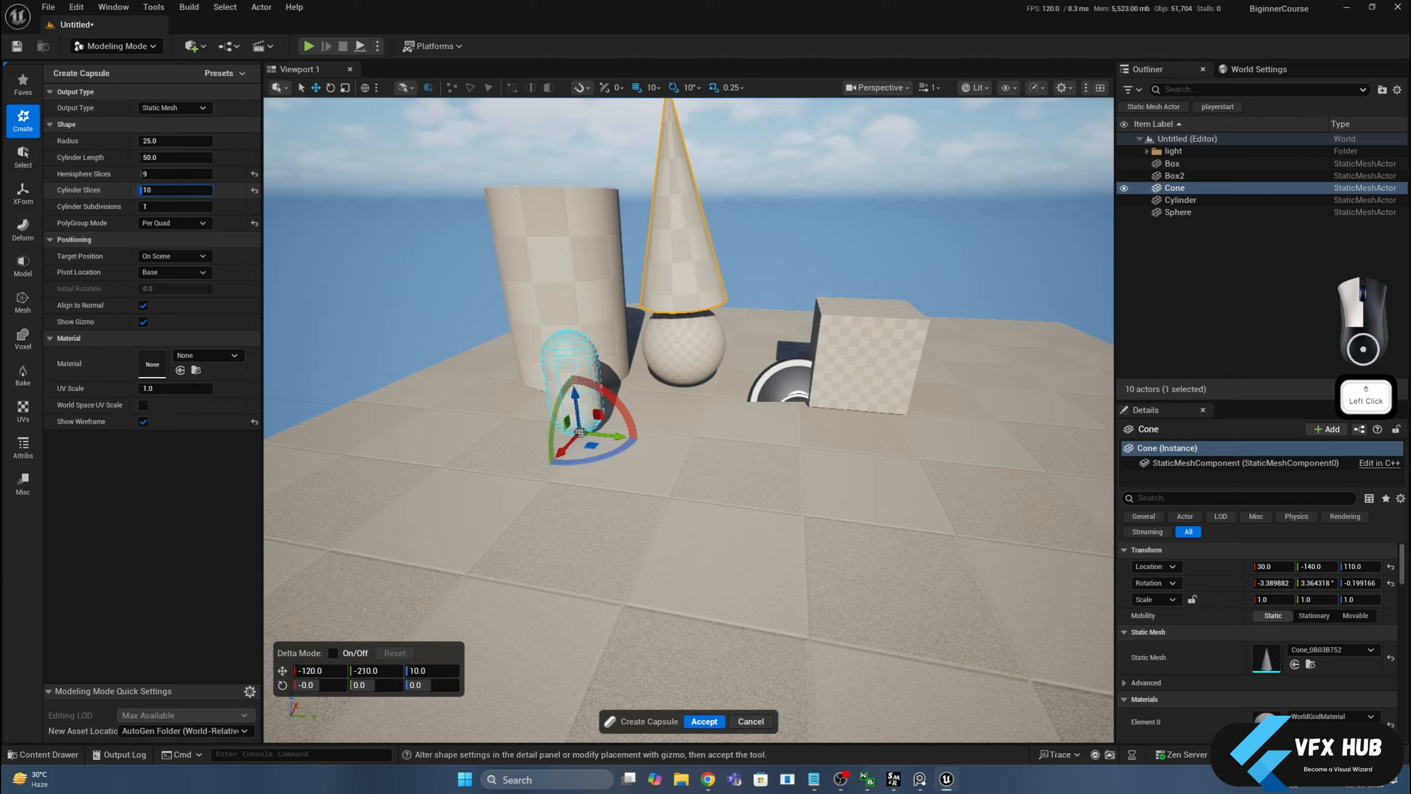
key("BackSpace")
key("BackSpace")
type("15")
key("Return")
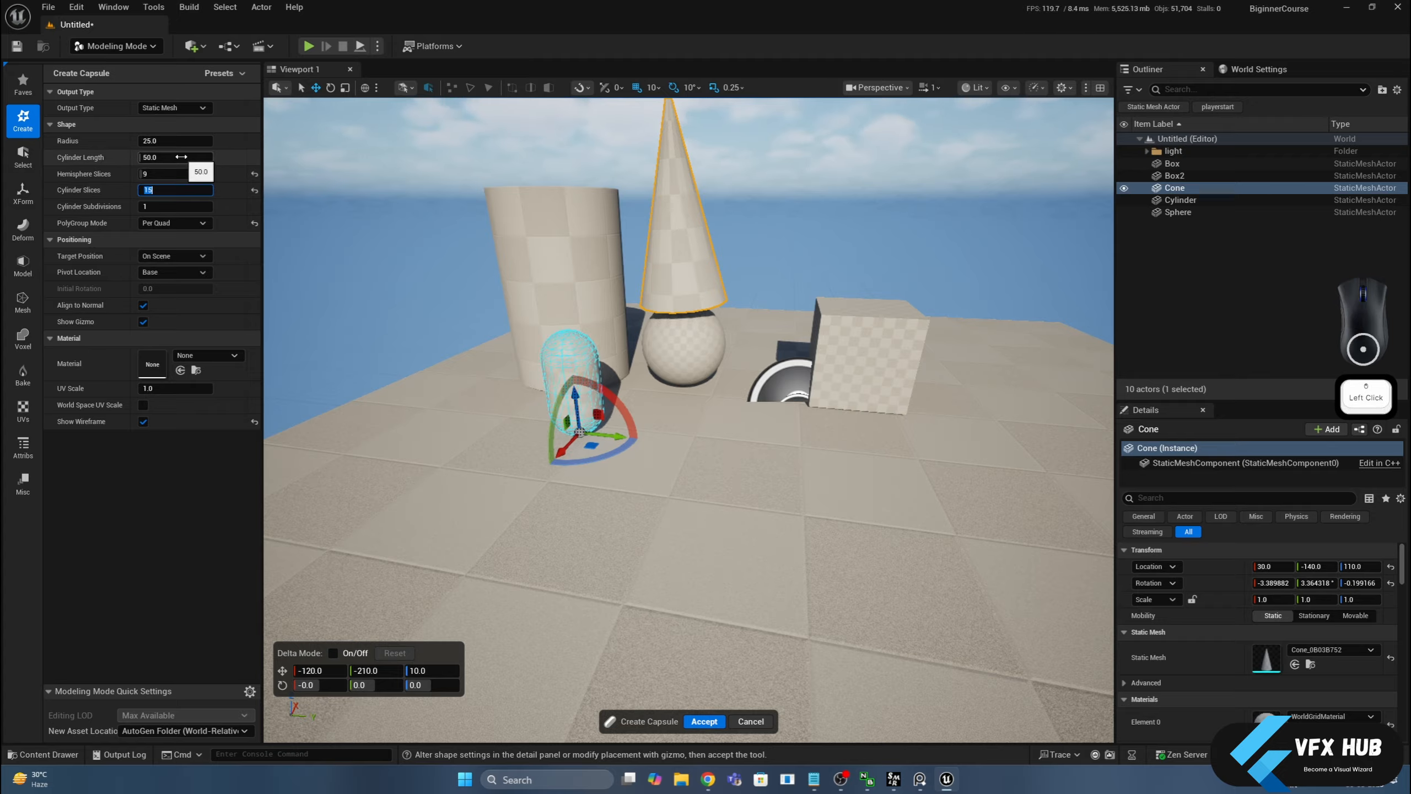
mouse_move(181, 157)
left_mouse_down()
mouse_move(233, 156)
mouse_move(191, 142)
left_mouse_up()
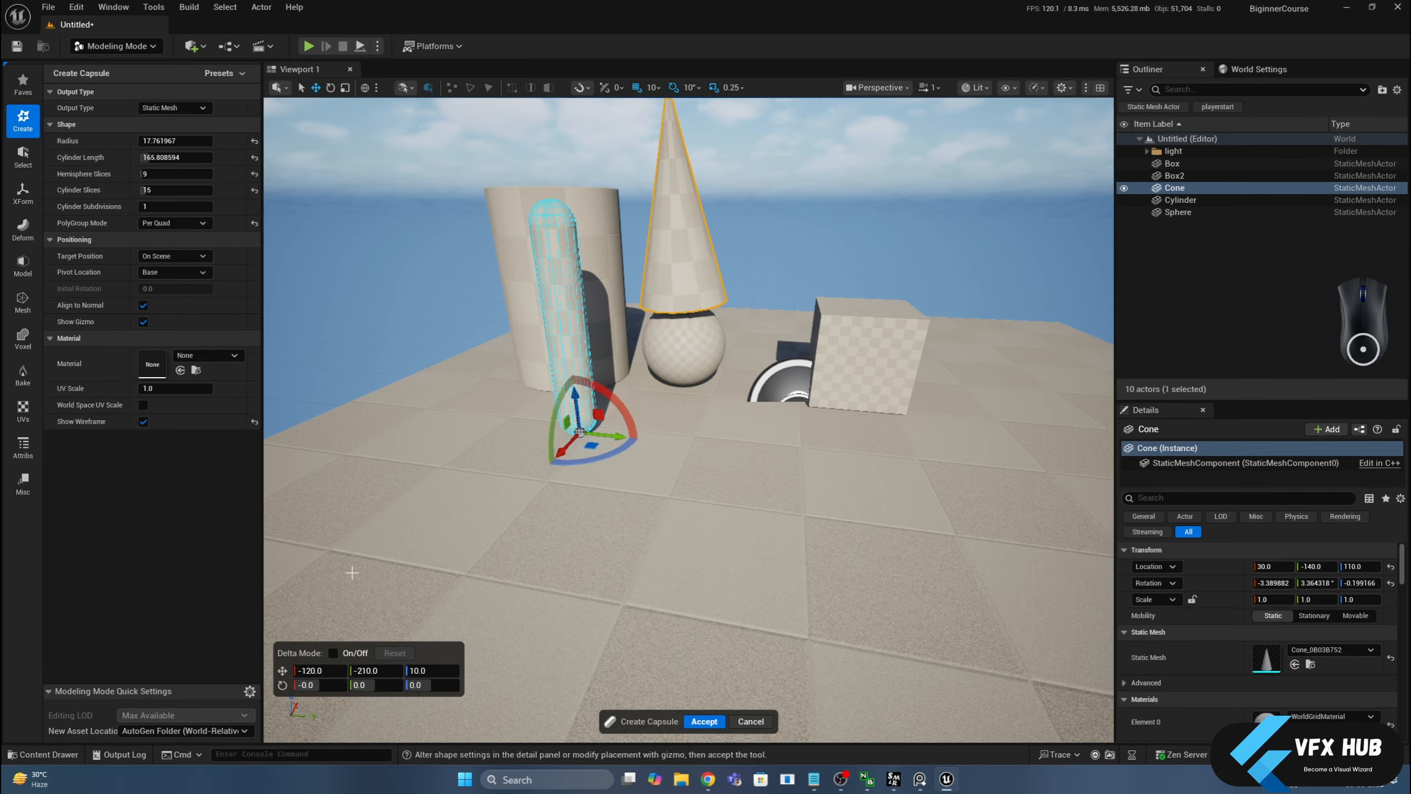
Step: Accept the capsule and place a torus preview on the floor slab at X -170, Y -50, Z 10
left_click(702, 720)
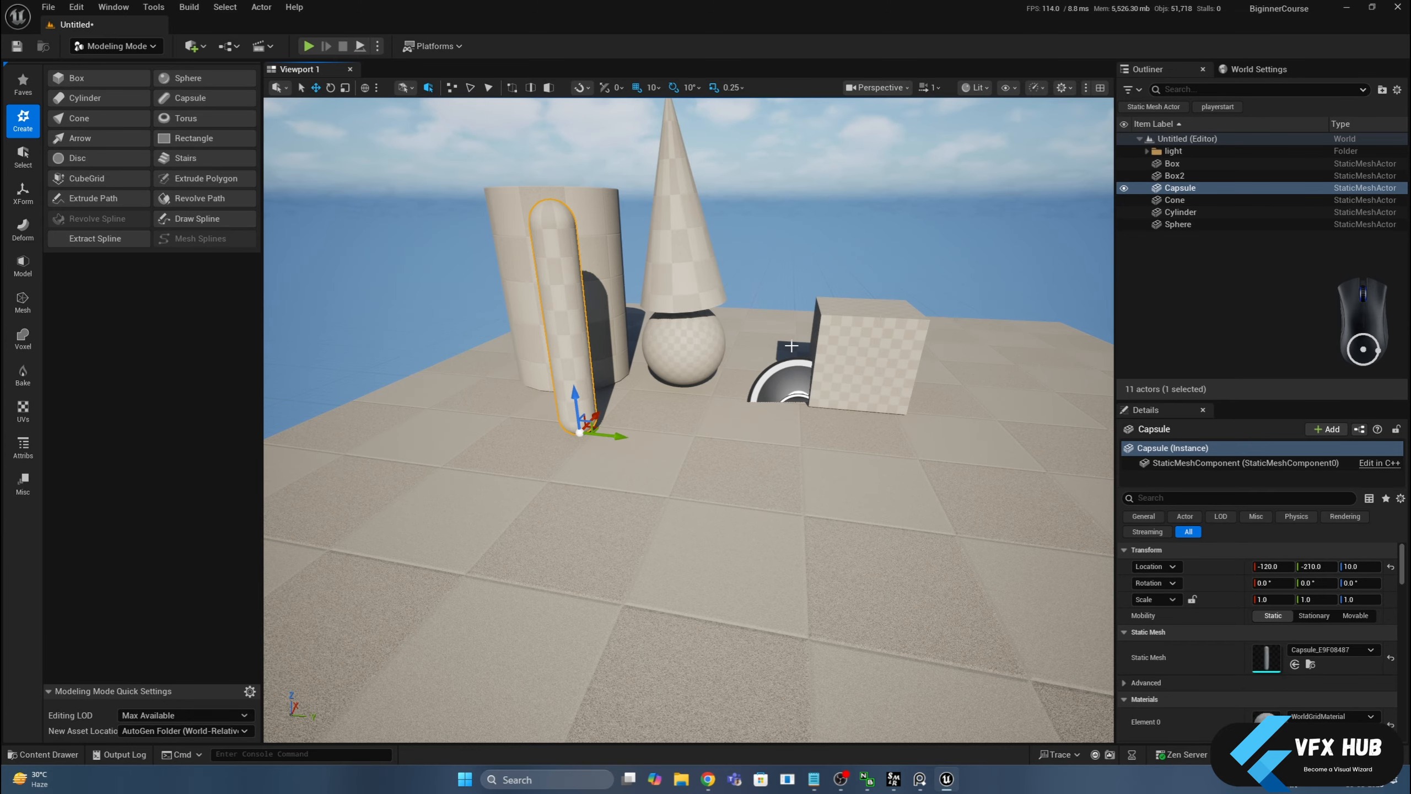
left_click(850, 361)
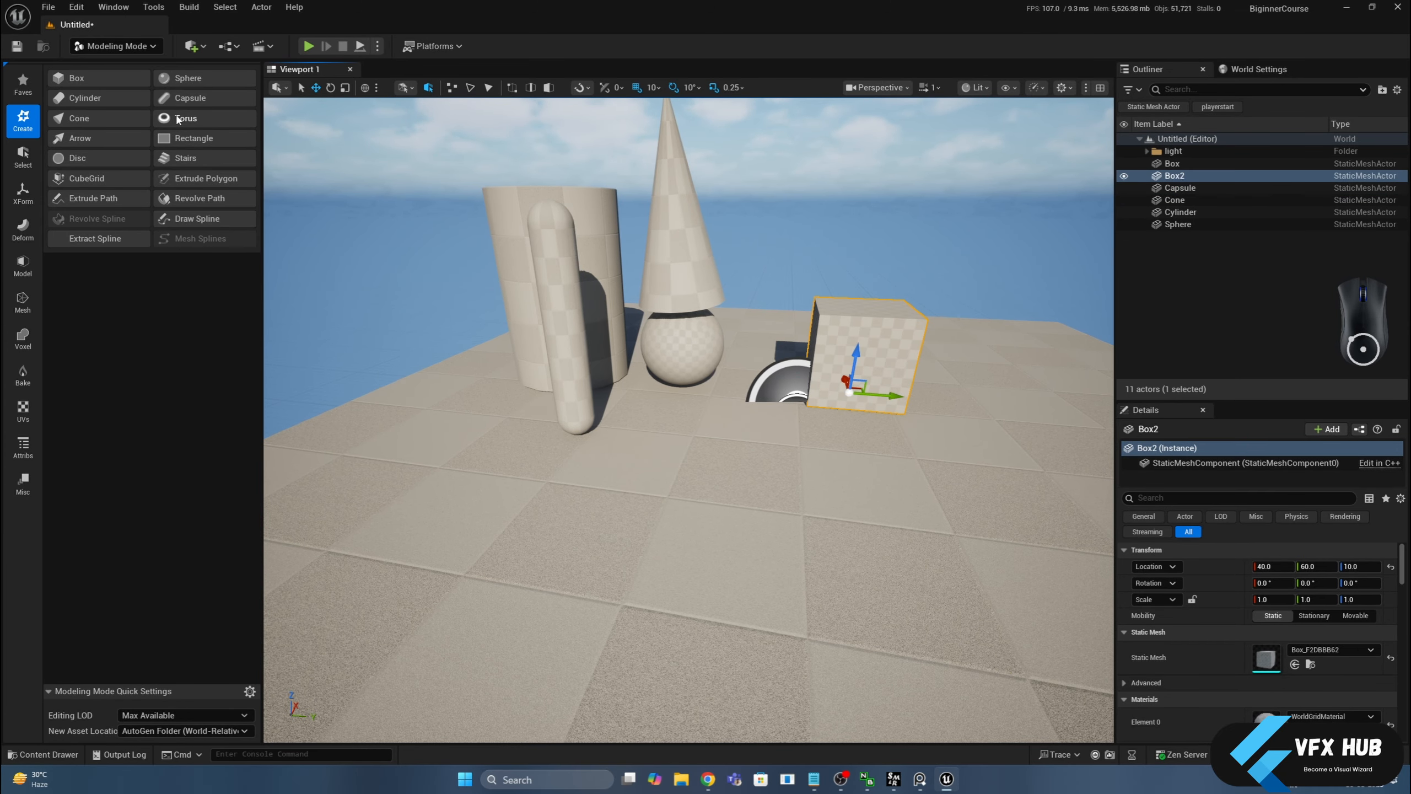
left_click(178, 119)
left_click(736, 478)
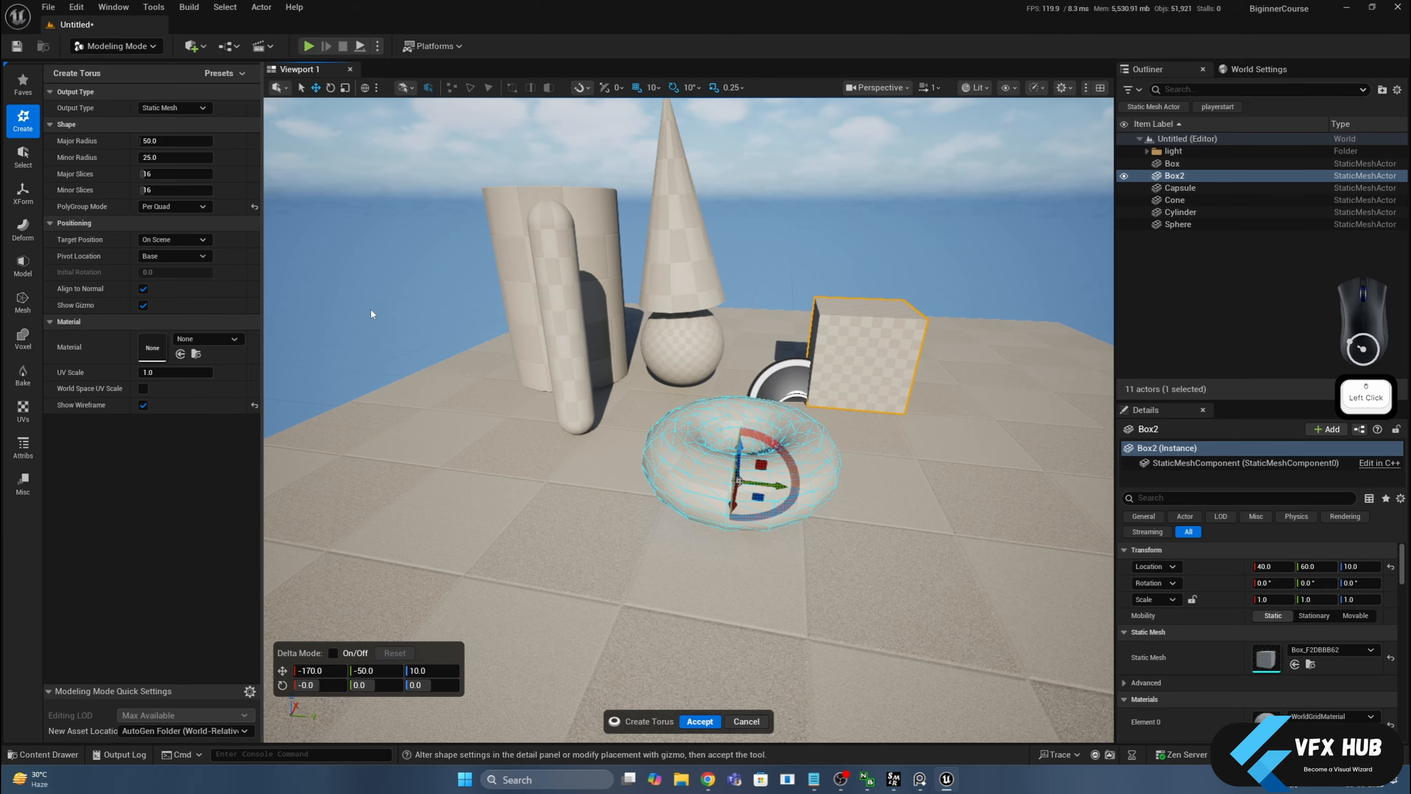
Step: Set the torus preview's major slices to 9 and its minor slices to 13
left_click(175, 174)
type("30")
key("Return")
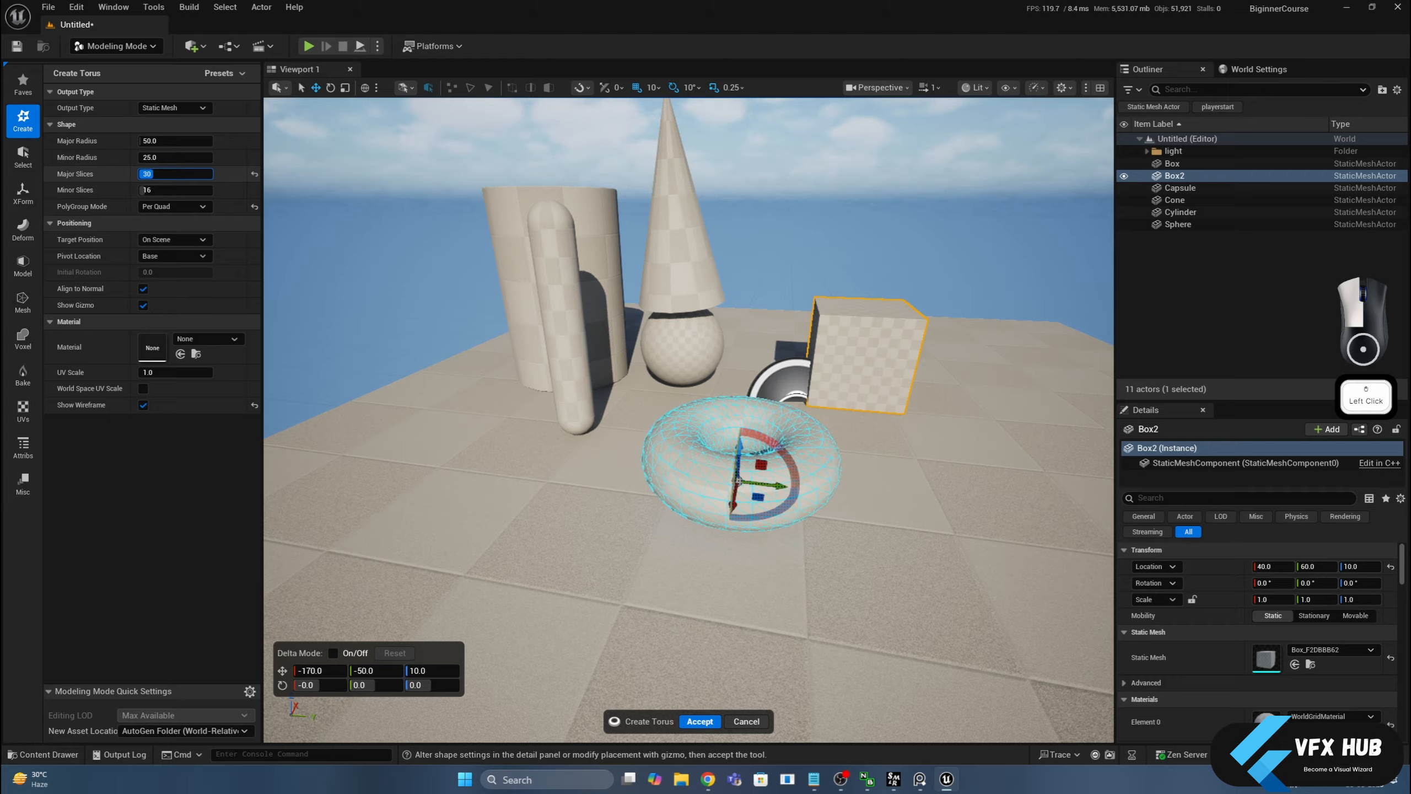
type("9")
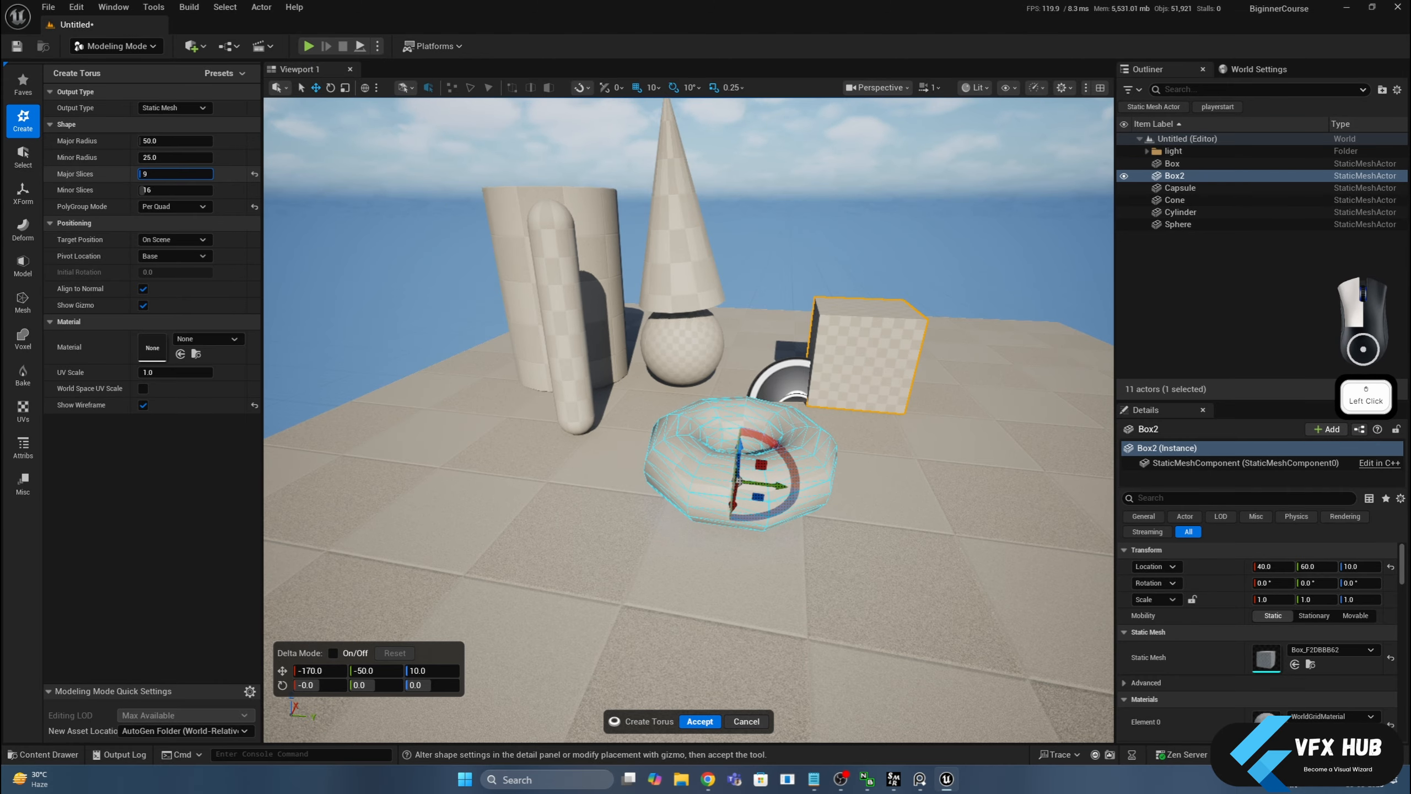
left_click(175, 189)
type("24")
key("Return")
type("13")
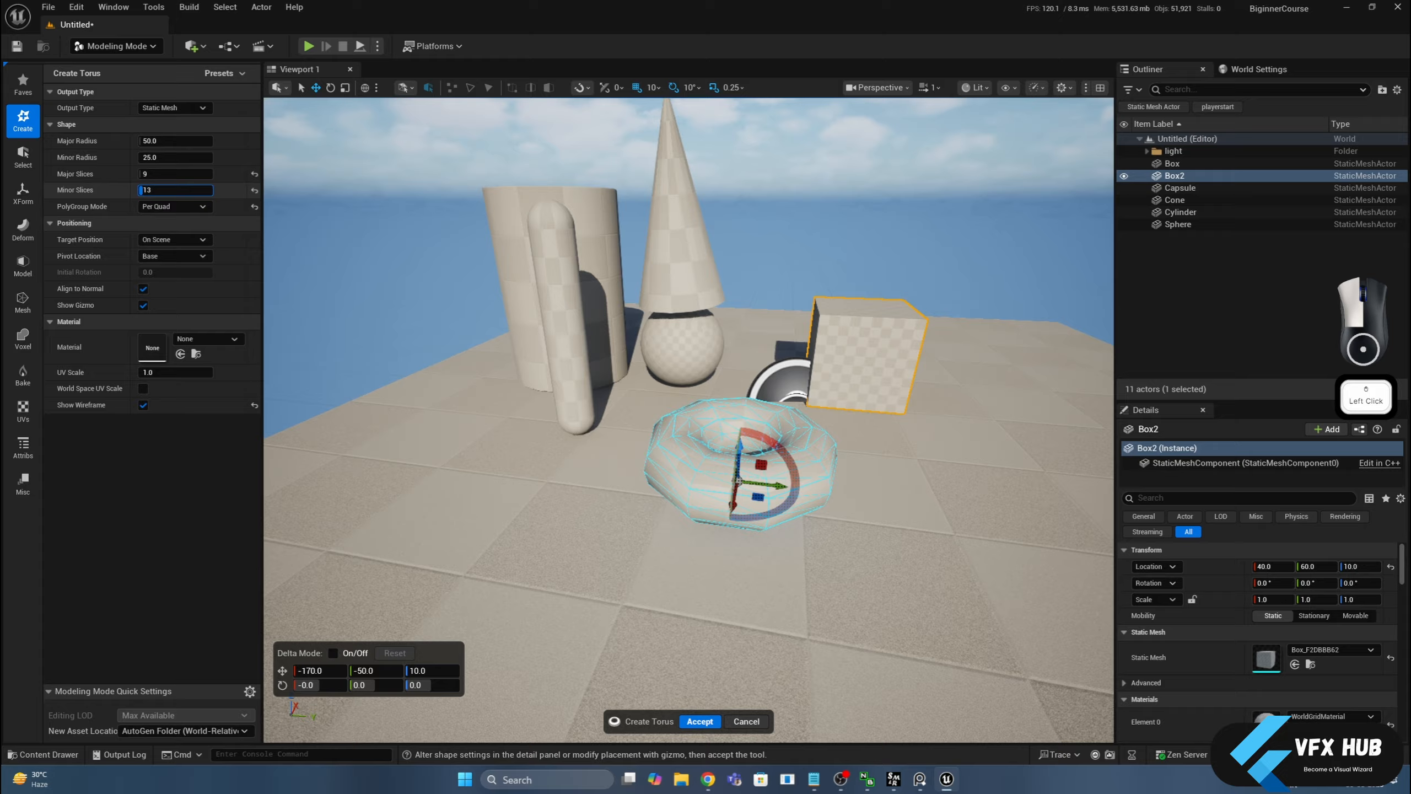
left_click(169, 190)
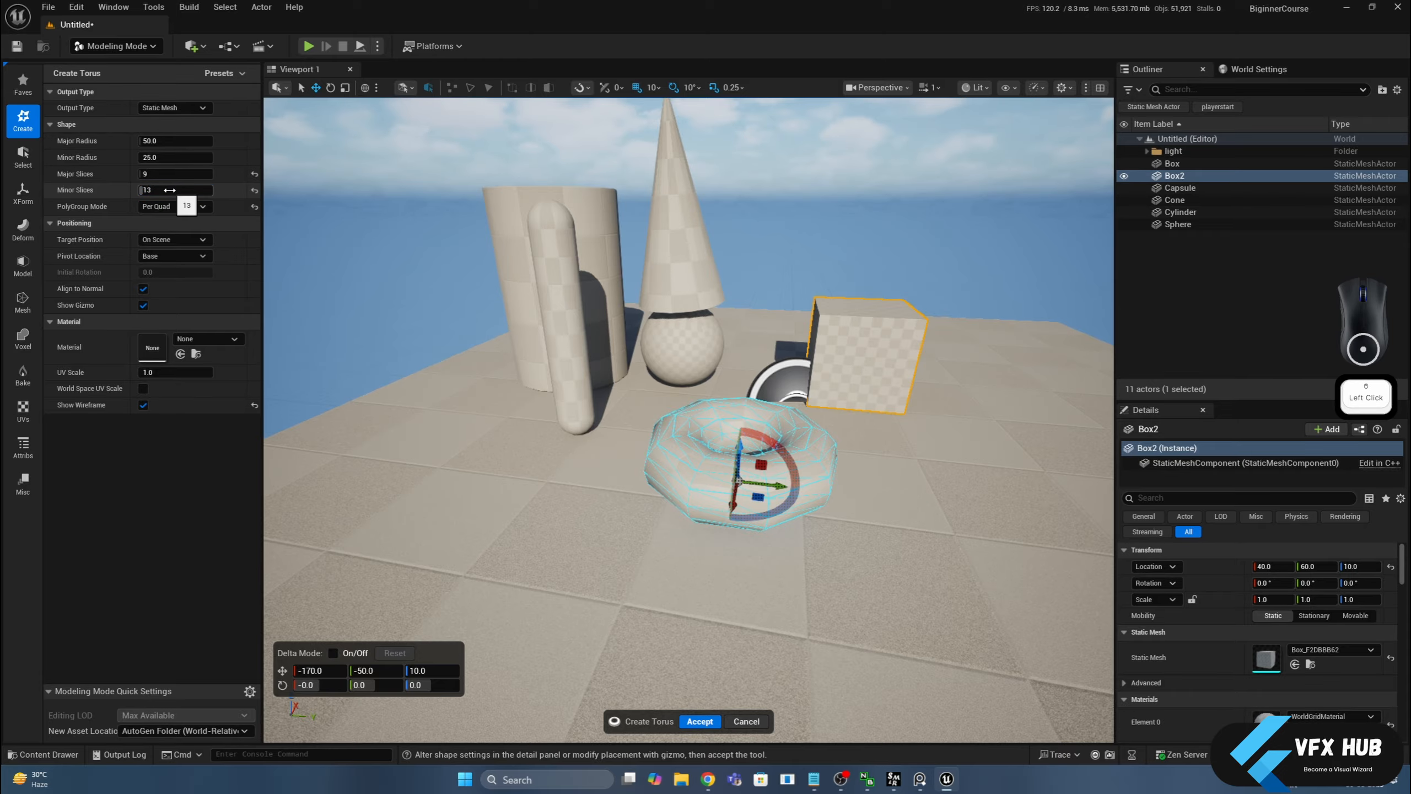
Step: Set the torus preview's major radius to about 115, its minor radius to about 30 and its minor slices to 3
right_click_drag(689, 422, 650, 489)
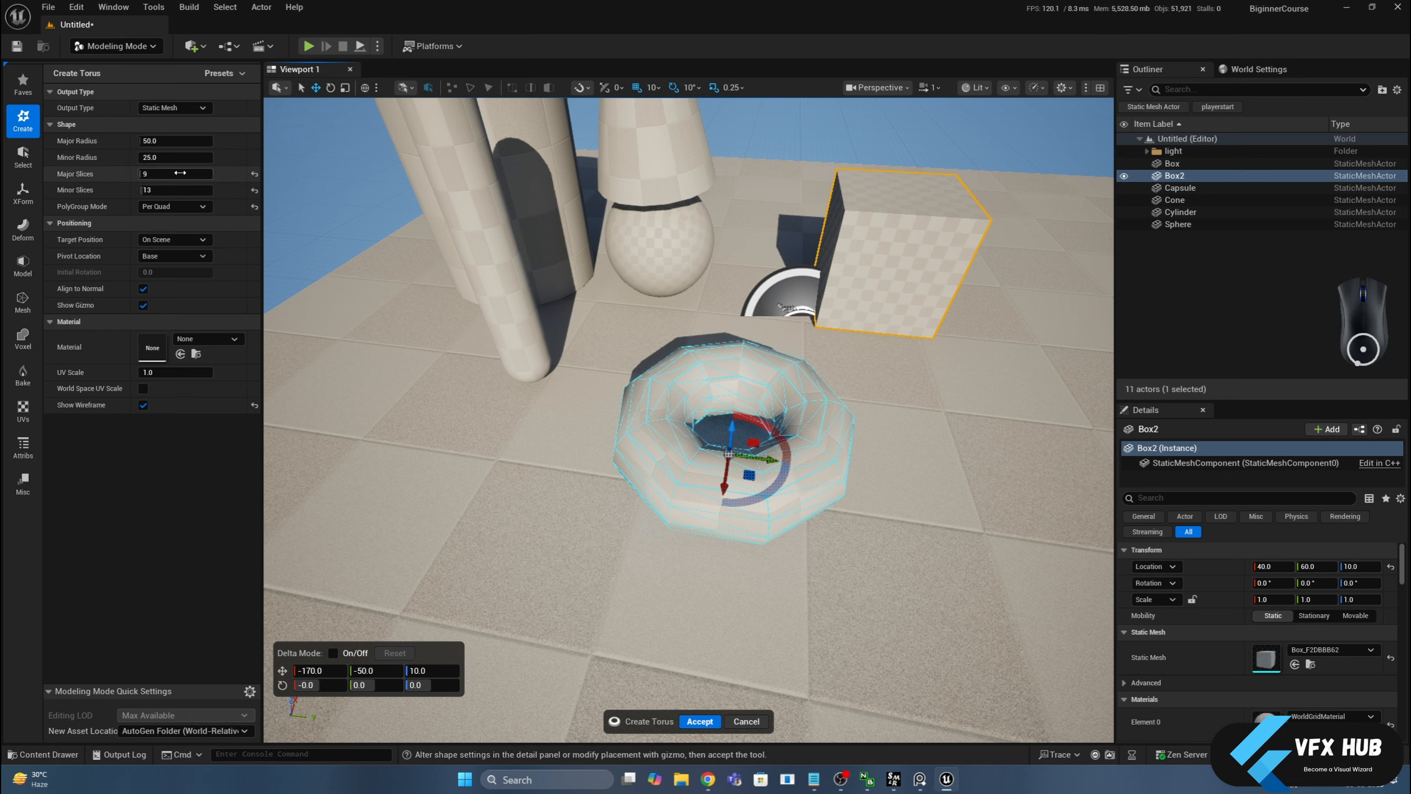
left_click_drag(189, 159, 230, 141)
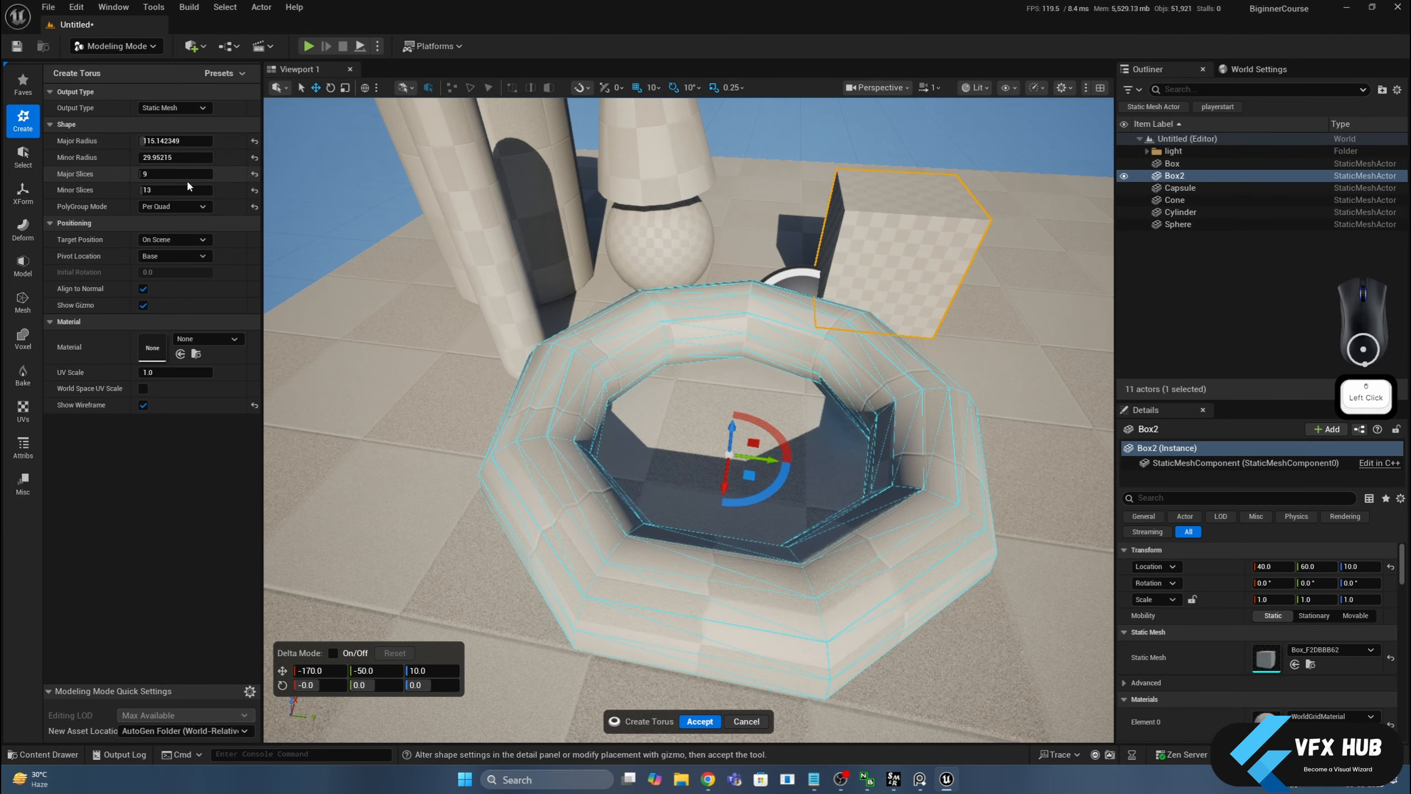
left_click_drag(206, 190, 170, 190)
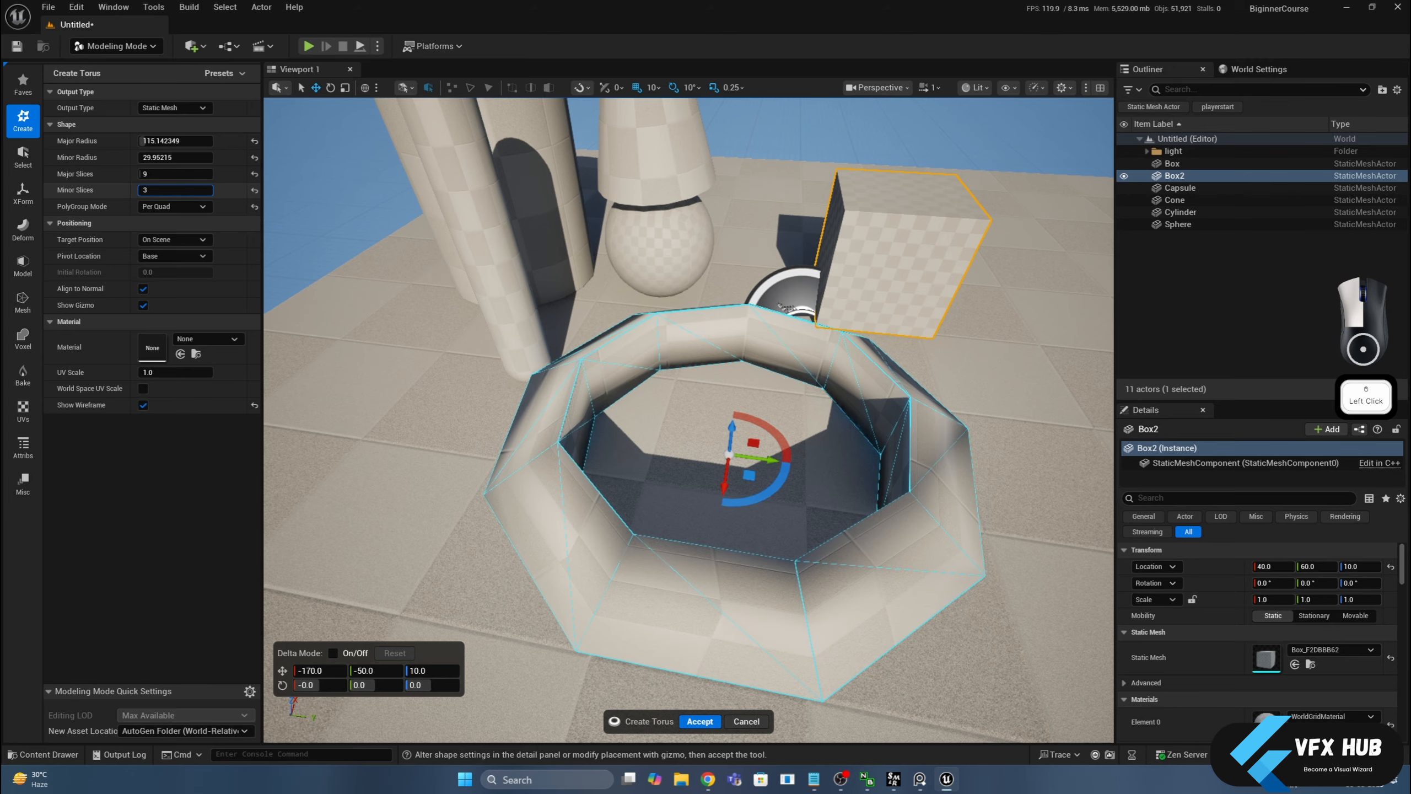
left_click_drag(722, 389, 645, 423, "alt")
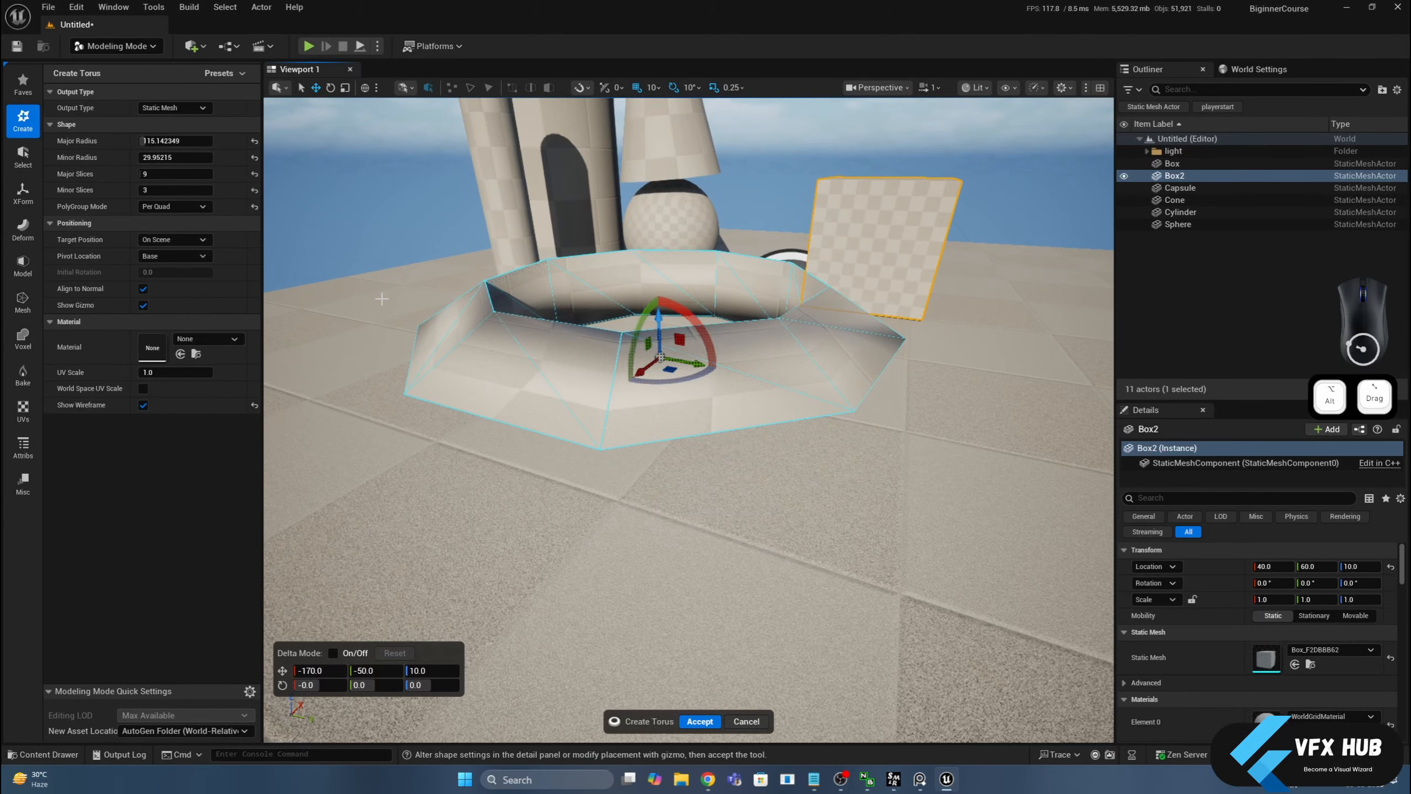
Step: Raise the torus preview's minor slices to 37 and accept the torus to create it
left_click(174, 191)
left_click_drag(175, 190, 195, 193)
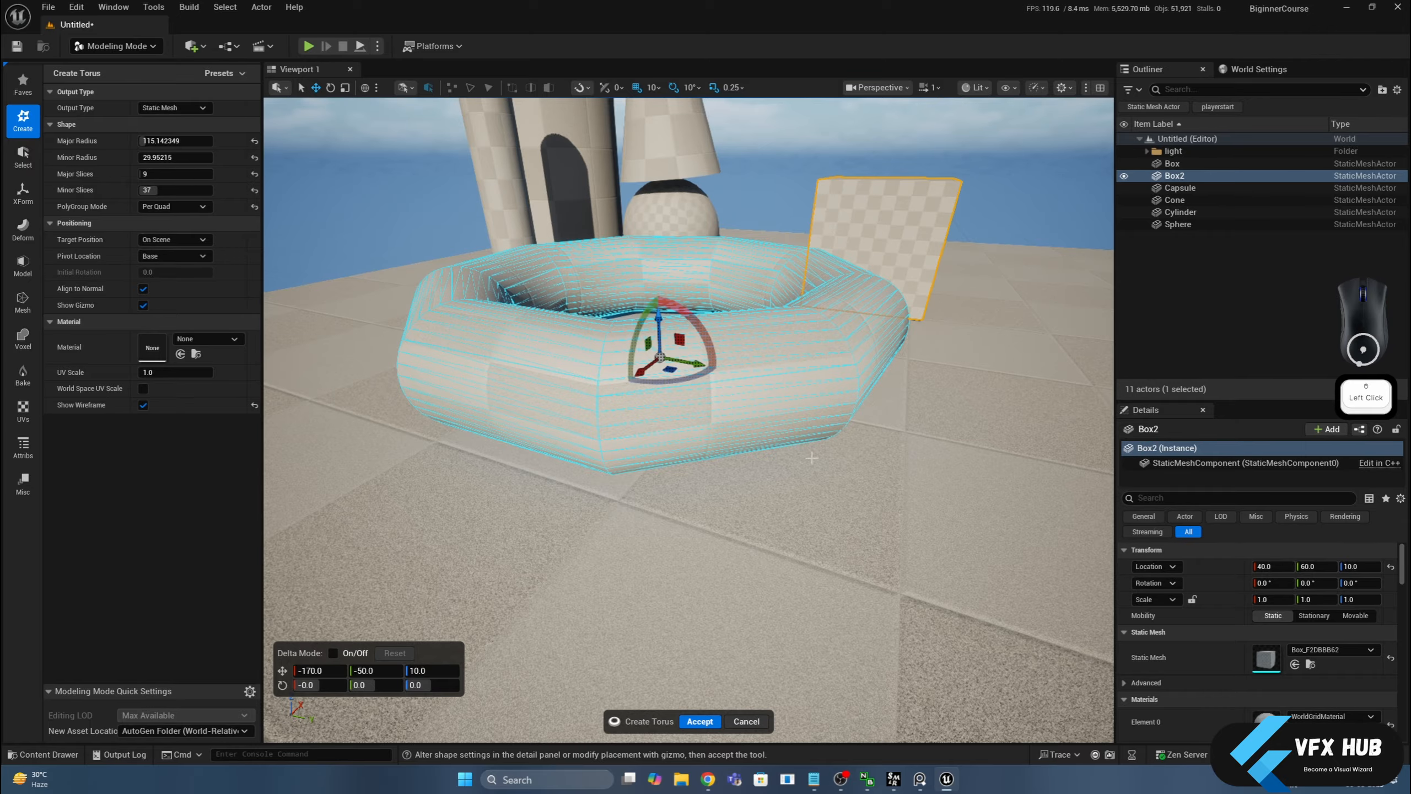
left_click(700, 721)
Step: Place an arrow preview on the floor slab beyond the box at X 40, Y 230, Z 10
scroll(784, 561, "down", 5)
middle_click_drag(784, 560, 995, 555)
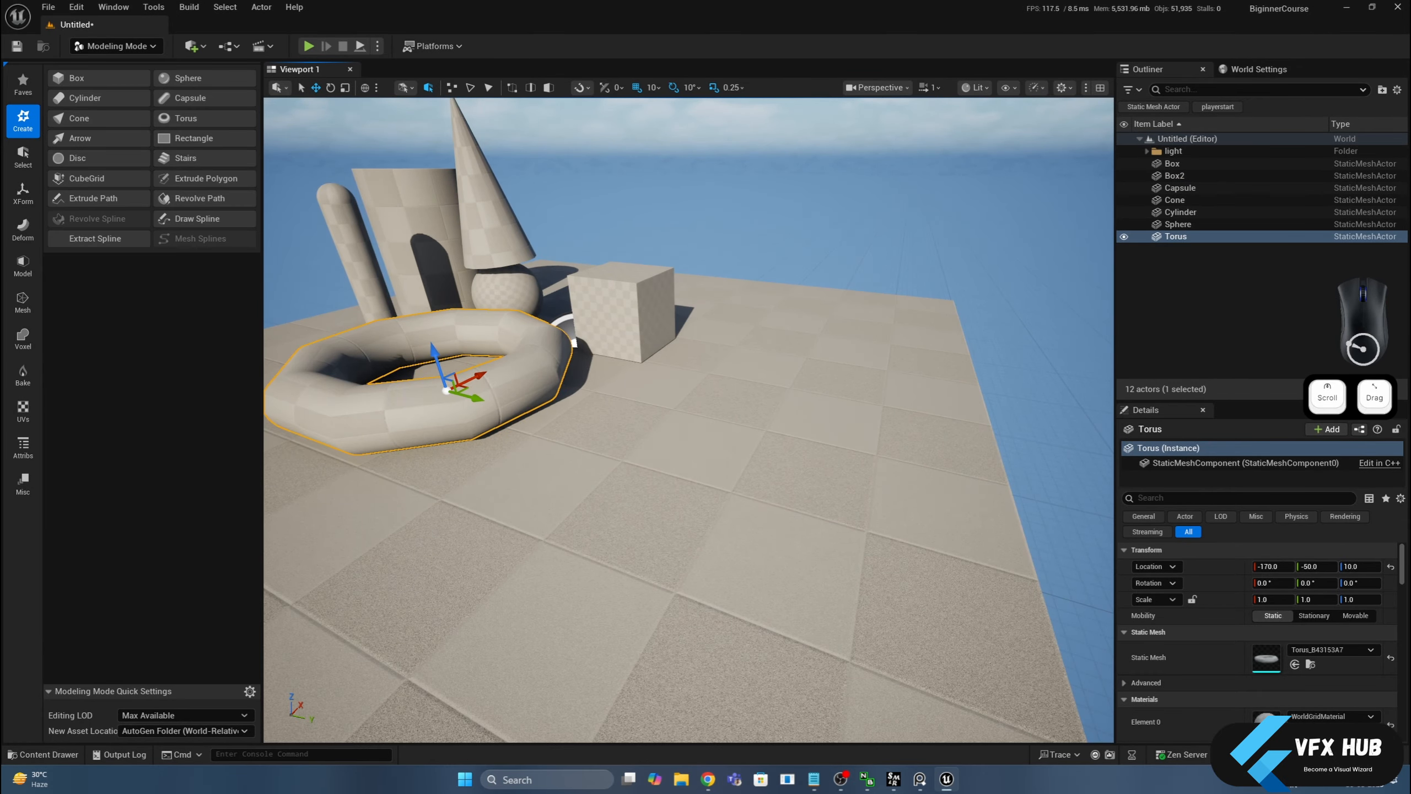
left_click(99, 134)
left_click(745, 367)
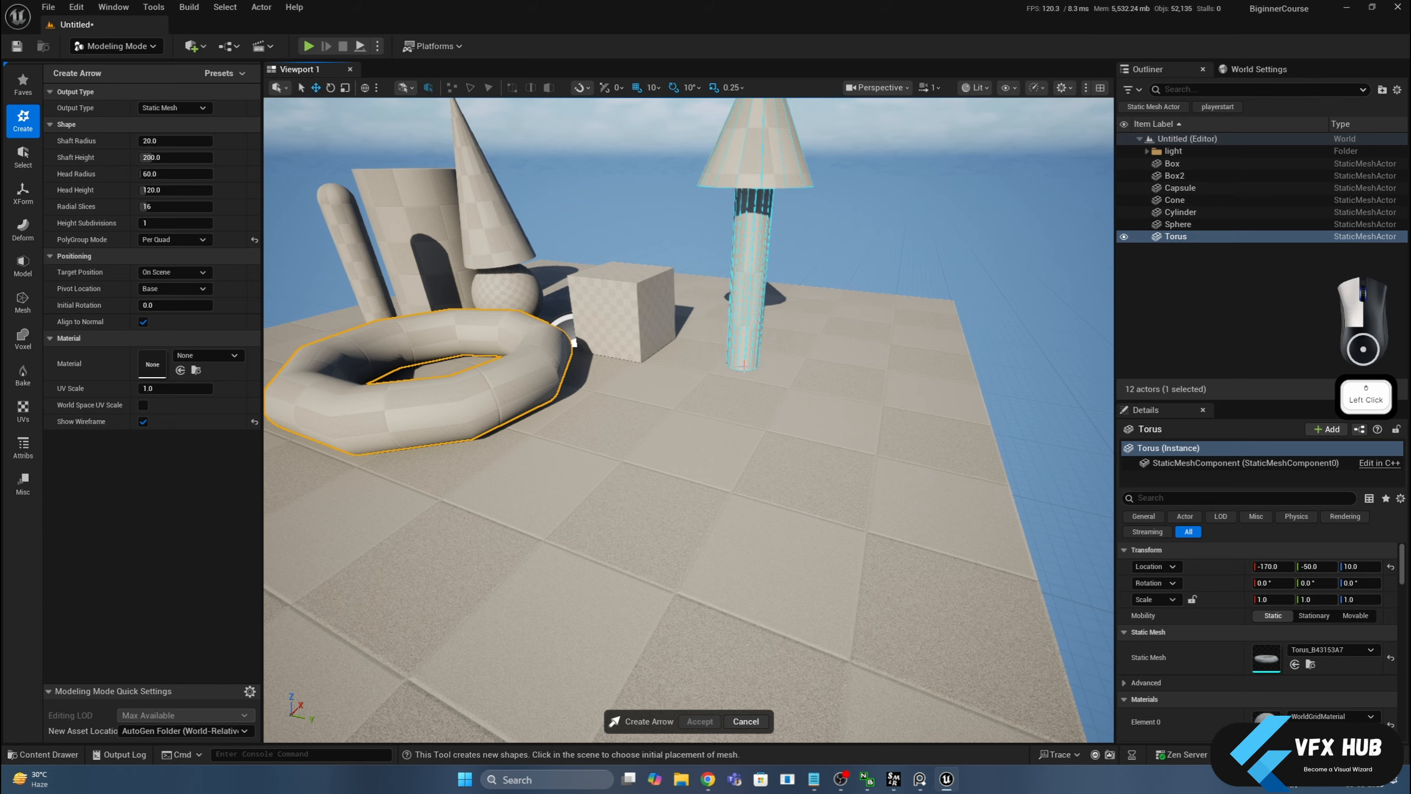
scroll(745, 367, "up", 2)
left_click_drag(814, 309, 762, 283, "alt")
middle_click_drag(813, 309, 717, 356)
scroll(822, 304, "down", 2)
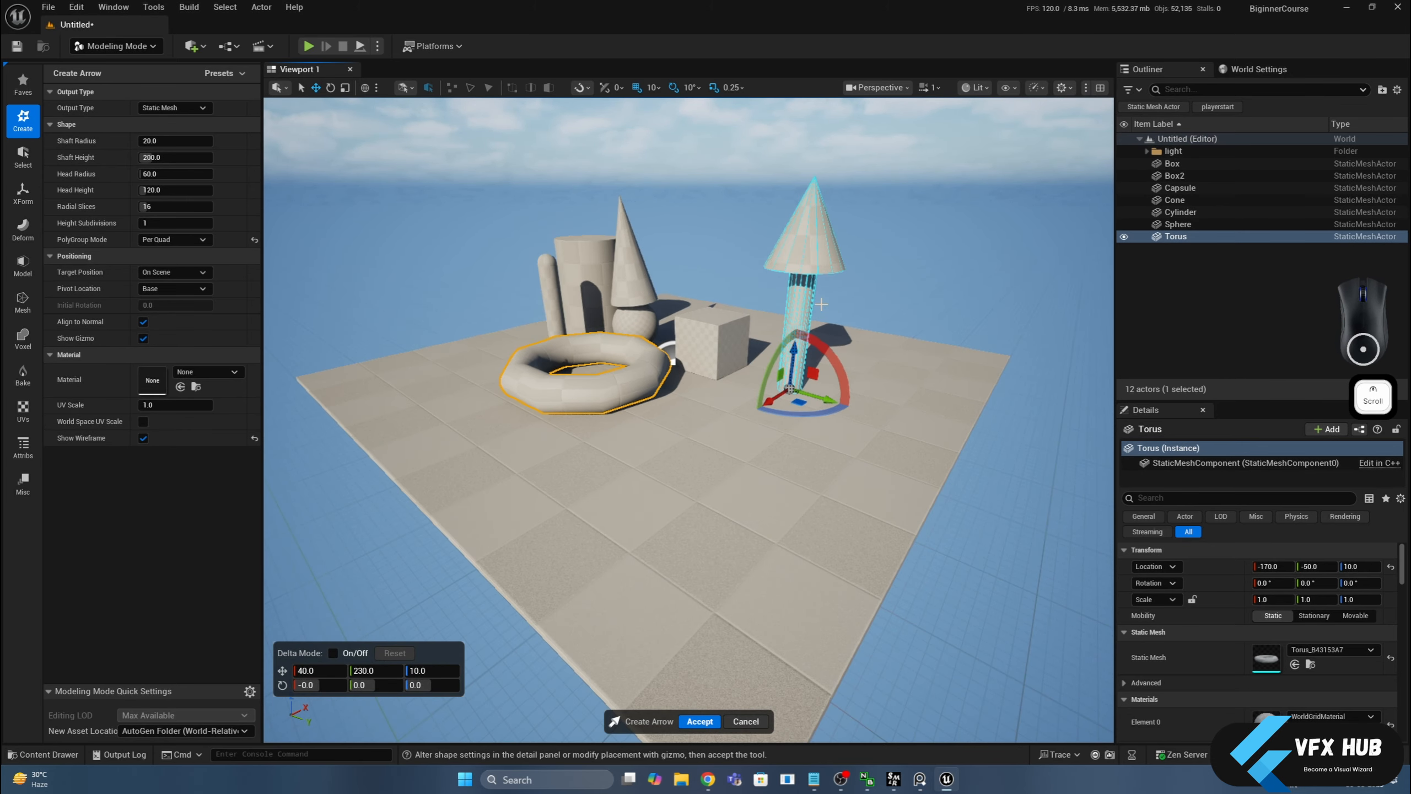
middle_click_drag(822, 304, 865, 305)
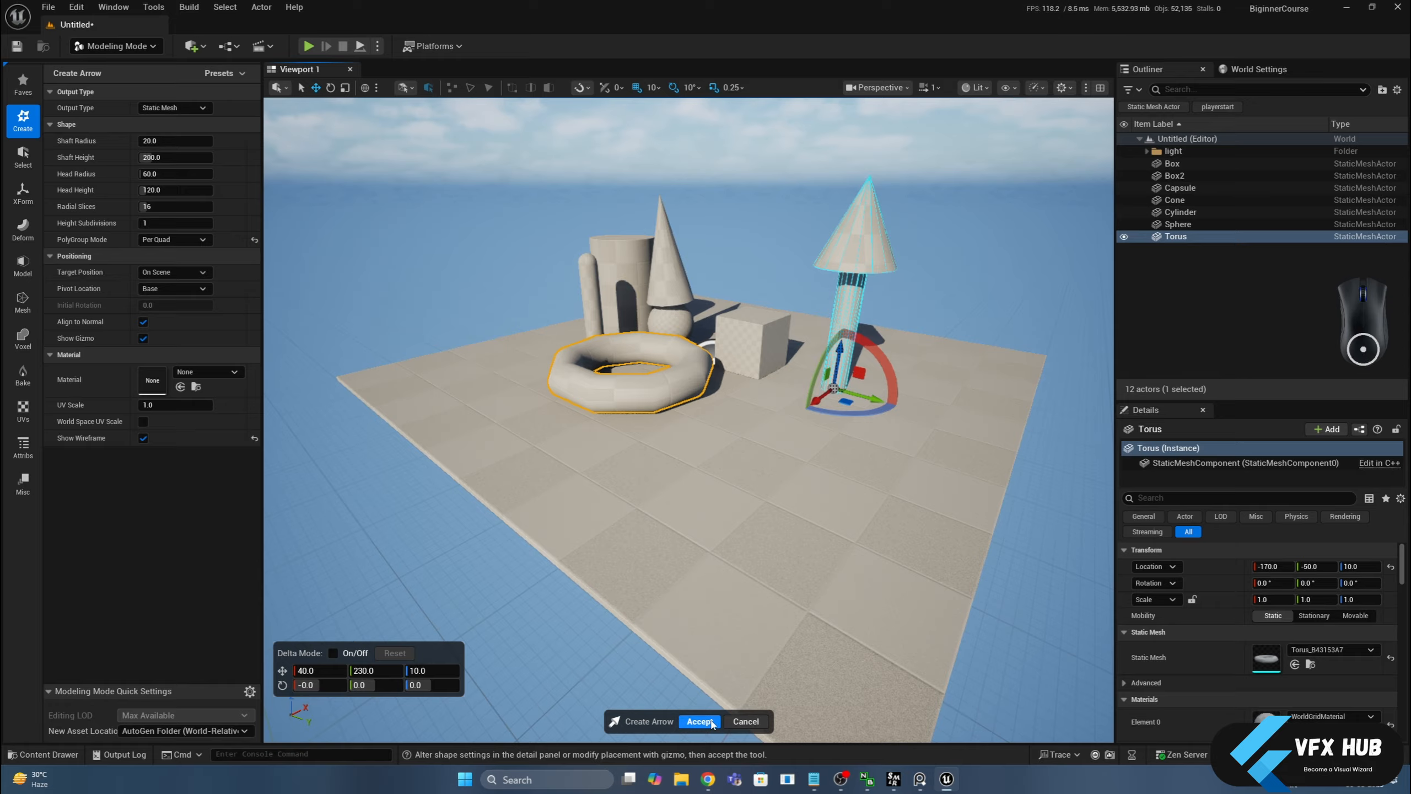
Step: Set the arrow's shaft height to about 243 and head height to about 73, and accept the arrow to create it
left_click(172, 157)
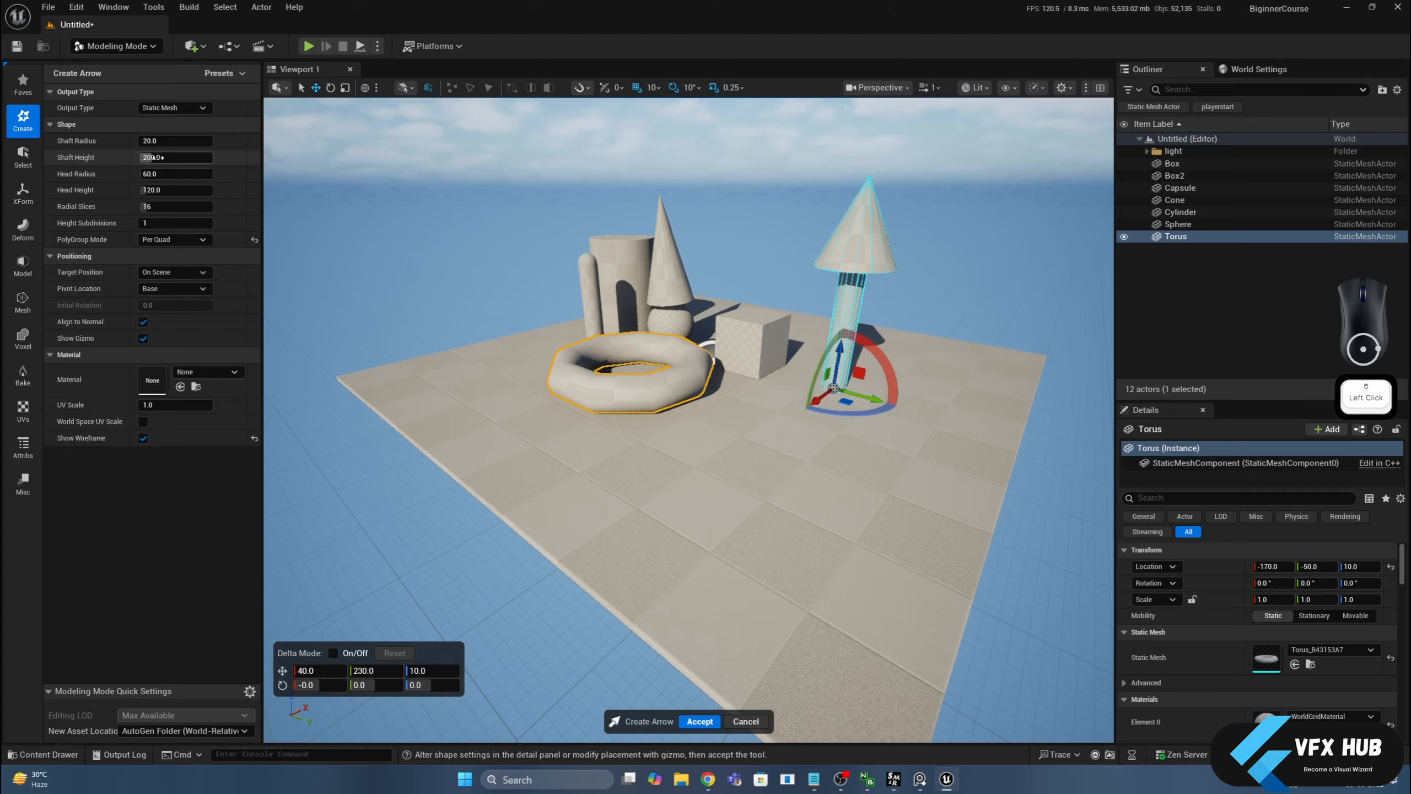
mouse_move(167, 157)
left_mouse_down()
mouse_move(150, 157)
mouse_move(192, 157)
left_mouse_up()
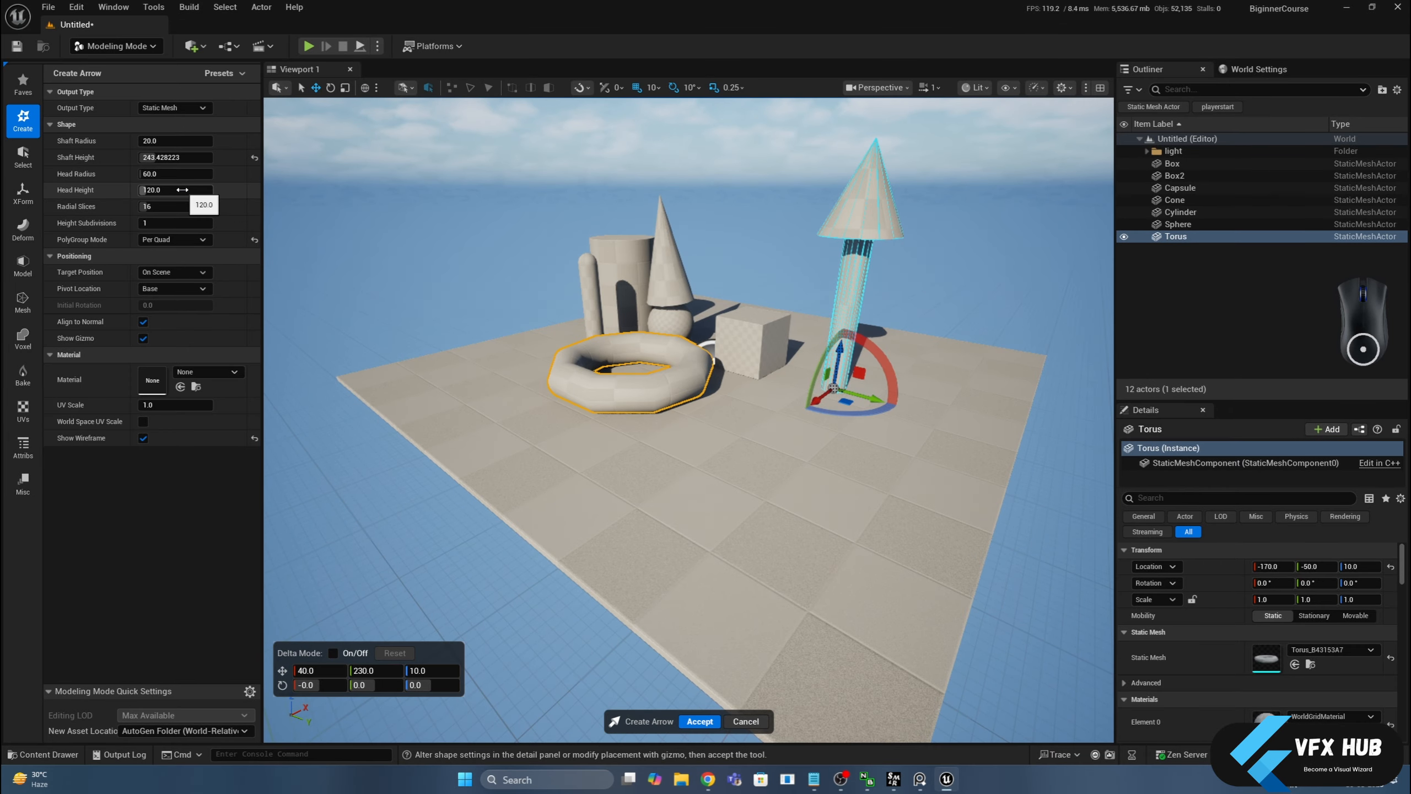
left_click(182, 189)
type("1")
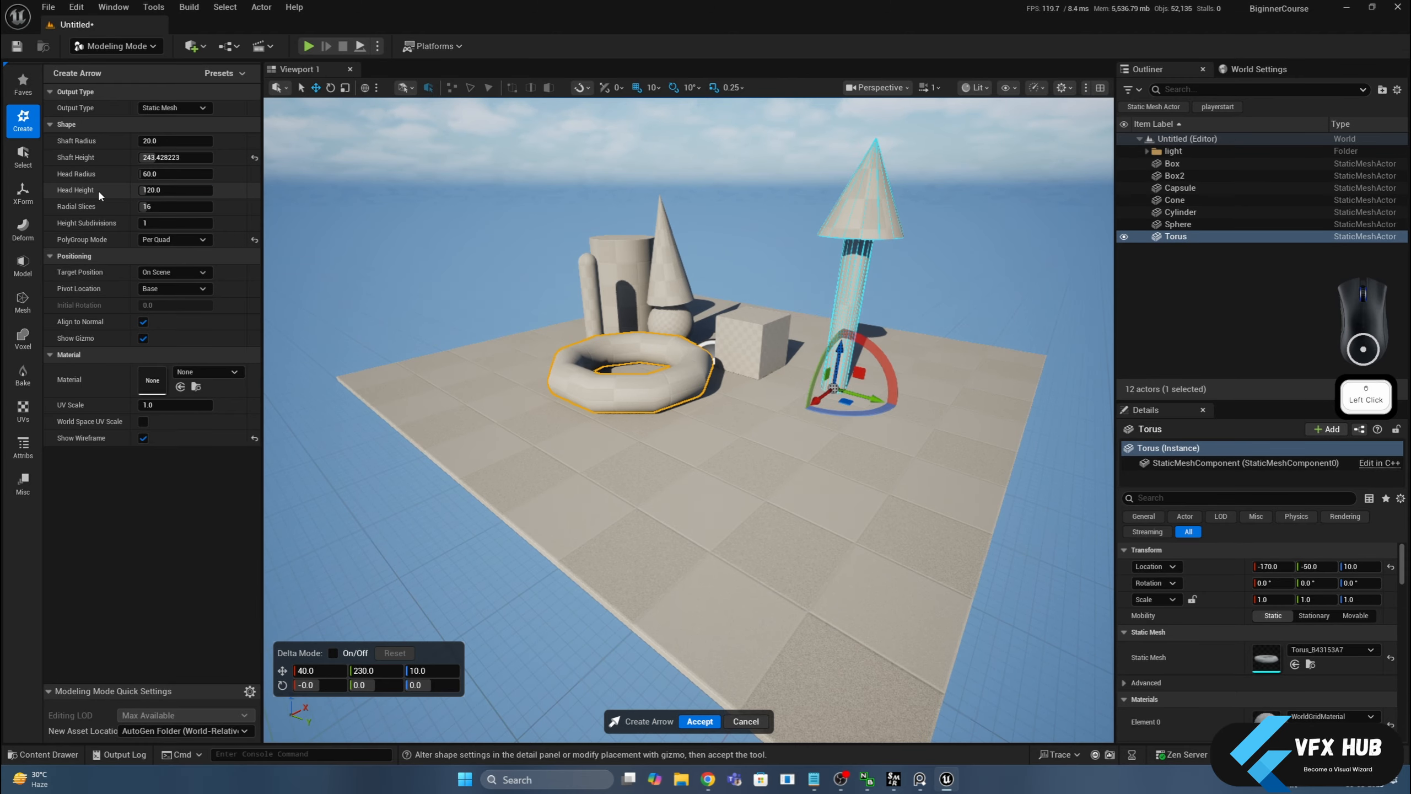
key("Return")
left_click_drag(175, 190, 183, 190)
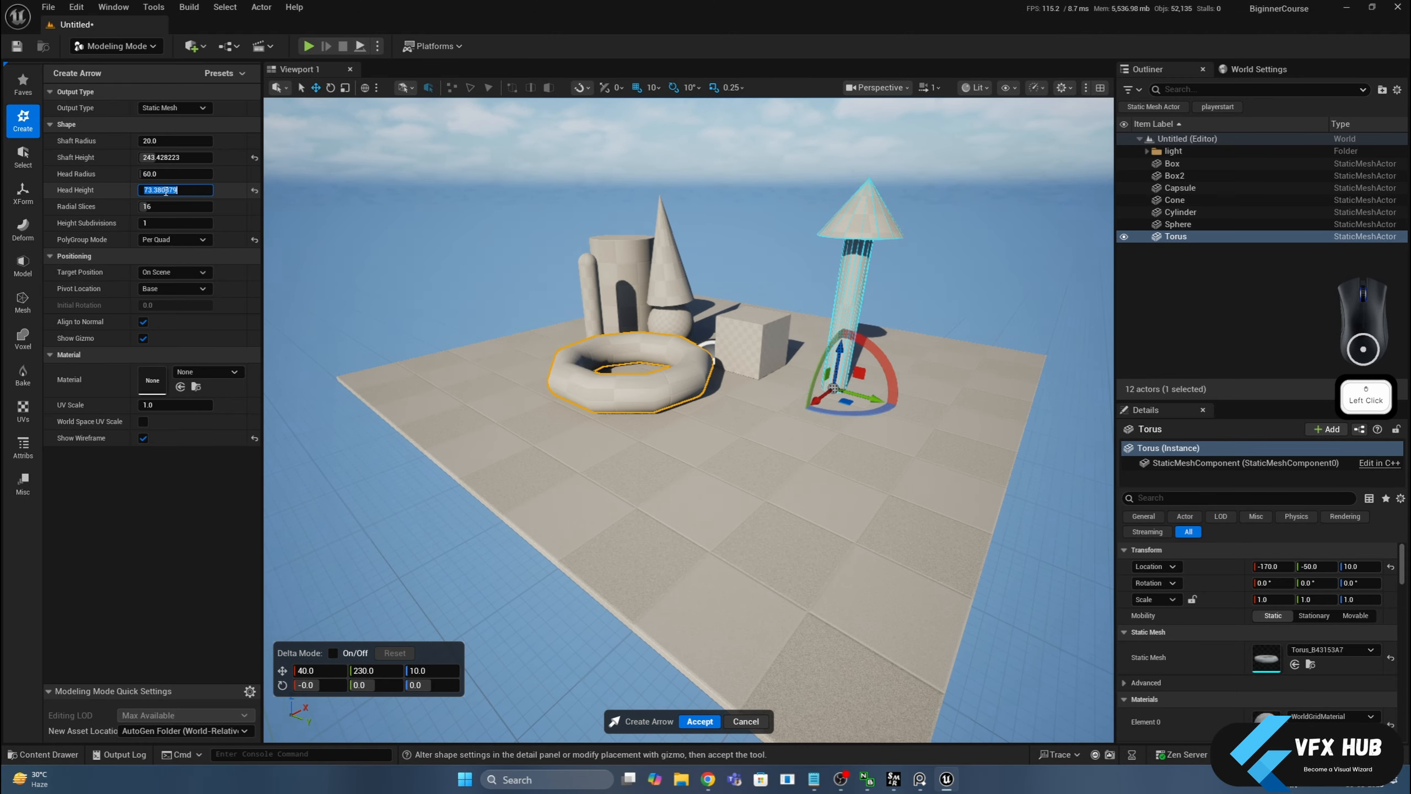
left_click(699, 721)
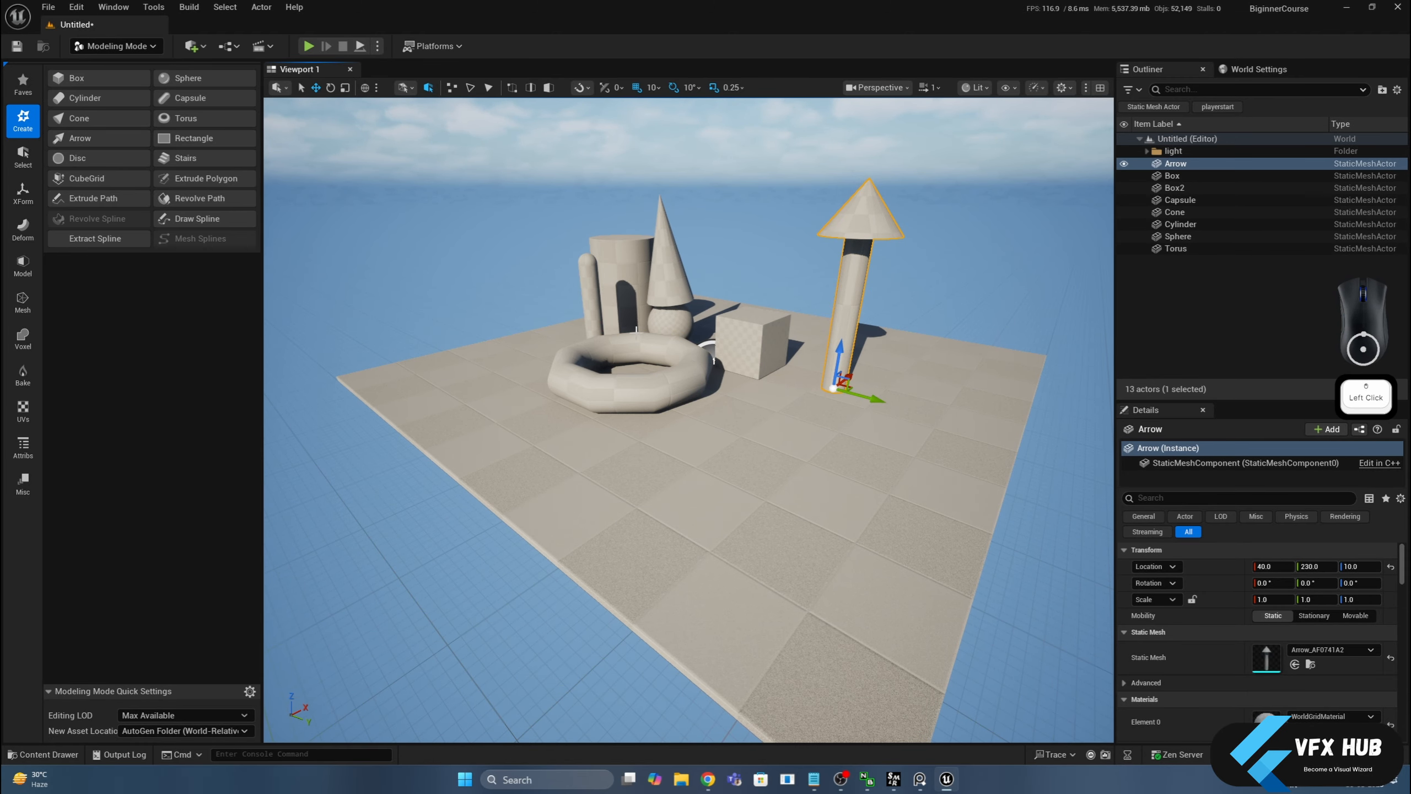
Step: Move the cone from the sphere onto the top of the cylinder, at X 30, Y -290, Z 220
mouse_move(706, 314)
left_mouse_down("alt")
mouse_move(689, 317)
mouse_move(706, 314)
left_mouse_up("alt")
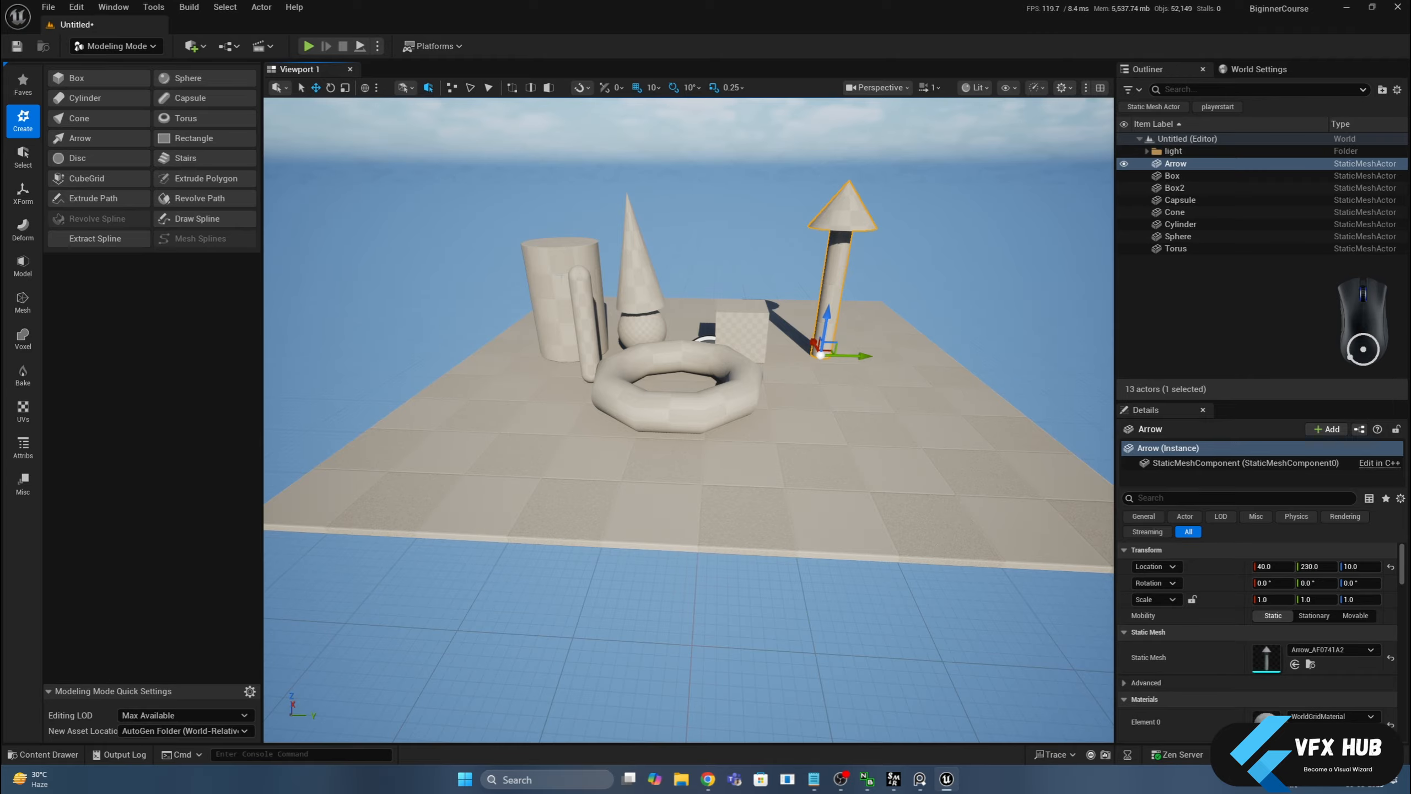
left_click(616, 283)
left_click_drag(666, 305, 592, 244)
Step: Set the cylinder's scale to 0.5 in X and Y
left_click(559, 311)
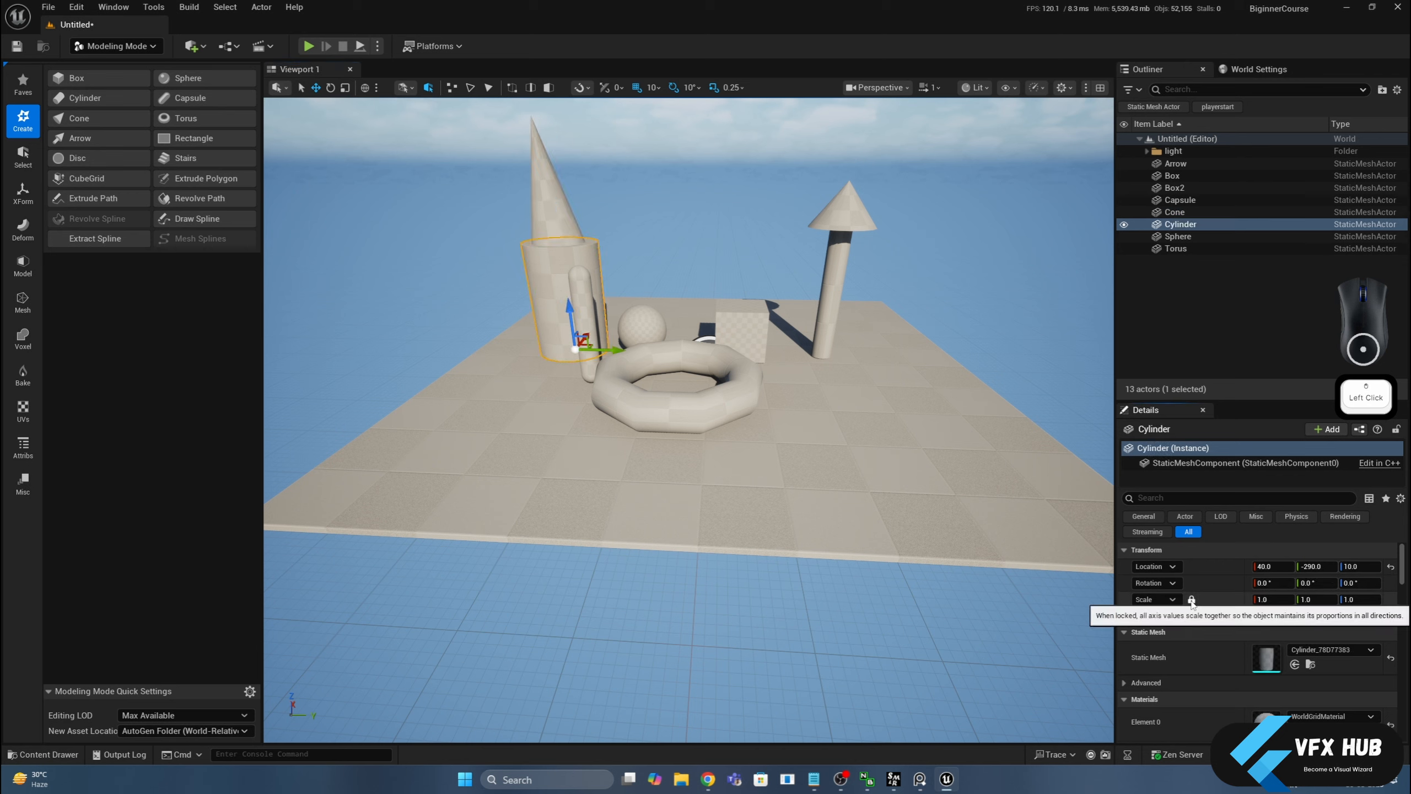
left_click(1192, 599)
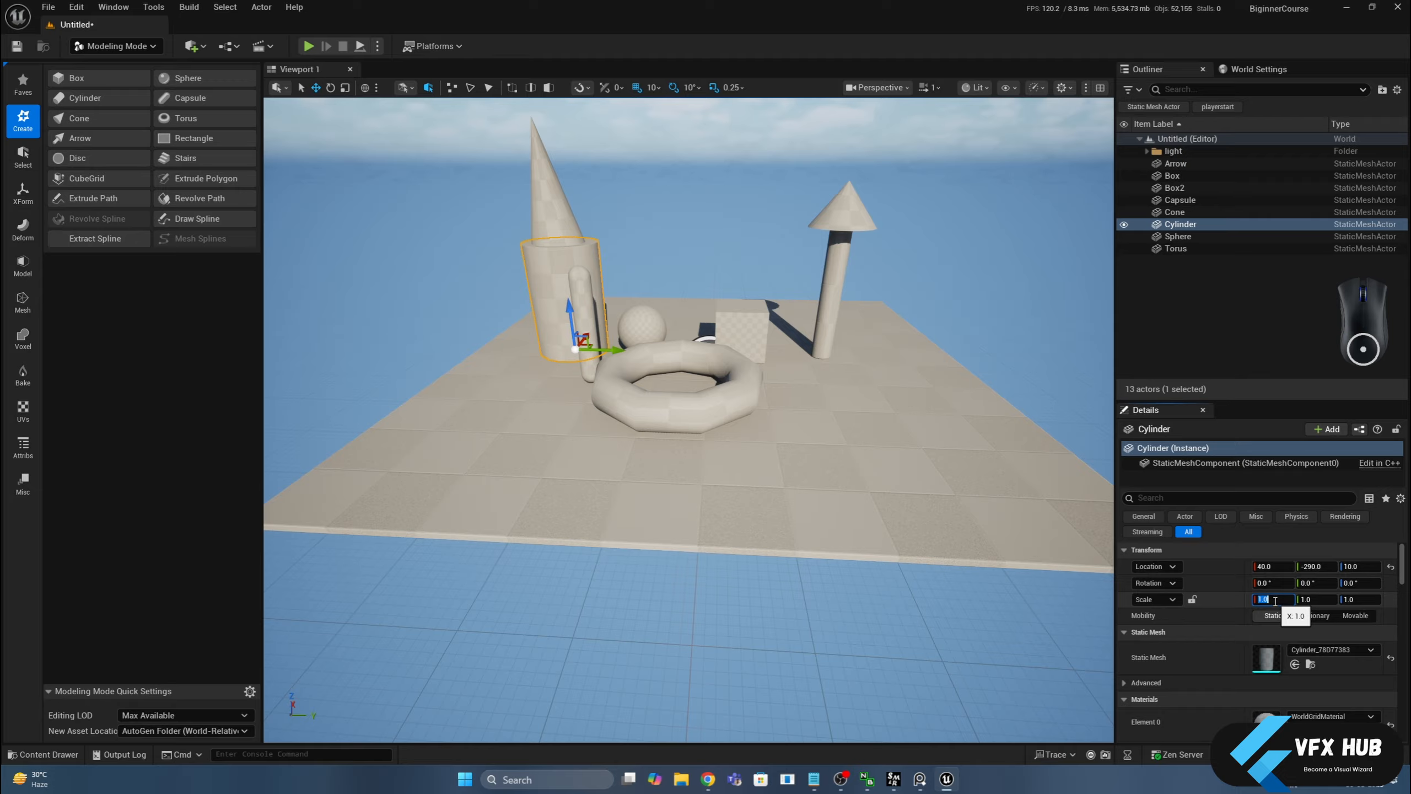
left_click(1274, 600)
type("0.5")
key("Tab")
type("0")
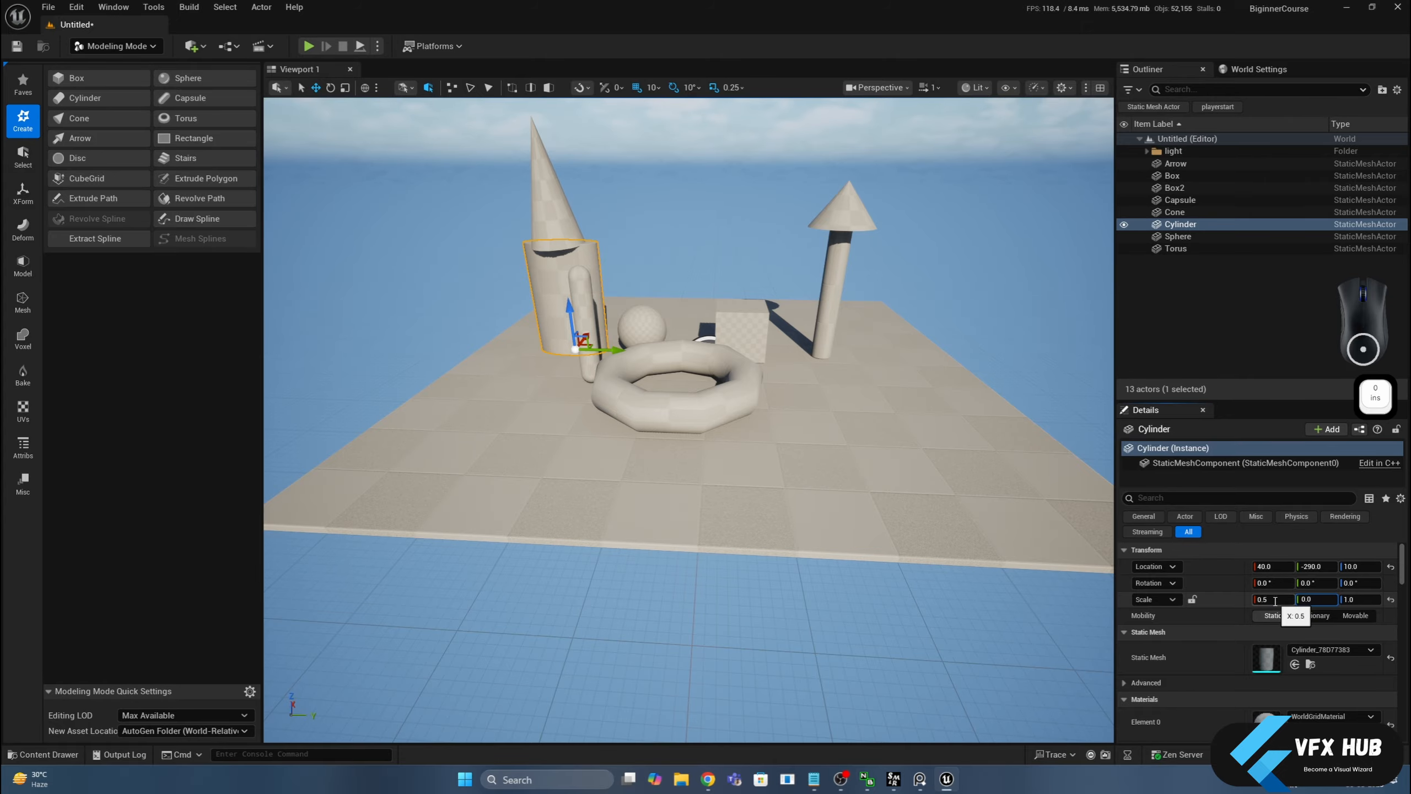
type(".5")
key("Return")
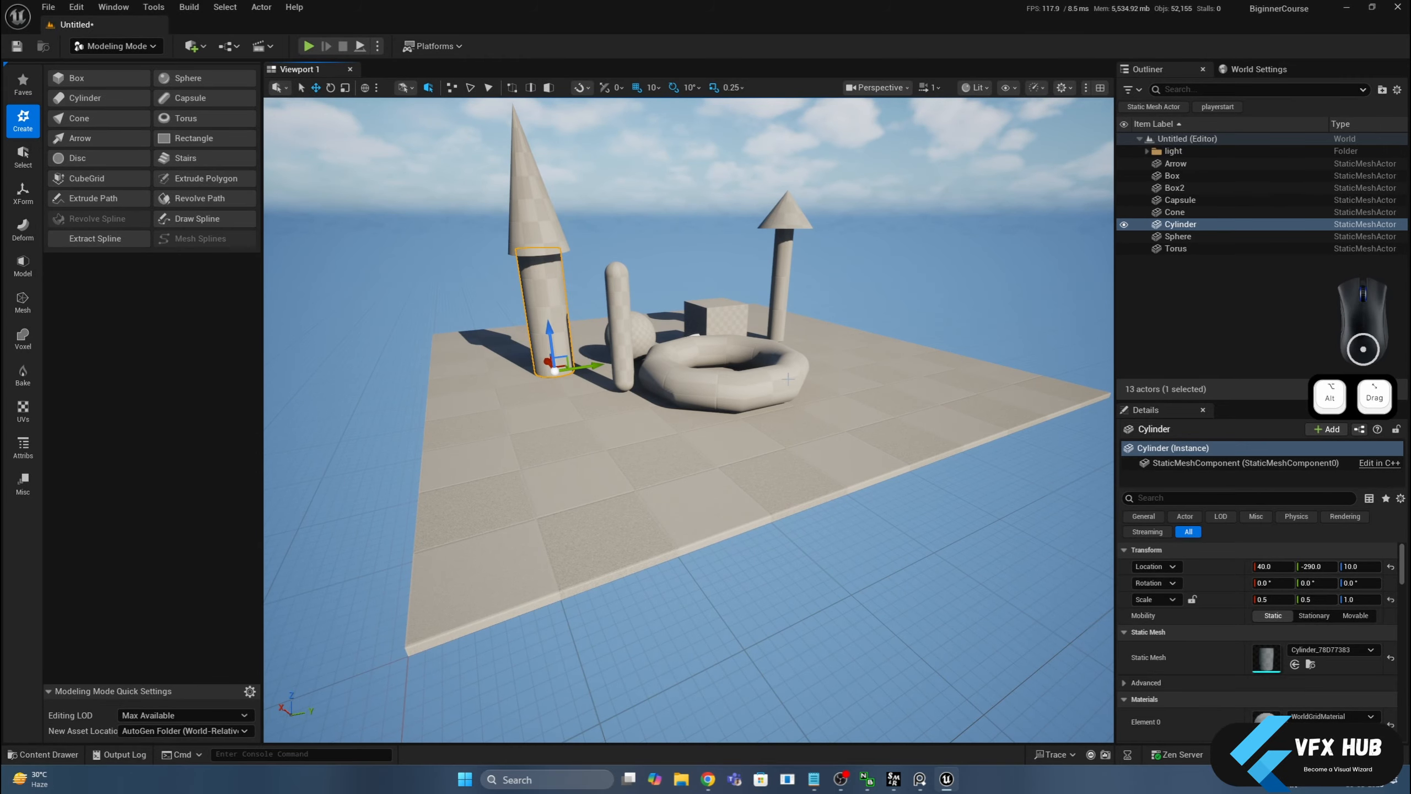
Step: Thin the cylinder under the cone to a scale of 0.2 in X and Y
key("f")
scroll(787, 379, "down", 3)
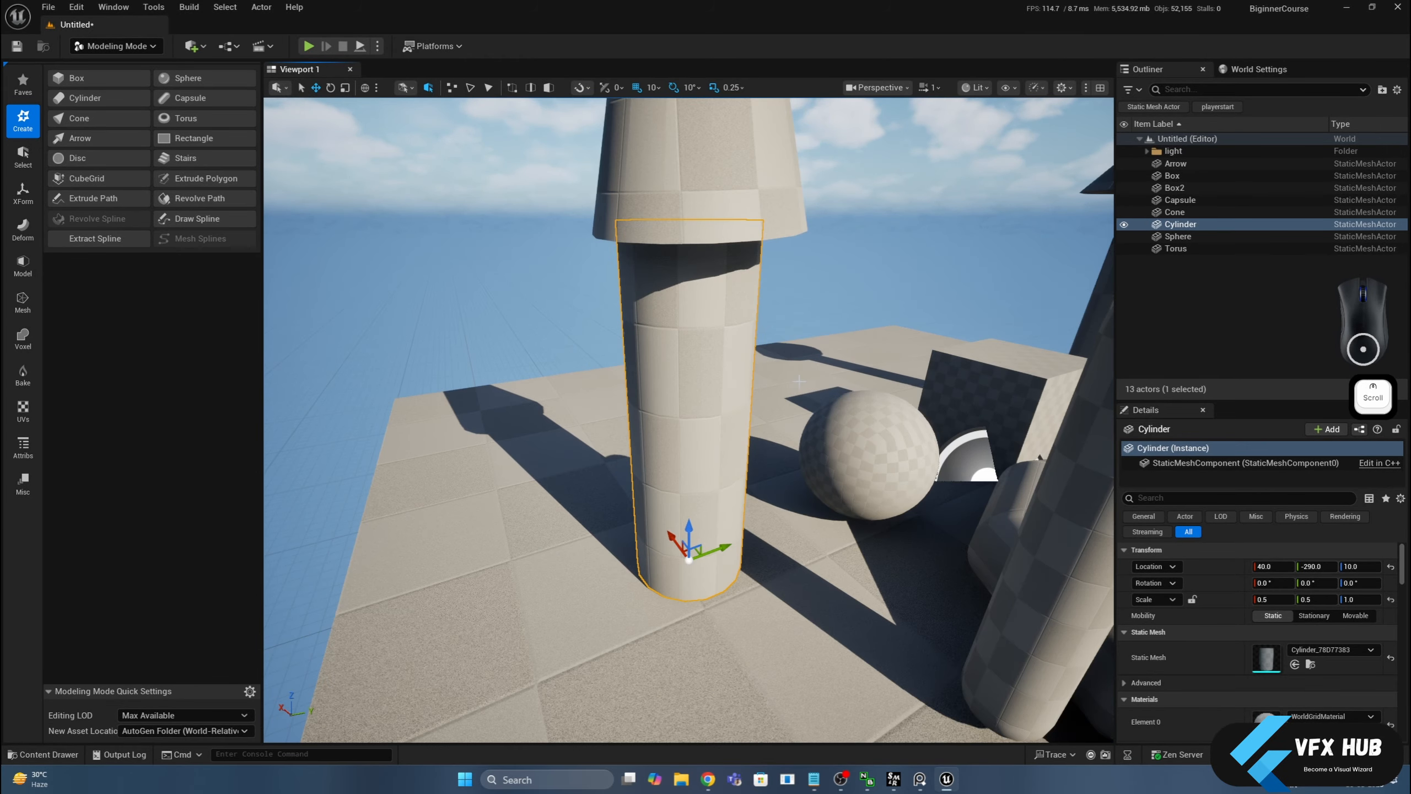
left_click(1285, 598)
type("0.2")
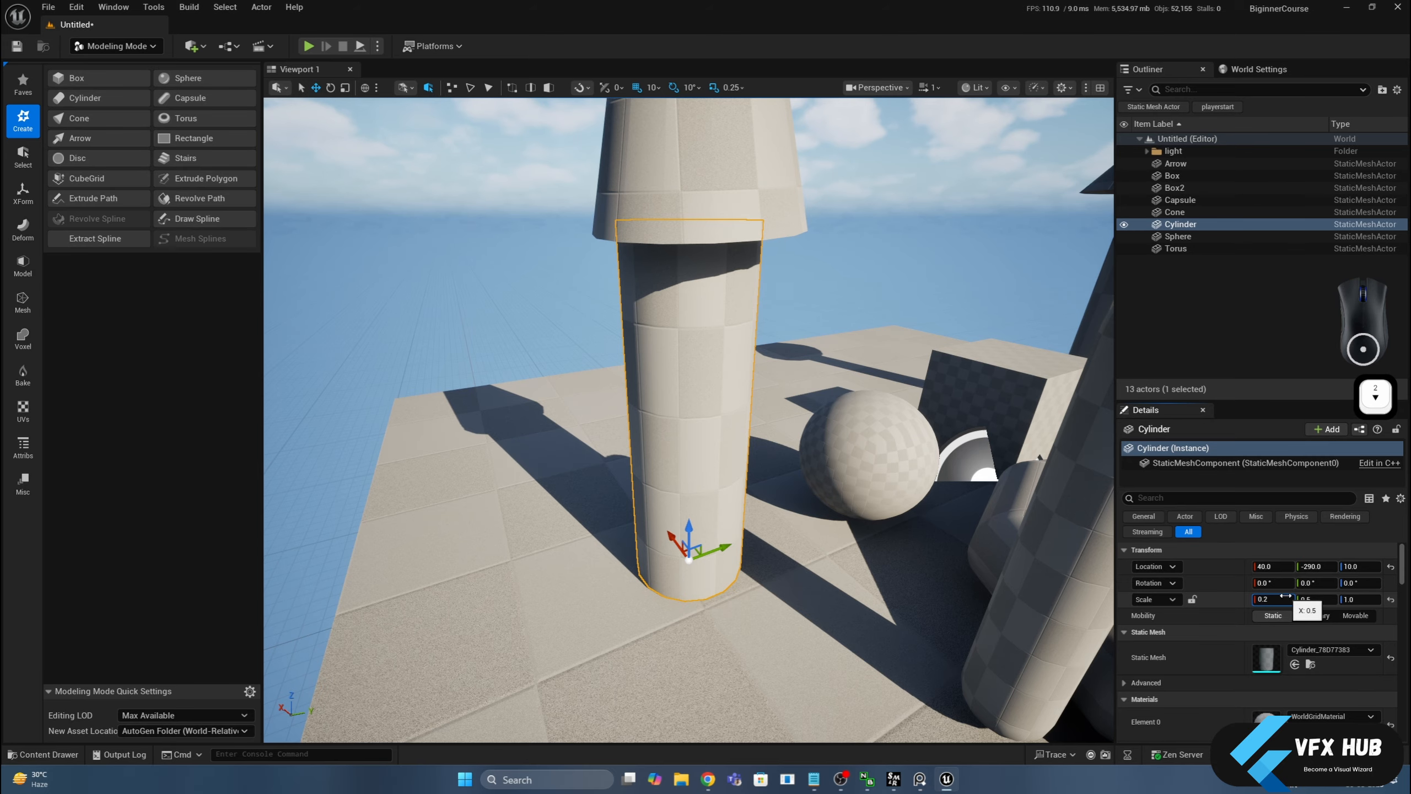
key("Return")
key("Tab")
type("0.2")
key("Return")
Step: Flatten the cone on the cylinder to a Z scale of 0.25 and shift it to X 40
scroll(907, 510, "down", 5)
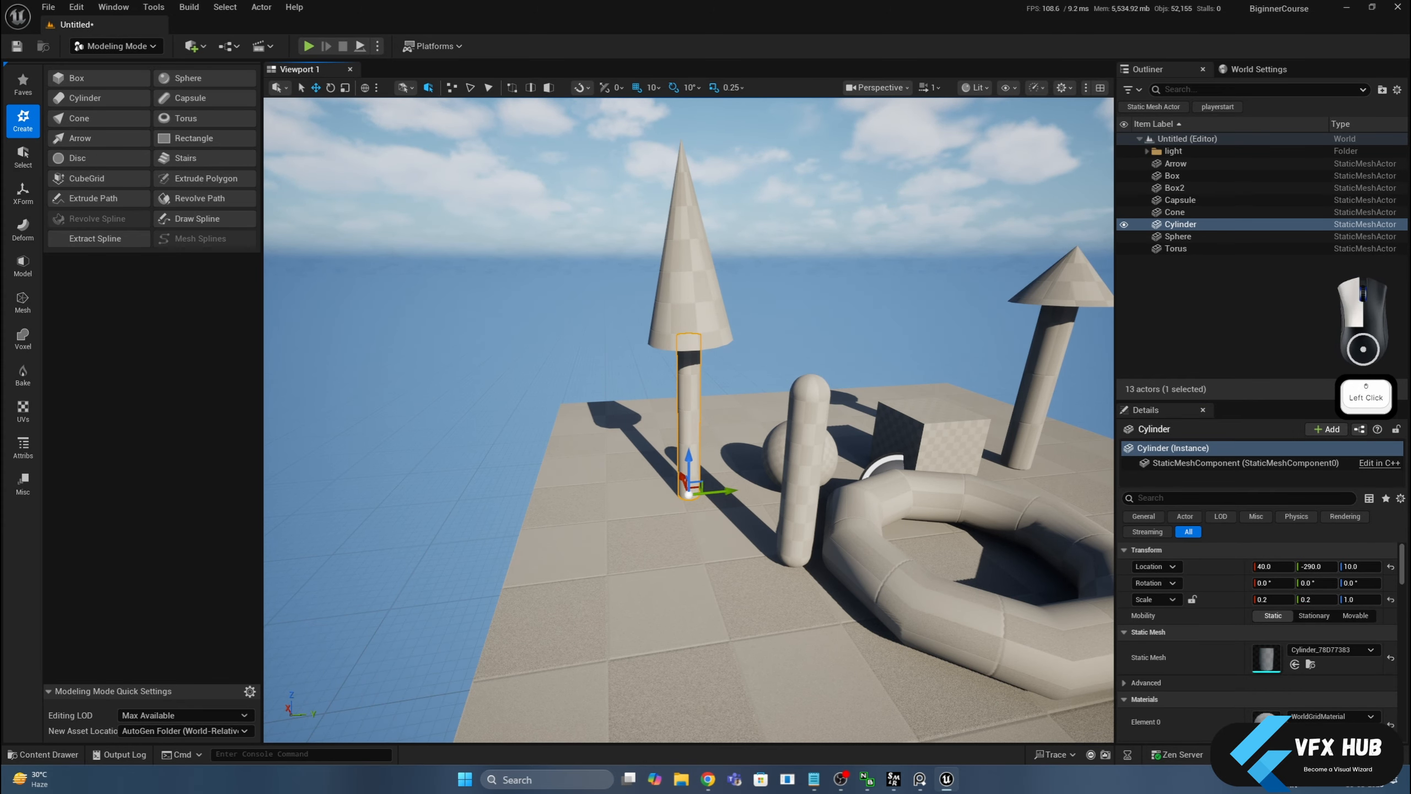
left_click(697, 317)
key("r")
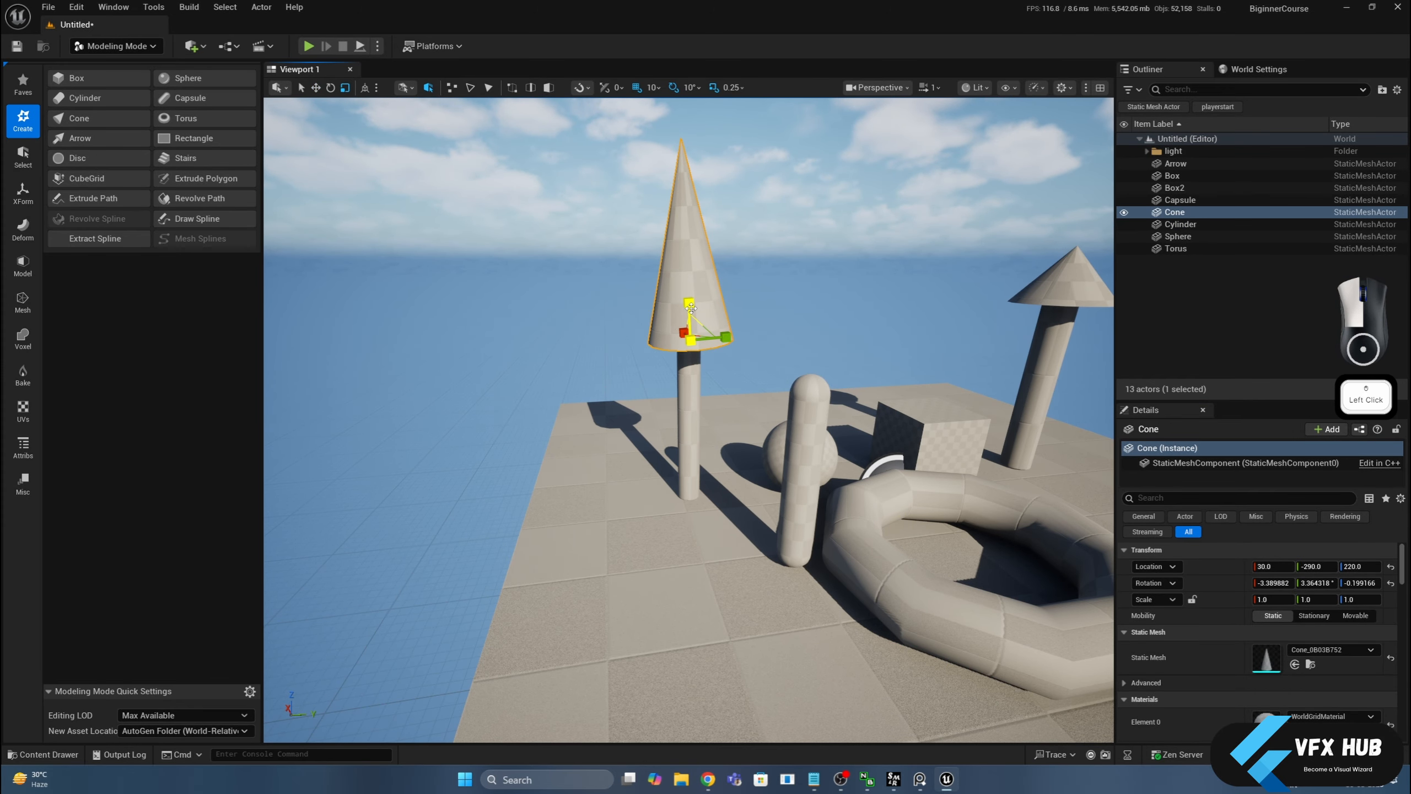
left_click_drag(691, 308, 691, 356)
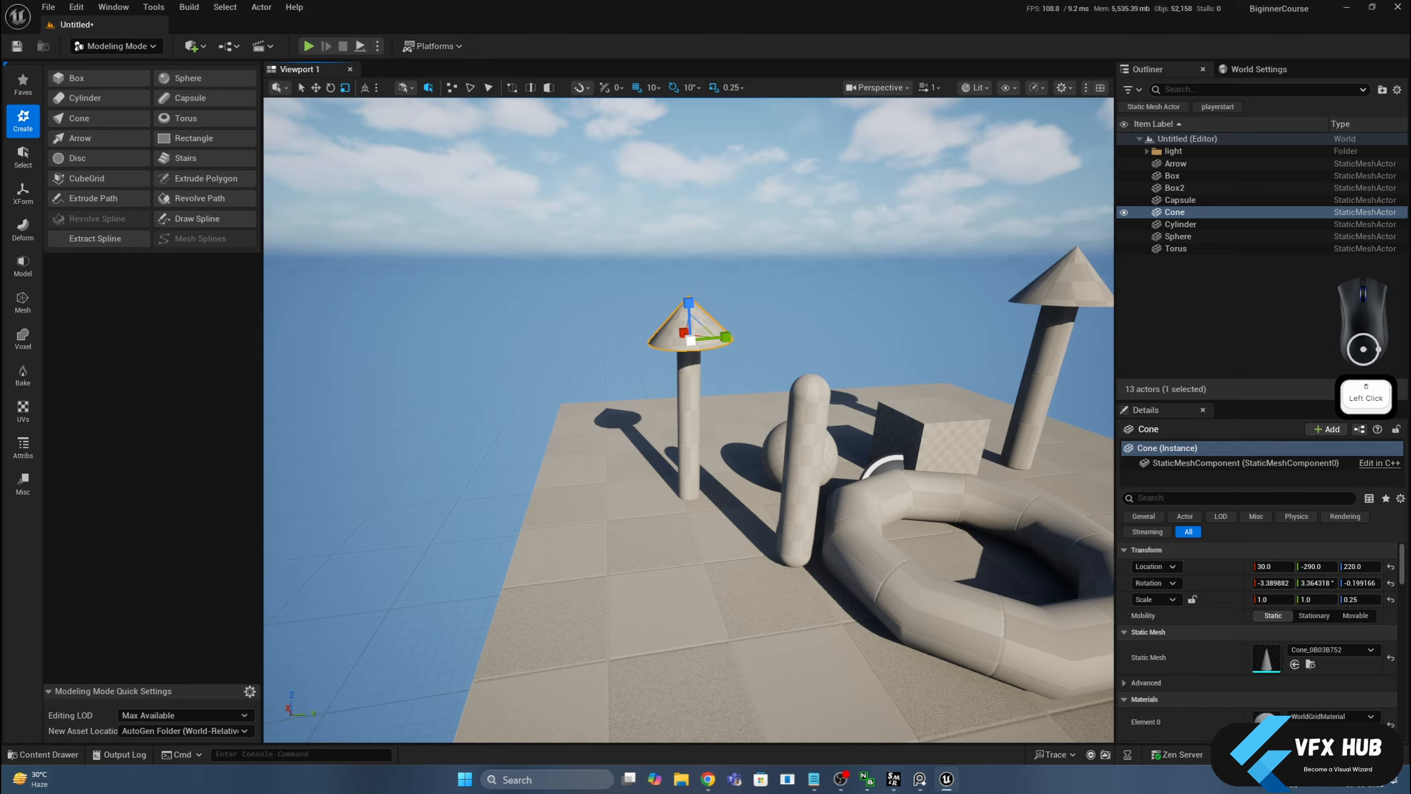
left_click_drag(757, 307, 639, 317, "alt")
key("w")
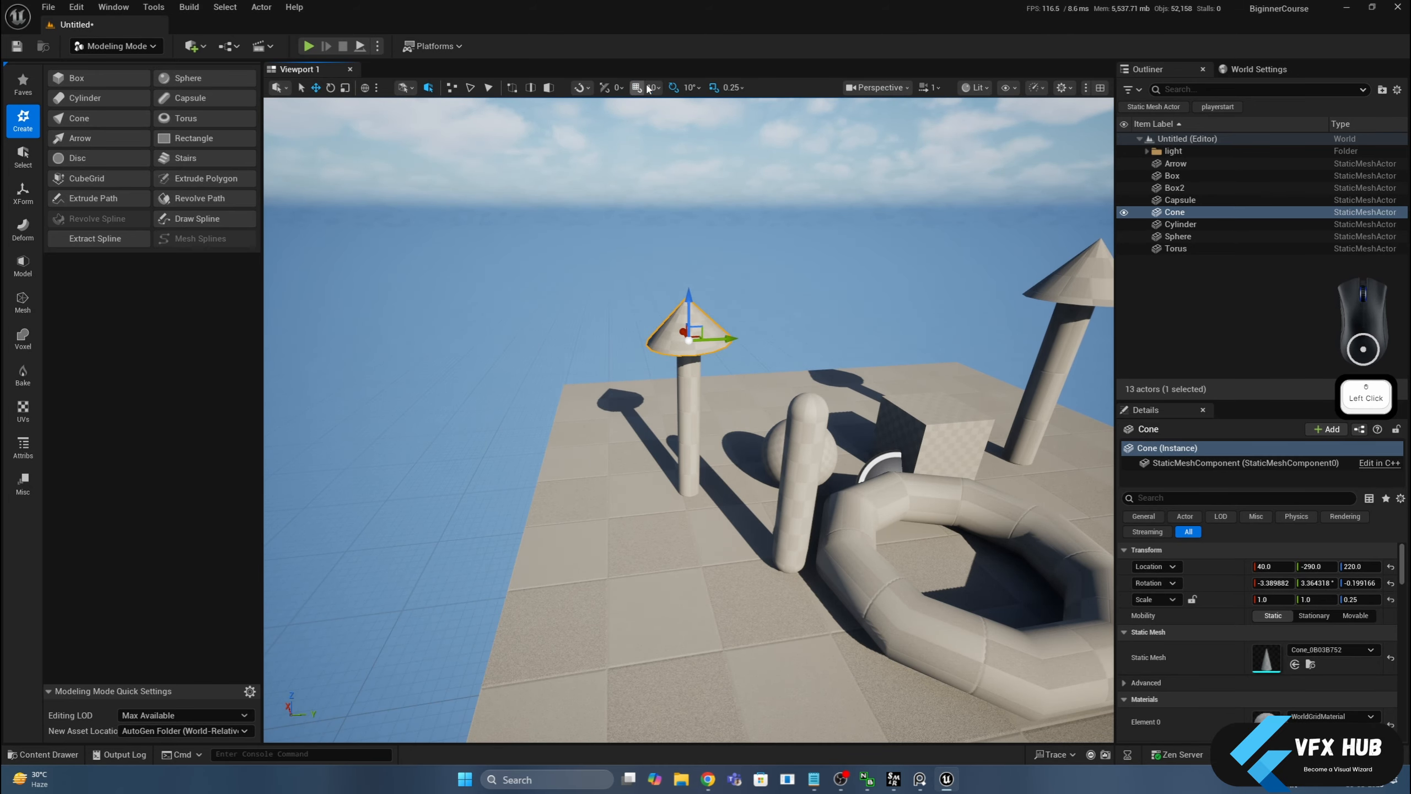
Step: Stretch the cone's height to a Z scale of about 0.38
key("e")
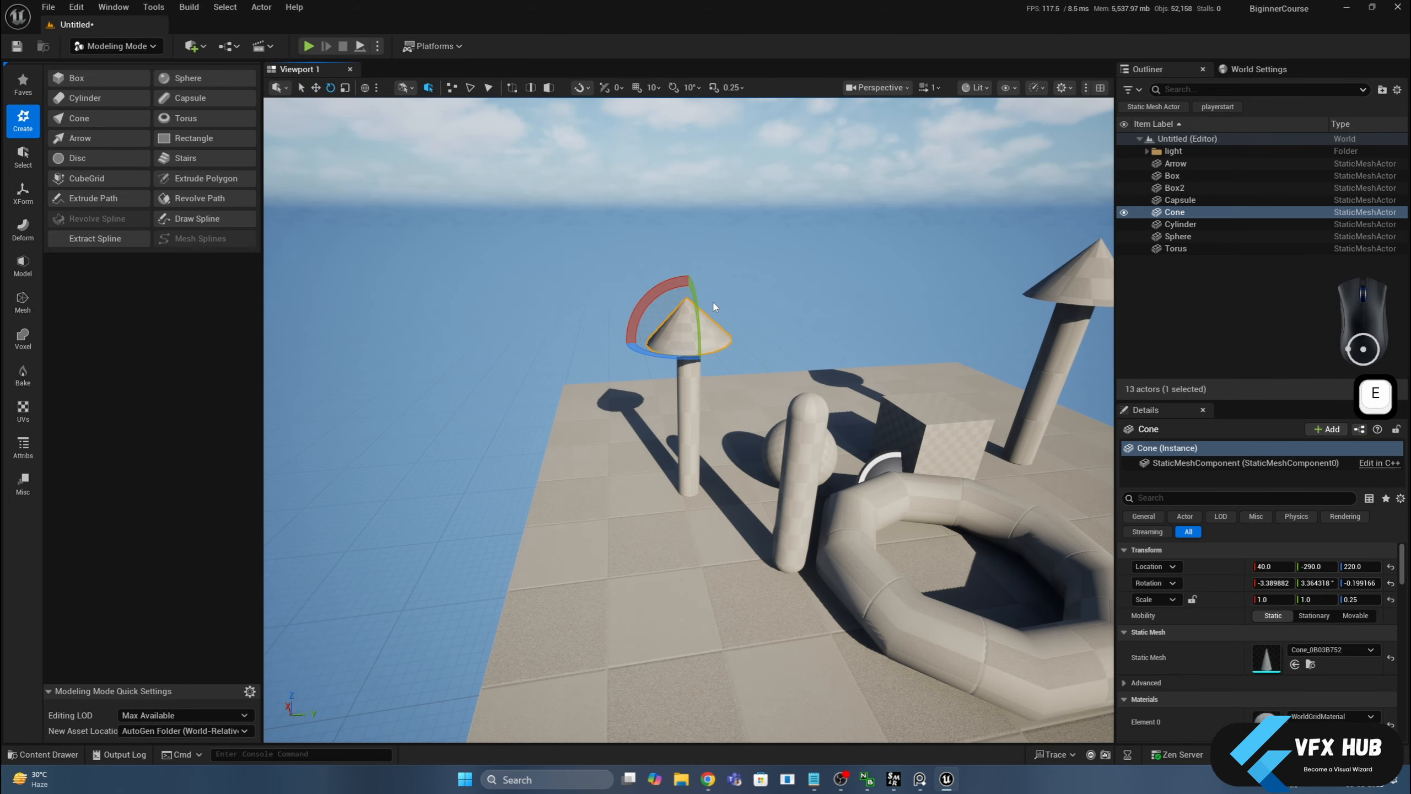
key("r")
mouse_move(689, 306)
left_mouse_down()
mouse_move(689, 262)
mouse_move(689, 289)
left_mouse_up()
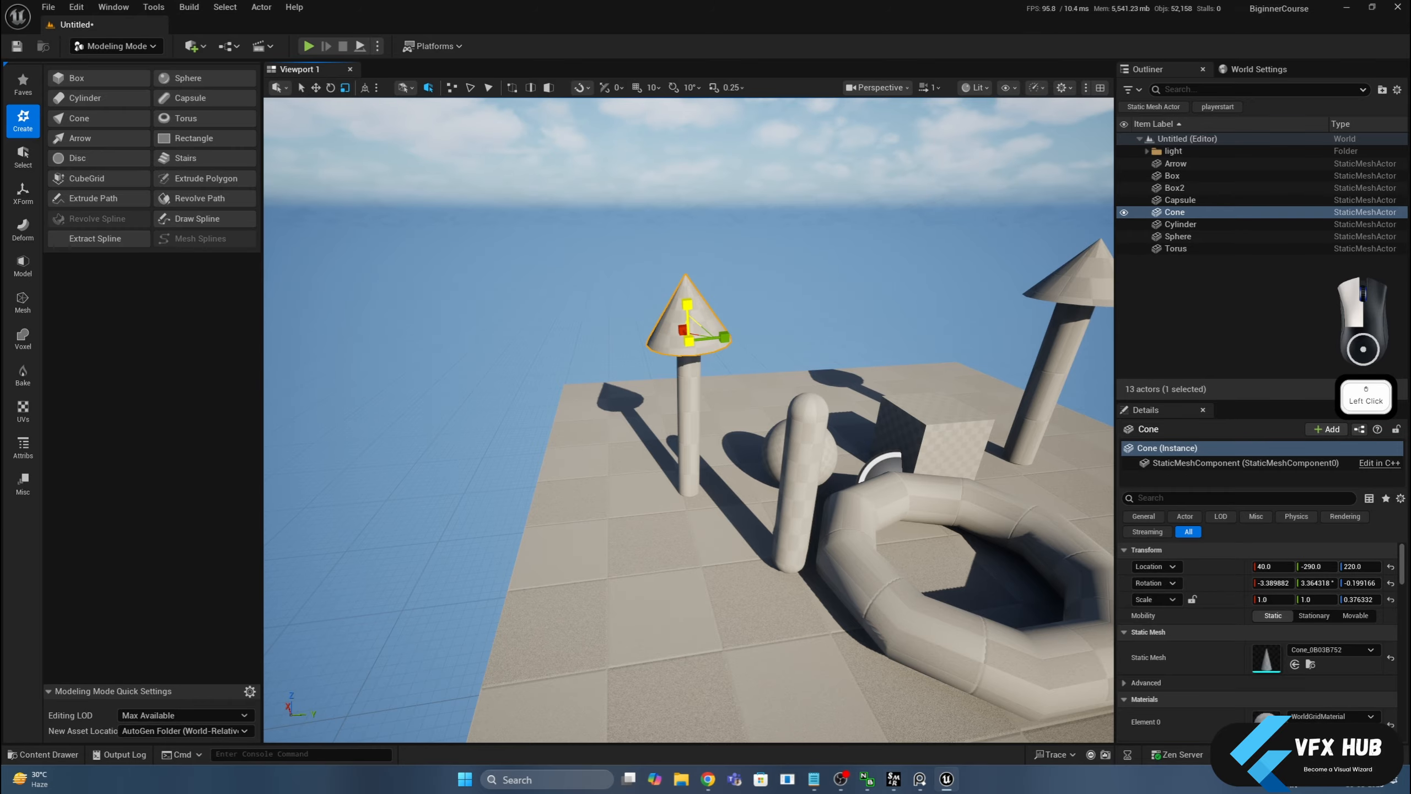
scroll(785, 361, "down", 3)
left_click_drag(786, 362, 638, 367, "alt")
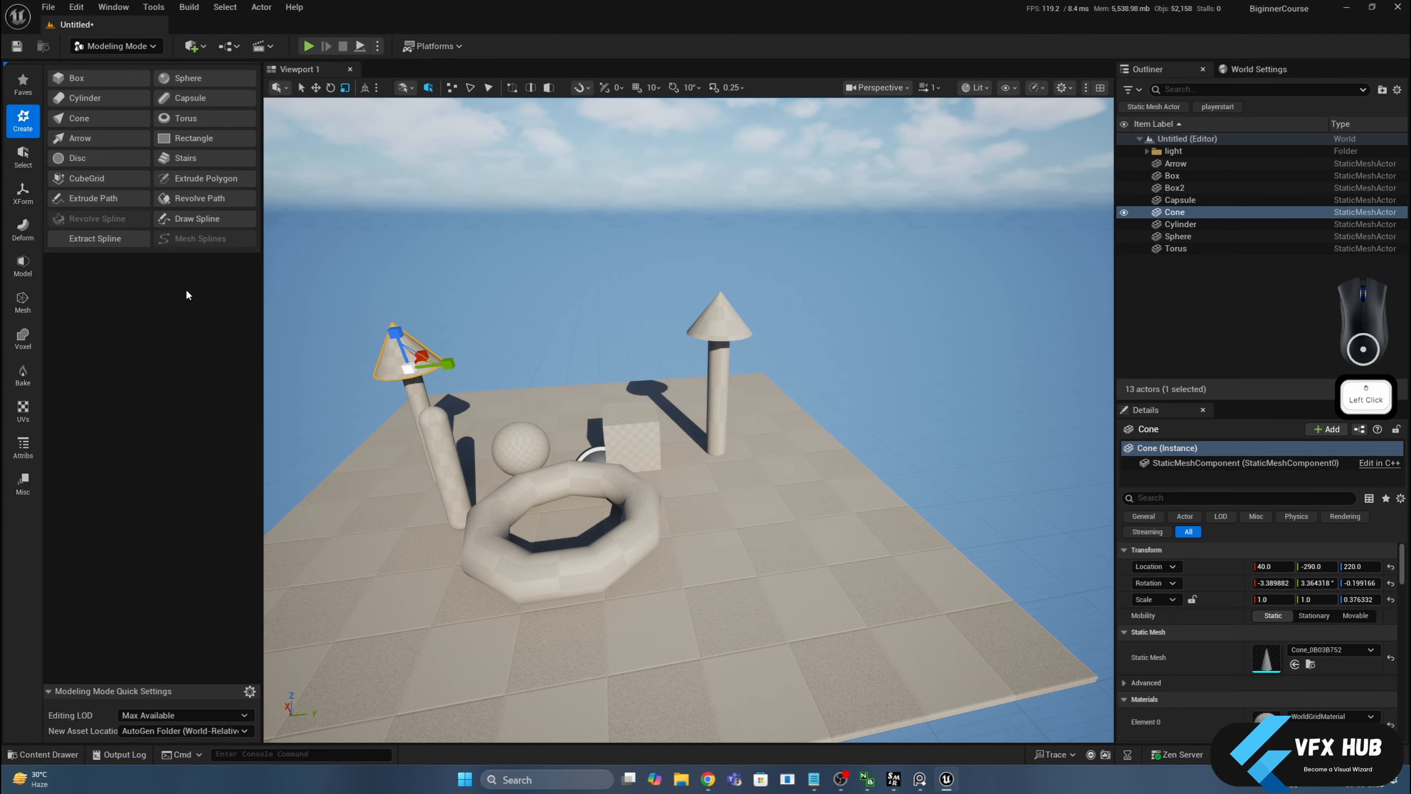
Step: Place a rectangle on the open floor in front of the cylinder and set its type to Rounded Rectangle
left_click(198, 140)
left_click(733, 515)
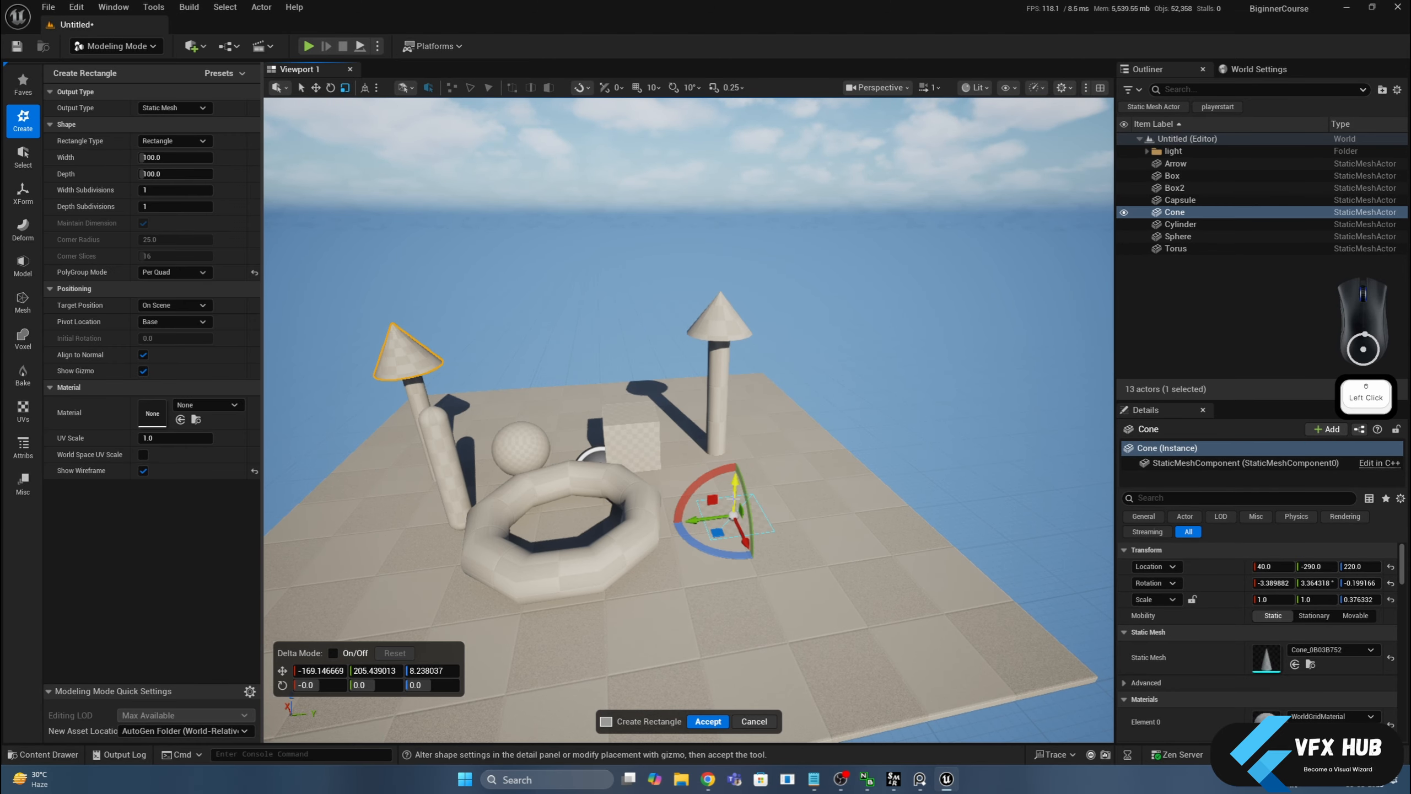
key("f")
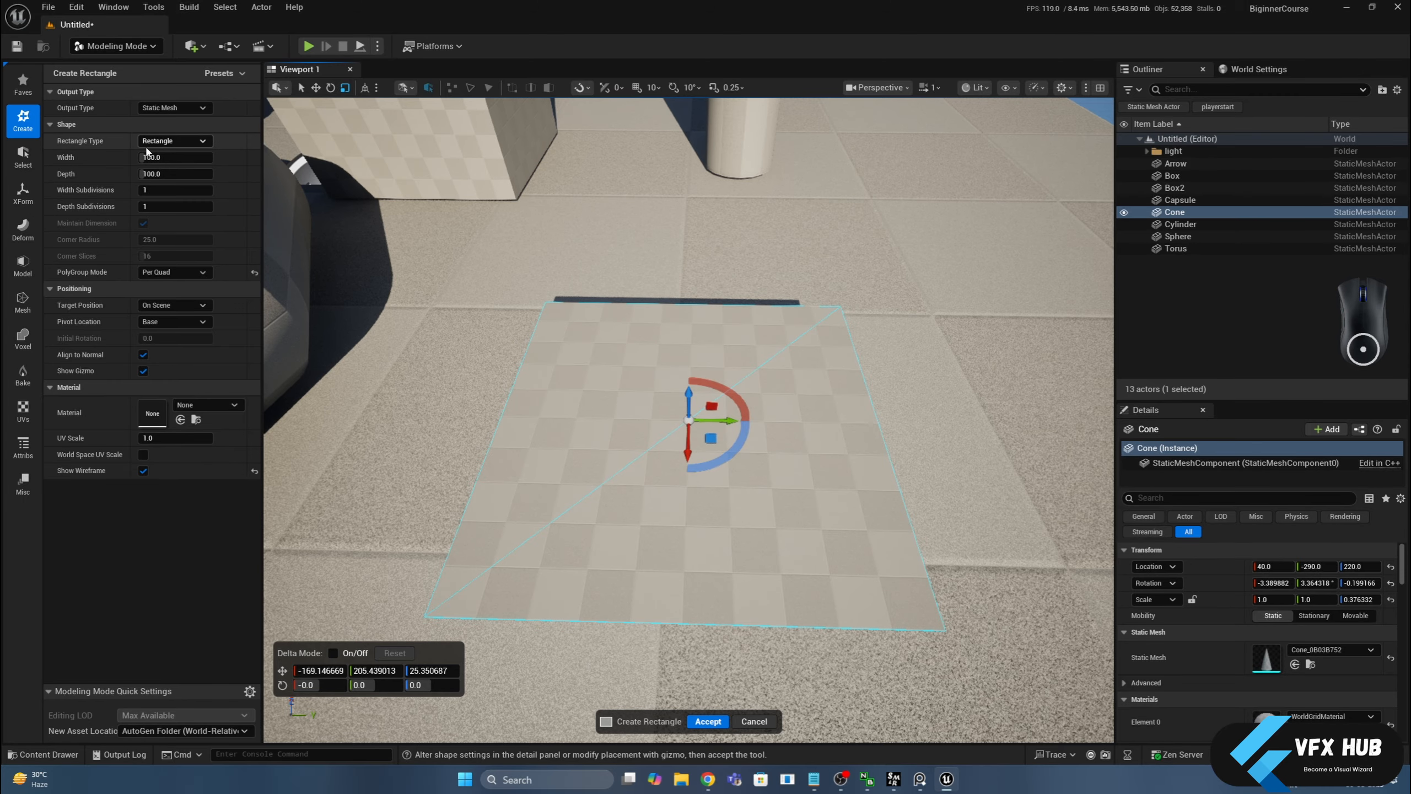
left_click(172, 140)
left_click(153, 164)
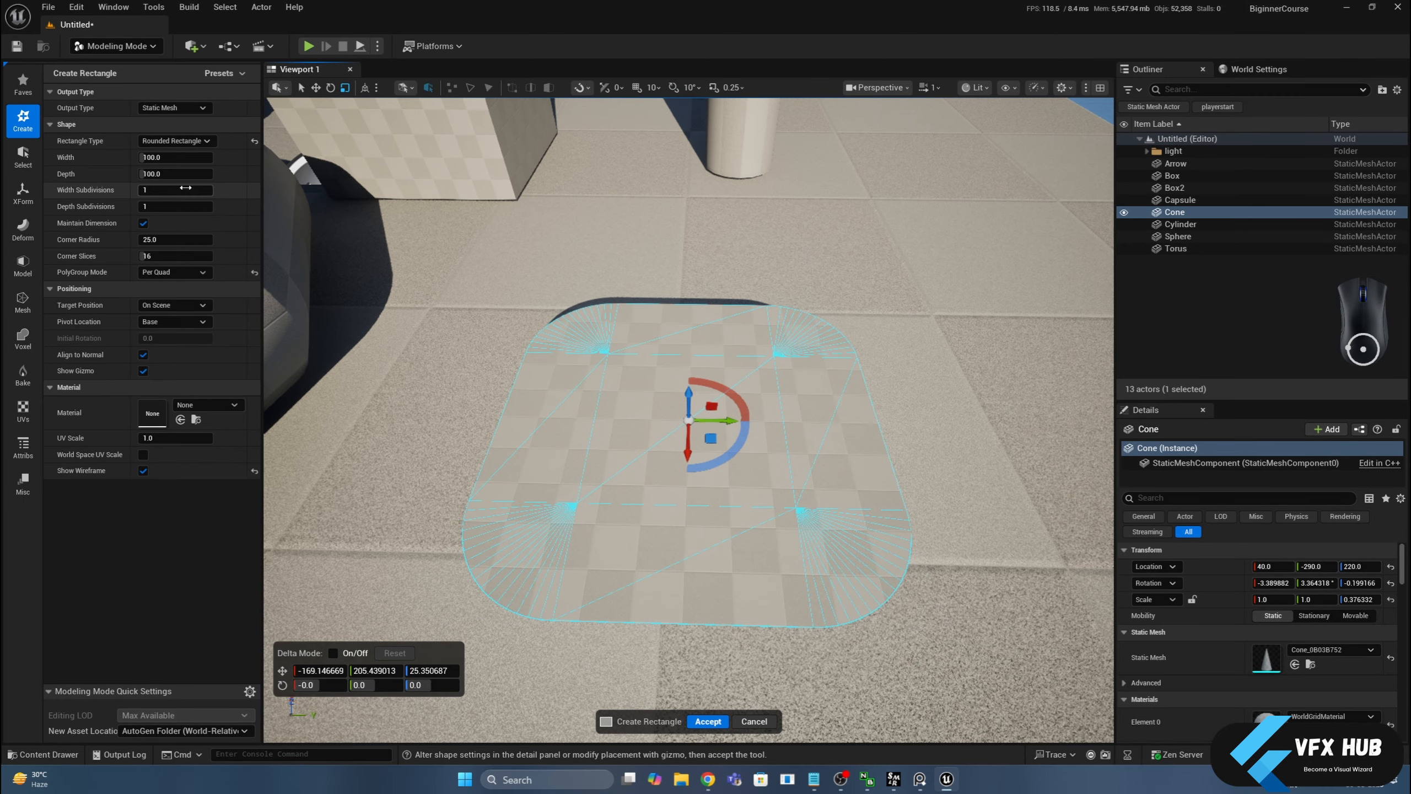
Step: Try 3 corner slices and a corner radius of about 50, reset the radius to 25, and accept the rounded rectangle
mouse_move(173, 239)
left_mouse_down()
mouse_move(158, 239)
mouse_move(211, 239)
mouse_move(150, 239)
mouse_move(212, 239)
mouse_move(150, 239)
mouse_move(191, 257)
mouse_move(158, 257)
left_mouse_up()
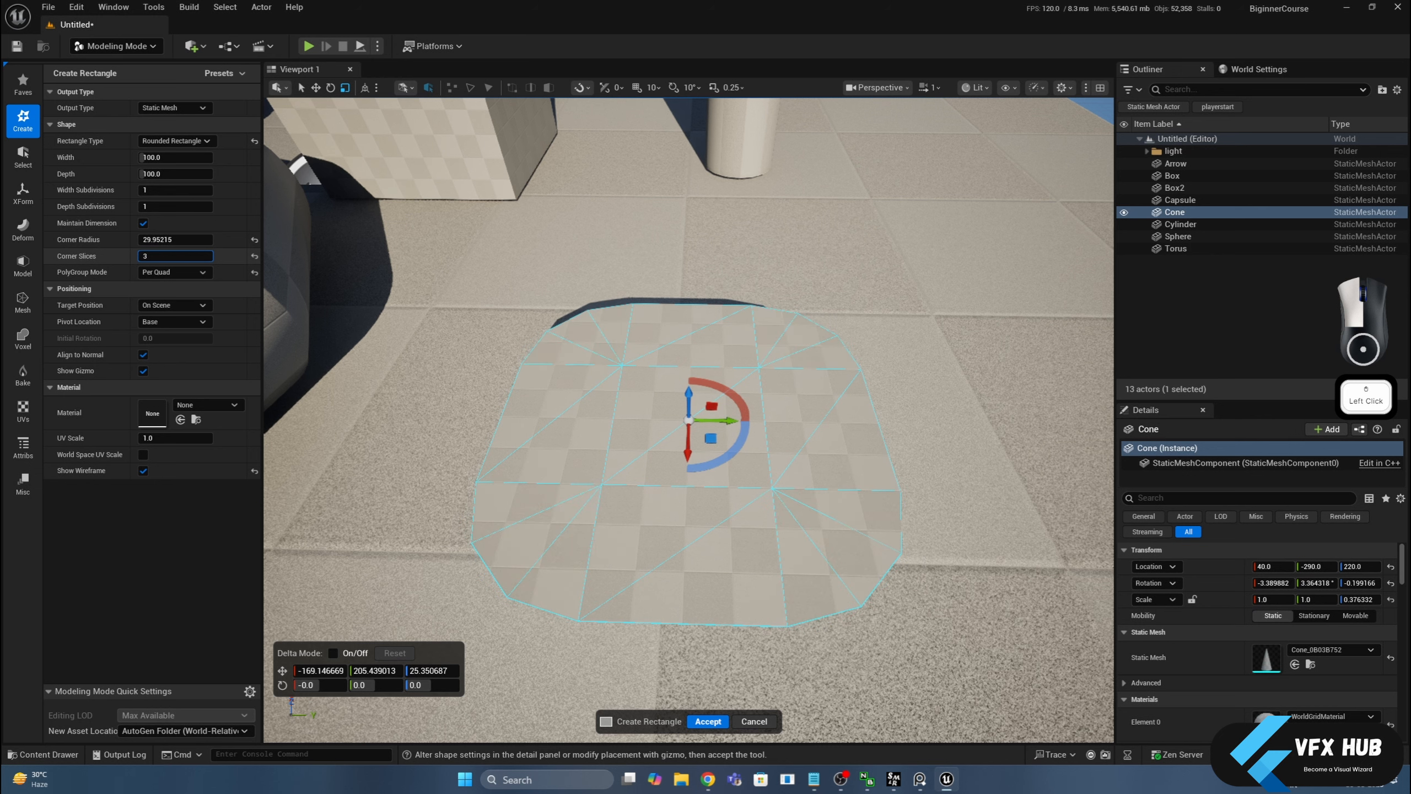
mouse_move(177, 240)
left_mouse_down()
mouse_move(200, 239)
mouse_move(178, 244)
left_mouse_up()
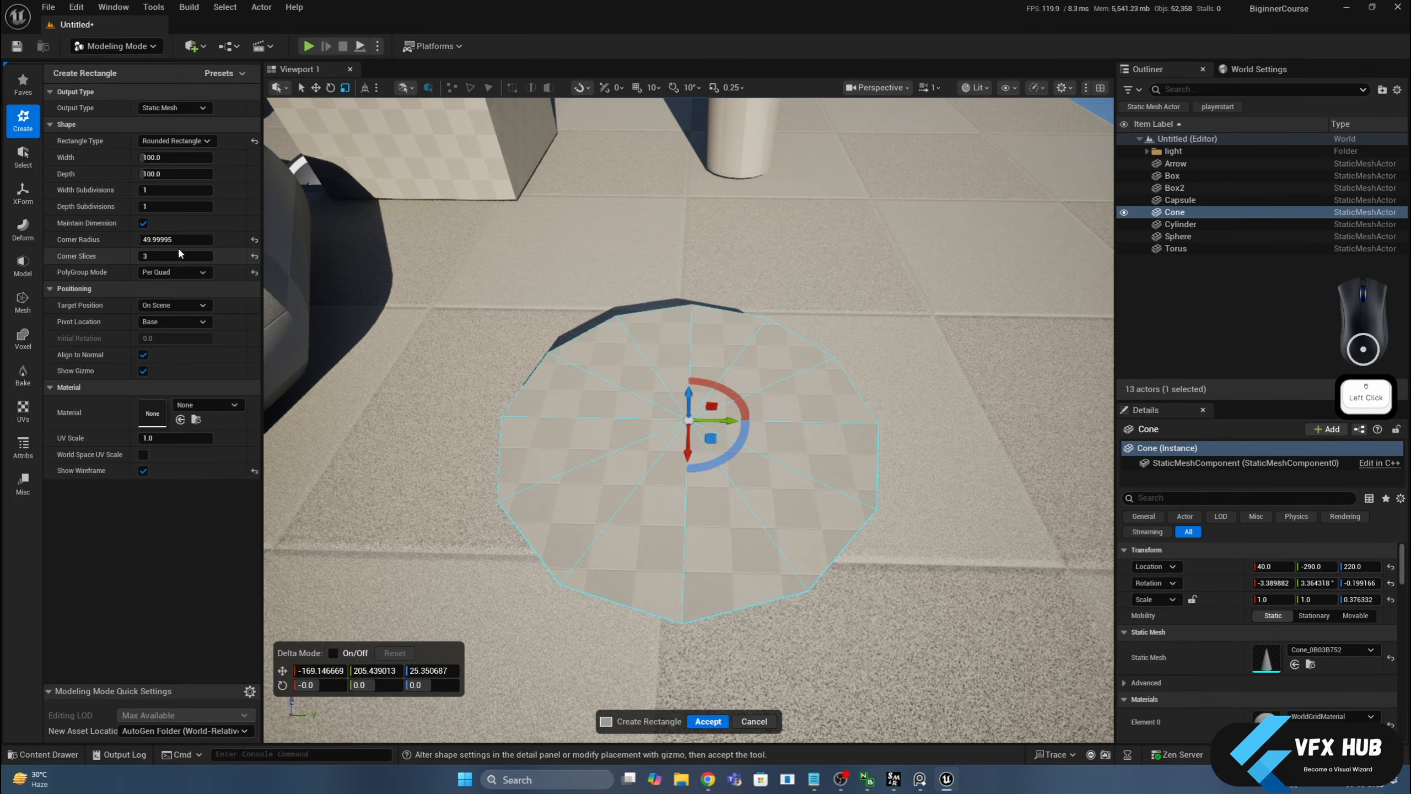
left_click(255, 256)
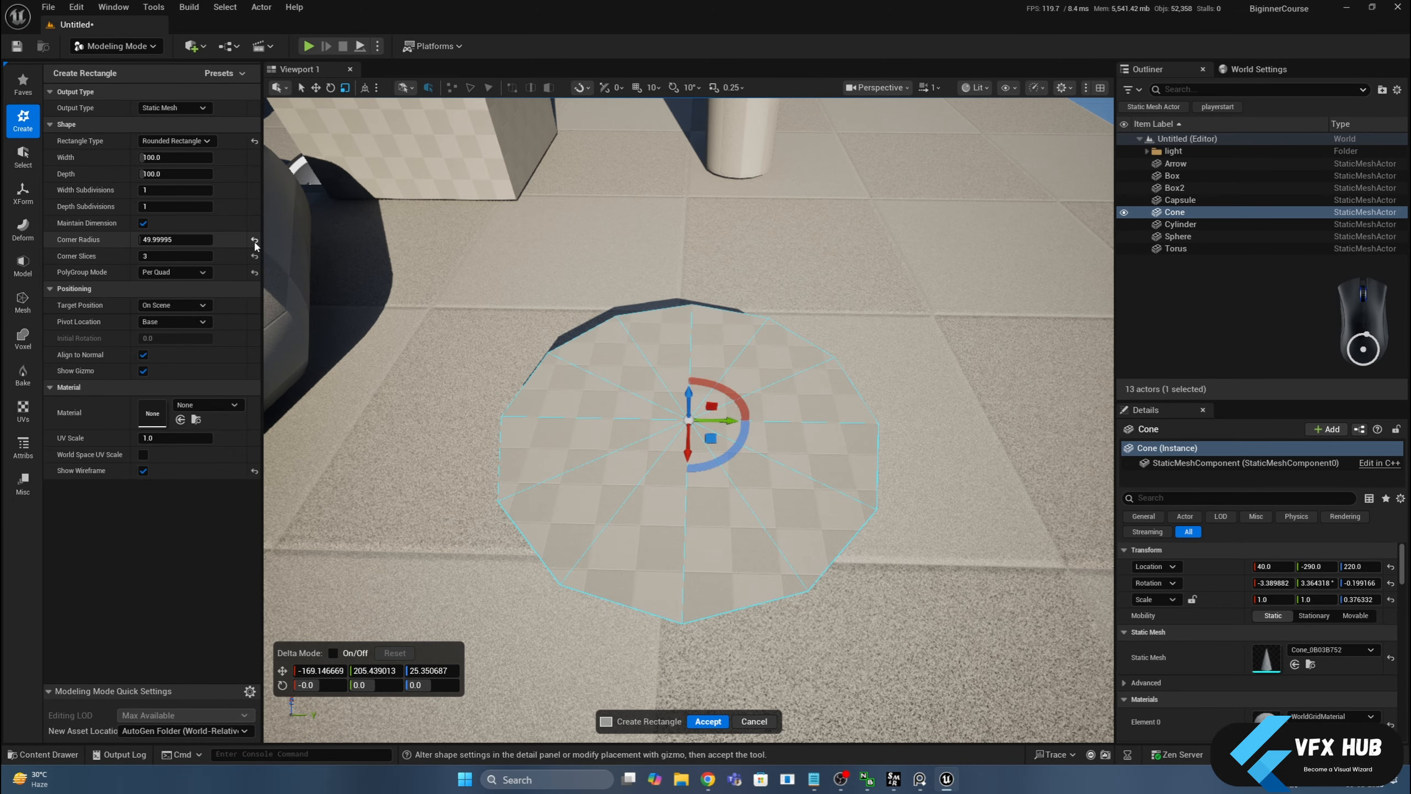
left_click(254, 240)
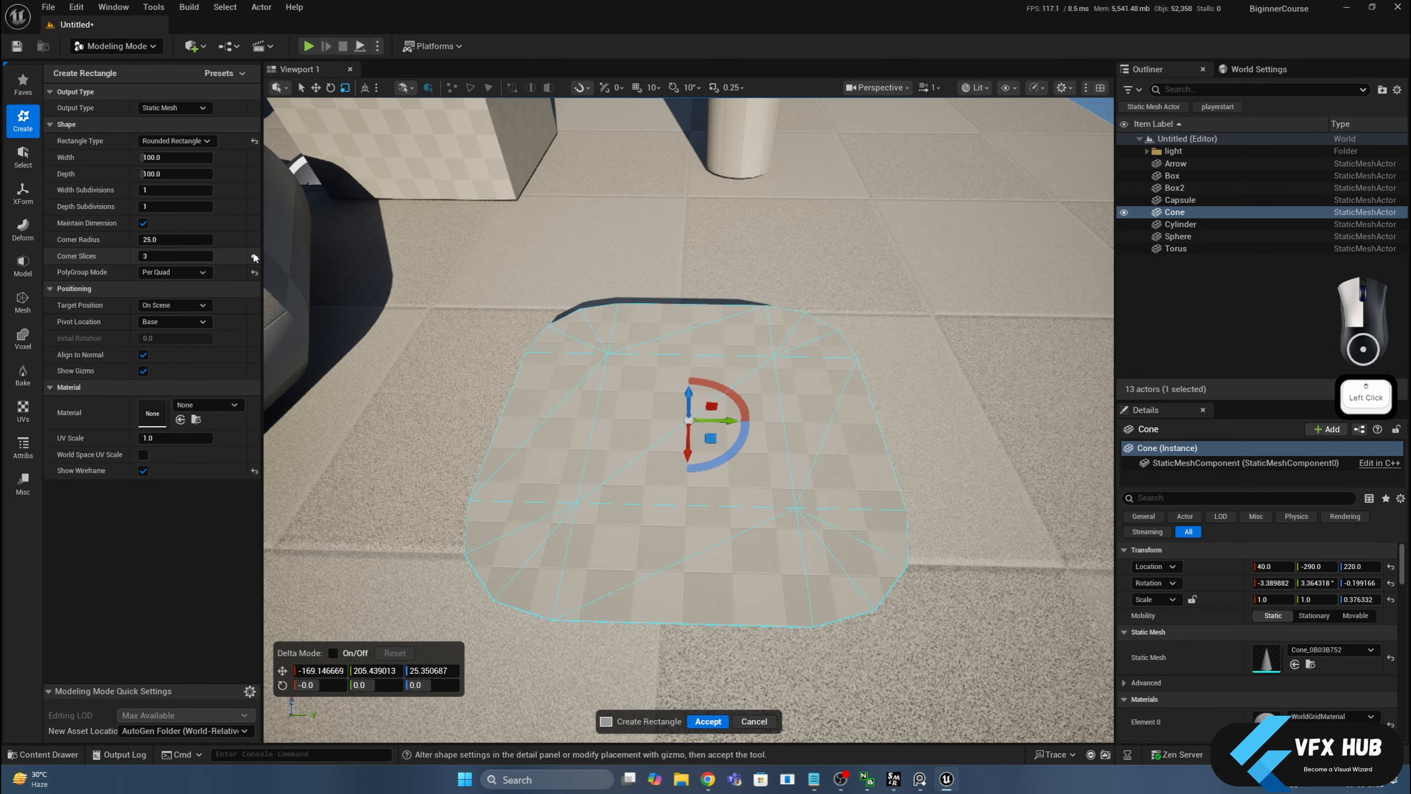
left_click(705, 720)
Step: Place a disc on the floor between the torus and the rounded rectangle
scroll(687, 420, "down", 3)
left_click_drag(688, 420, 522, 427)
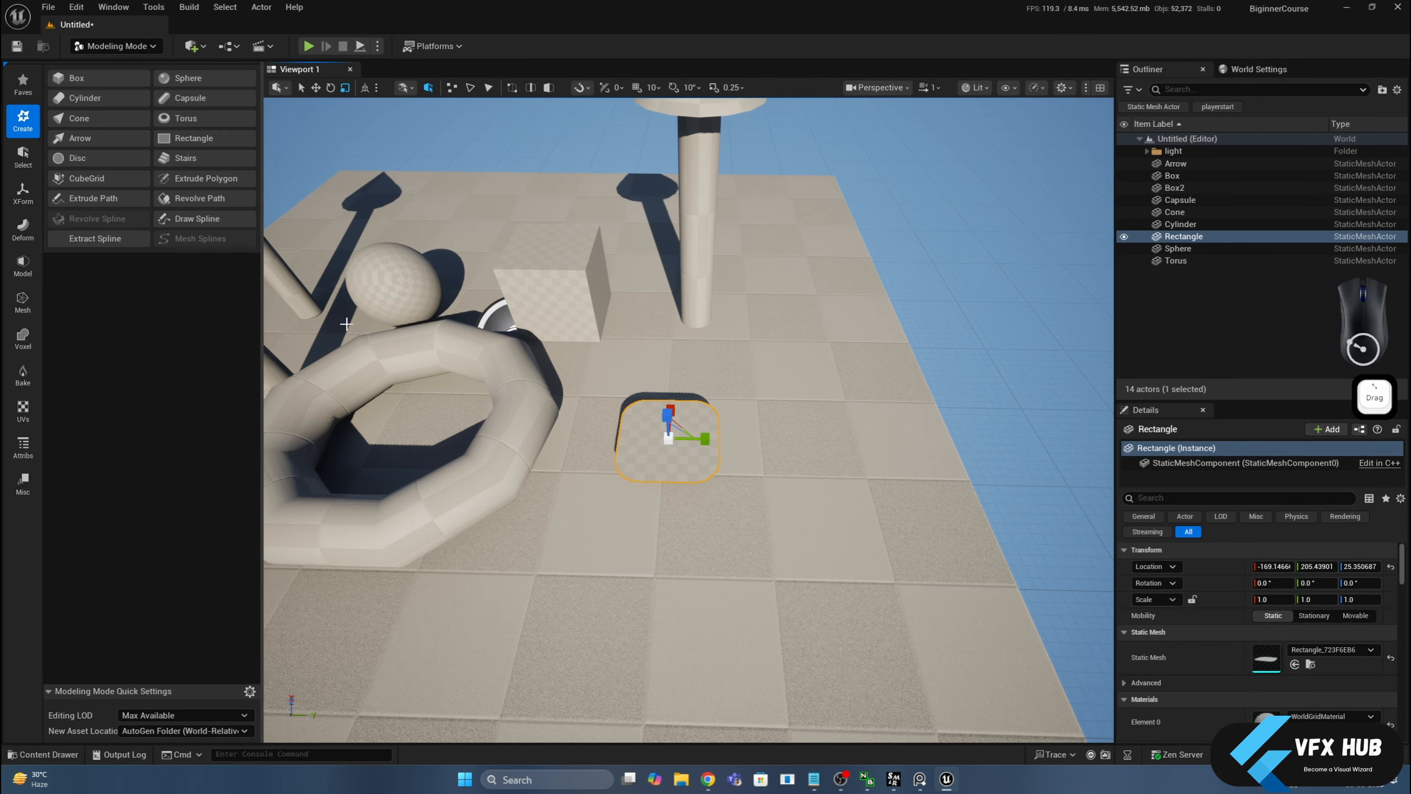
left_click(105, 157)
left_click(590, 546)
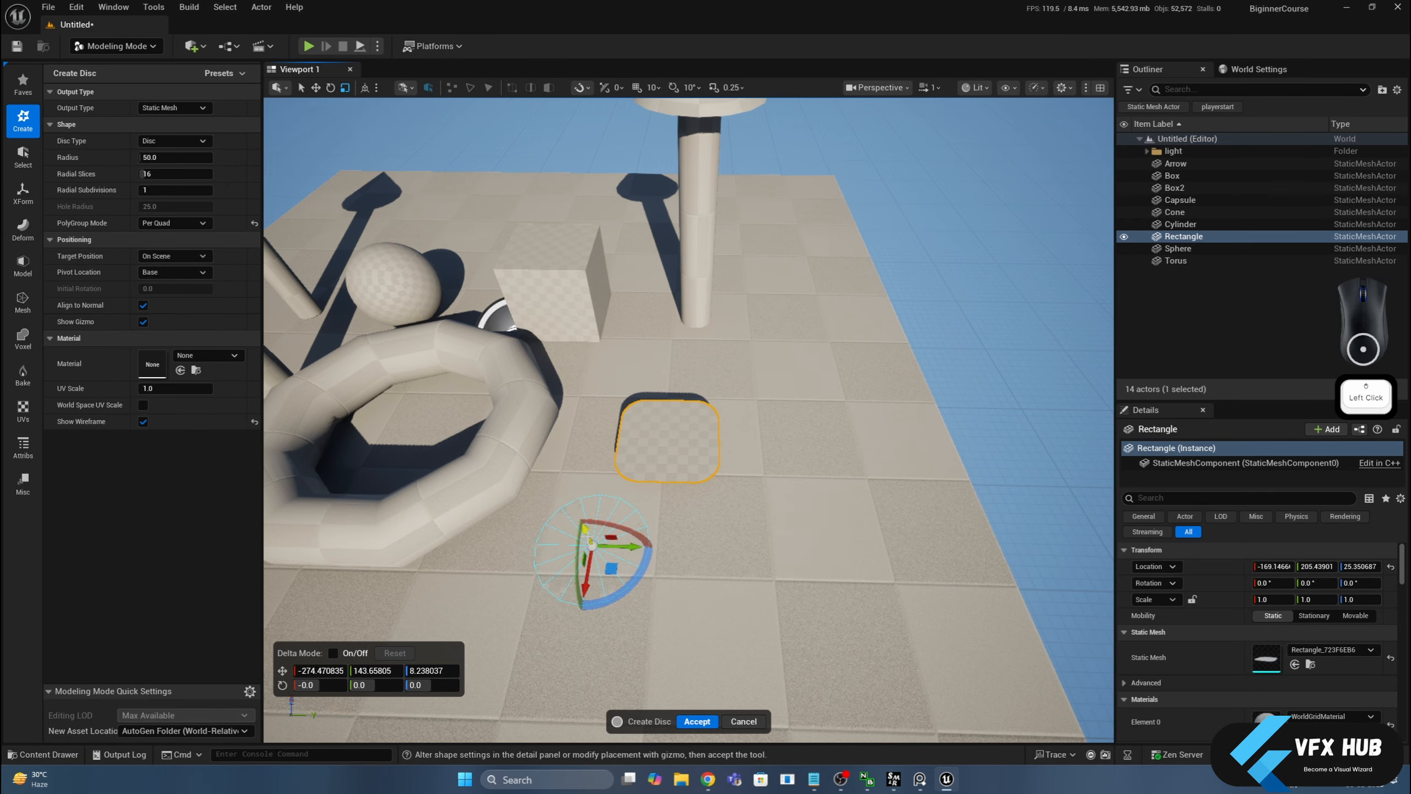
left_click_drag(590, 545, 555, 520)
scroll(590, 533, "down", 3)
Step: Set the disc's radial slices to 26 and its radius to about 73.4, and accept the disc
left_click(143, 174)
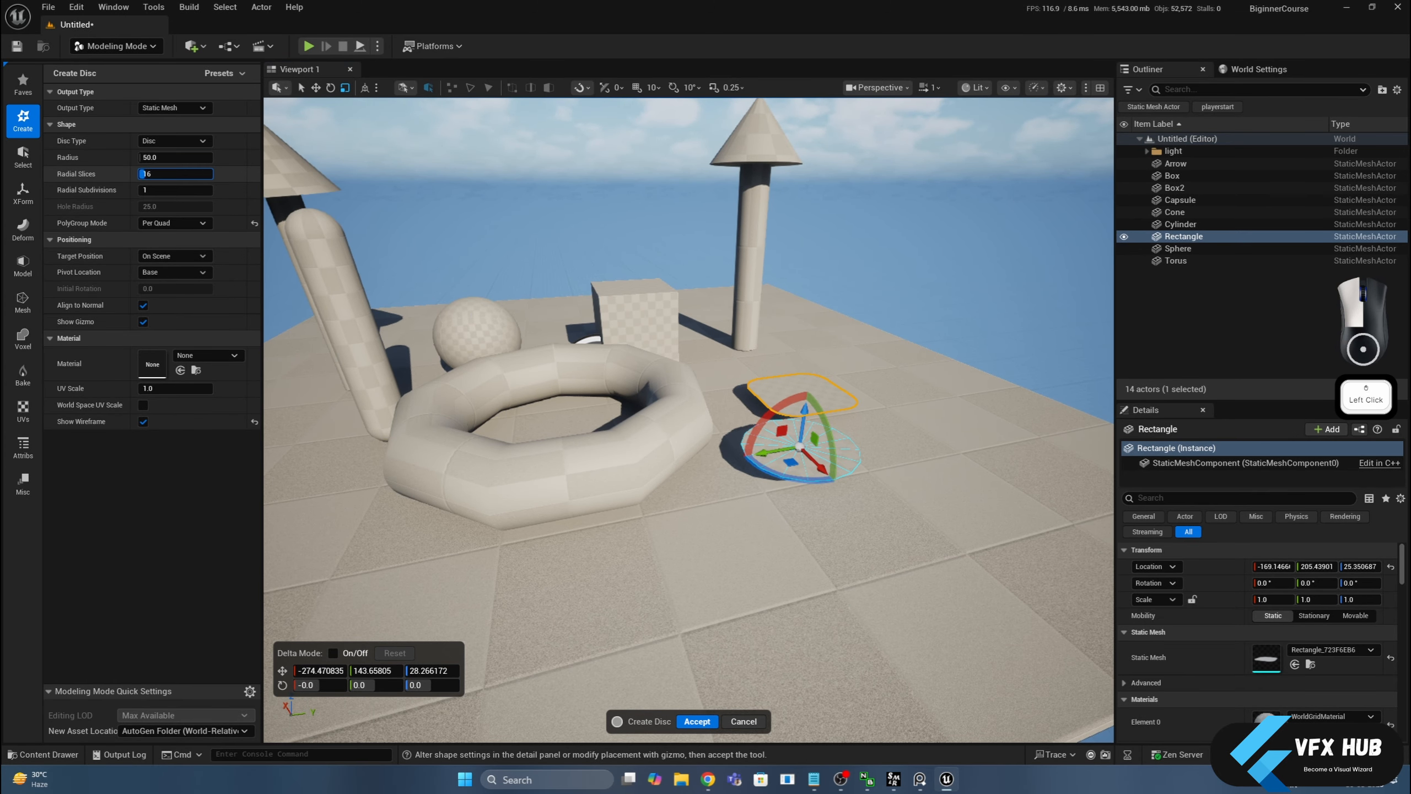
left_click_drag(174, 173, 161, 174)
left_click_drag(689, 389, 689, 322, "alt")
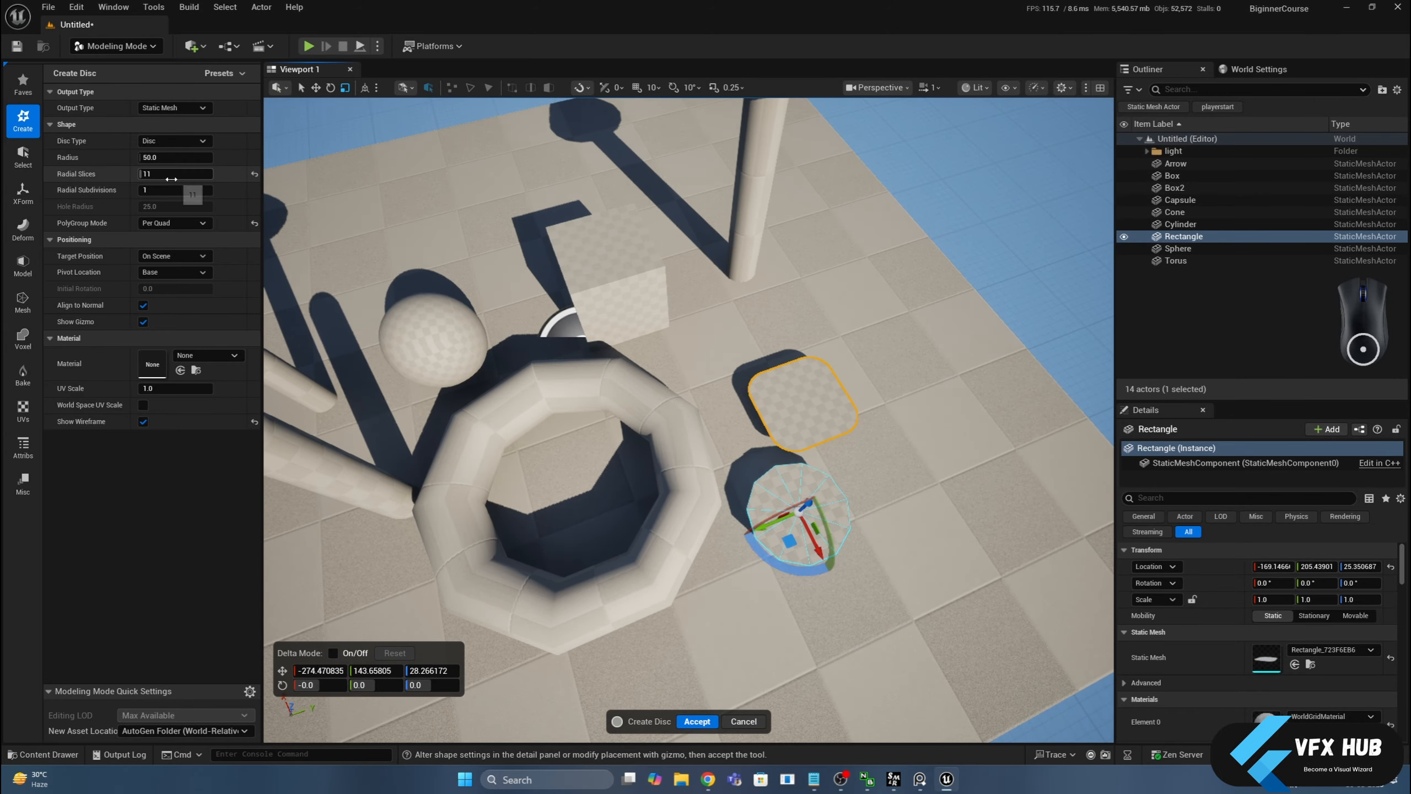
mouse_move(189, 173)
left_mouse_down()
mouse_move(211, 174)
mouse_move(174, 174)
left_mouse_up()
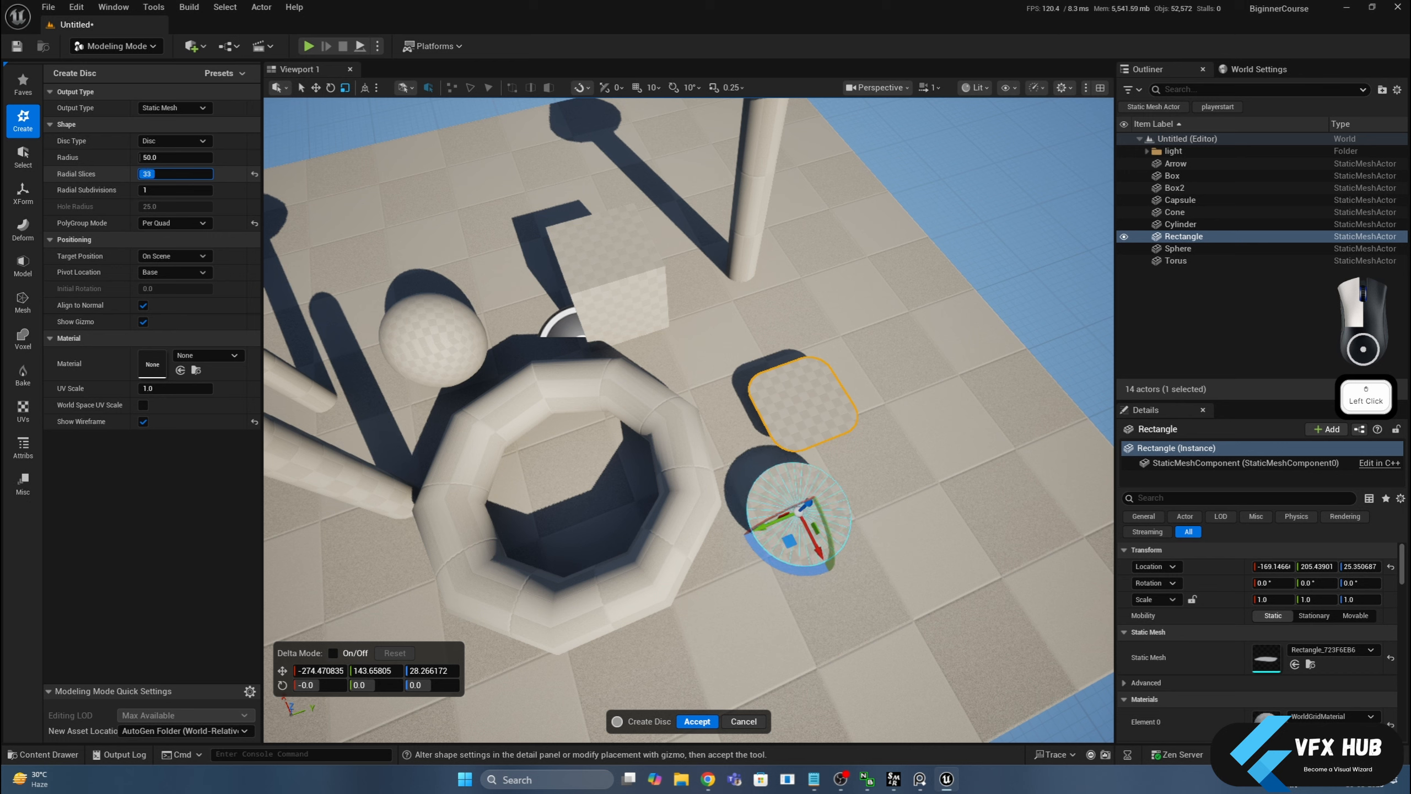
left_click_drag(173, 174, 178, 157)
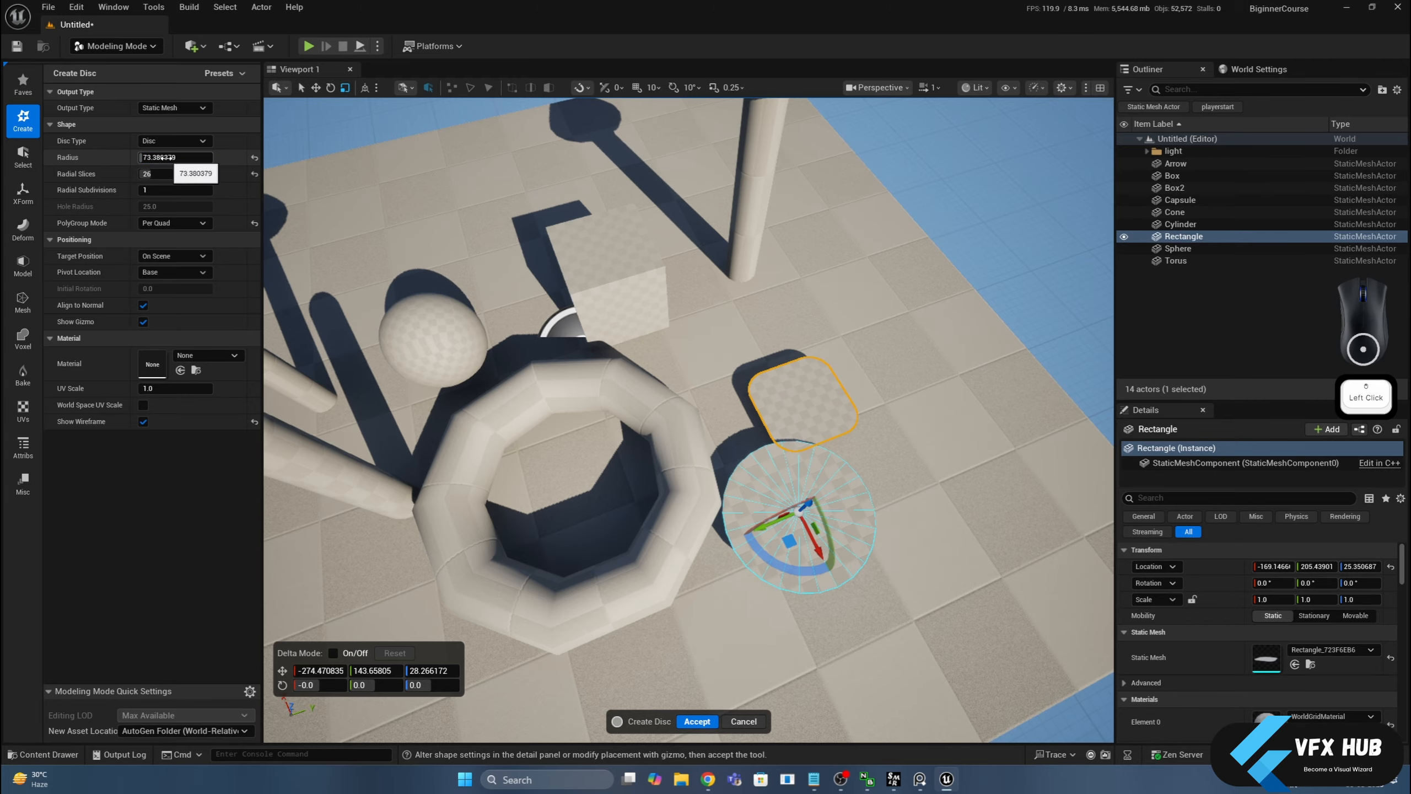
left_click(695, 719)
Step: Delete every shape from Arrow through Torus except the floor Box
left_click(1181, 164)
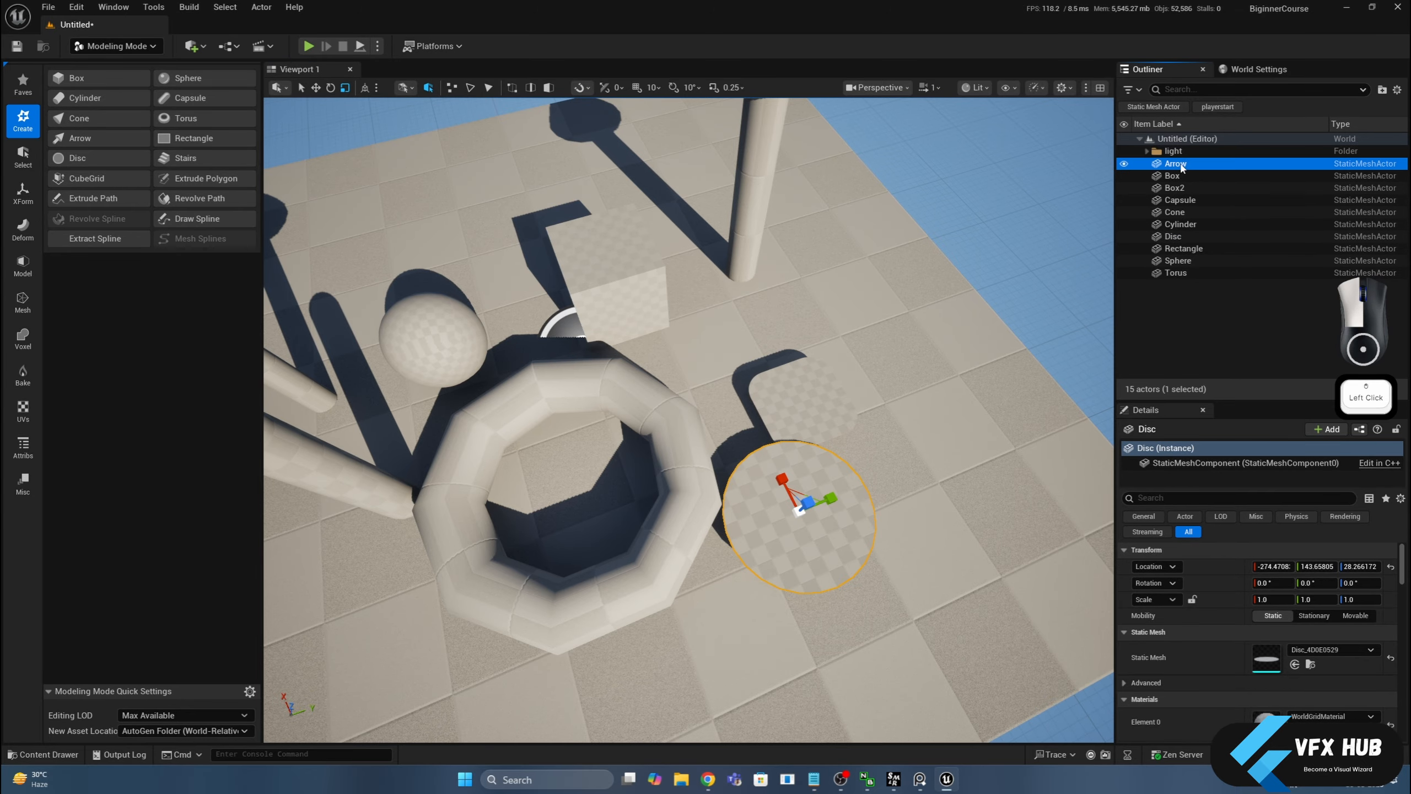
left_click(1176, 273, "shift")
left_click(1173, 176, "ctrl")
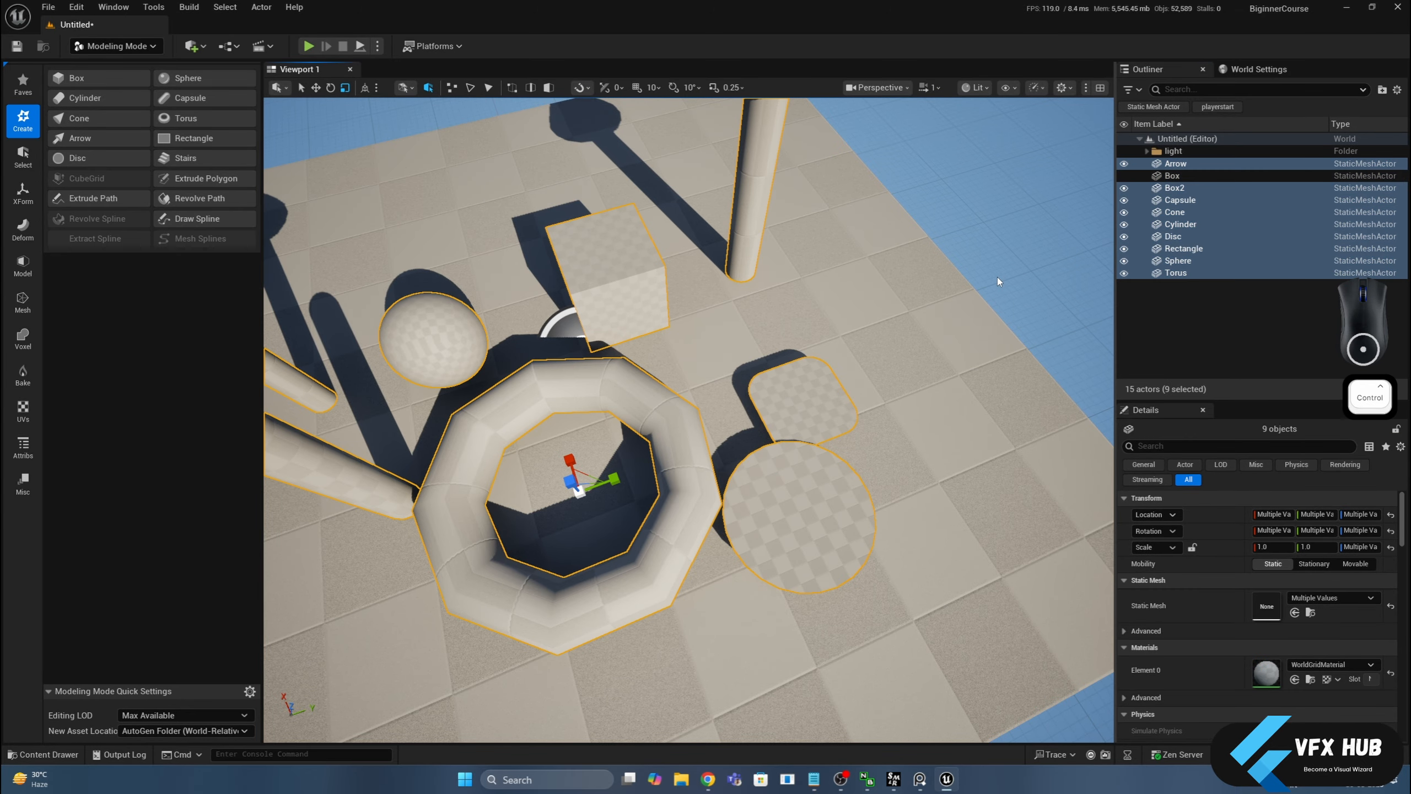
key("Delete")
left_click_drag(997, 274, 855, 291, "alt")
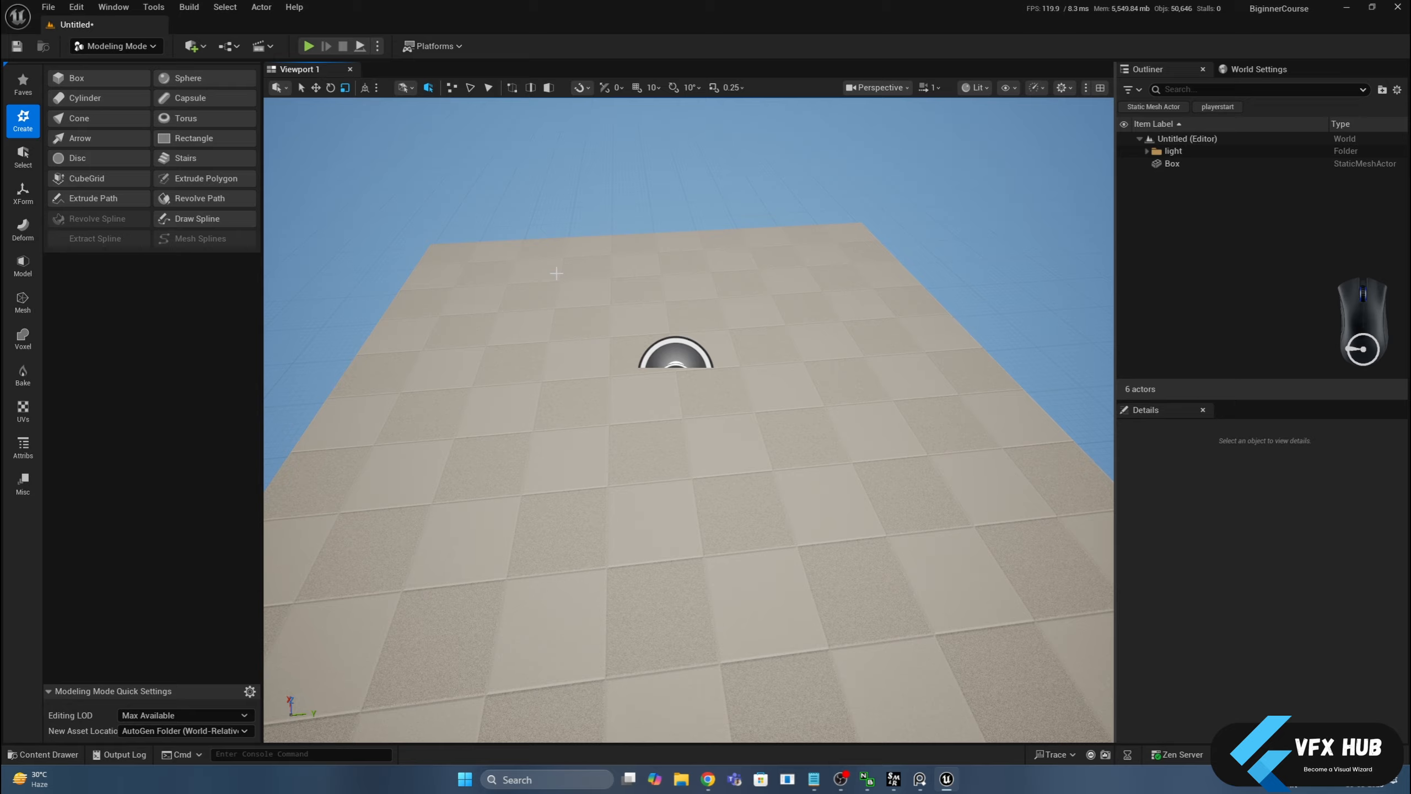
Step: Place linear stairs on the emptied floor and shift them along X to about -33.5
left_click(186, 157)
left_click(496, 340)
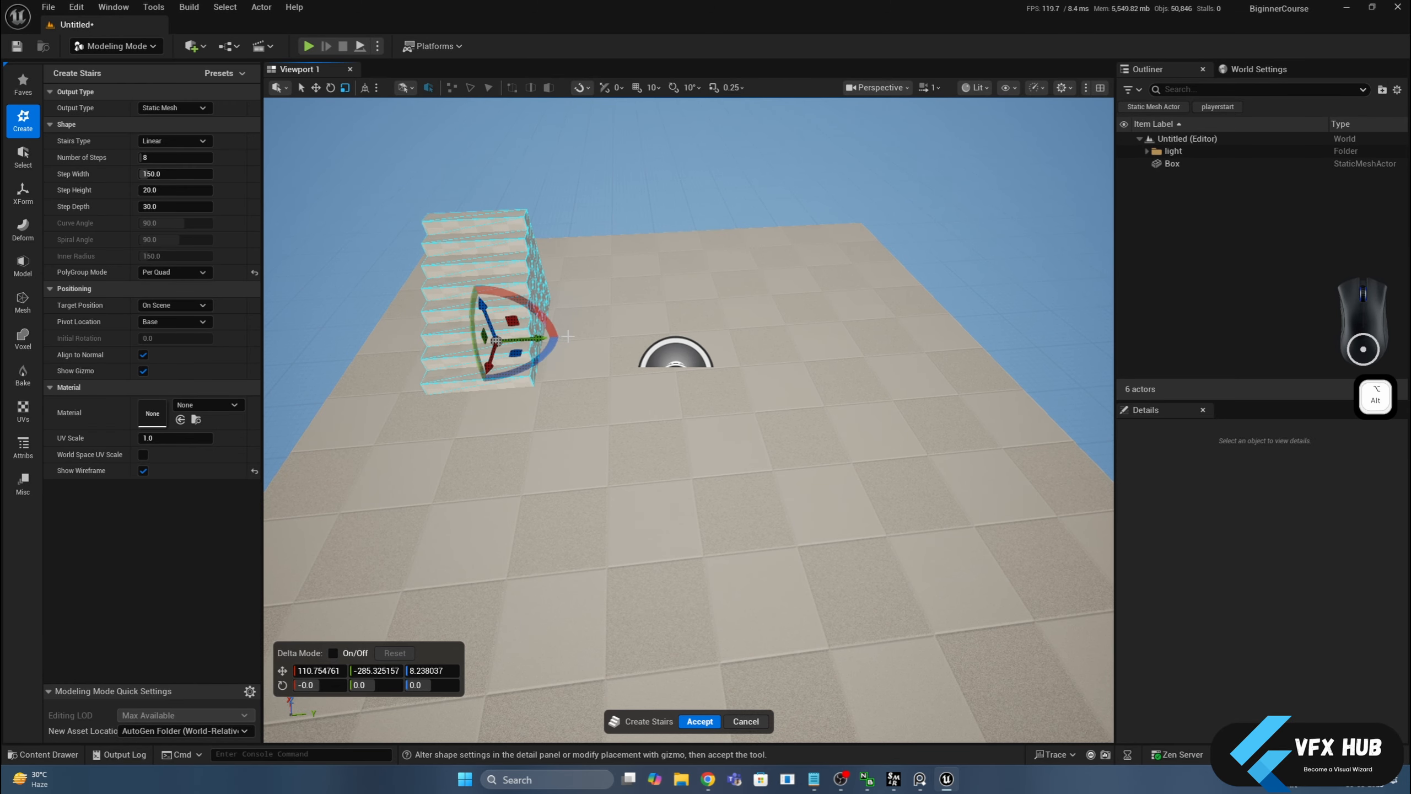
left_click_drag(568, 335, 484, 371, "alt")
left_click_drag(638, 399, 863, 351)
scroll(862, 352, "up", 5)
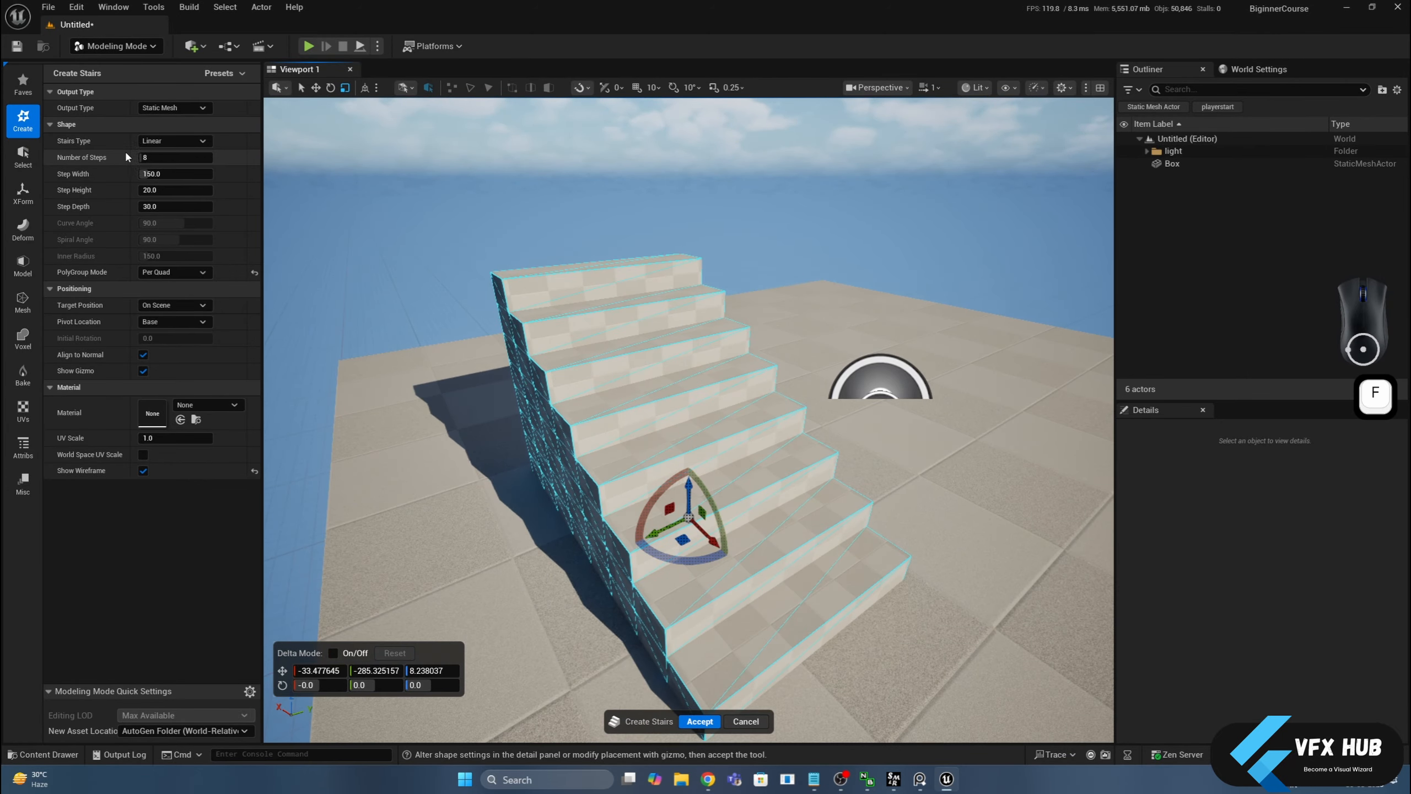
Step: Set the staircase's number of steps to 12
left_click_drag(154, 157, 156, 157)
scroll(529, 241, "down", 6)
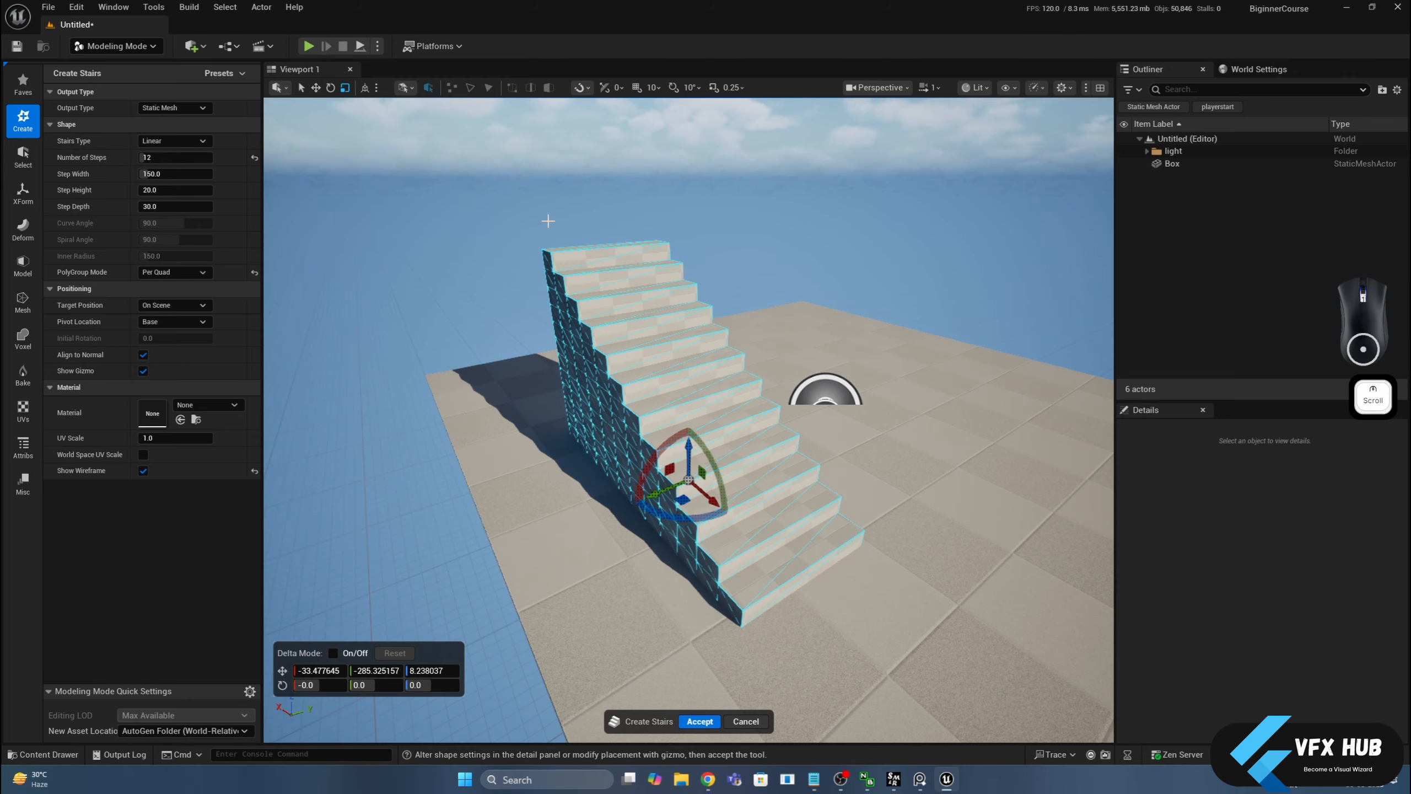
left_click_drag(528, 241, 540, 239)
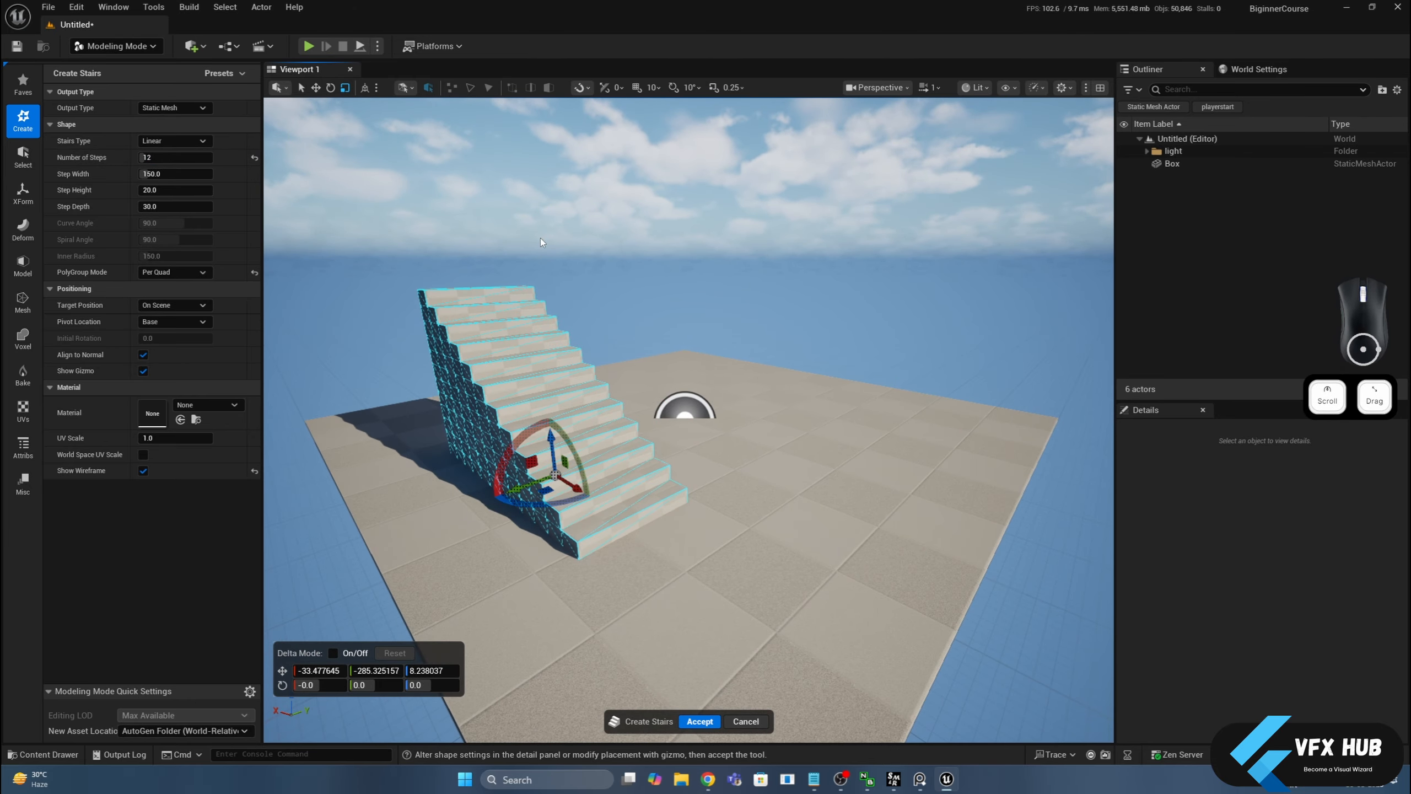
Step: Lower the viewport camera speed to 0.1
left_click(937, 89)
left_click(903, 131)
left_click(817, 46)
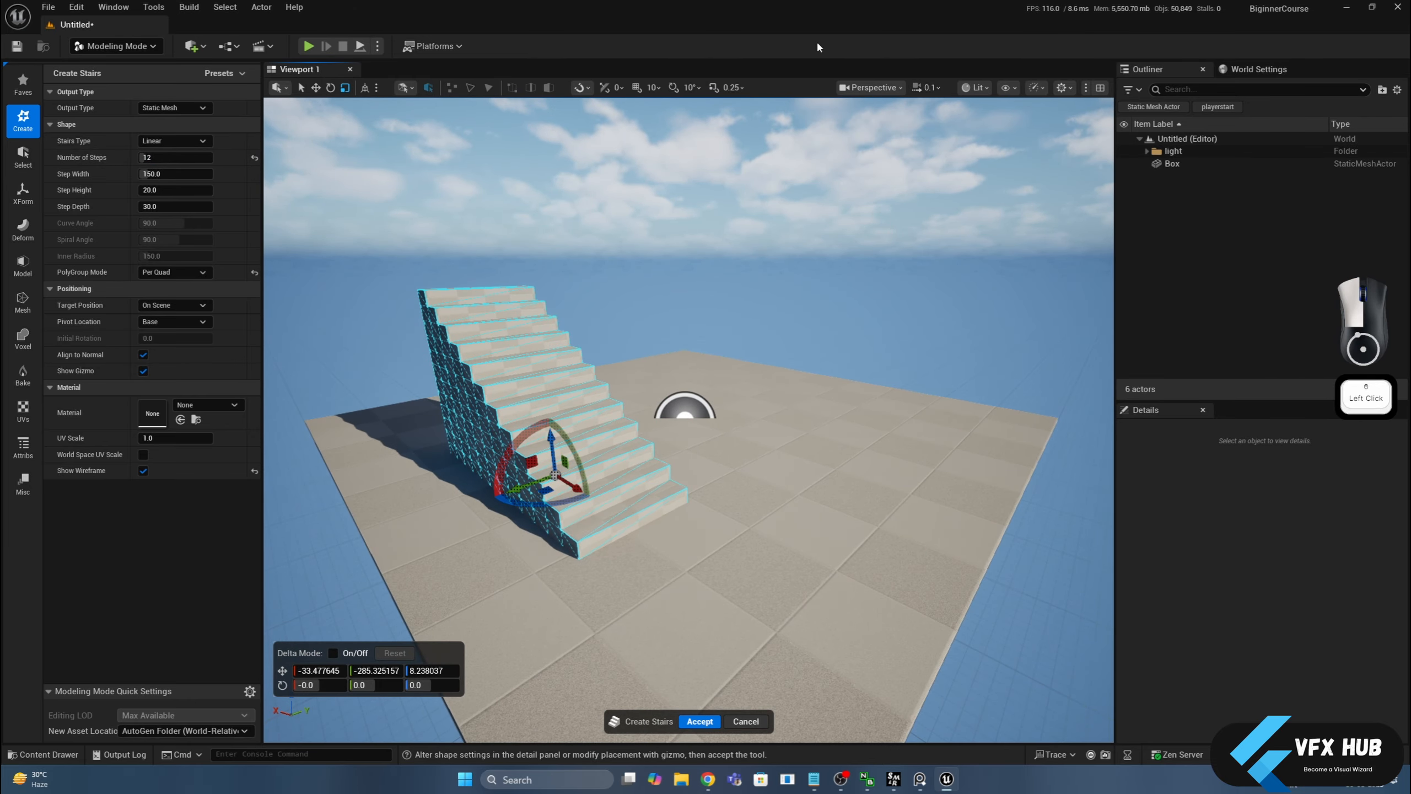
Step: Set the step width to about 128.3, height to about 27.2 and depth to about 51.7, and accept the stairs
middle_click_drag(768, 242, 739, 263)
left_click_drag(740, 263, 658, 261, "alt")
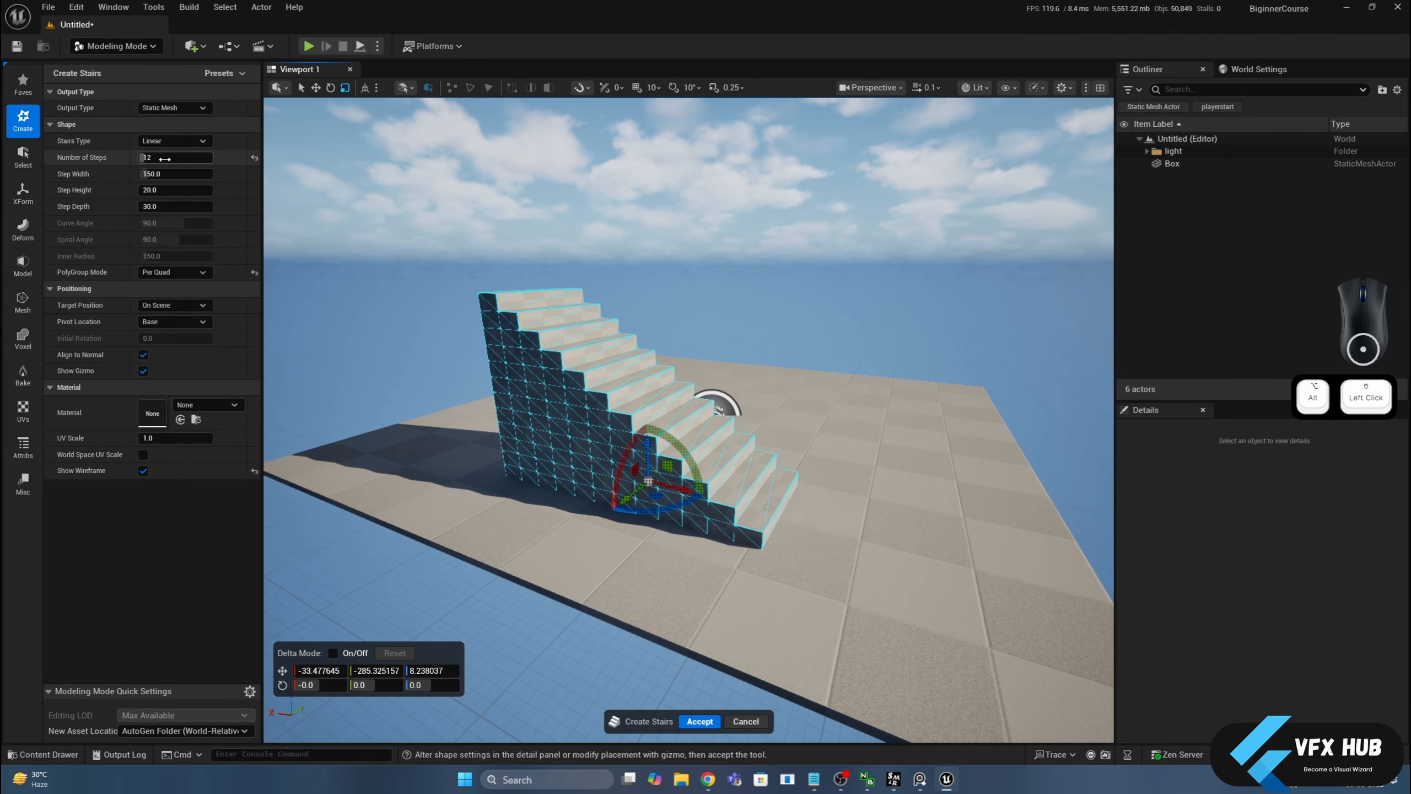
left_click_drag(163, 158, 195, 206)
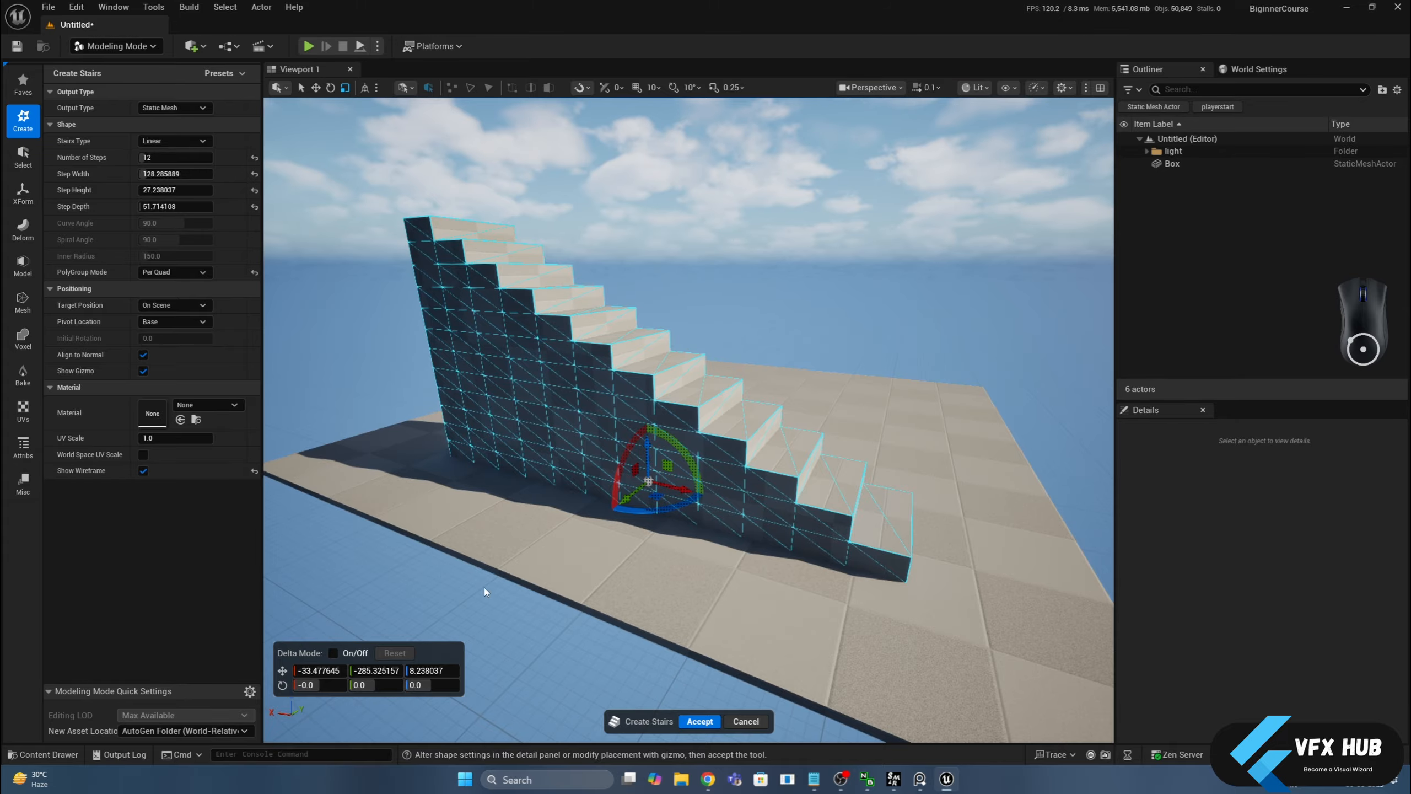
left_click(699, 721)
Step: Delete the finished staircase from the level
left_click_drag(683, 528, 807, 494, "alt")
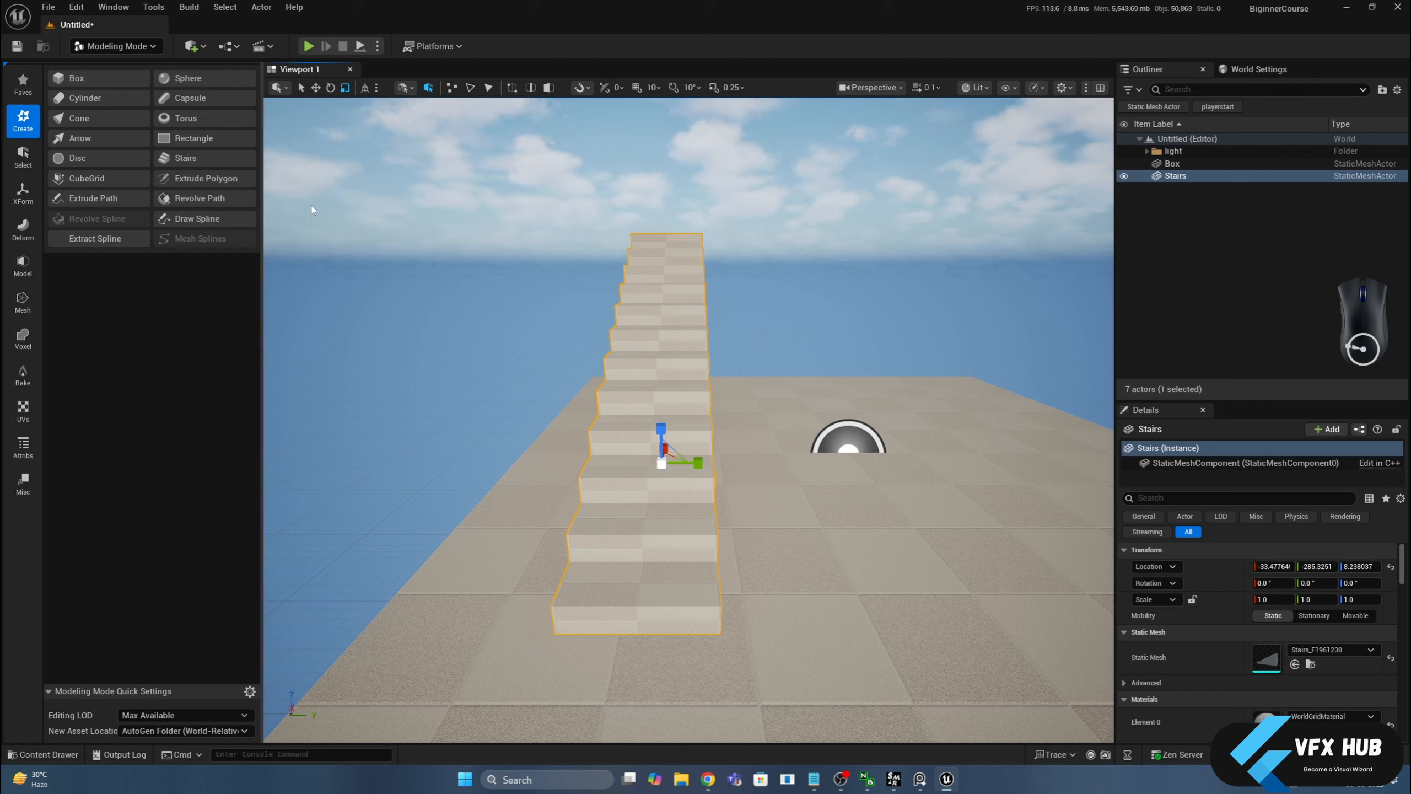
key("Delete")
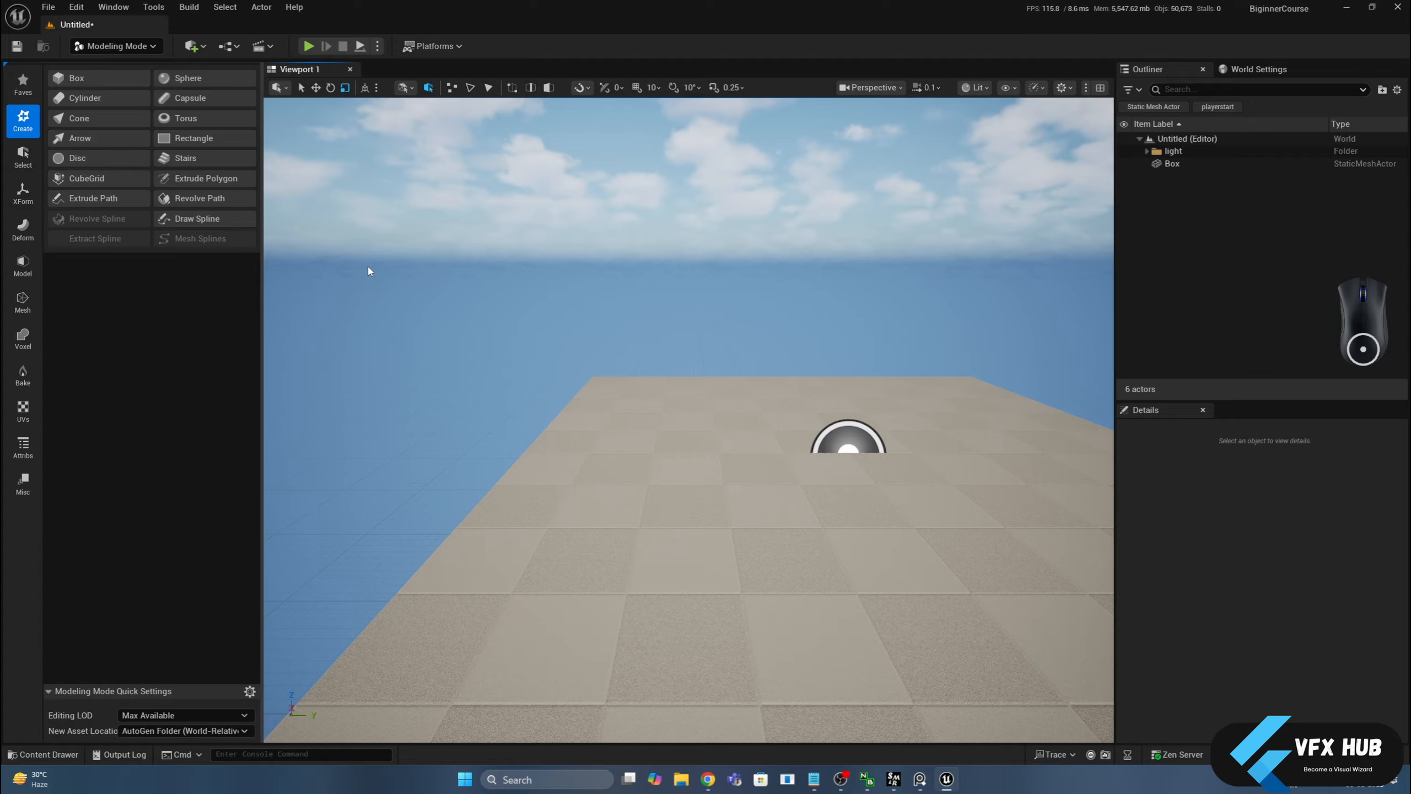
left_click(88, 79)
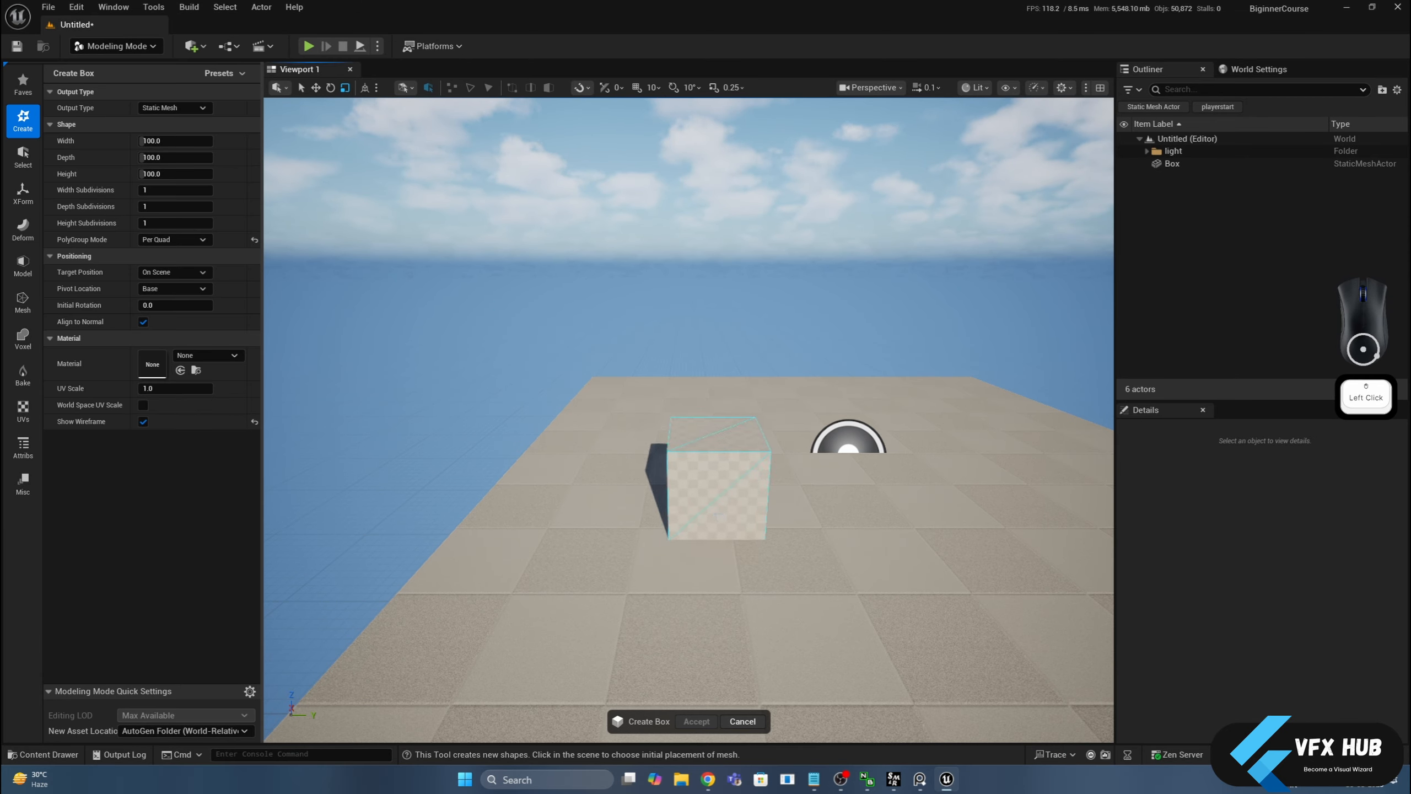
left_click(713, 514)
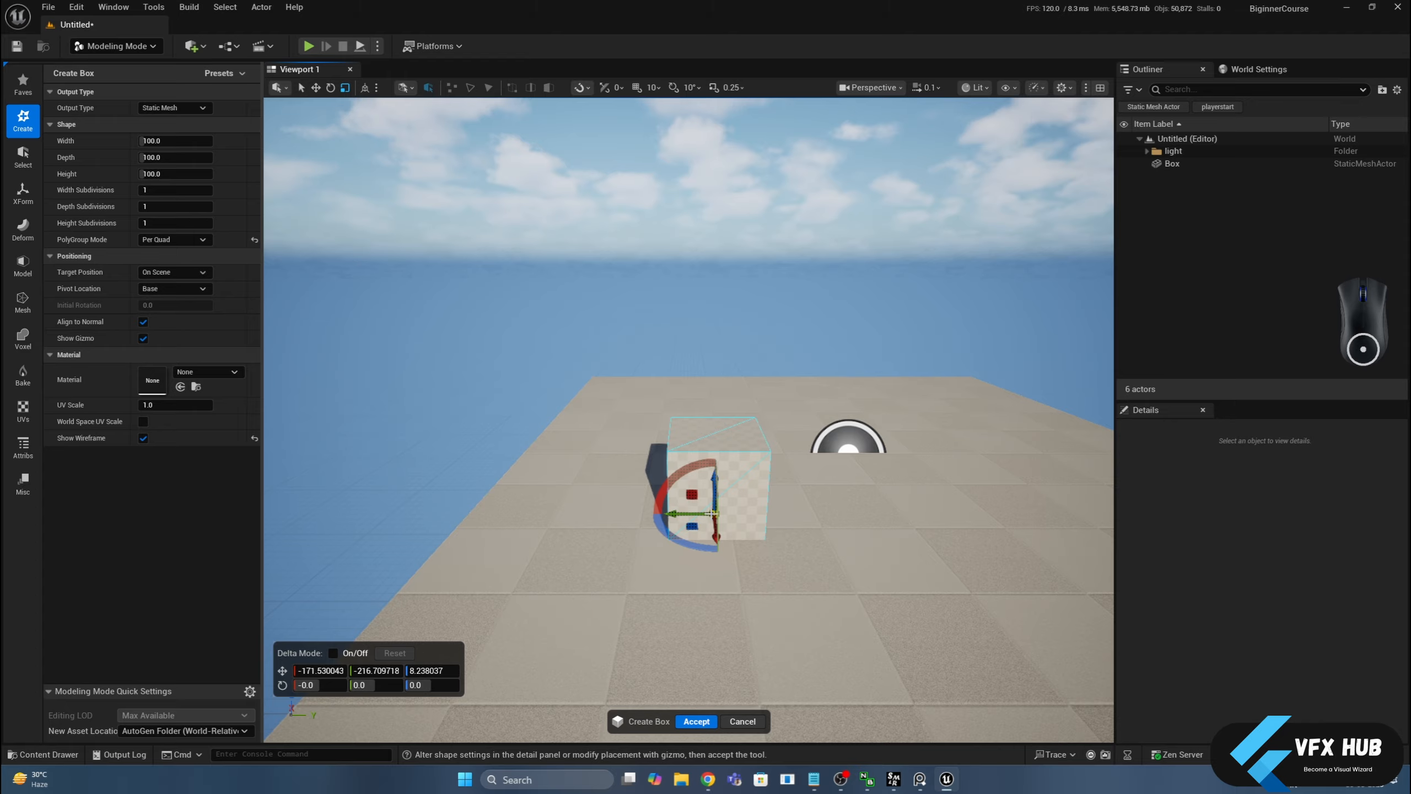
left_click(734, 721)
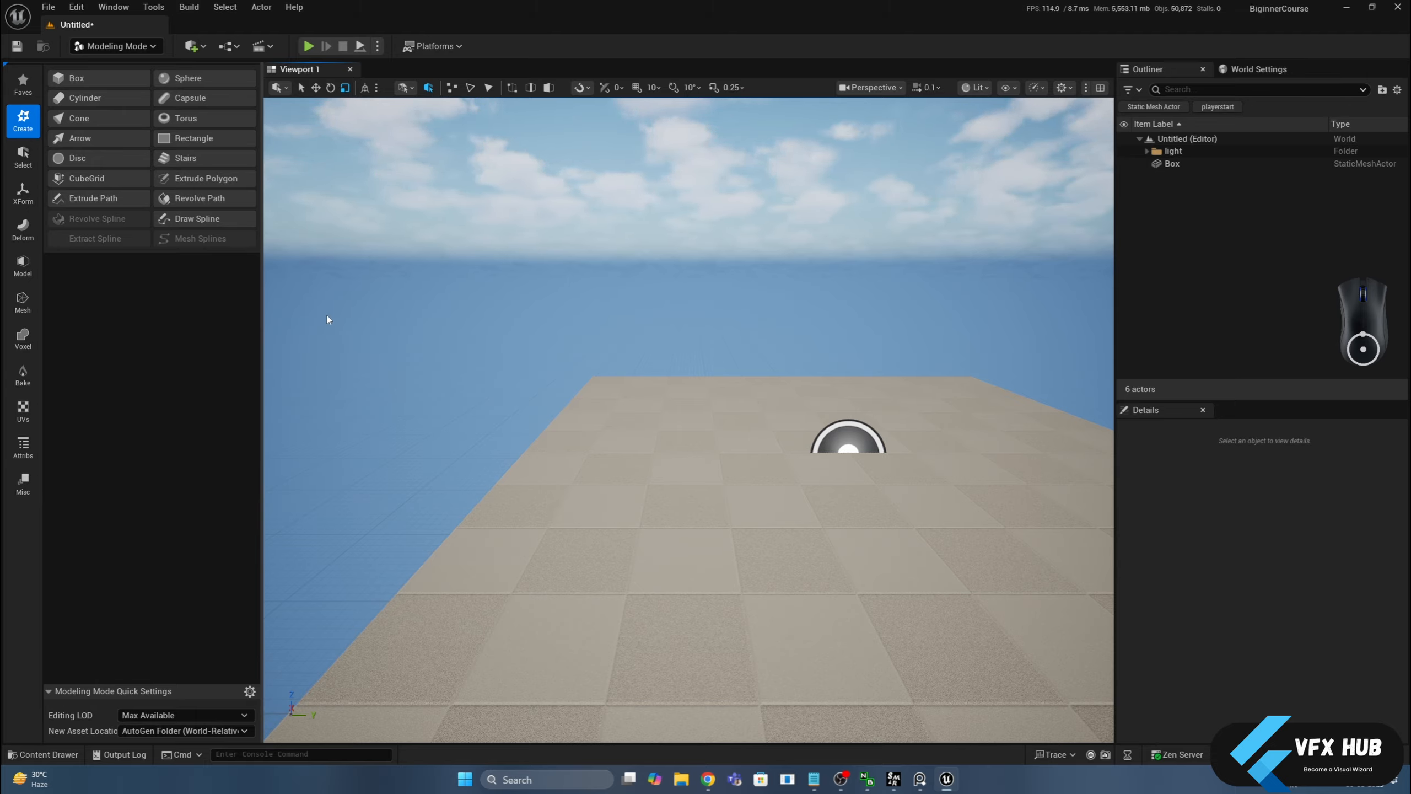
Step: Draw a four-sided polygon on the floor with Extrude Polygon, about 199 units on its closing side, and extrude it about 252 units high
left_click(225, 183)
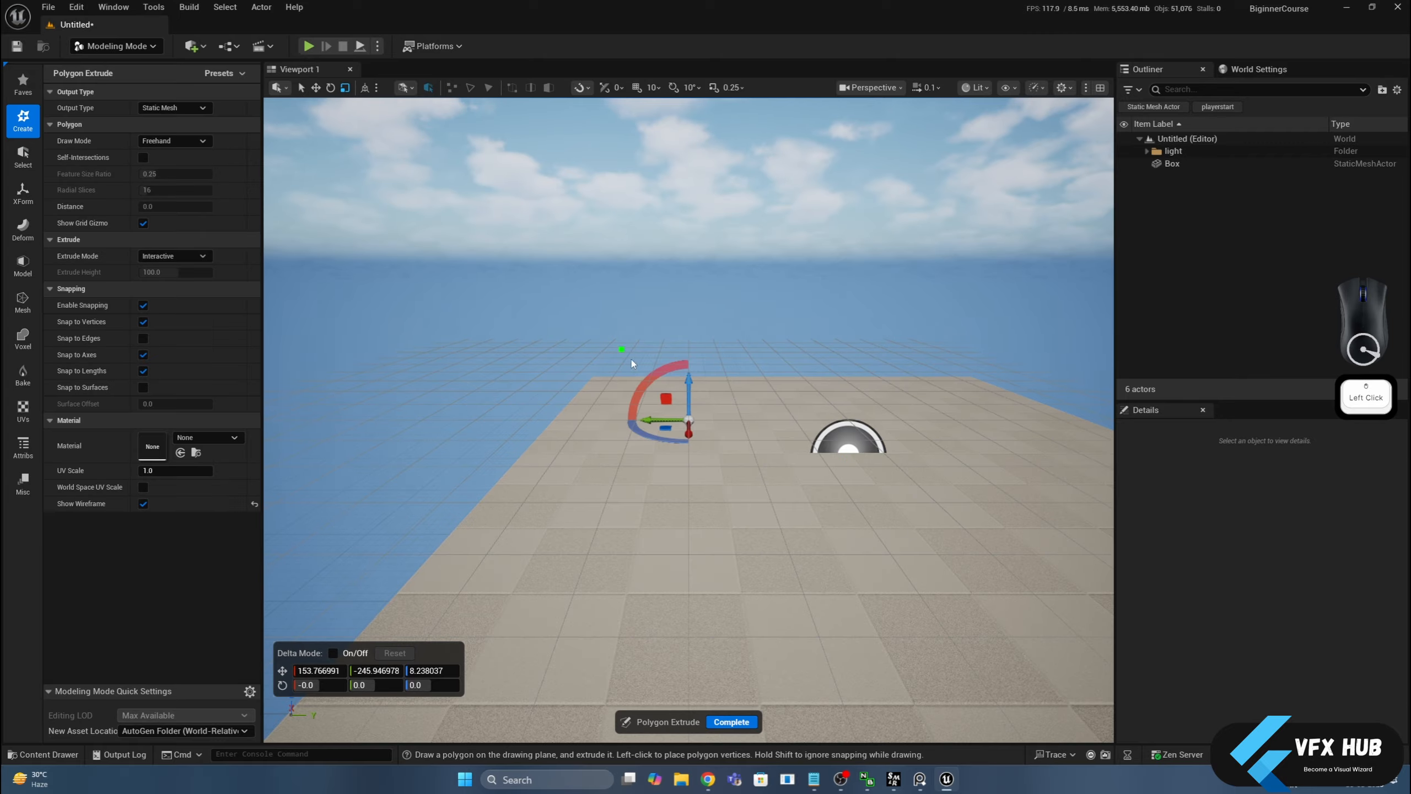
left_click_drag(759, 365, 869, 177, "alt")
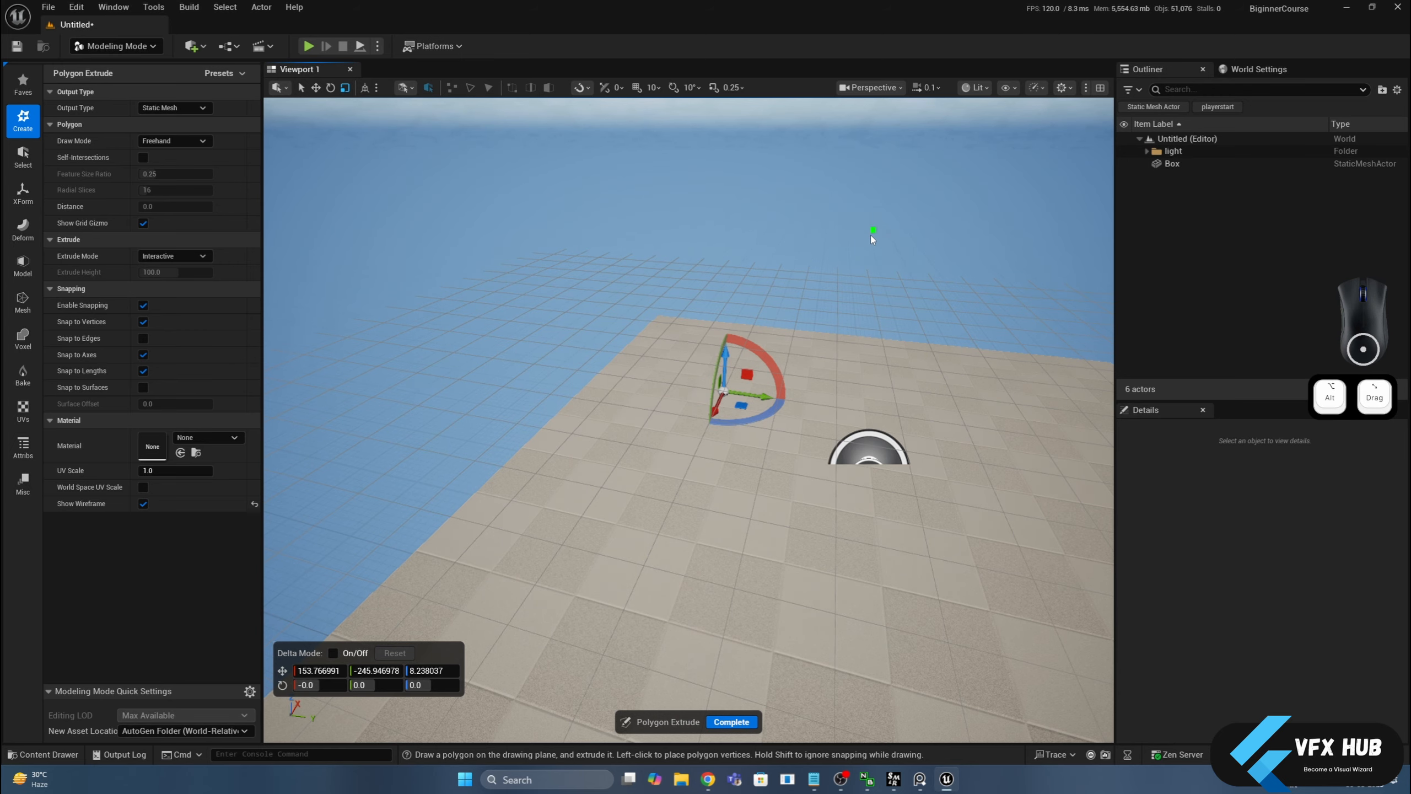
left_click_drag(871, 237, 888, 173, "alt")
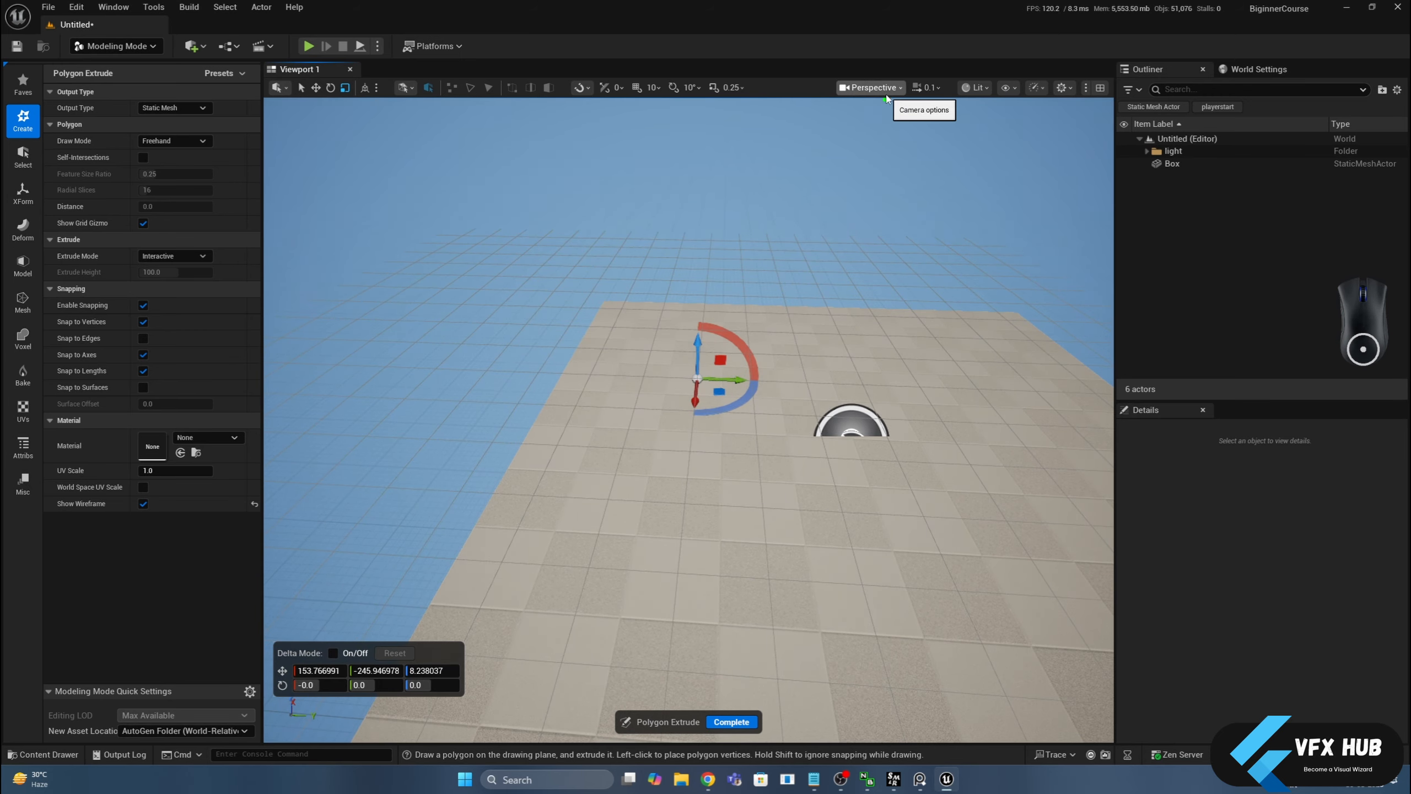
mouse_move(759, 282)
left_mouse_down("alt")
mouse_move(760, 261)
mouse_move(759, 282)
left_mouse_up("alt")
scroll(759, 282, "down", 2)
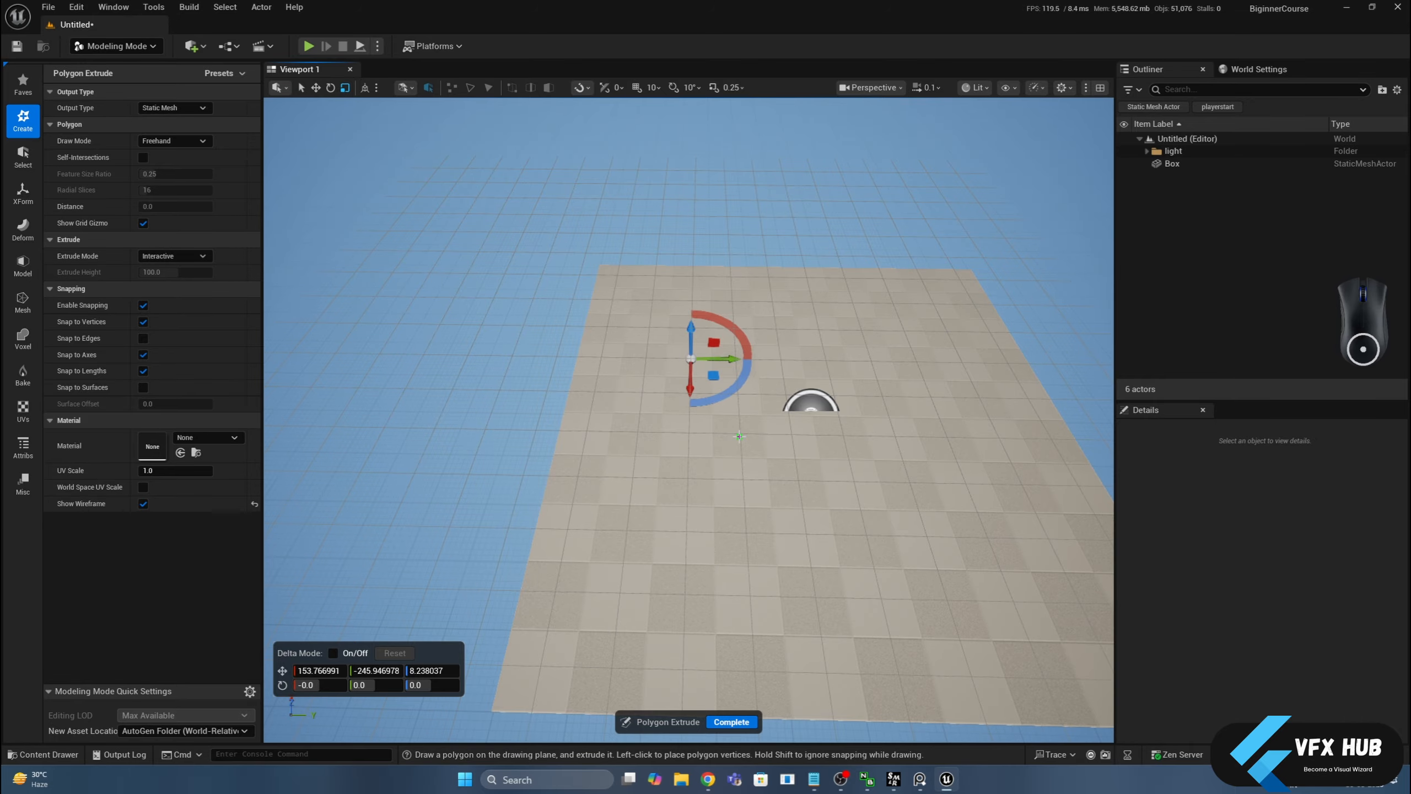
left_click_drag(738, 437, 705, 429)
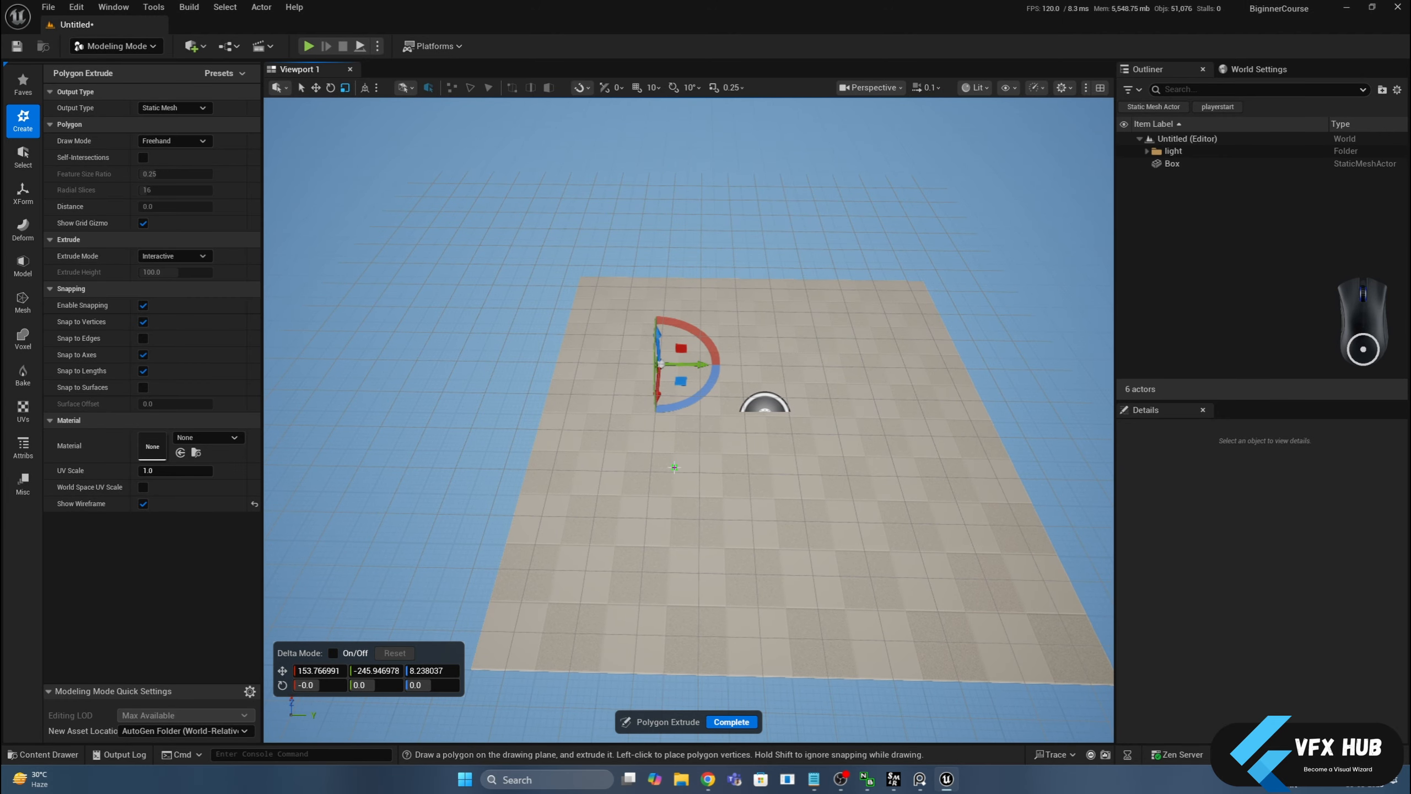
left_click(700, 431)
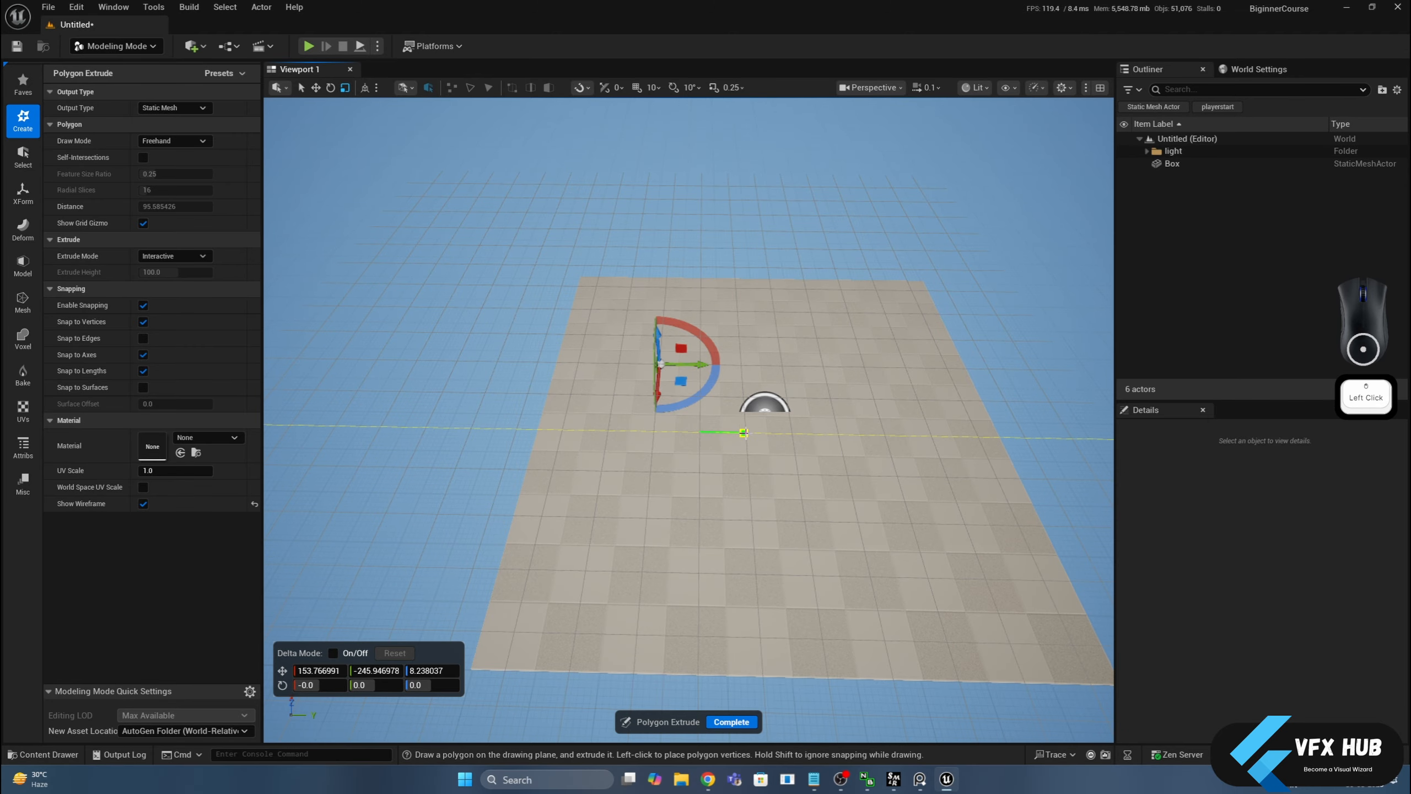
left_click(792, 434)
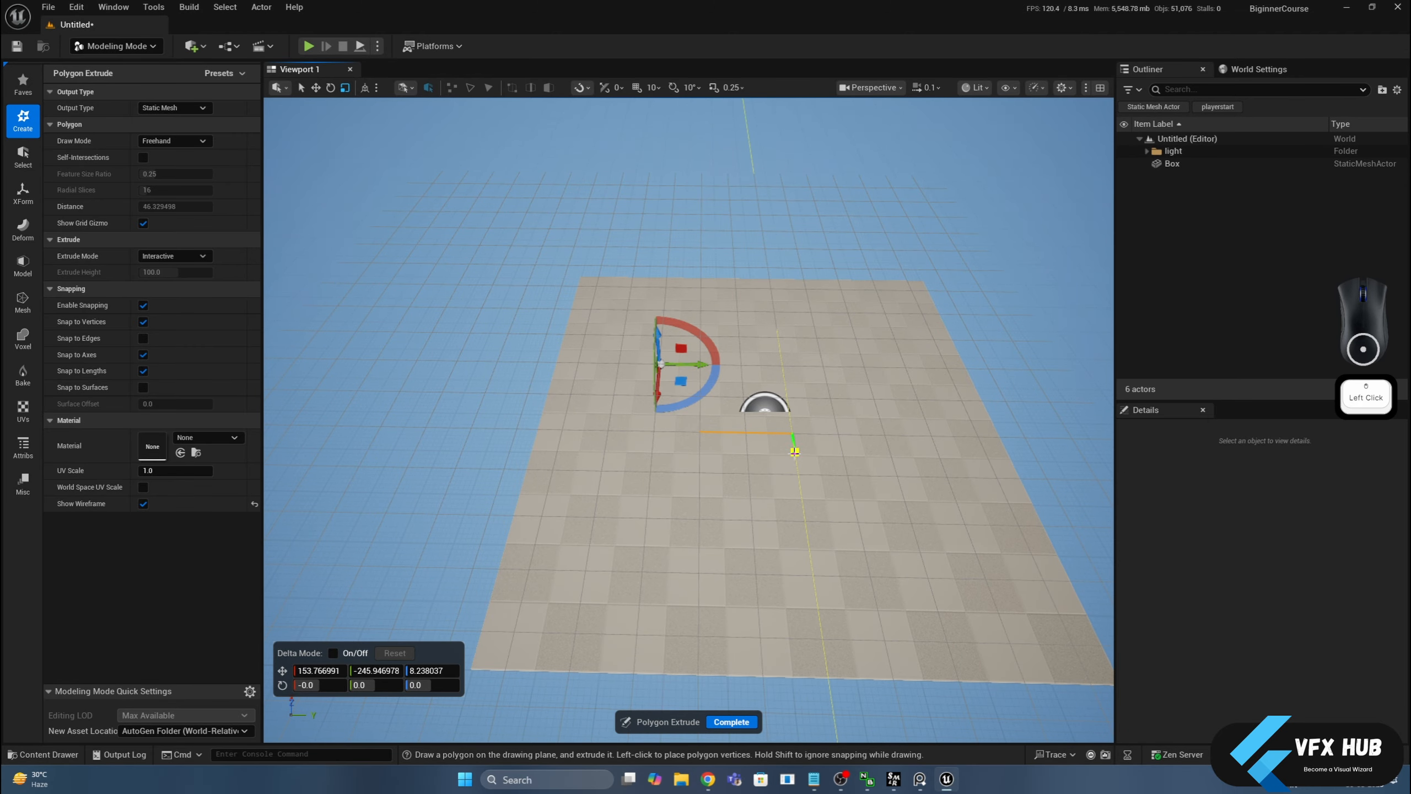
left_click(804, 520)
left_click(699, 520)
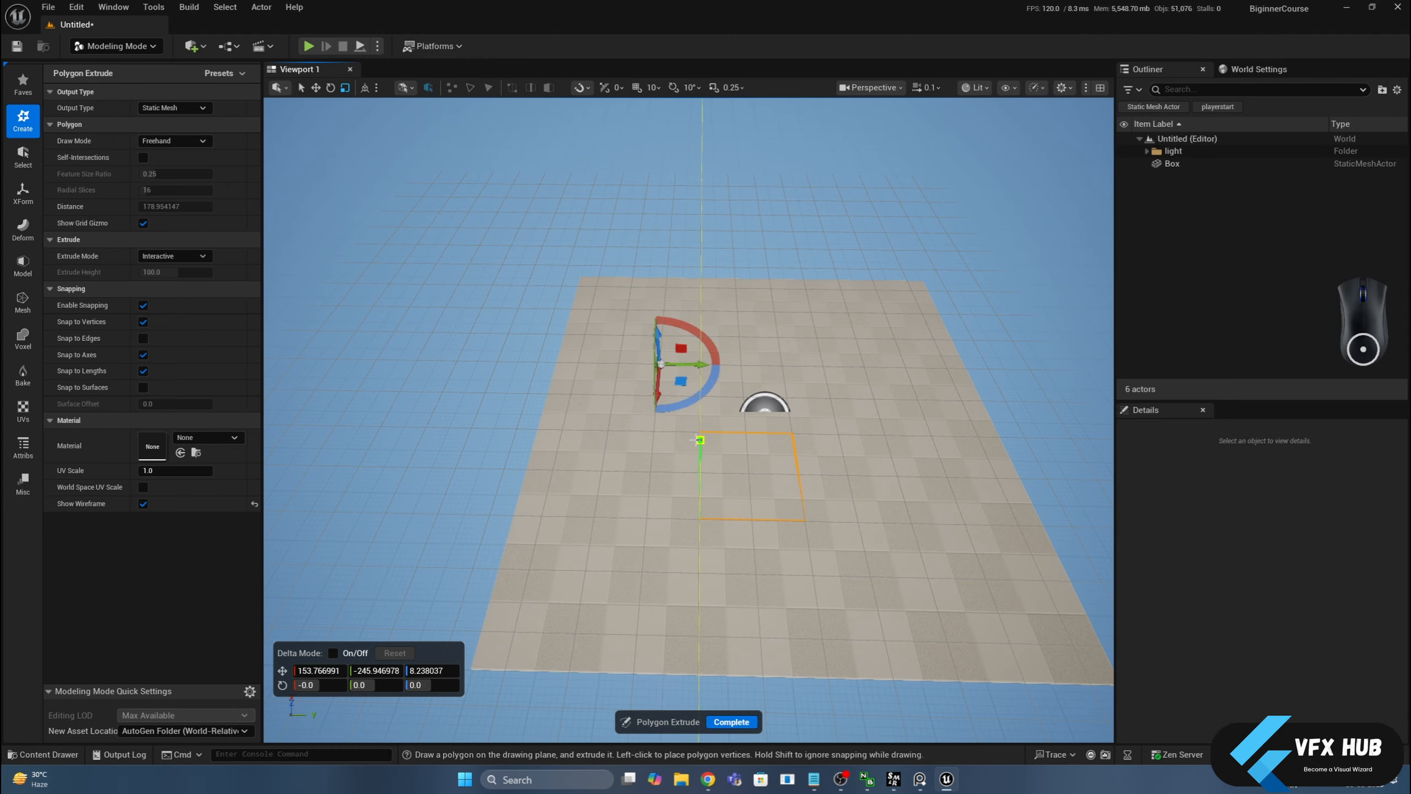
left_click(699, 433)
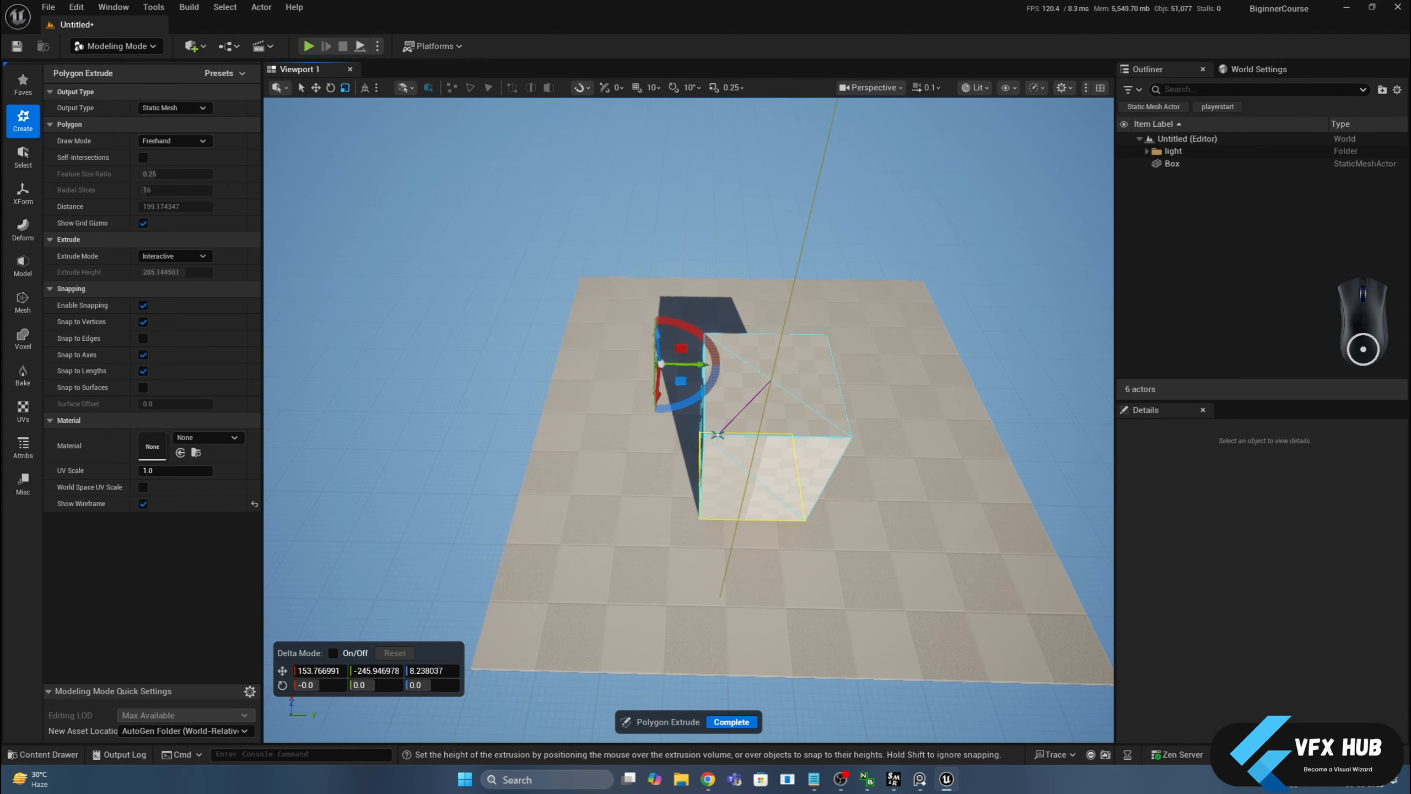
left_click_drag(716, 434, 695, 414, "alt")
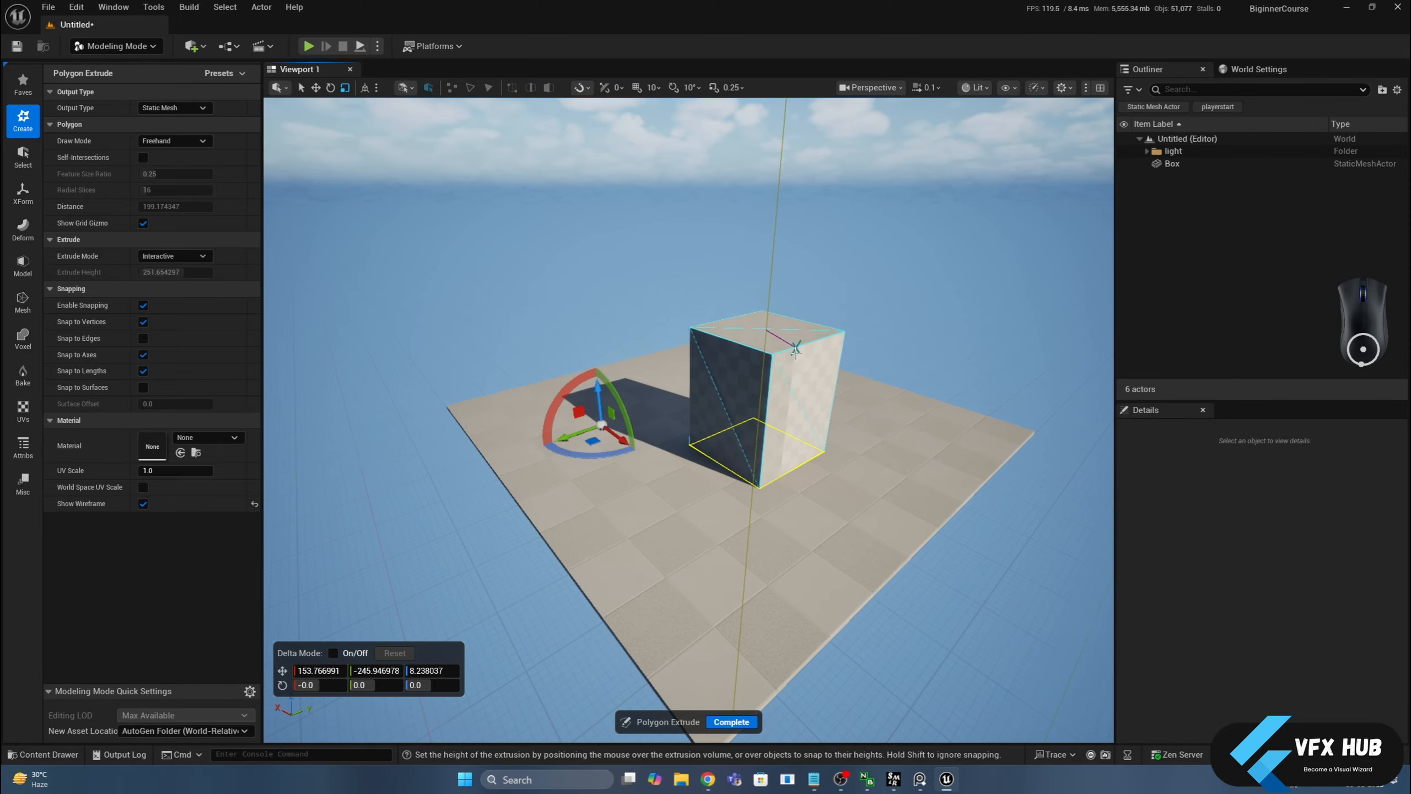
left_click(795, 347)
Step: Draw a diamond-shaped polygon with a closing side of about 138 units near the floor's edge and extrude it into a low block
left_click_drag(796, 347, 833, 515, "alt")
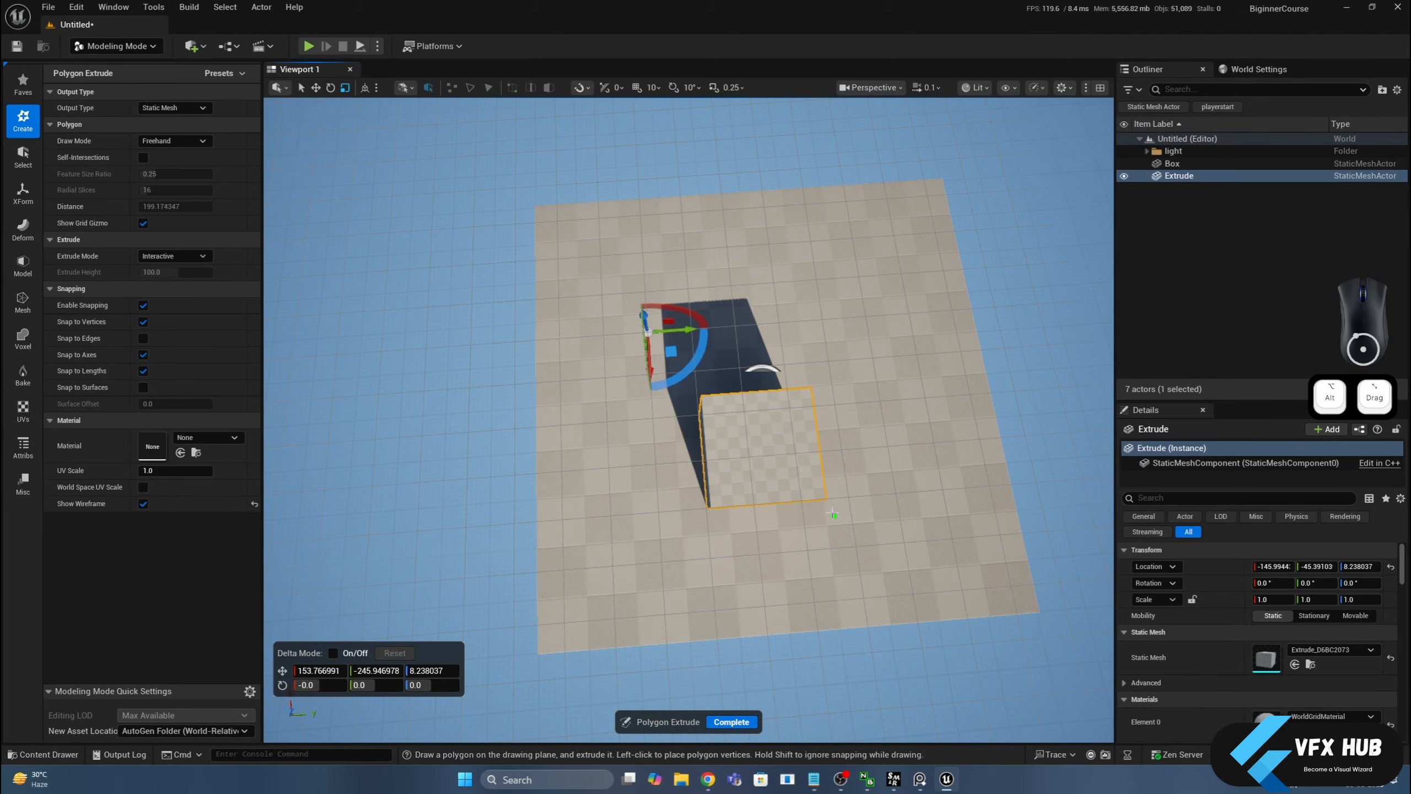
left_click(769, 243)
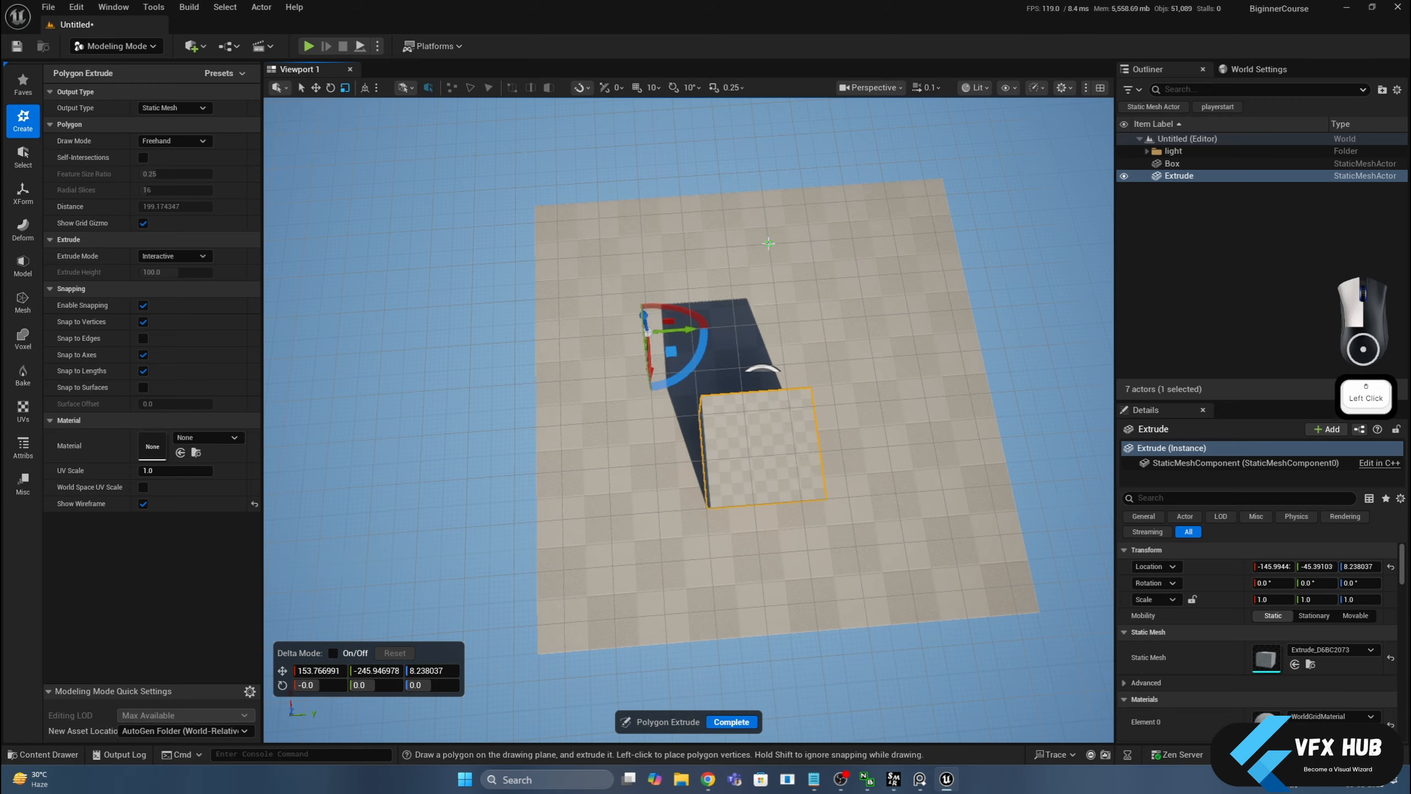
left_click(803, 206)
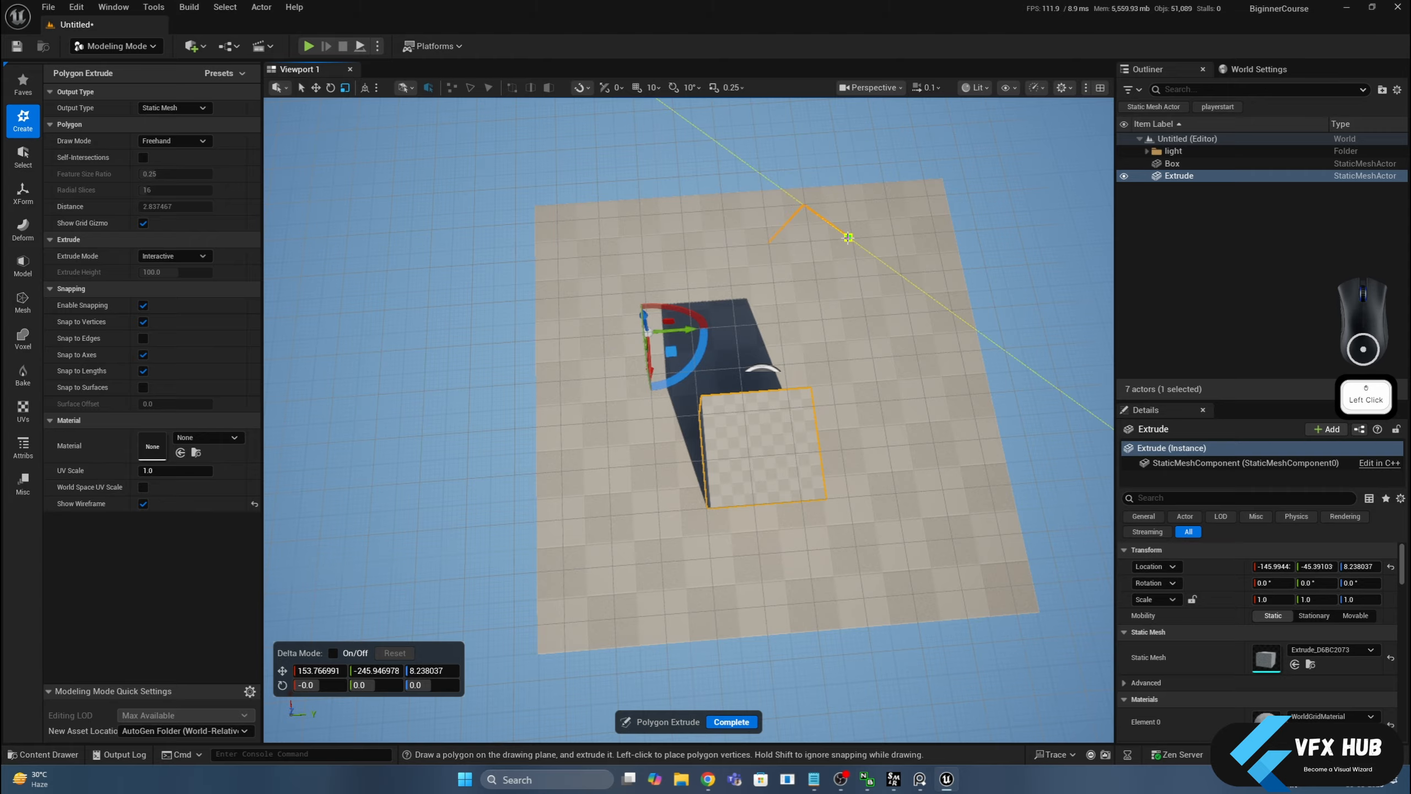
left_click(849, 238)
left_click(773, 247)
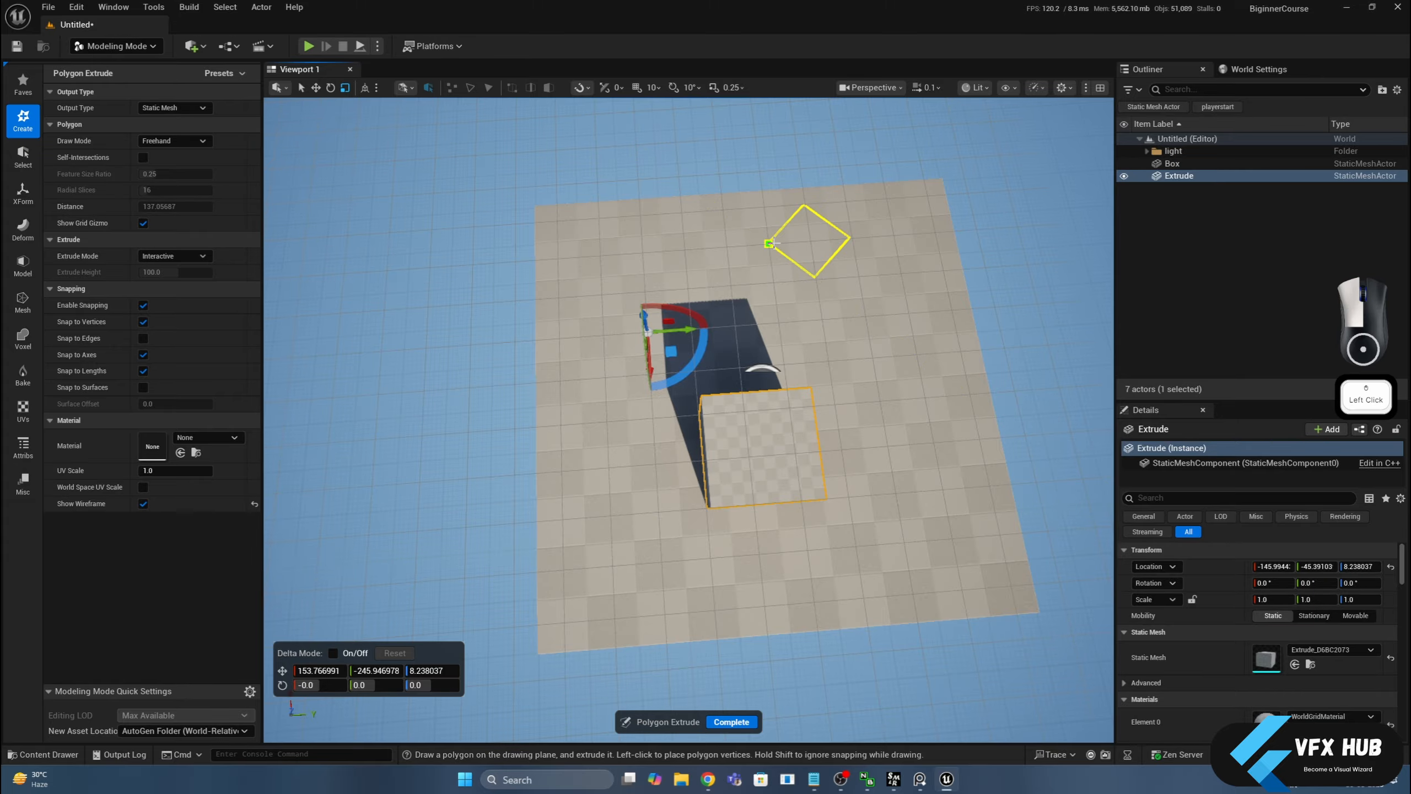
left_click(744, 263)
Step: Draw a closed irregular polygon with twelve corners on the empty floor area near a corner
left_click_drag(743, 263, 774, 326, "alt")
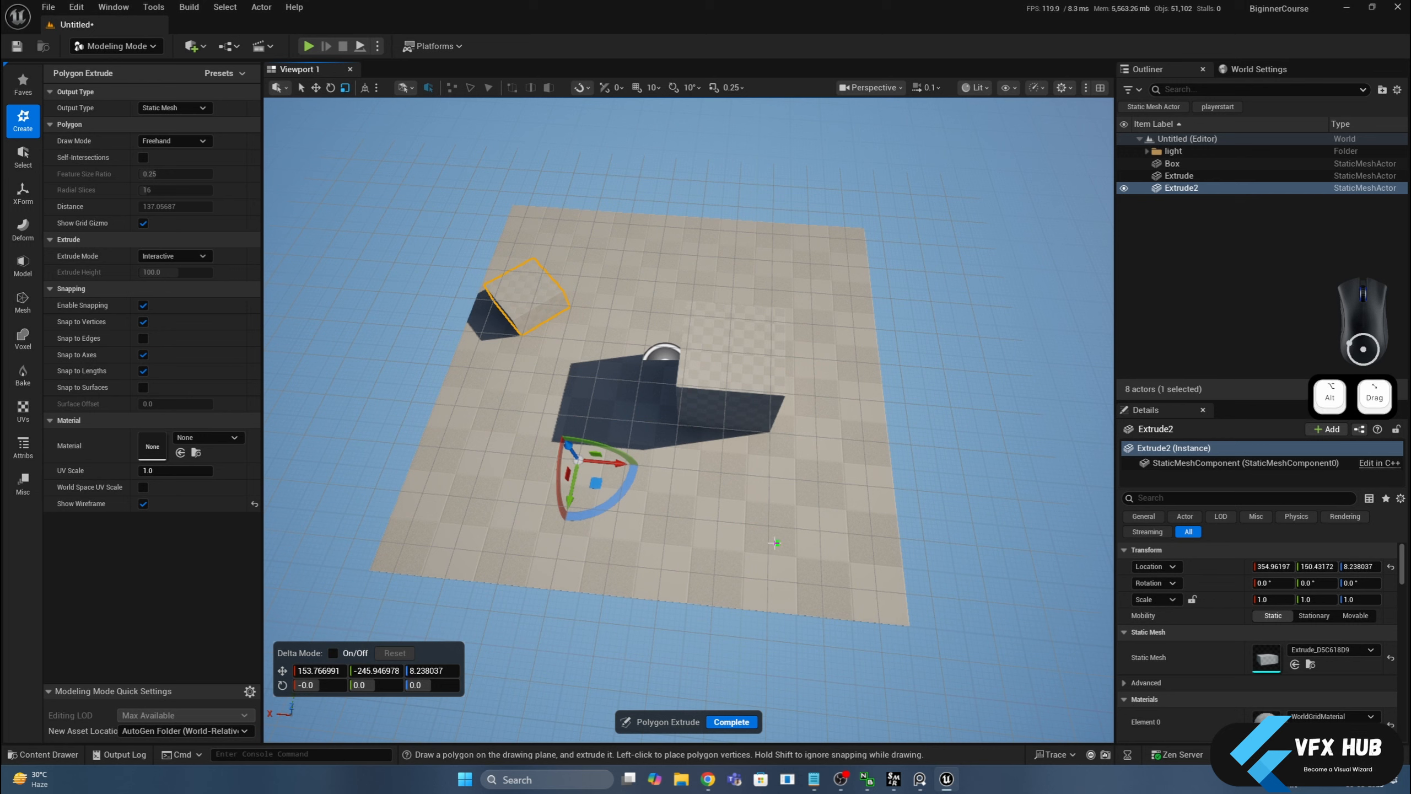
left_click(743, 577)
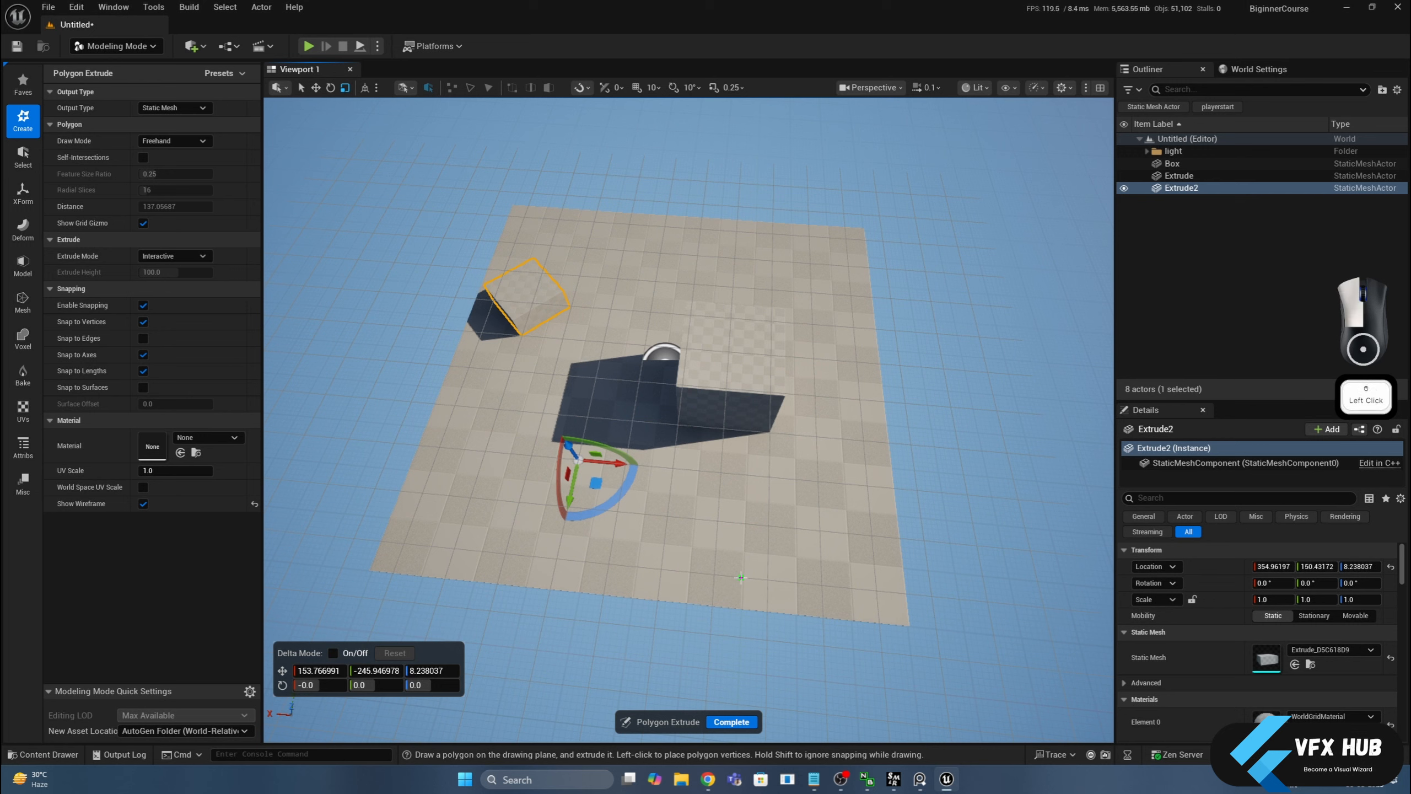
left_click(762, 557)
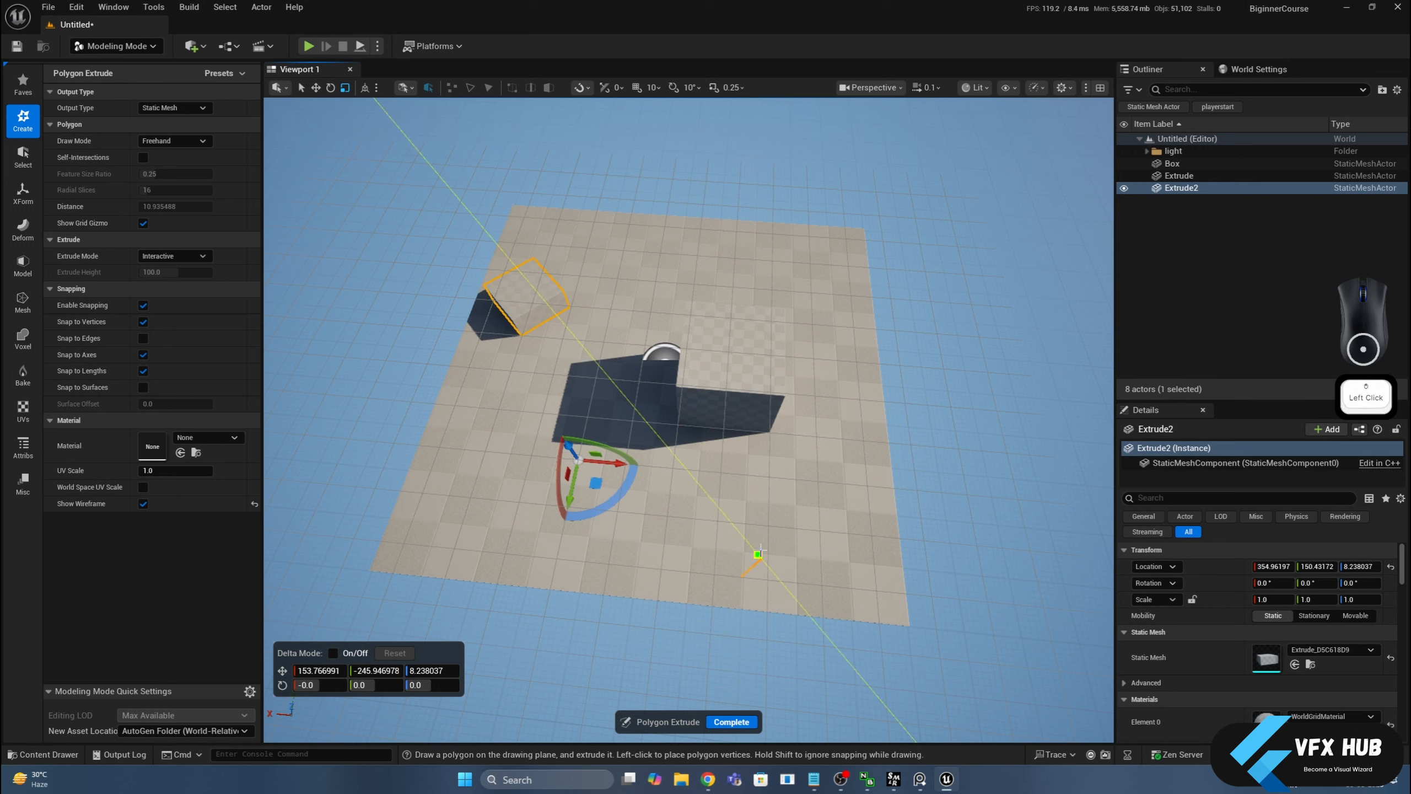
left_click(782, 526)
left_click(783, 503)
left_click(819, 488)
left_click(818, 465)
left_click(865, 468)
left_click(870, 517)
left_click(893, 537)
left_click(875, 557)
left_click(834, 563)
left_click(806, 597)
left_click(743, 577)
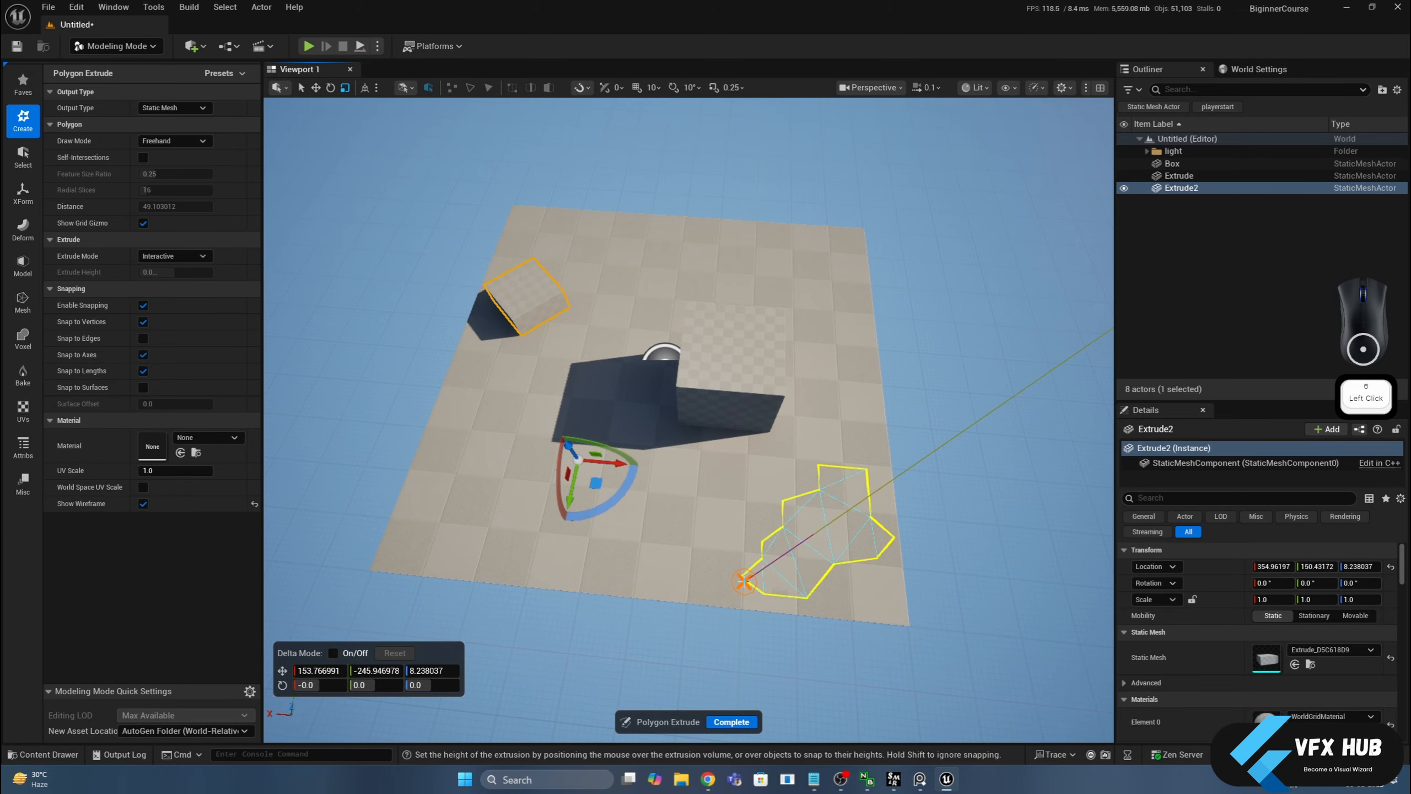
Step: Extrude the irregular outline upward into a solid and complete the Polygon Extrude operation
left_click(750, 578)
left_click_drag(751, 578, 500, 539, "alt")
left_click_drag(581, 477, 664, 533, "alt")
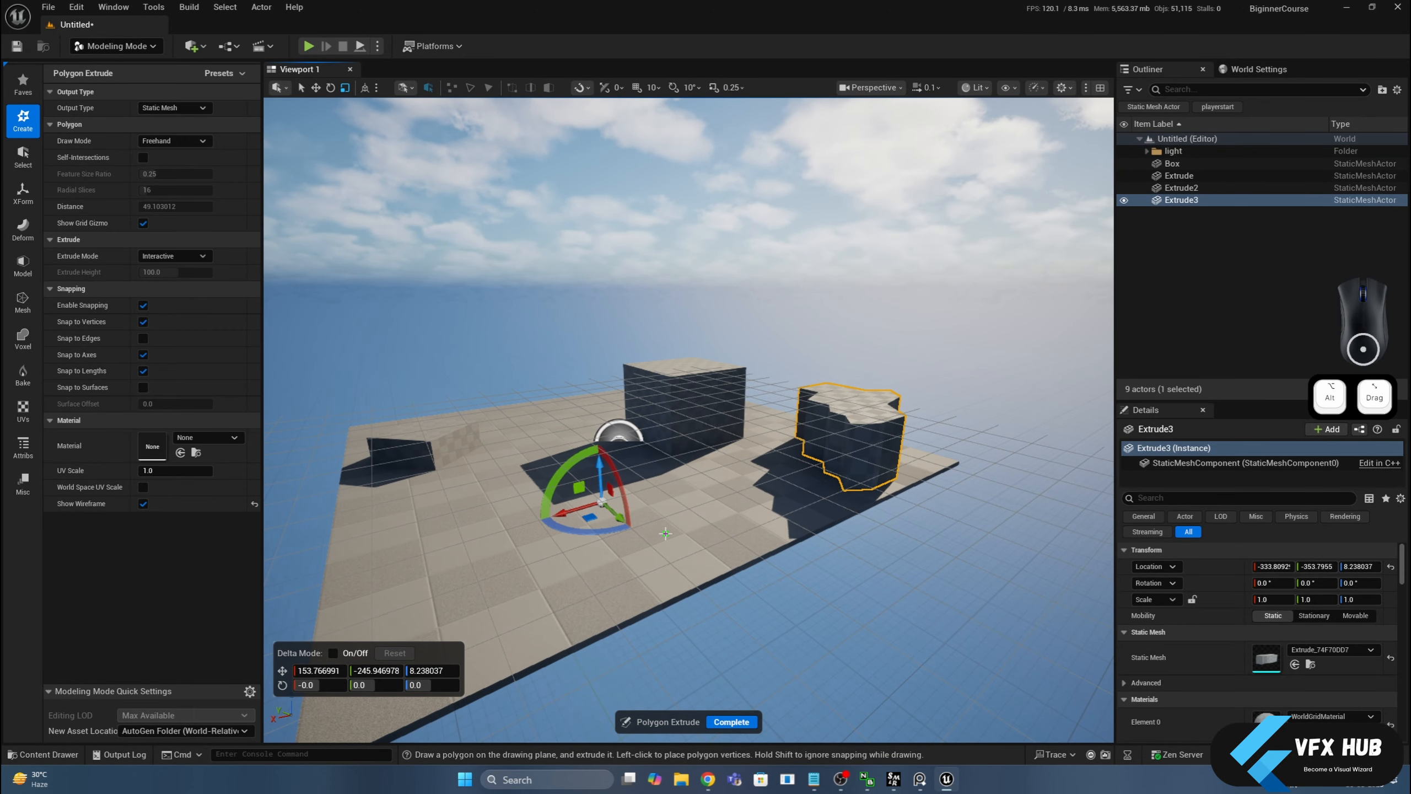
left_click(731, 722)
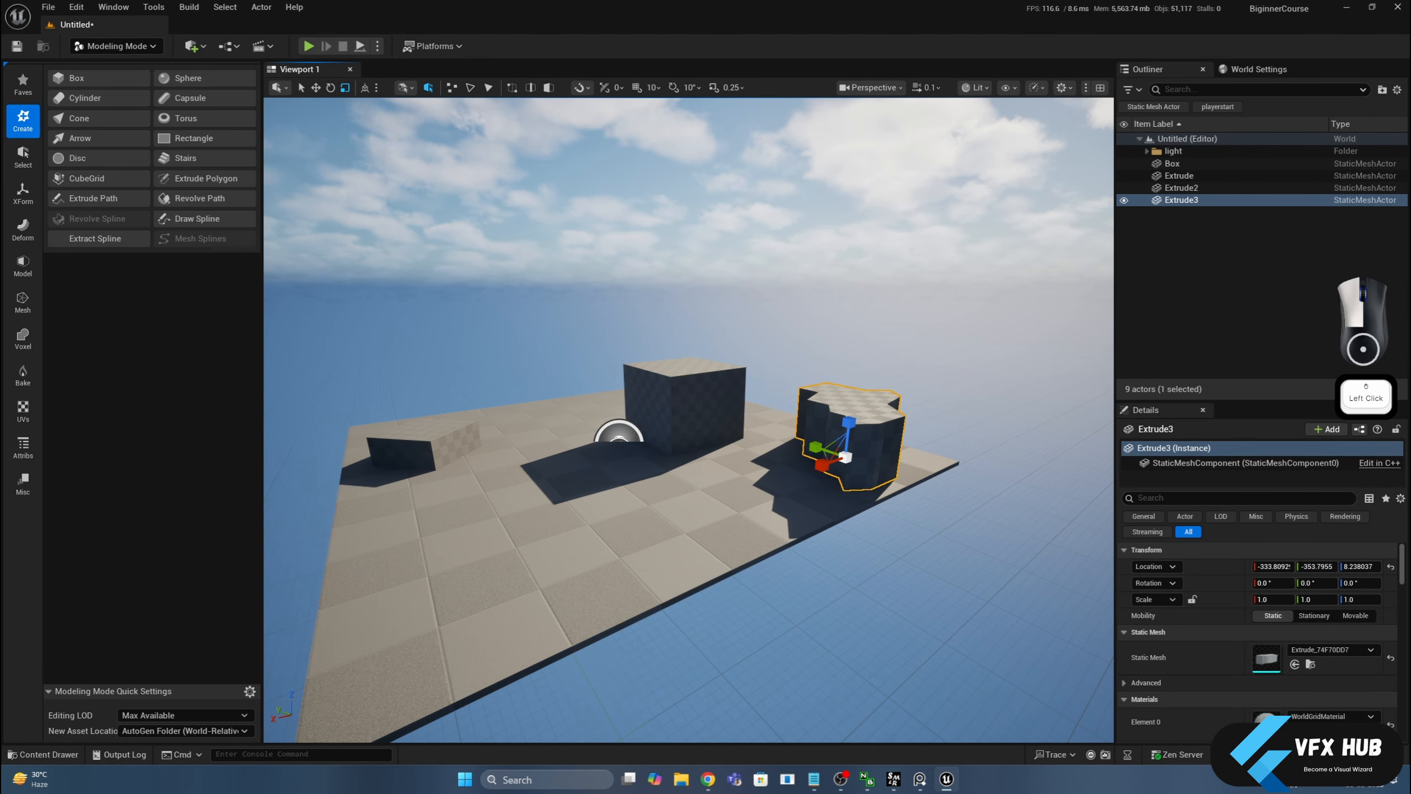
Step: Select all three extruded polygon shapes and delete them from the level
left_click(836, 442)
left_click(837, 442)
left_click(689, 427)
left_click(406, 452)
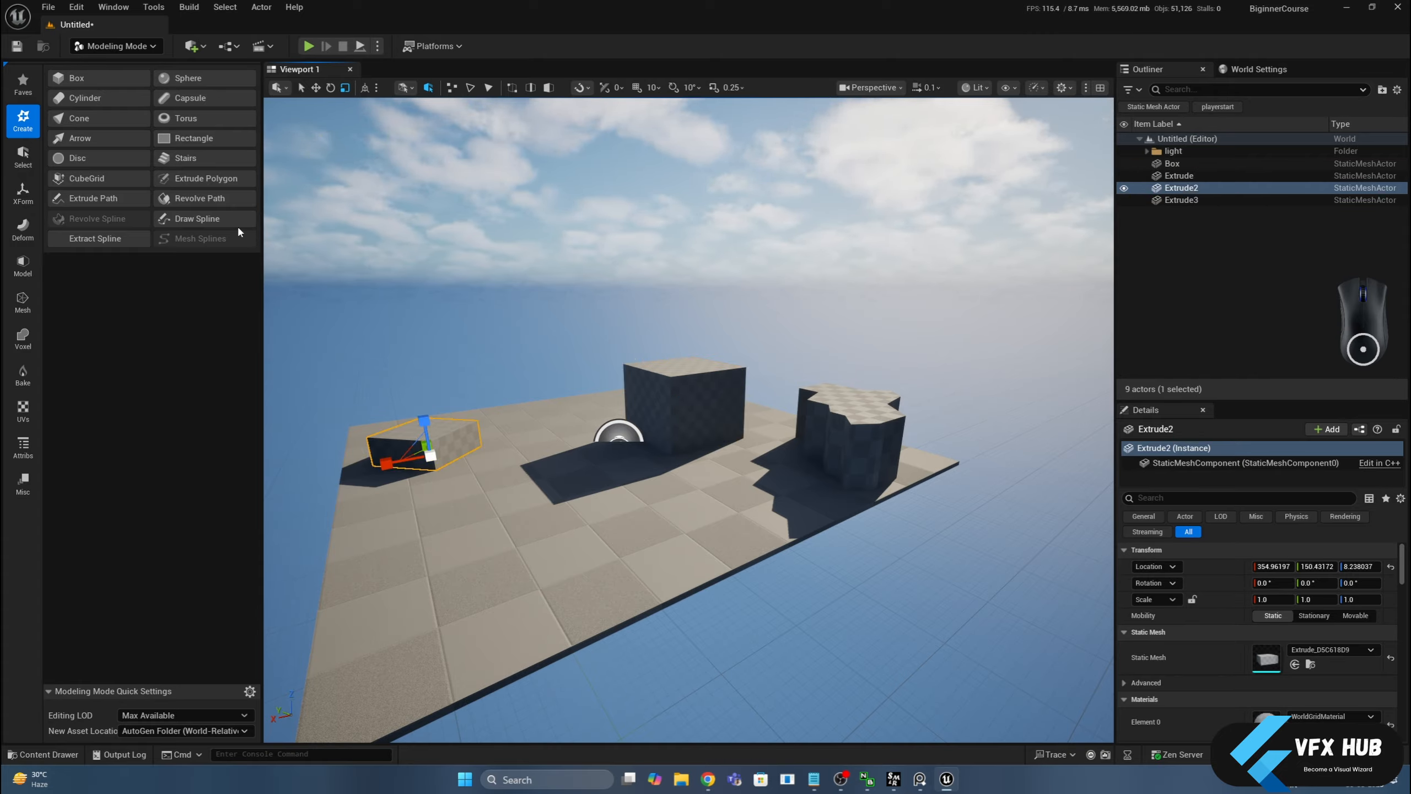
left_click(666, 385, "shift")
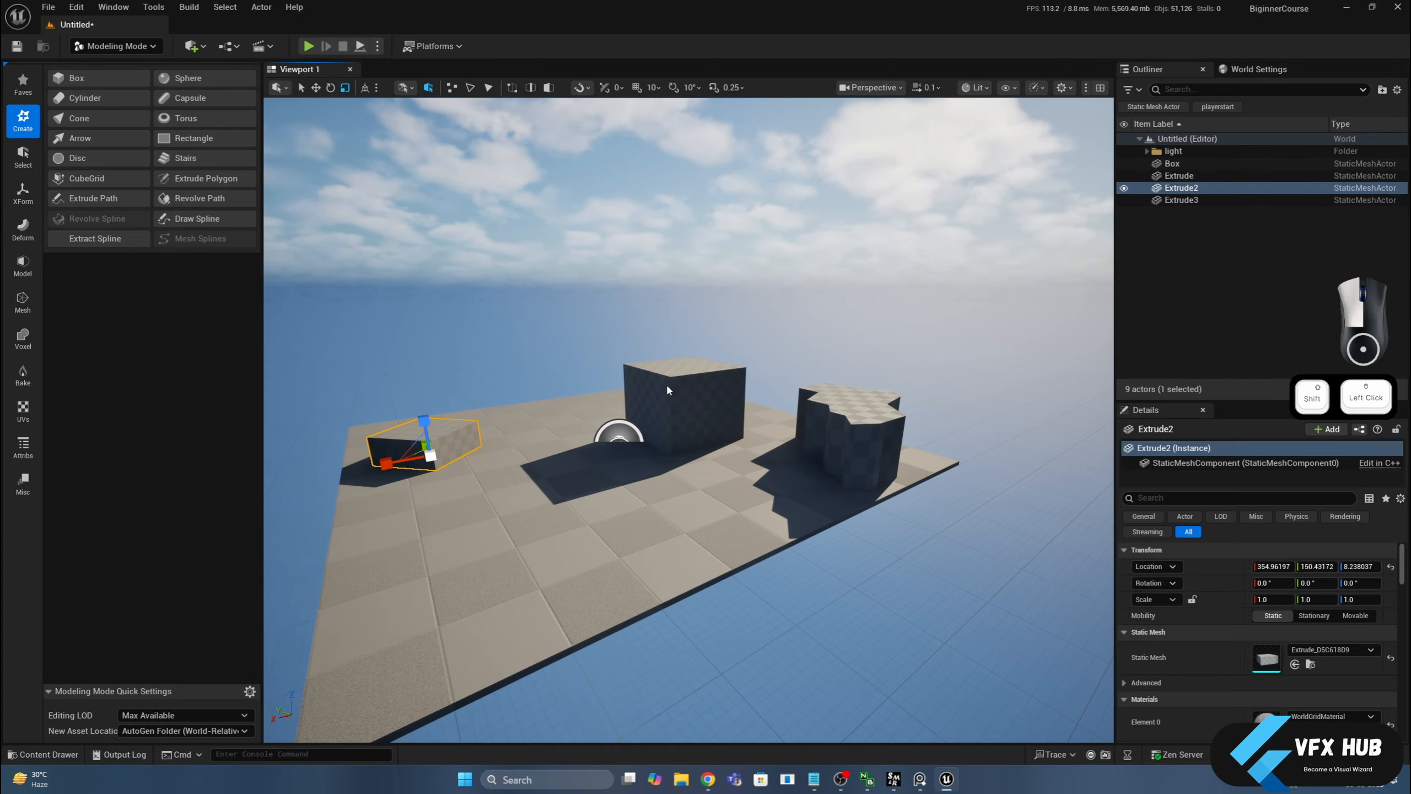
left_click(867, 423, "shift")
key("Delete")
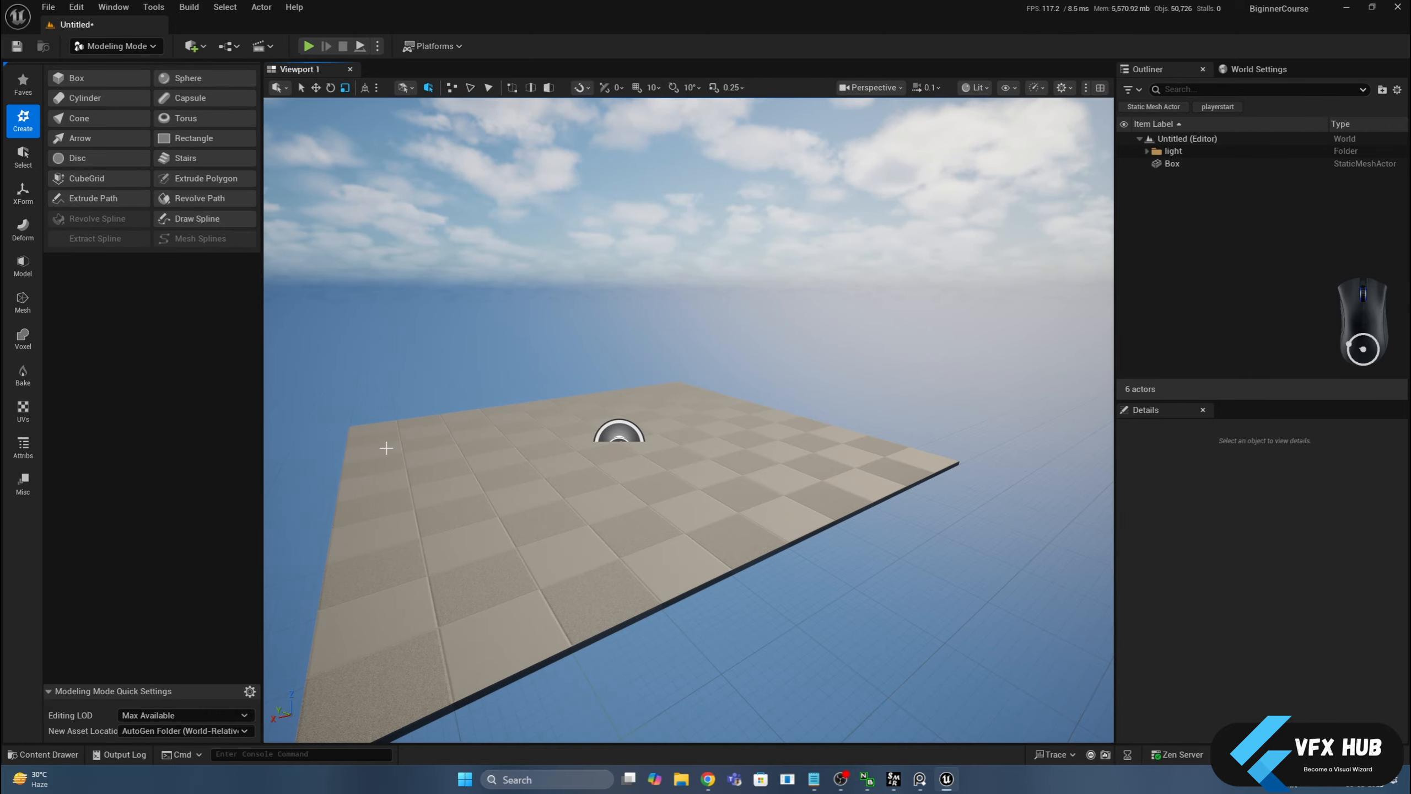
Step: Start the Extrude Path tool and switch the viewport to the Top view of the floor
left_click_drag(386, 447, 466, 352, "alt")
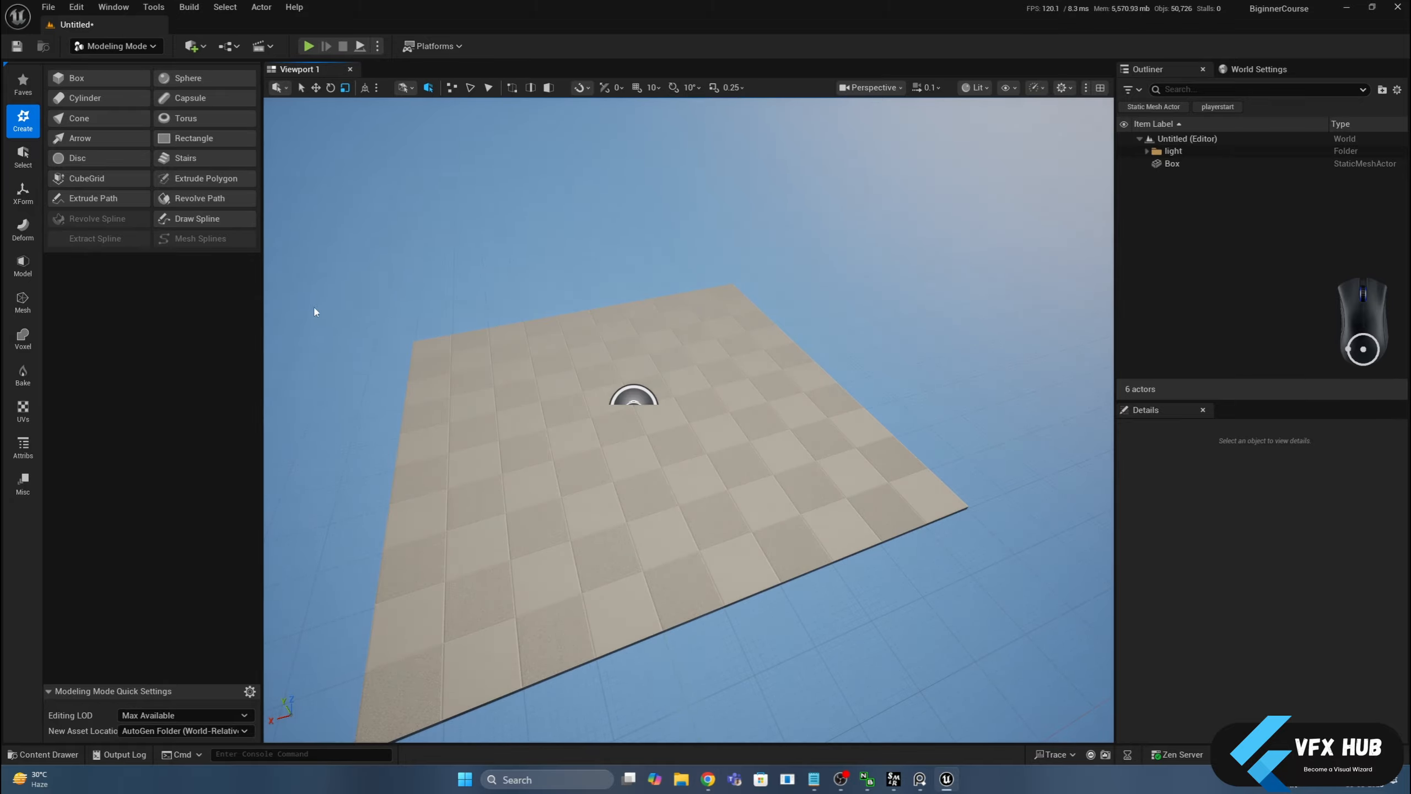
left_click(114, 200)
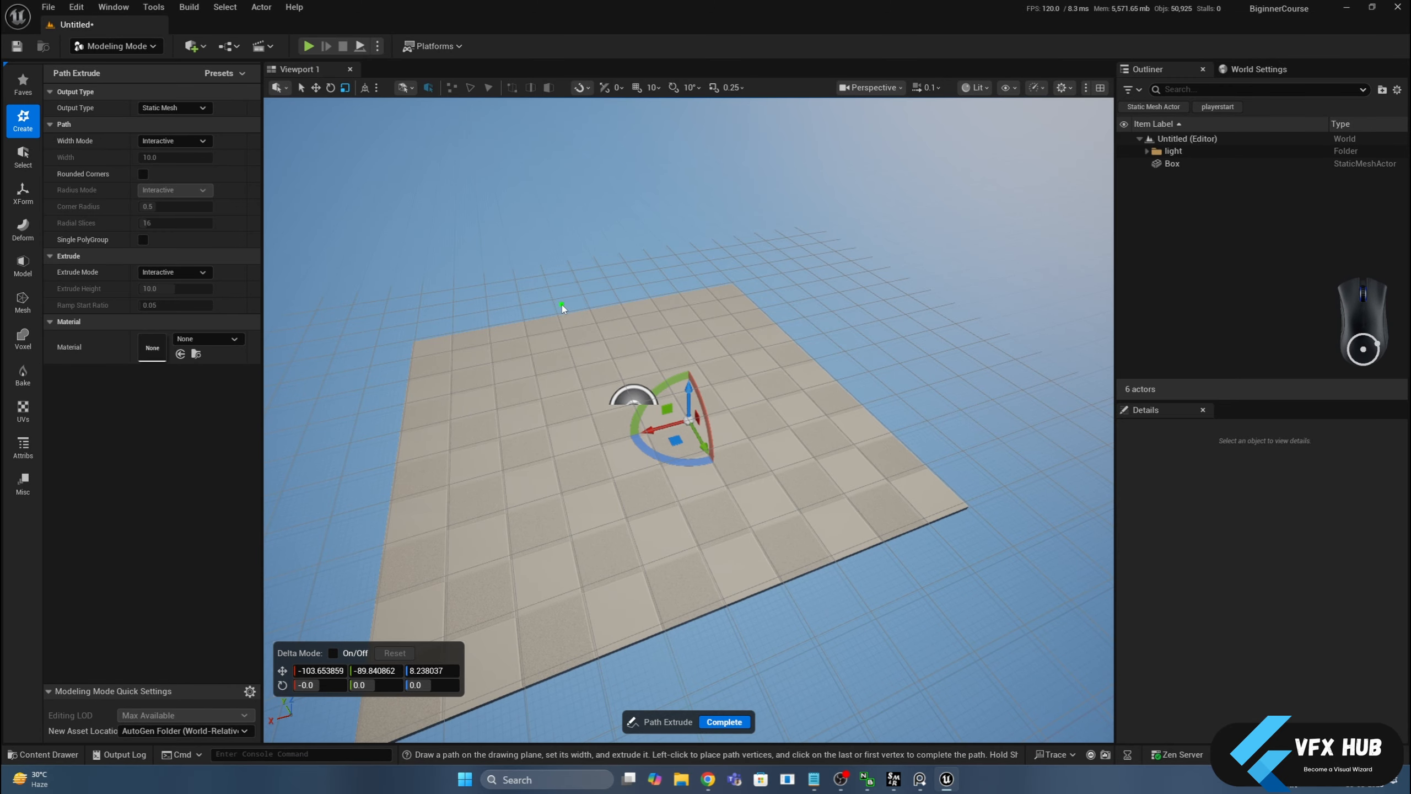
left_click_drag(562, 305, 606, 239)
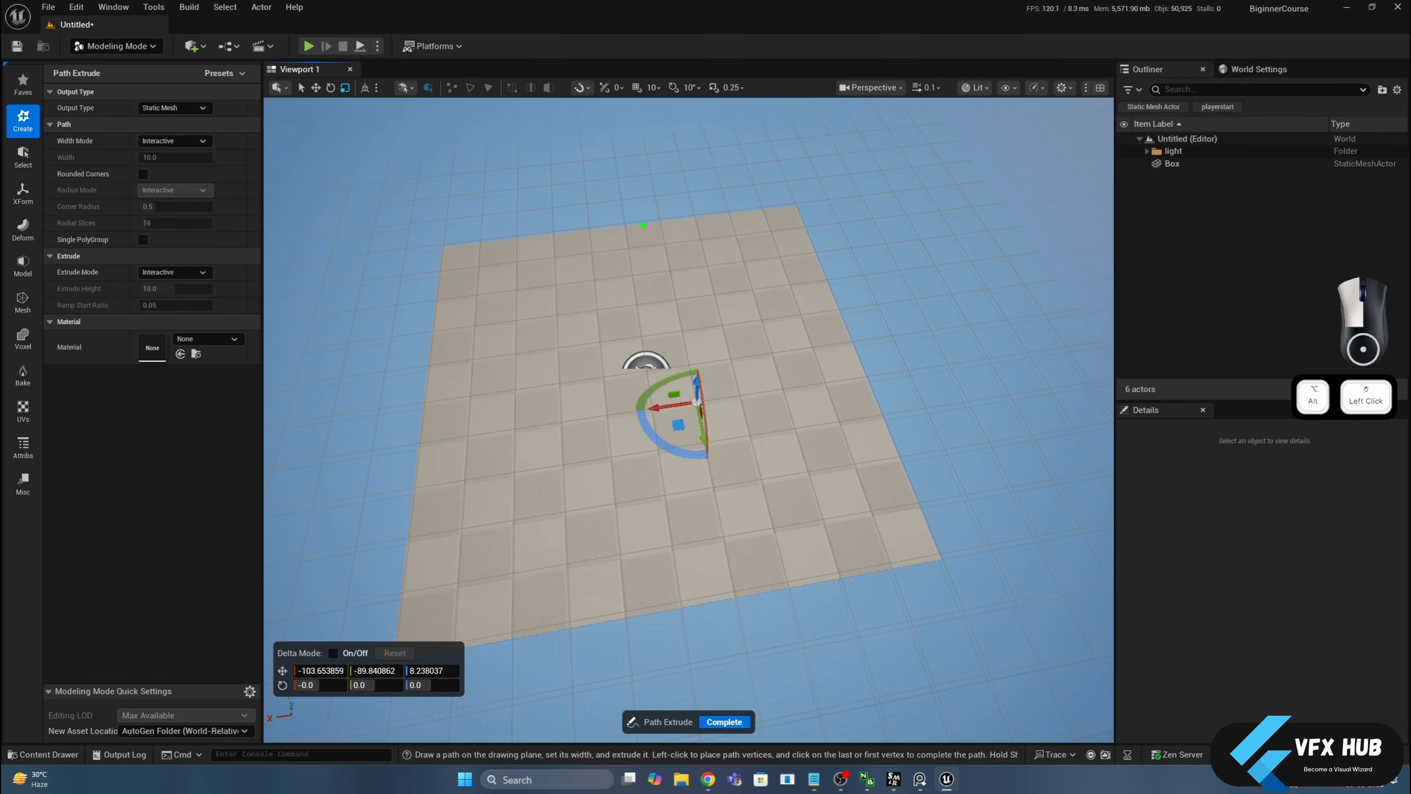
left_click(877, 89)
left_click(881, 173)
scroll(717, 444, "up", 3)
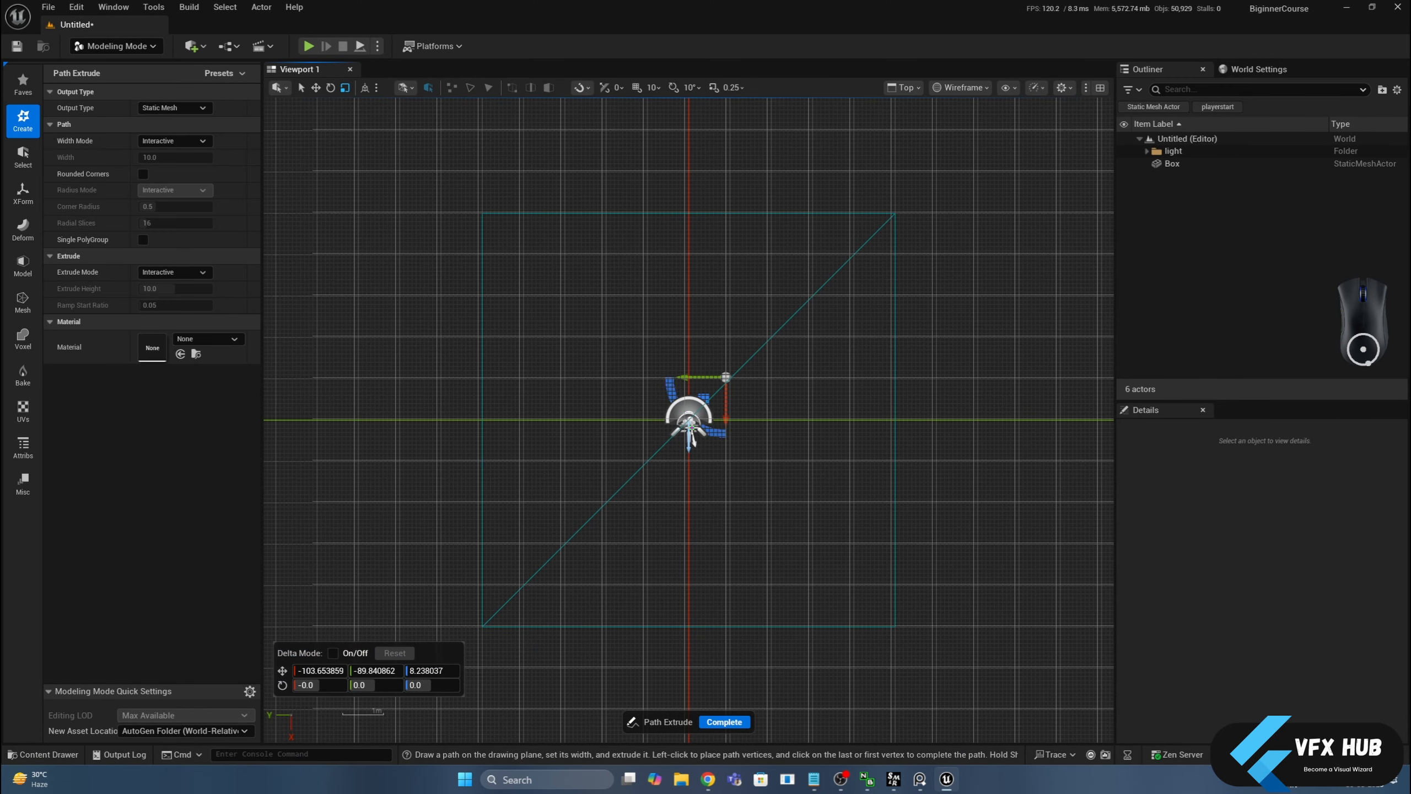
scroll(739, 409, "up", 1)
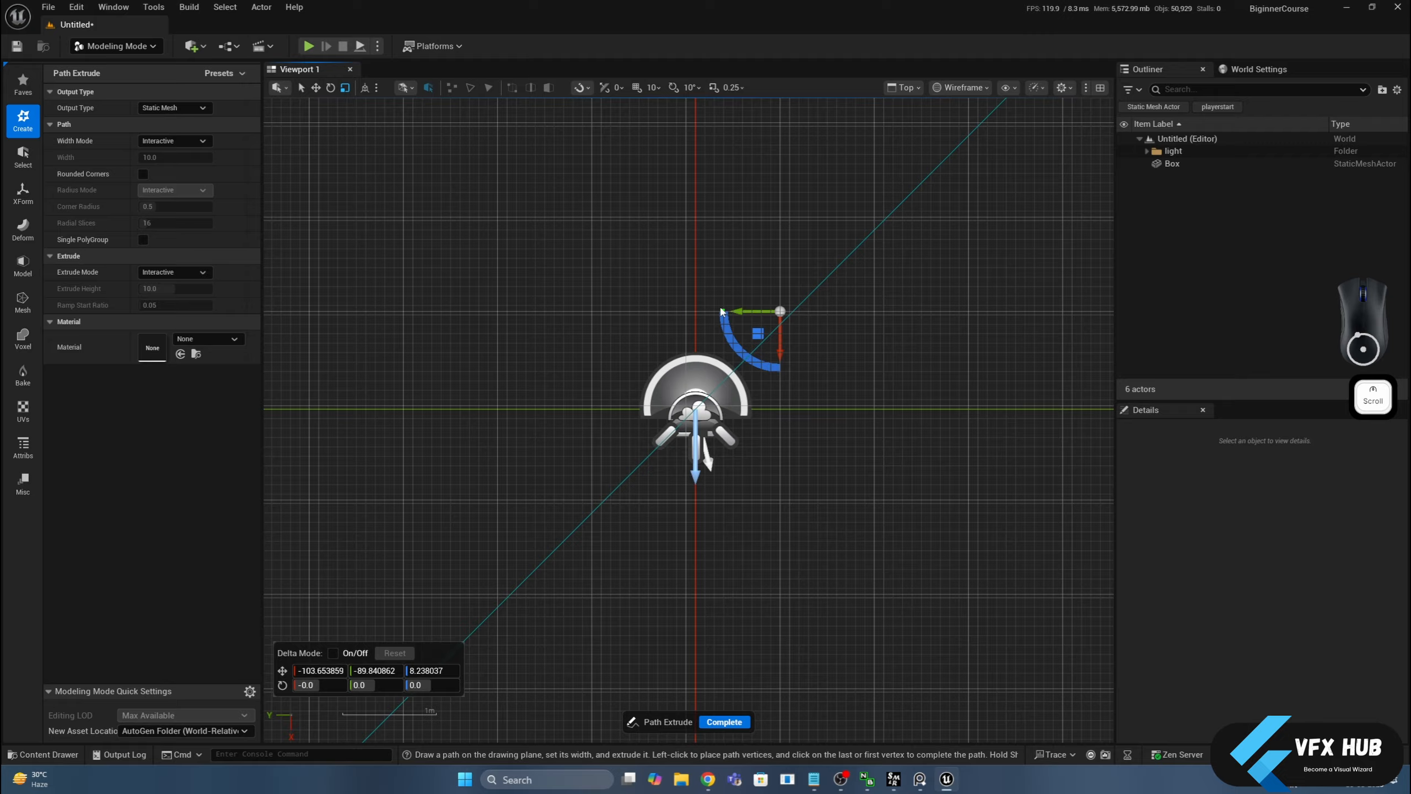
Step: Draw a closed six-sided path around the level's centre, starting and ending on the red axis above the origin
left_click(697, 221)
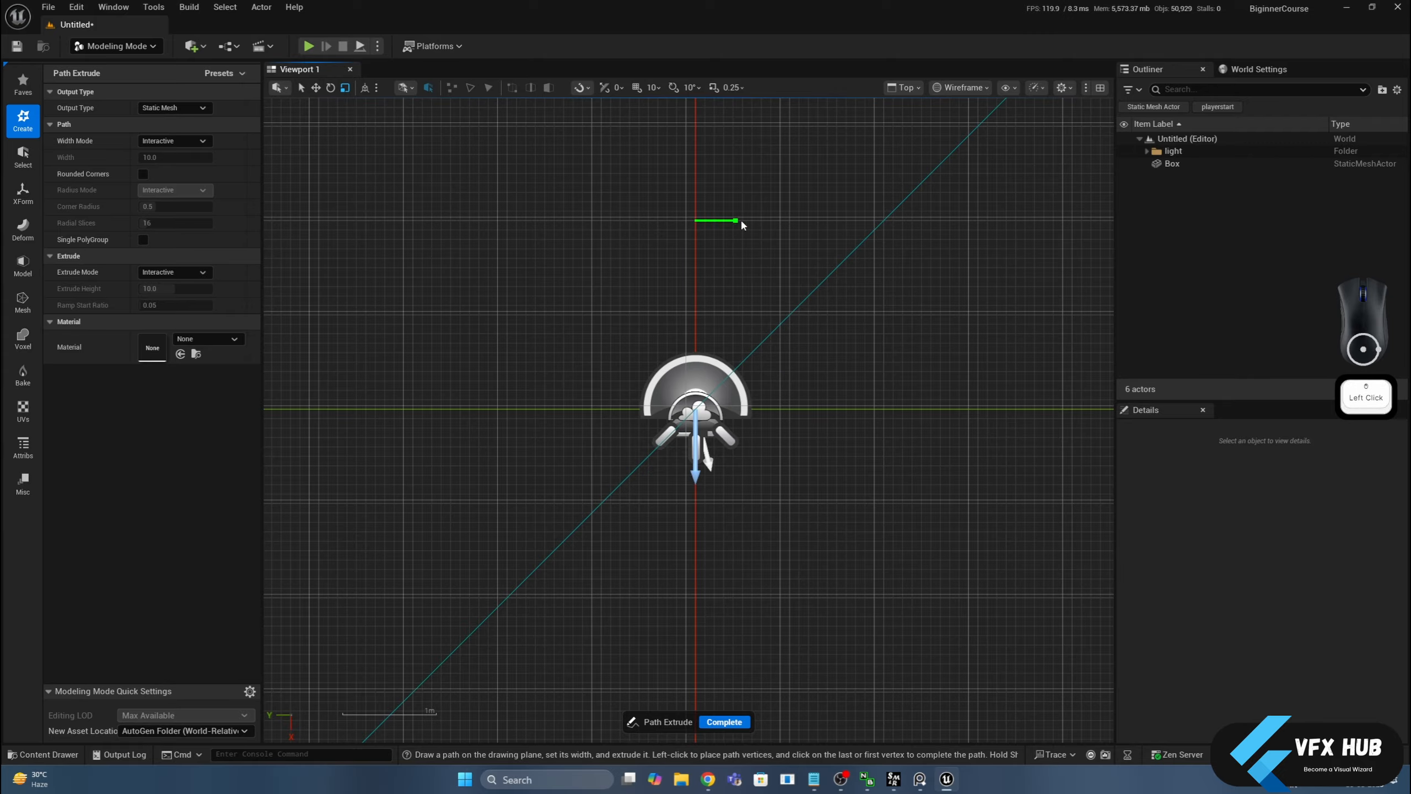
left_click(872, 221)
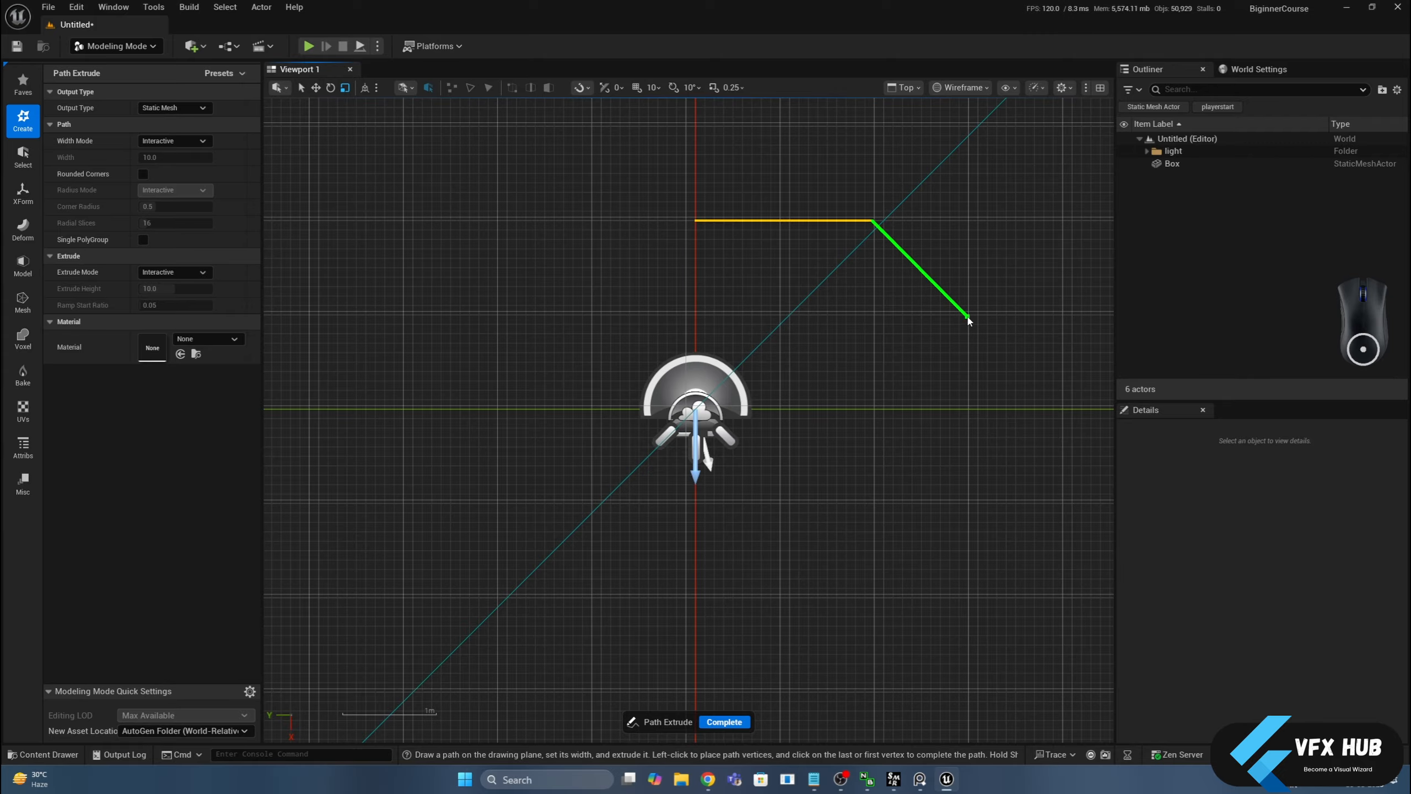
left_click(1063, 409)
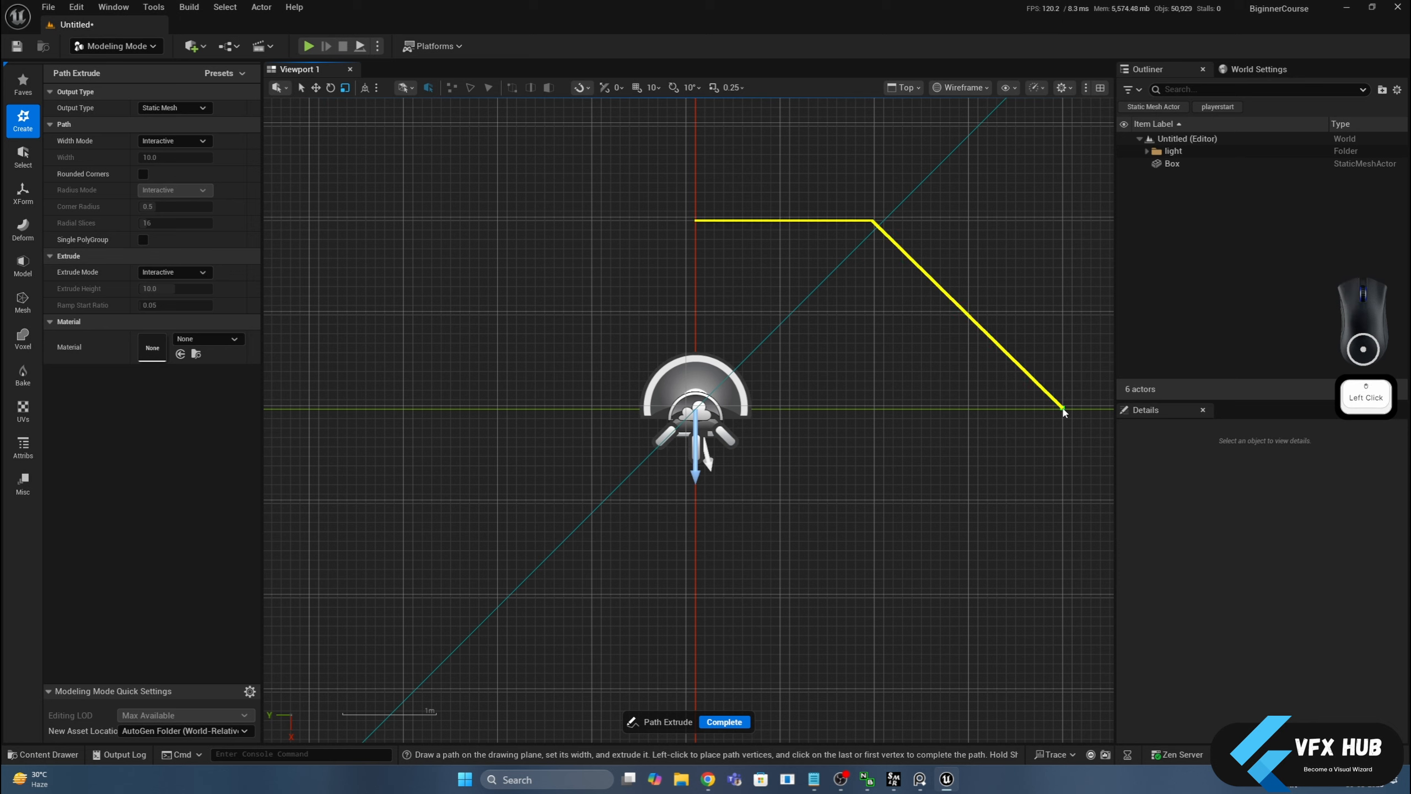
left_click(876, 593)
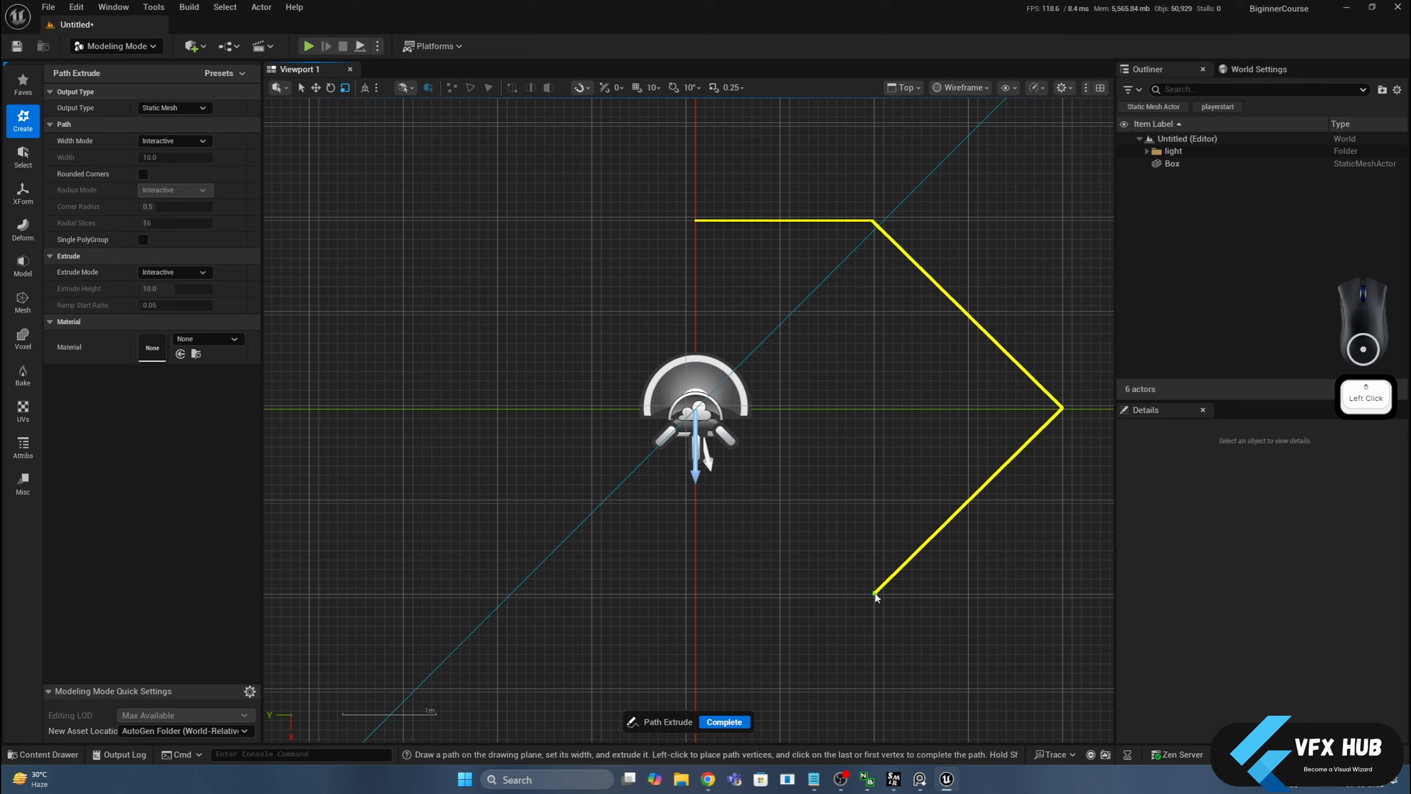
left_click(403, 594)
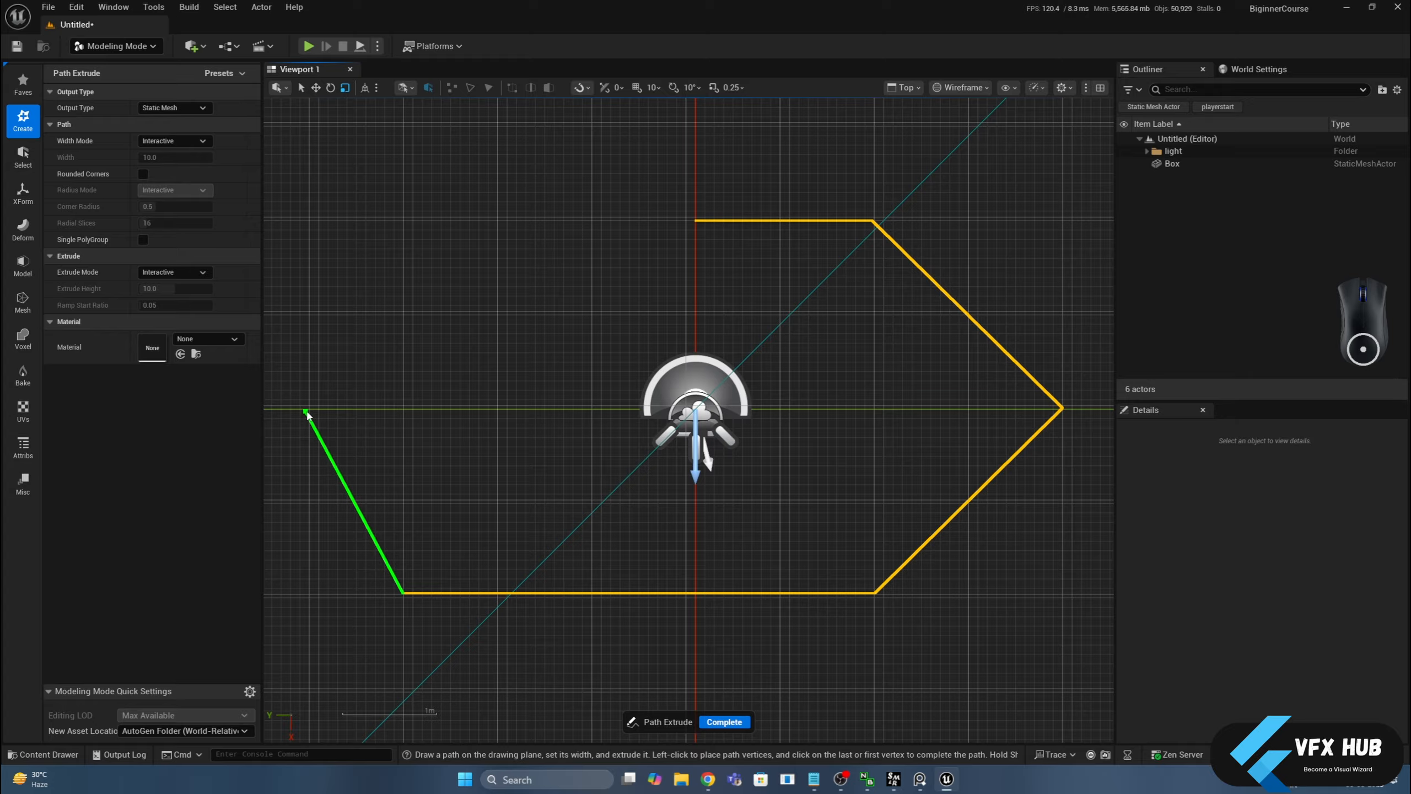
left_click(307, 412)
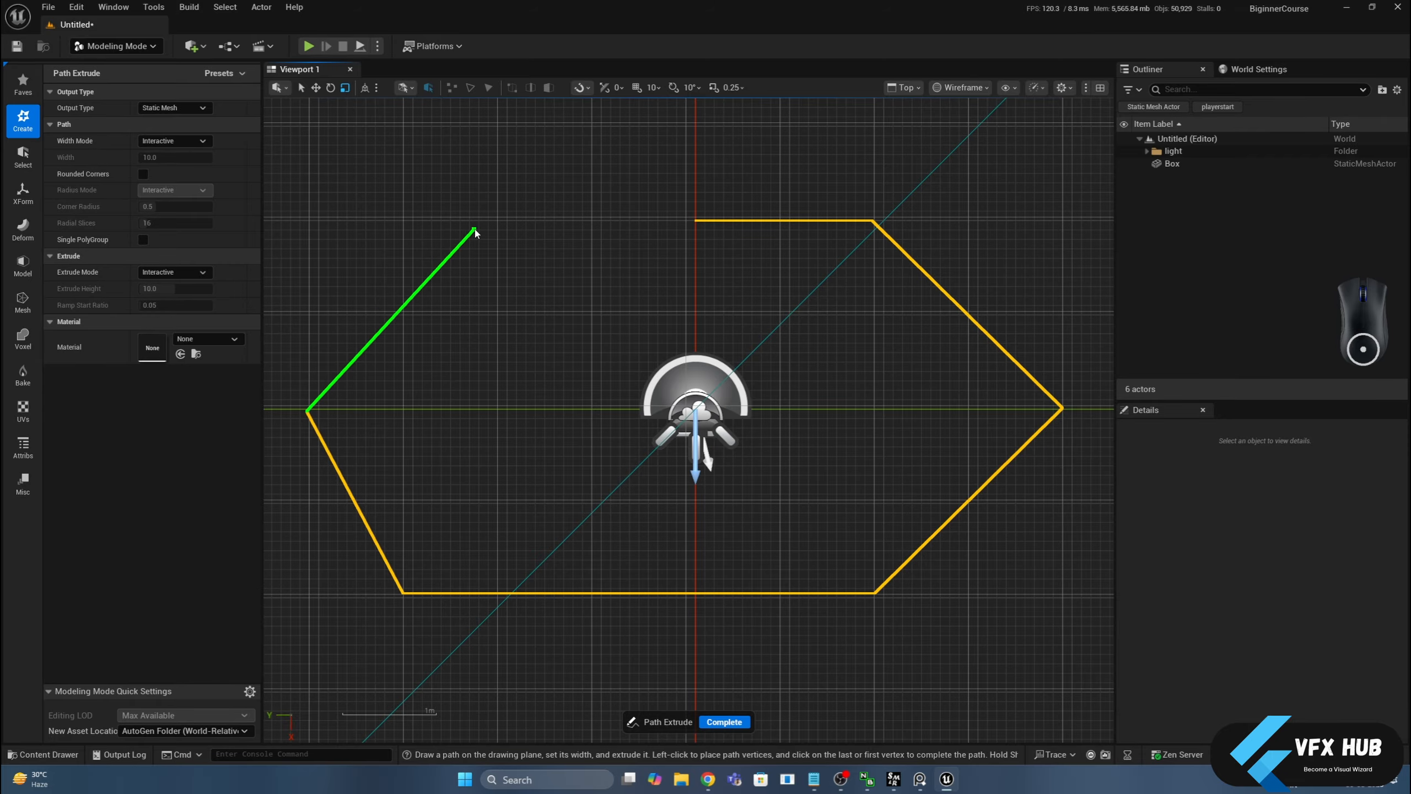
left_click(497, 221)
left_click(694, 221)
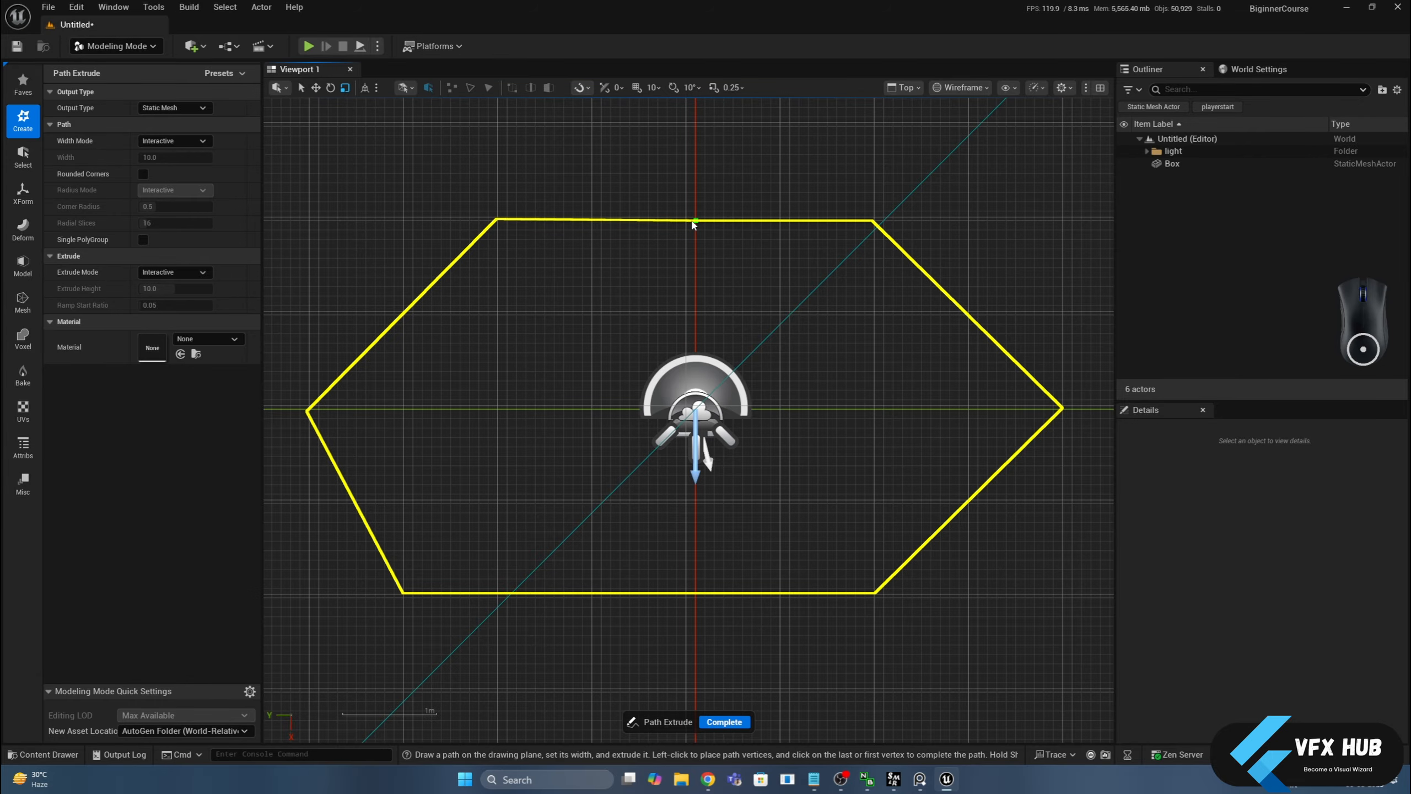
Step: In the Perspective view, close the six-sided path, set its width to about 61 and extrude it upward to a height of about 546
left_click(900, 87)
left_click(947, 136)
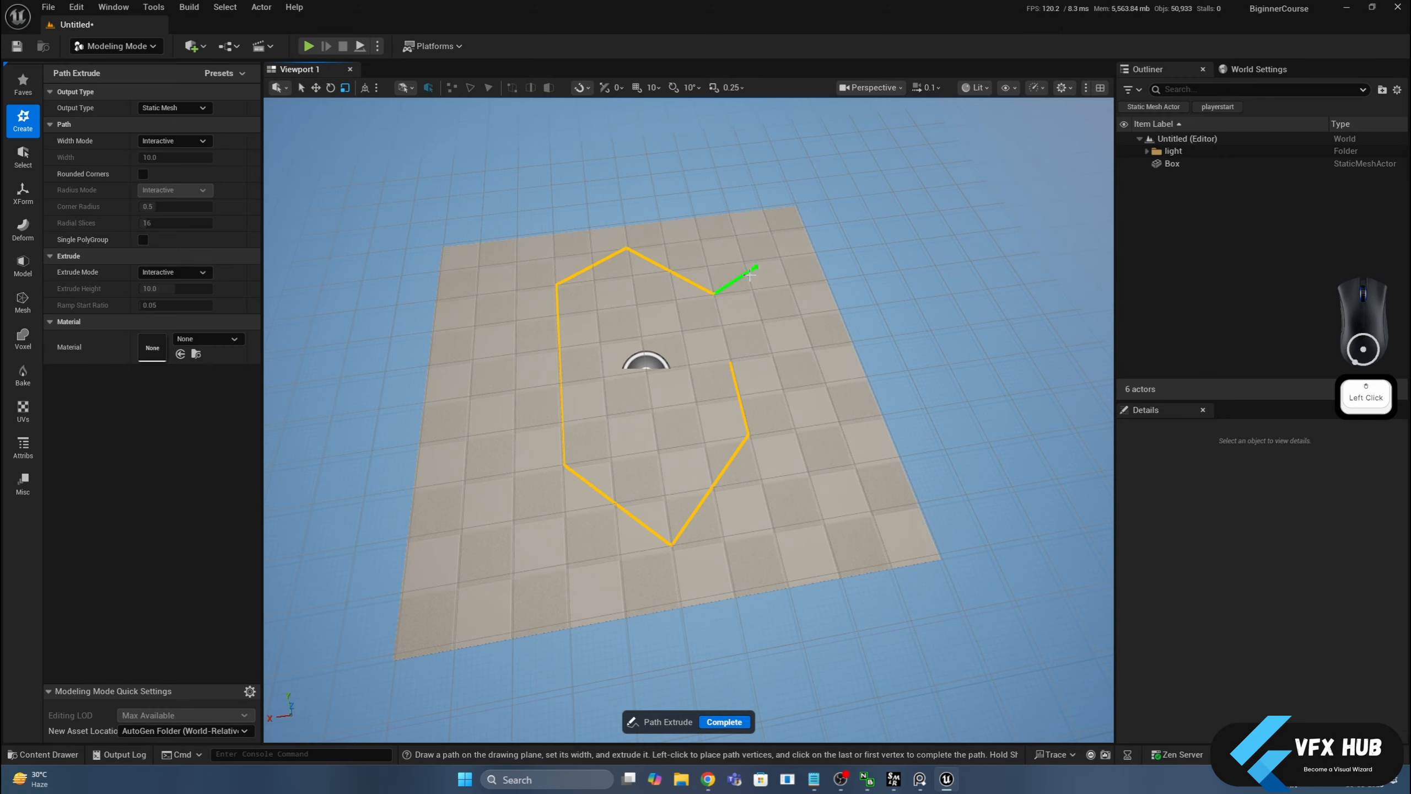
left_click(727, 358)
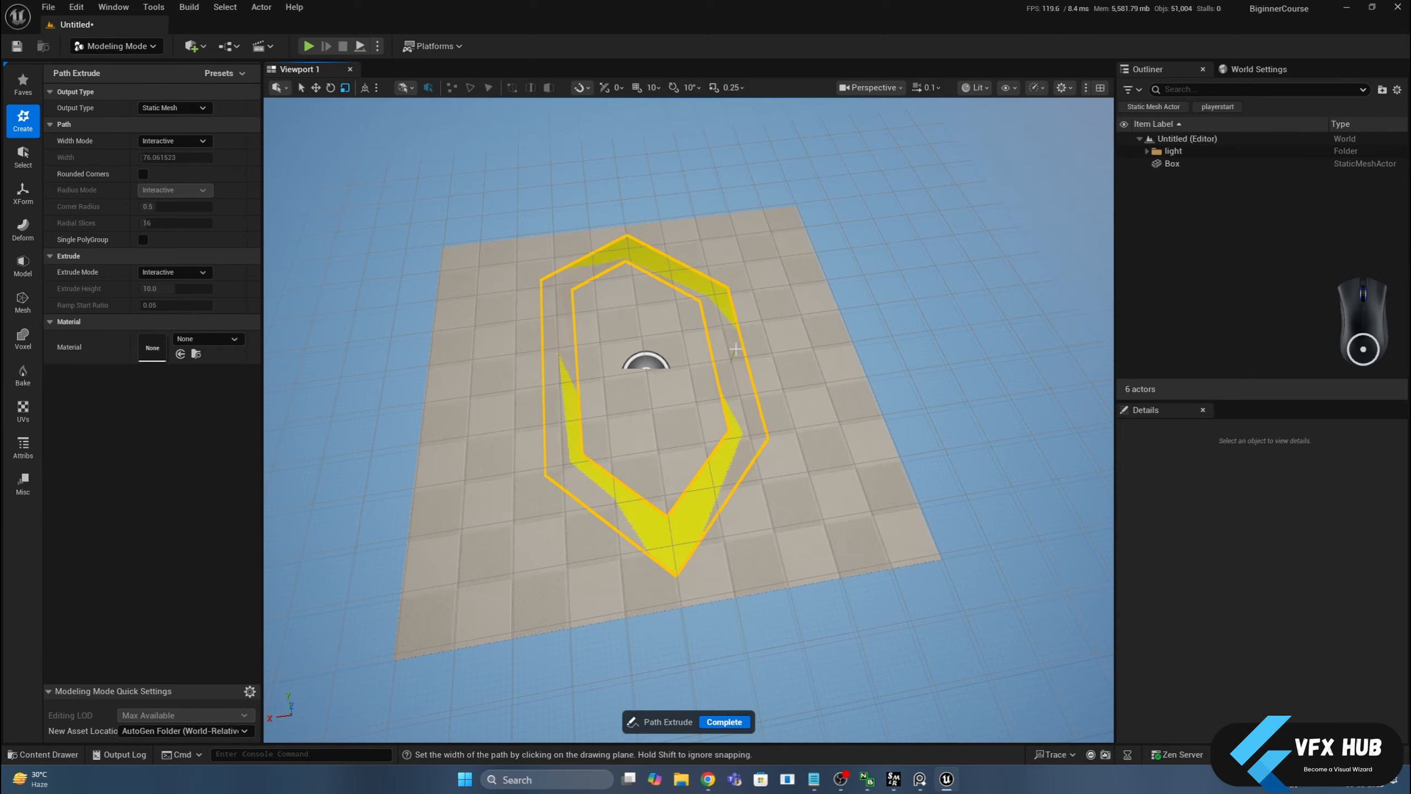
left_click_drag(738, 362, 647, 424, "alt")
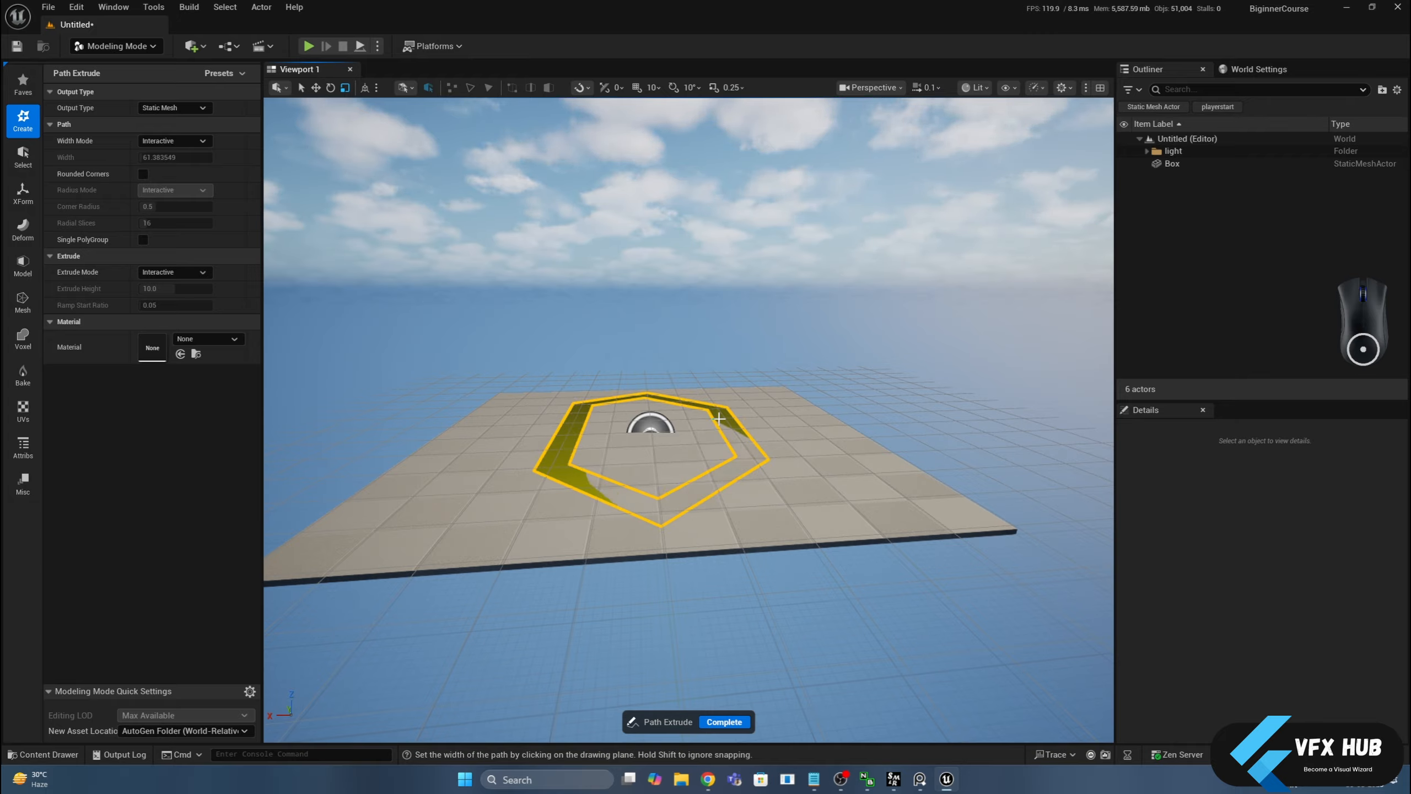
left_click(719, 417)
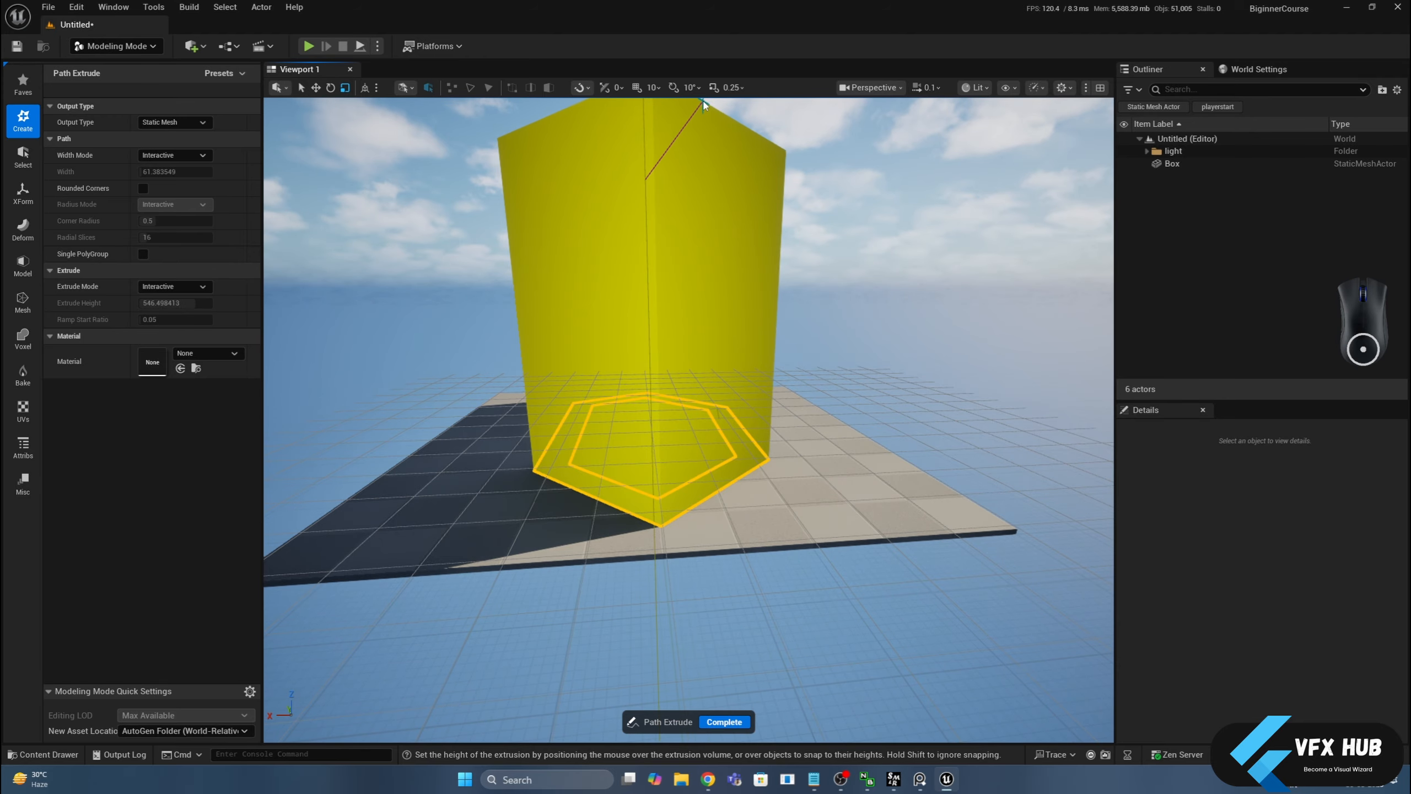
left_click(705, 102)
Step: Rotate the drawing plane level by setting its Y rotation to 0, and complete the Path Extrude operation
left_click_drag(705, 102, 758, 179, "alt")
scroll(713, 360, "down", 3)
left_click(660, 396, "ctrl")
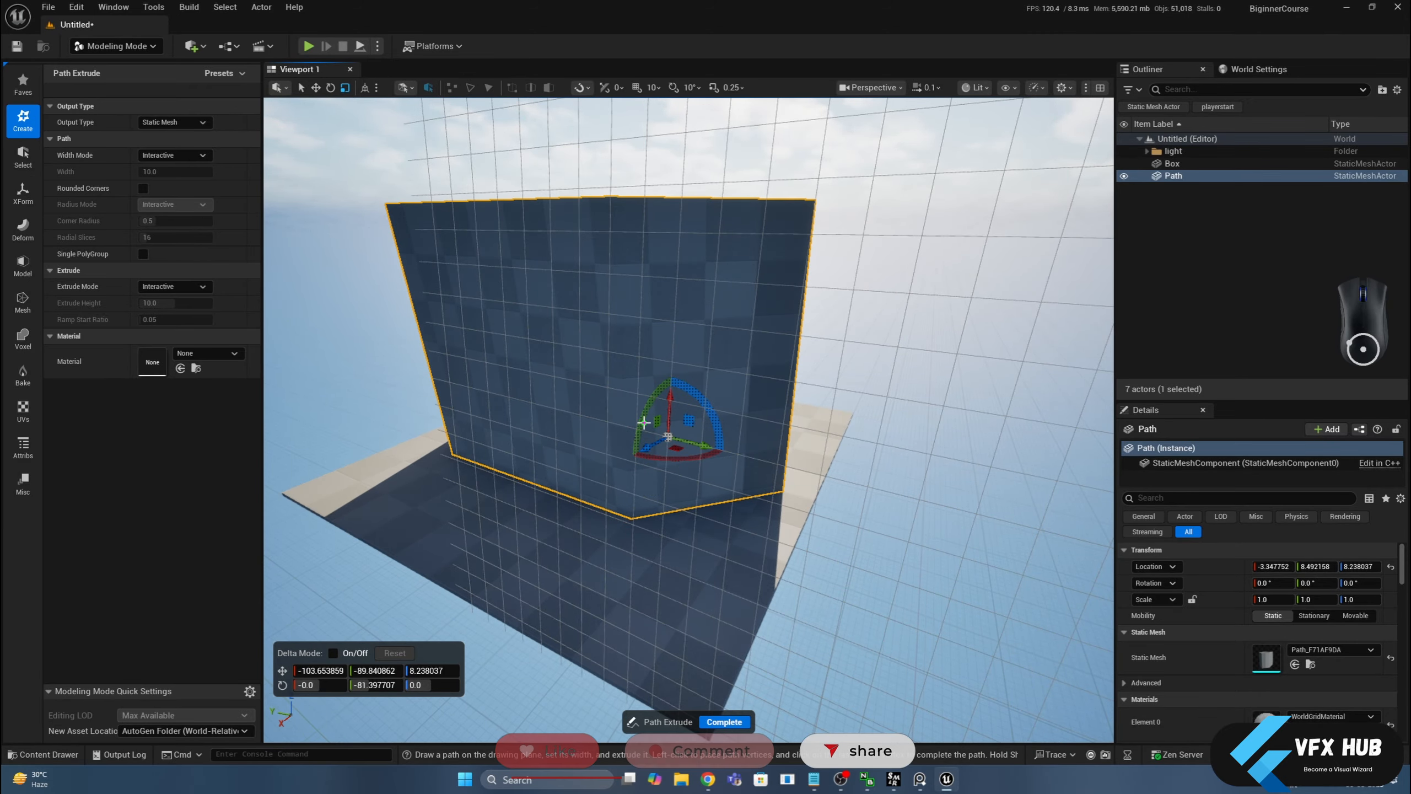
mouse_move(658, 445)
left_mouse_down()
mouse_move(676, 388)
mouse_move(669, 405)
left_mouse_up()
left_click(367, 684)
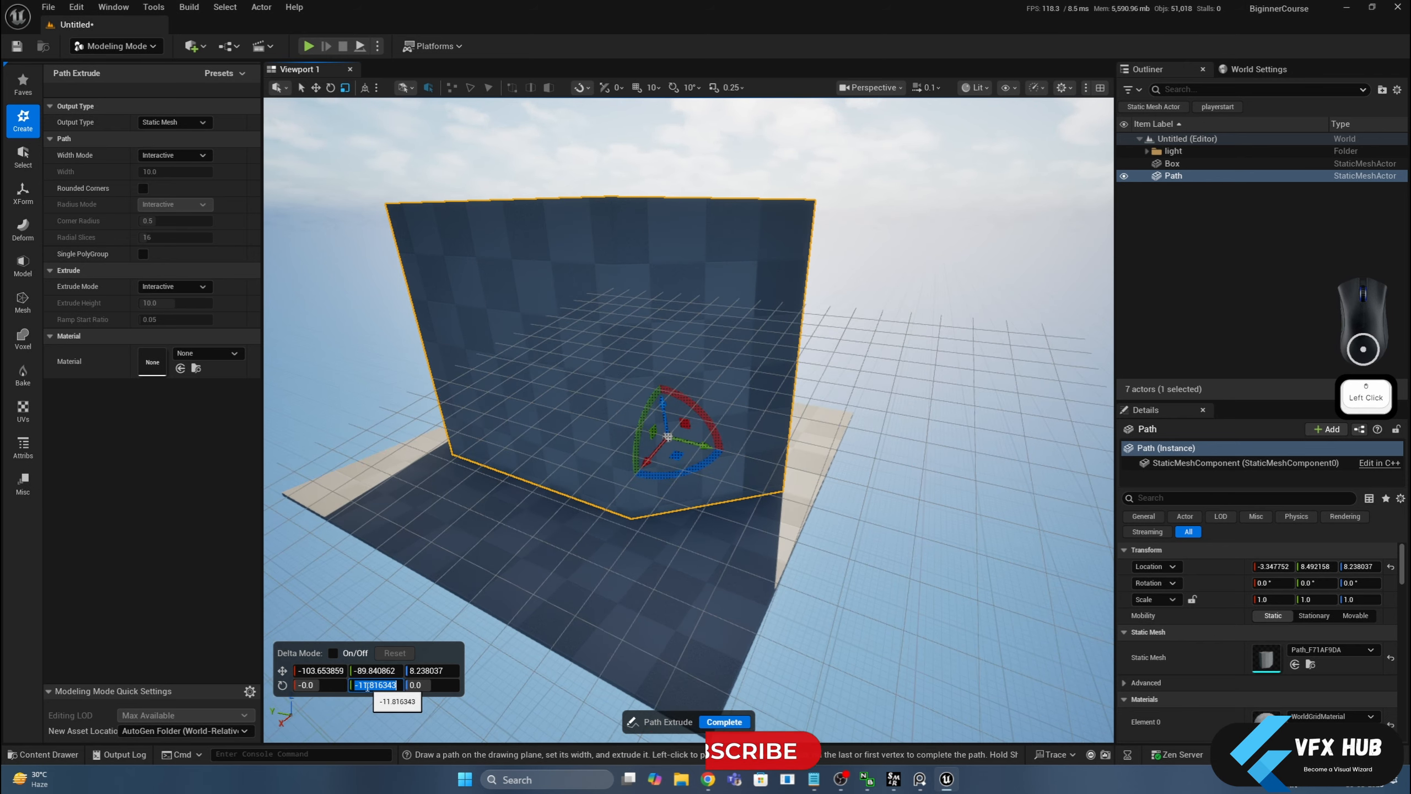
type("0")
key("Return")
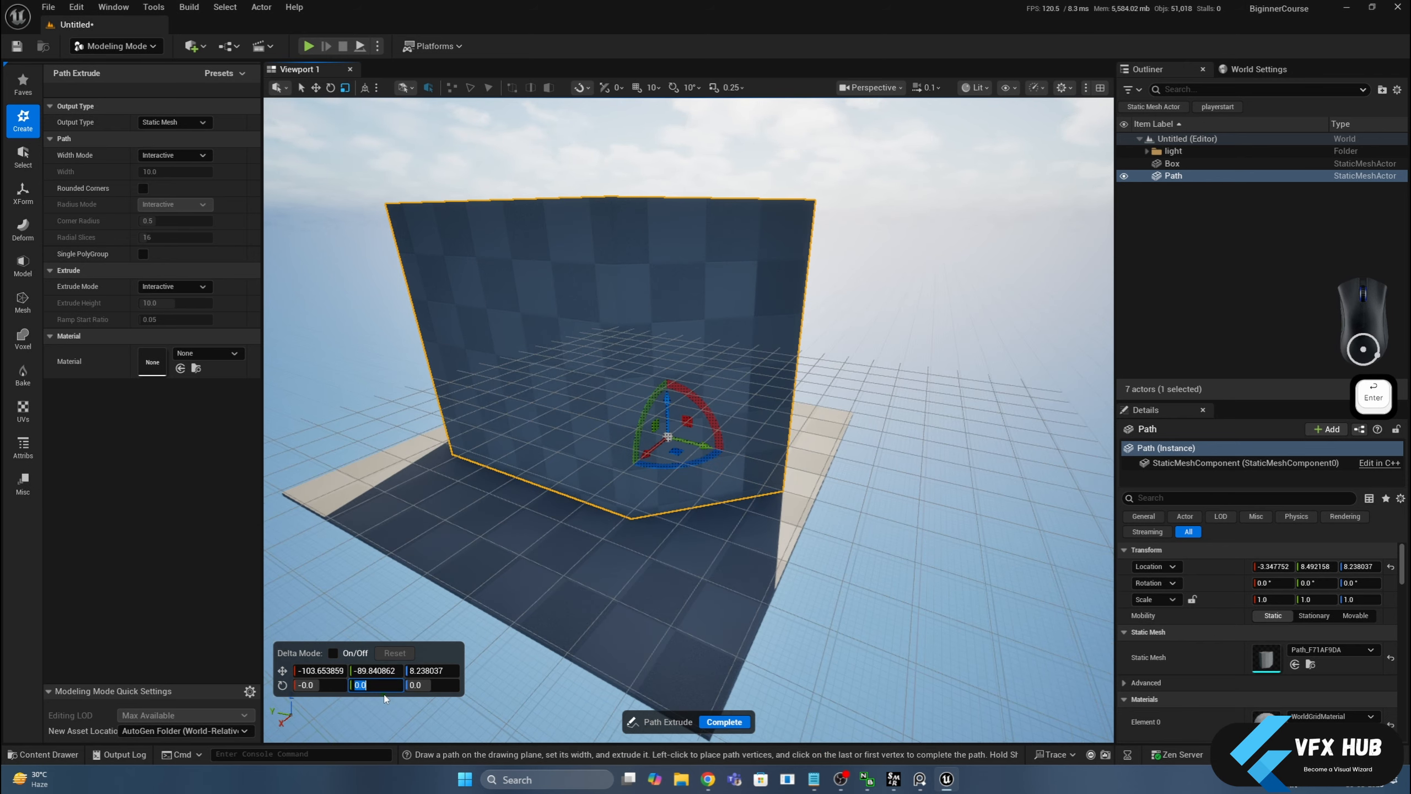
left_click(731, 721)
Step: Rotate the extruded hexagonal path mesh about its Y axis to about -86° so it lies on its side like a tunnel
key("e")
key("w")
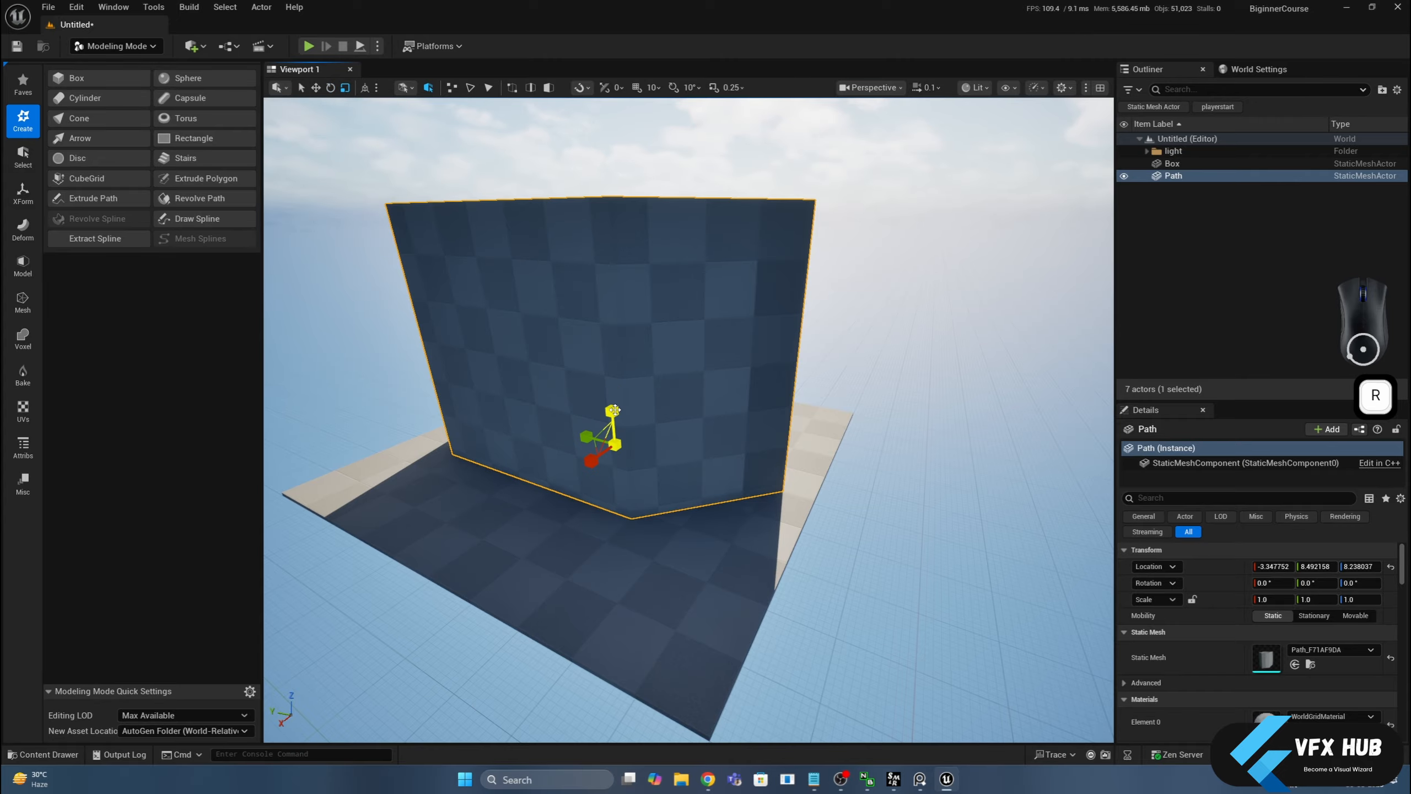
key("e")
left_click_drag(592, 407, 619, 456)
scroll(612, 433, "up", 6)
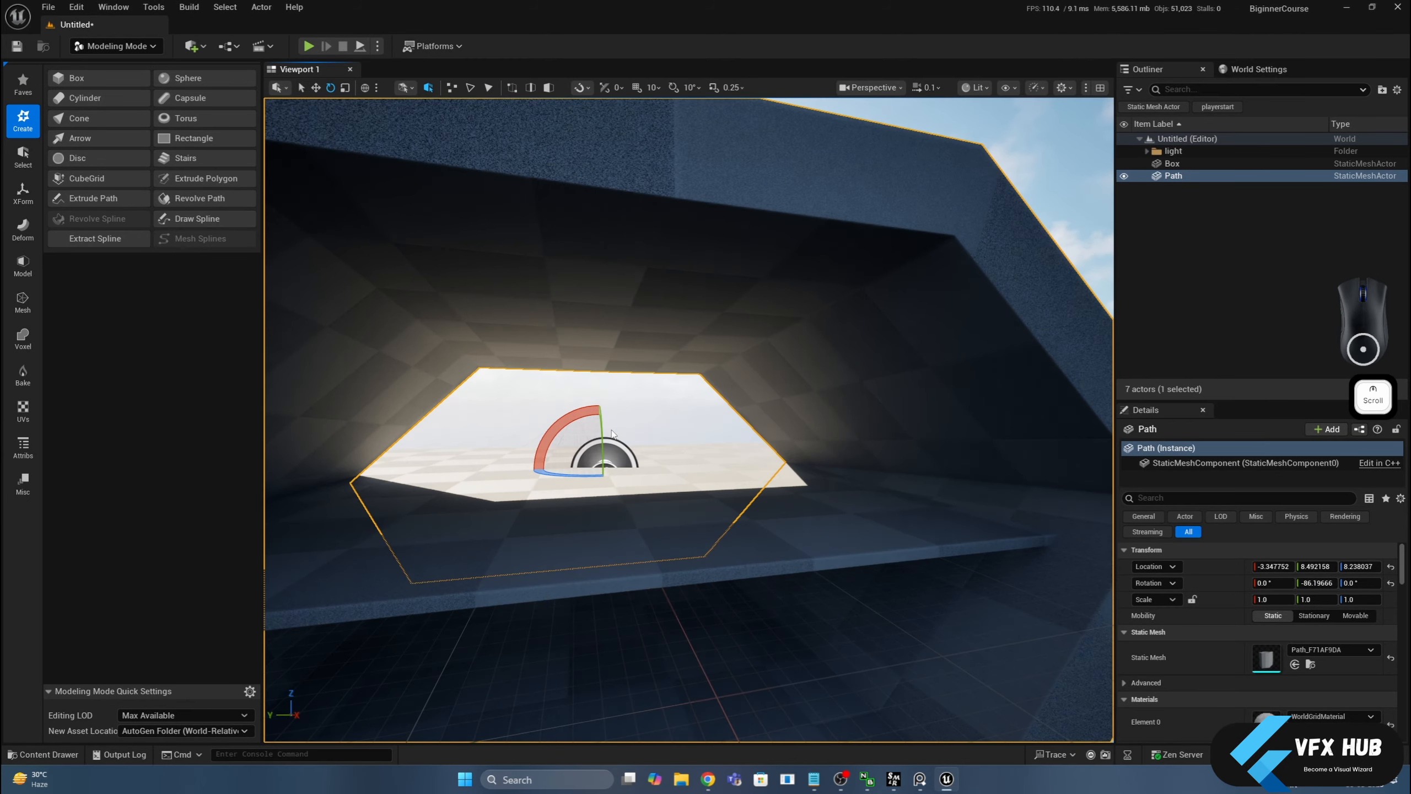
Step: Move the hexagonal tunnel mesh along the X axis to about -301
key("w")
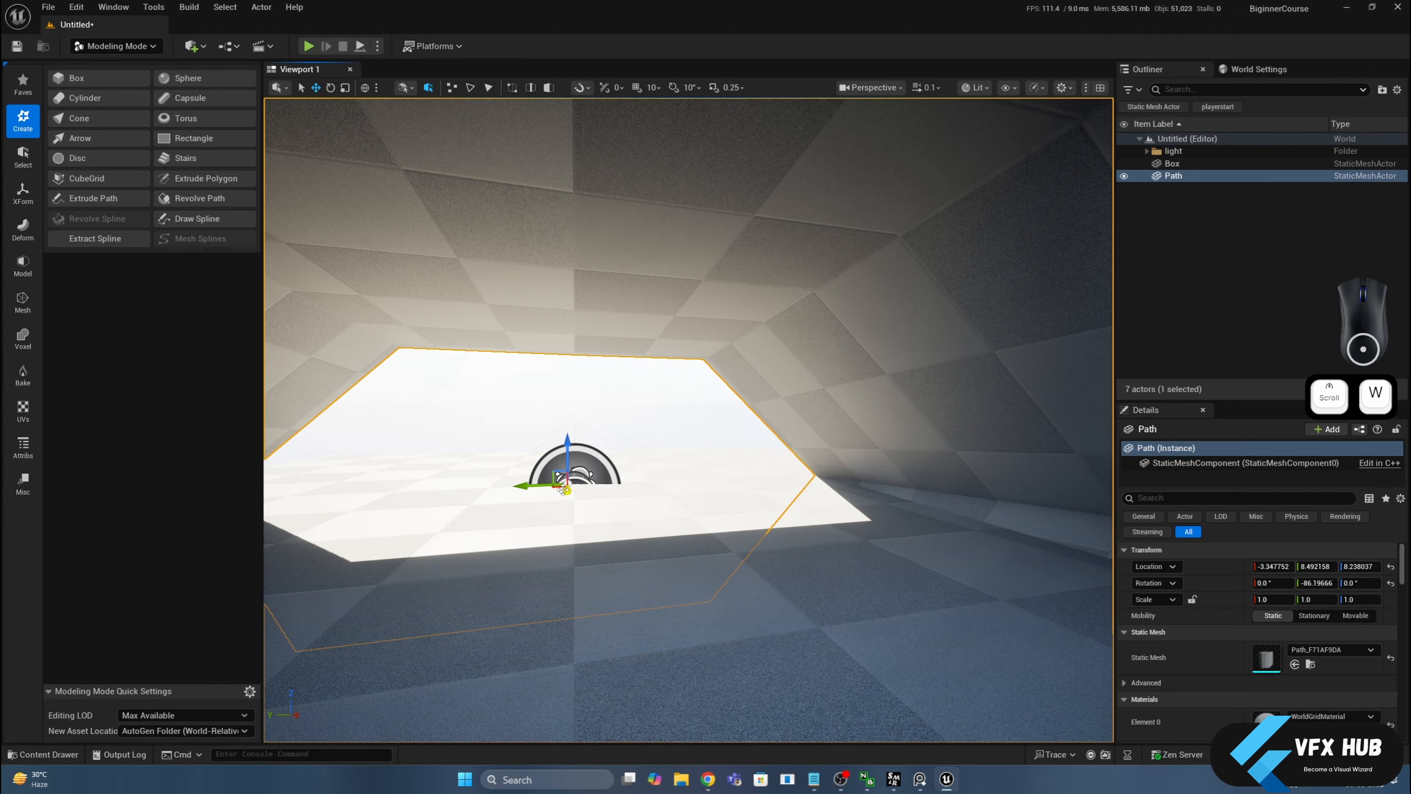
mouse_move(563, 491)
left_mouse_down()
mouse_move(564, 514)
mouse_move(567, 478)
left_mouse_up()
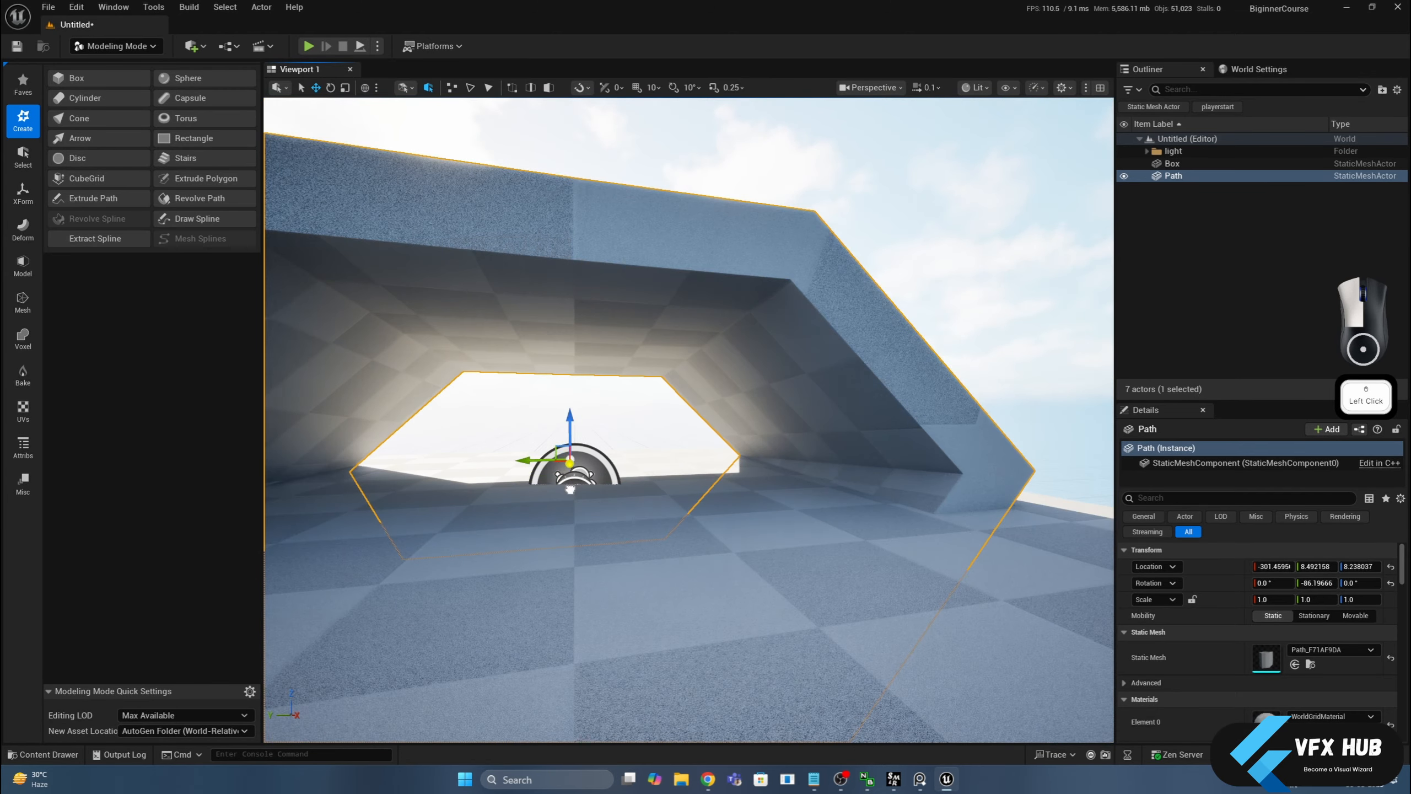
scroll(571, 487, "up", 3)
scroll(571, 486, "down", 5)
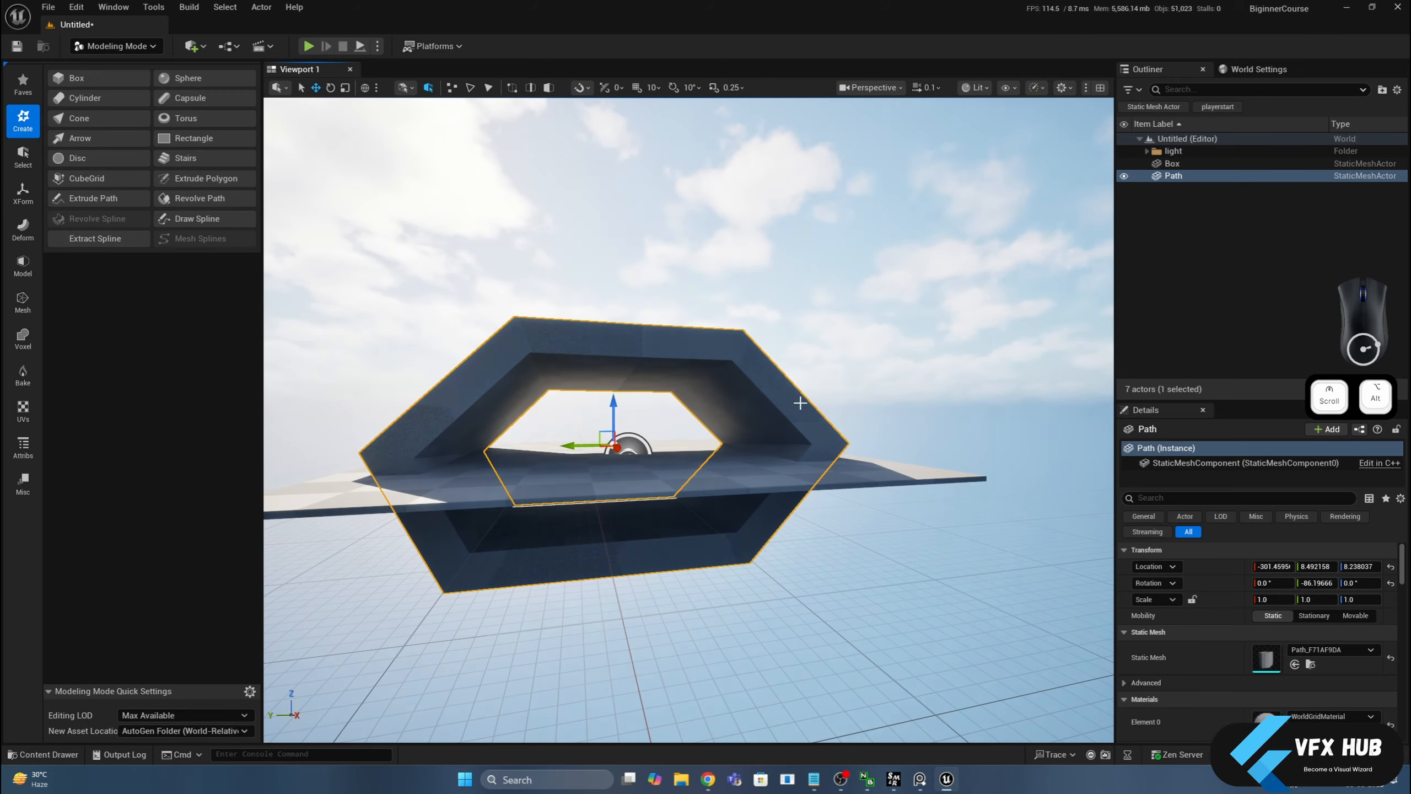
Step: Delete the hexagonal tunnel mesh from the level
left_click_drag(809, 403, 799, 403, "alt")
key("Delete")
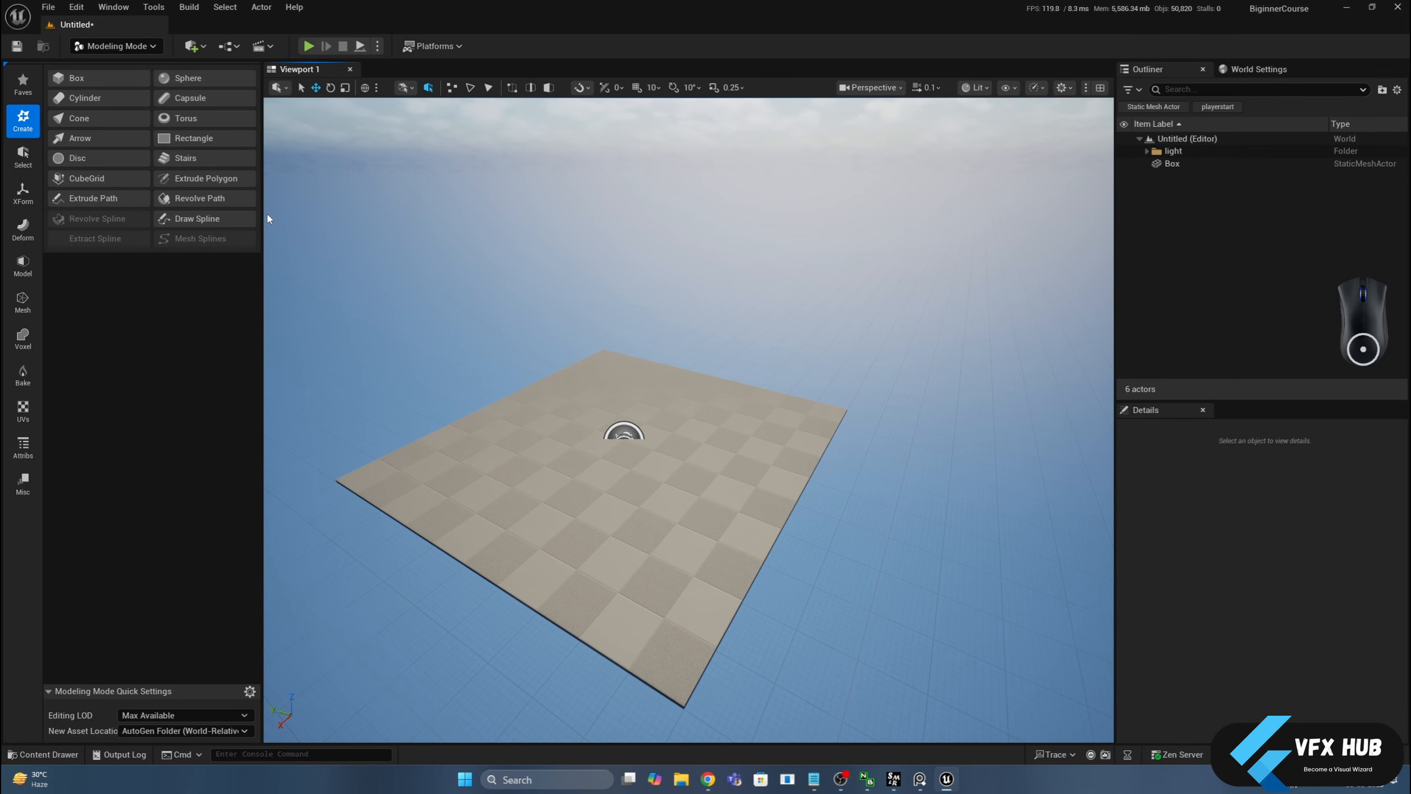
left_click_drag(575, 375, 304, 288, "alt")
scroll(575, 375, "up", 3)
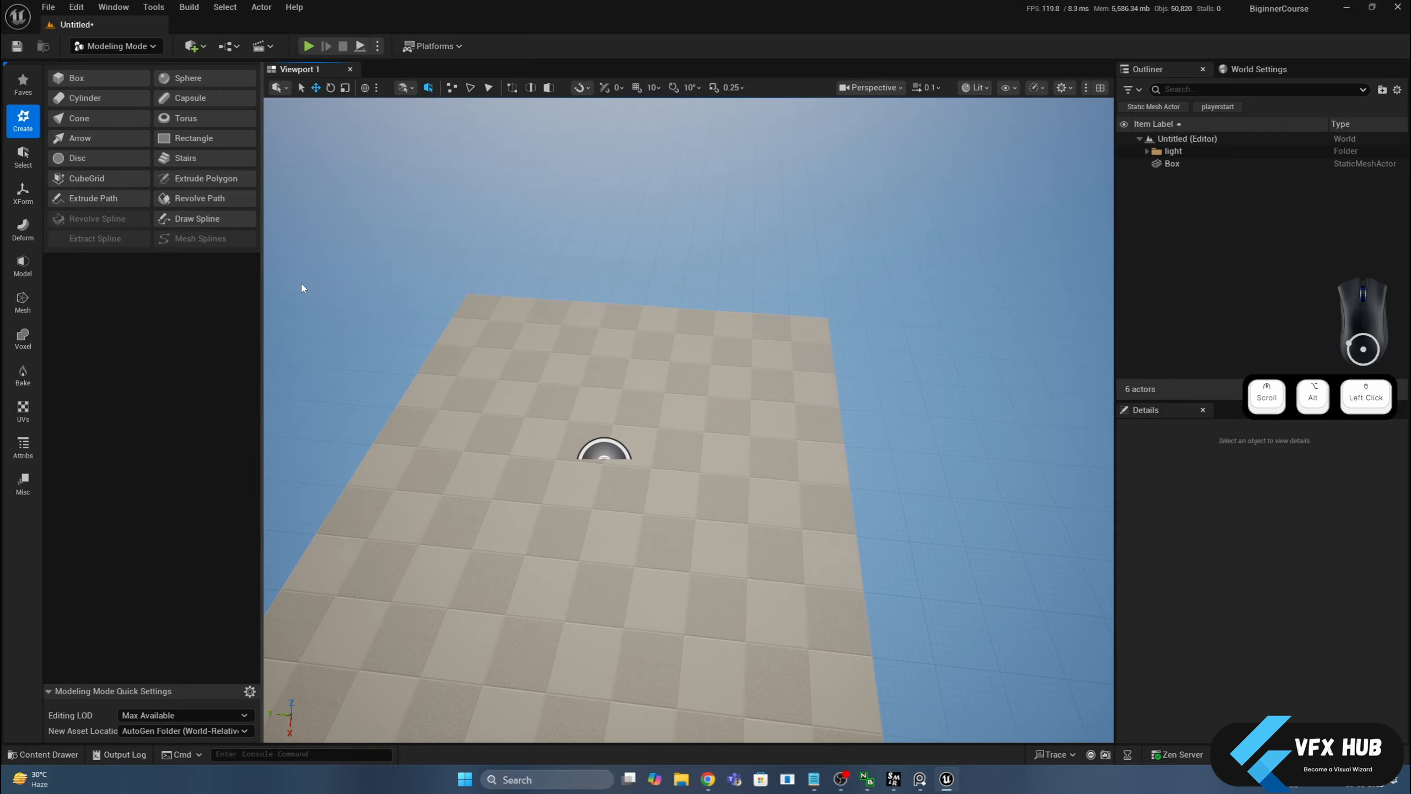
Step: Start the Revolve Path tool, reset the draw plane origin to 0, 0, 0 and set its Y orientation to 0°
left_click(221, 199)
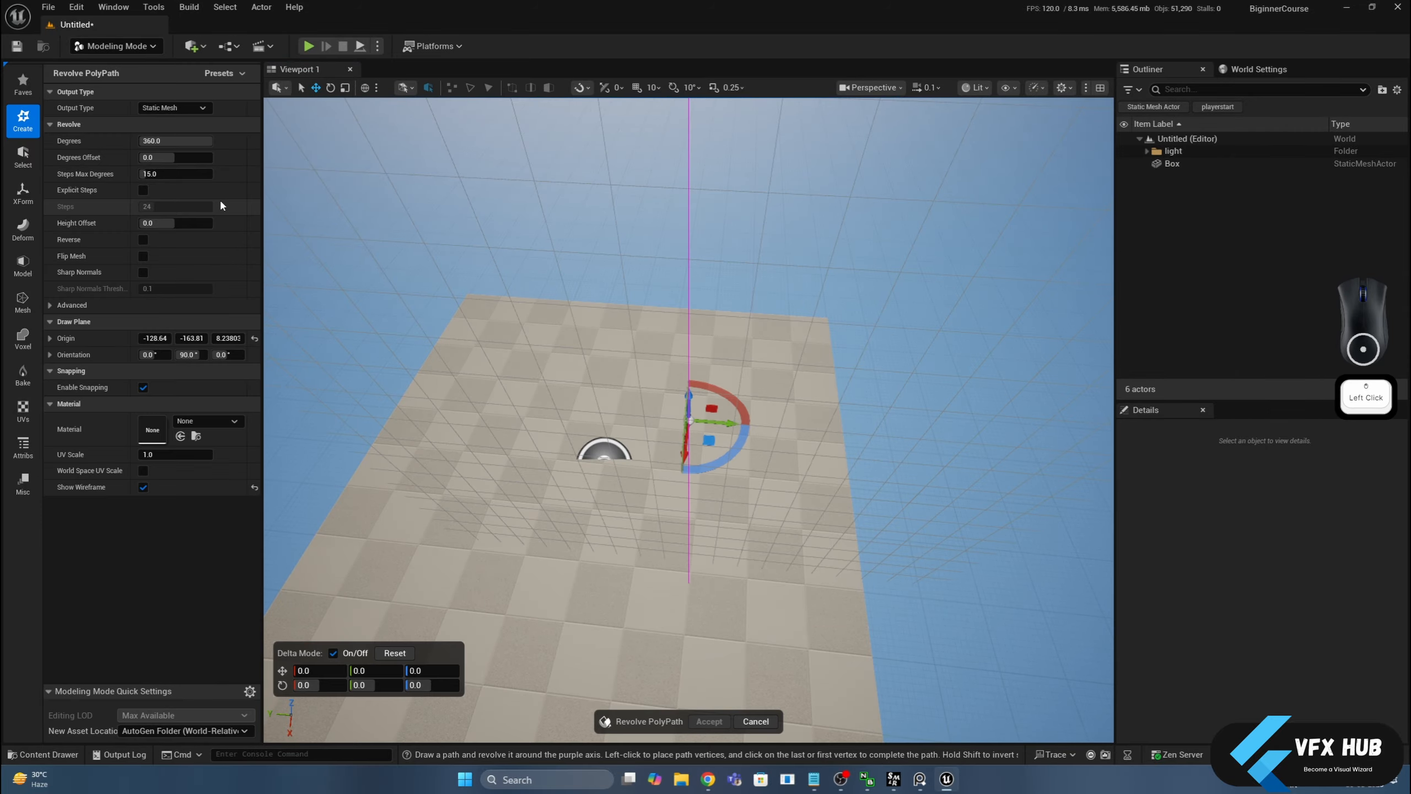
scroll(770, 293, "down", 2)
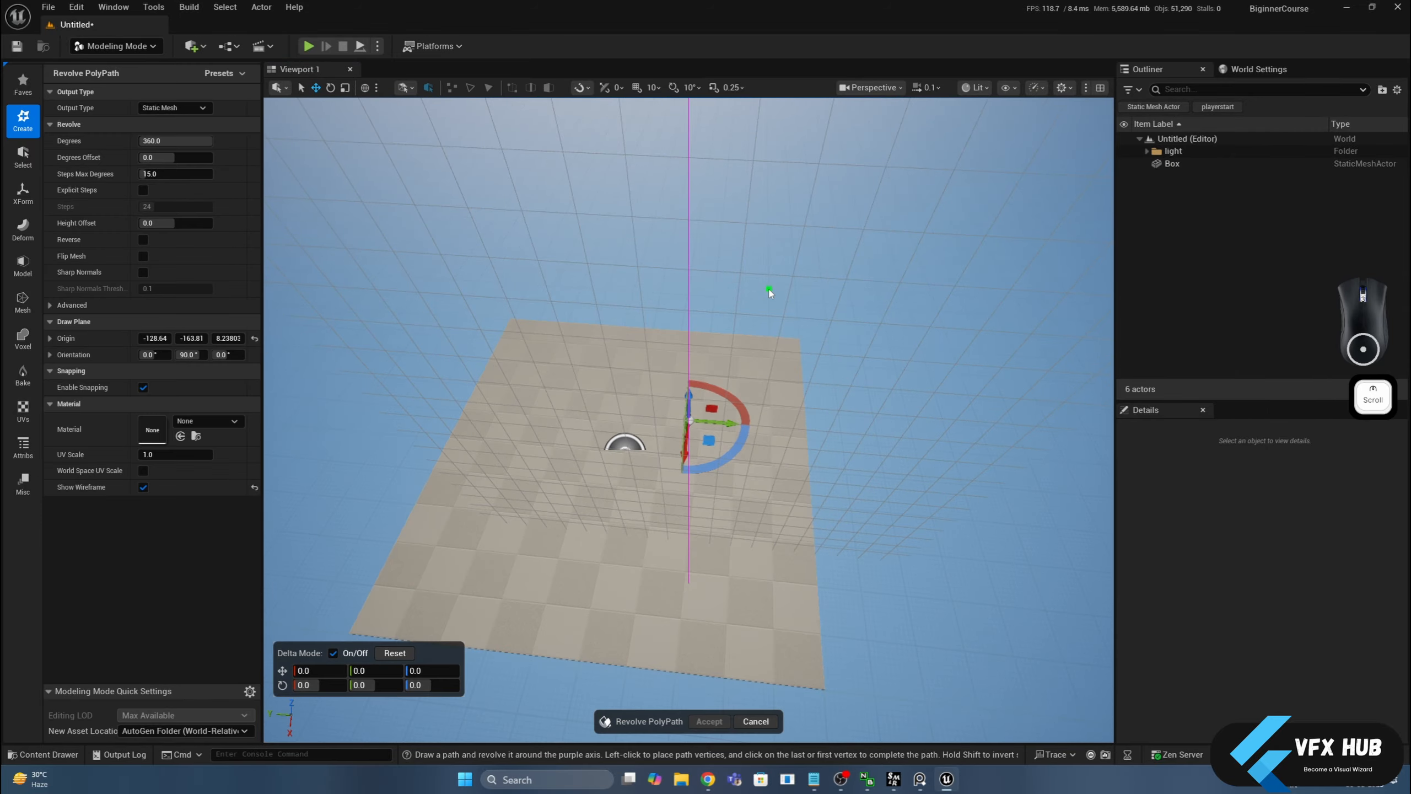
left_click_drag(769, 293, 761, 228, "alt")
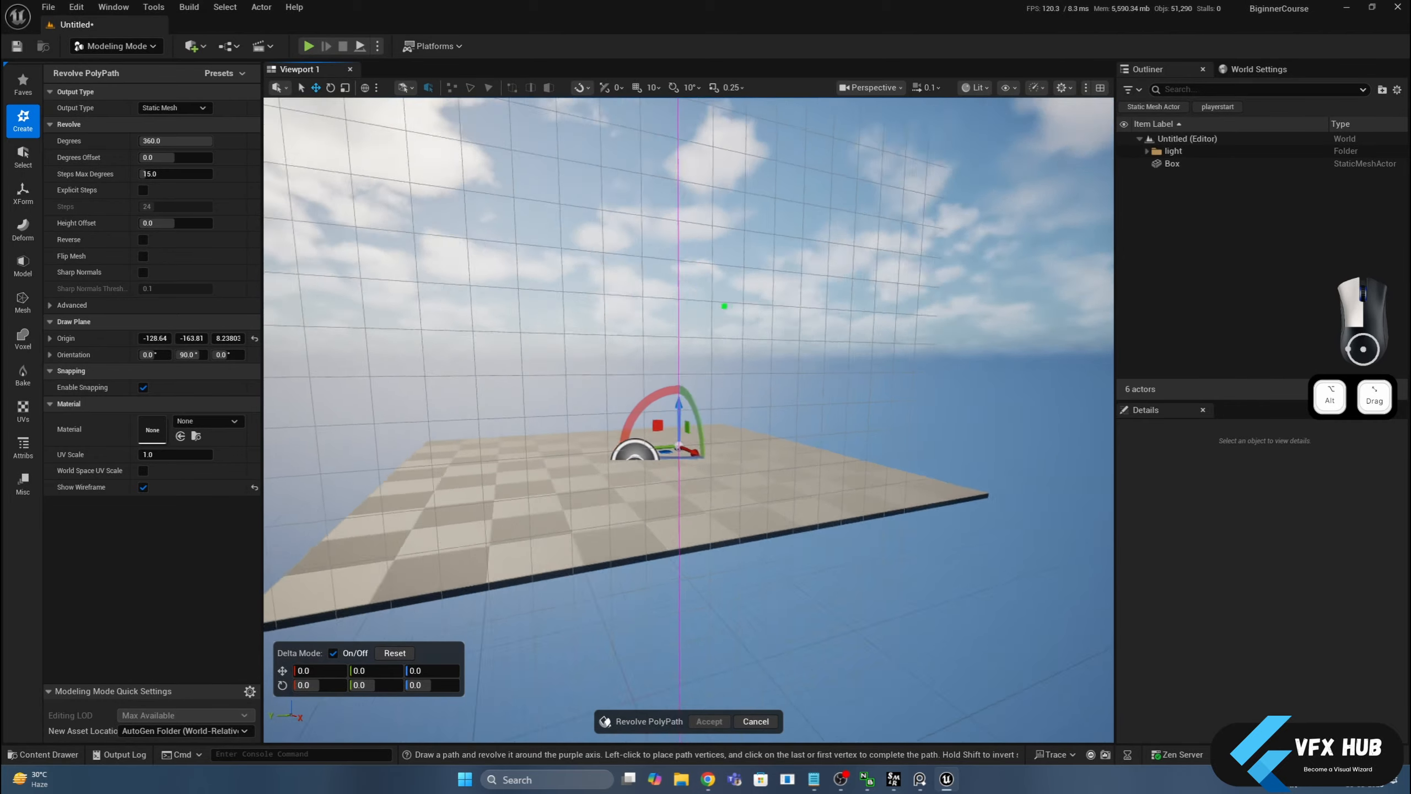
left_click_drag(724, 306, 754, 322, "alt")
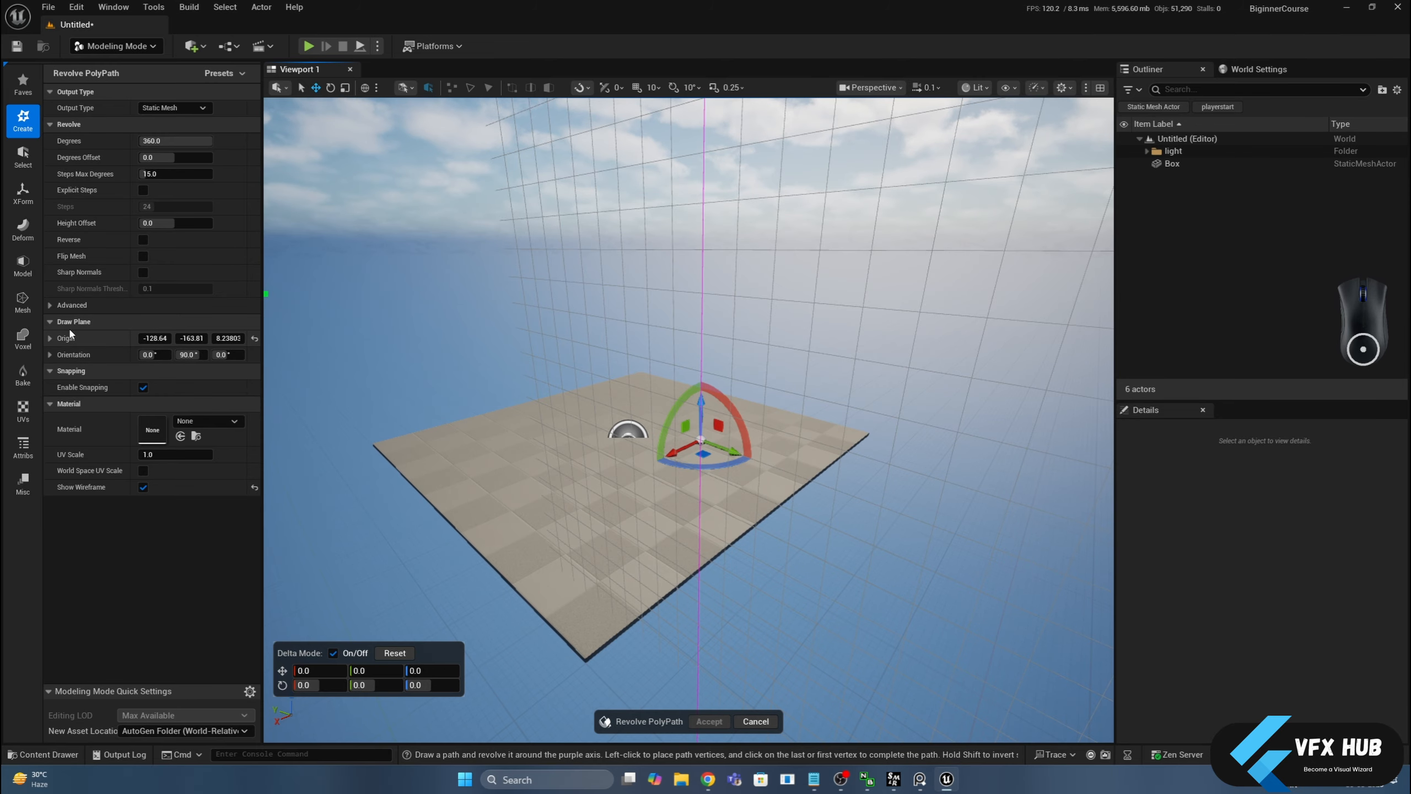
left_click(255, 339)
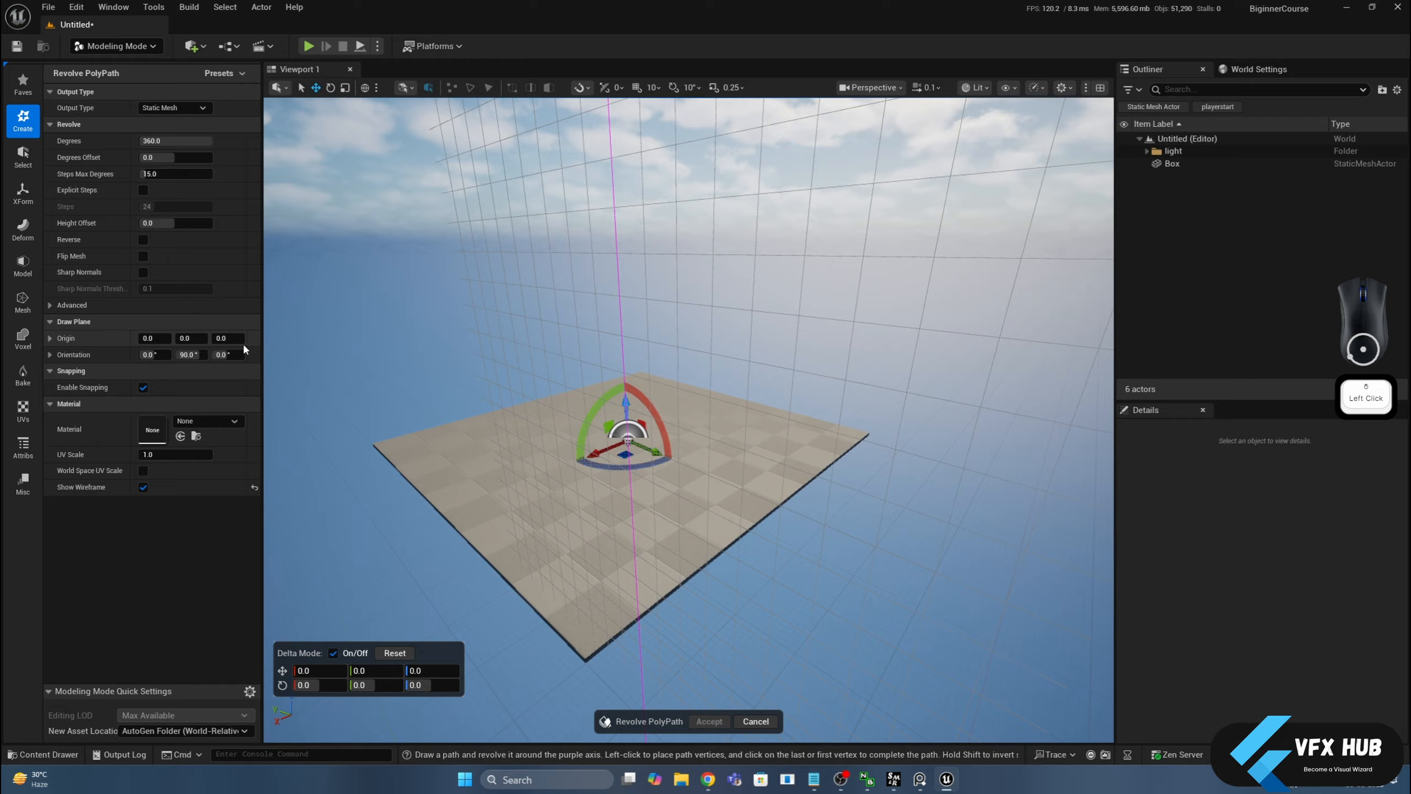
left_click(191, 354)
type("0")
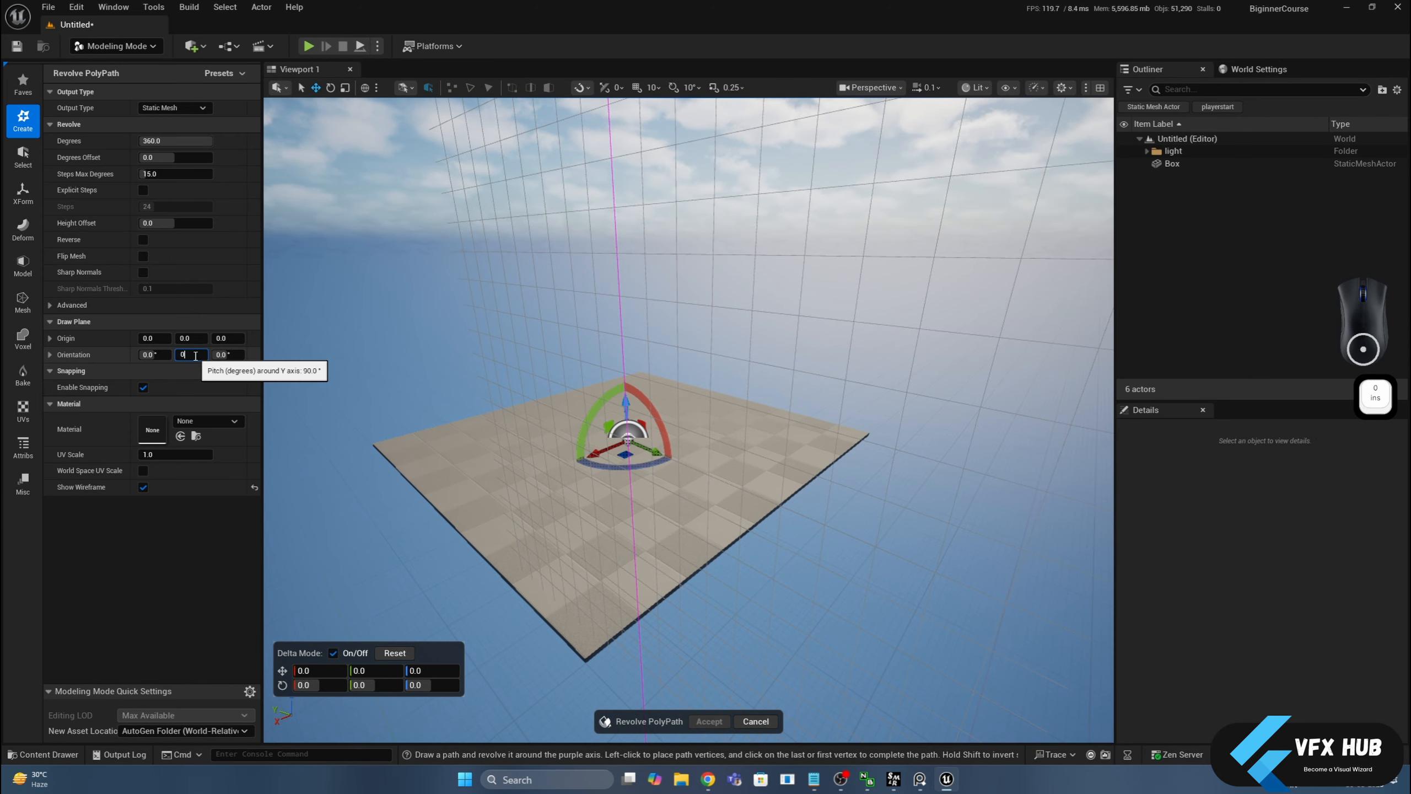
key("Return")
Step: In the Top view, draw a closed four-point tapered profile against the red axis above the origin and accept the revolve
left_click(870, 88)
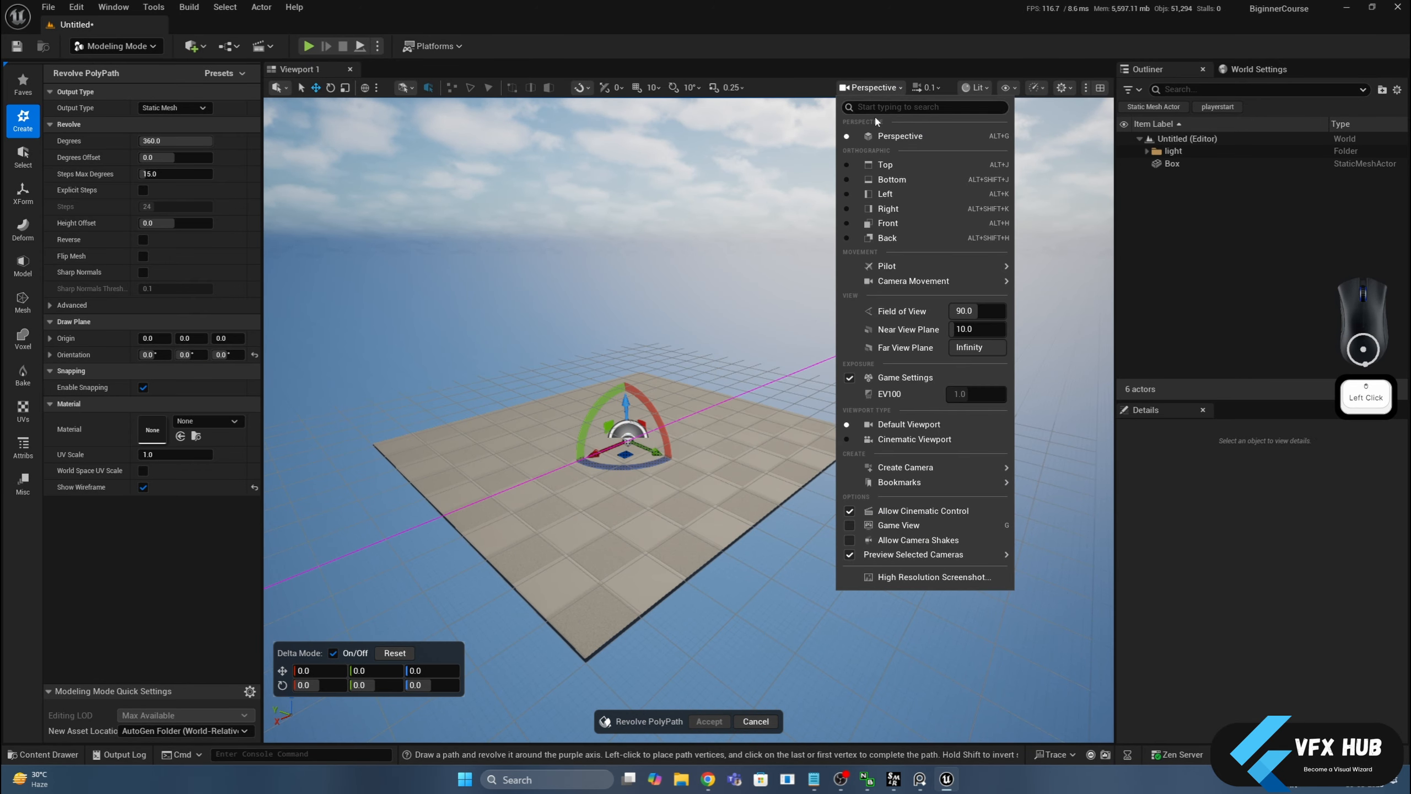
left_click(878, 162)
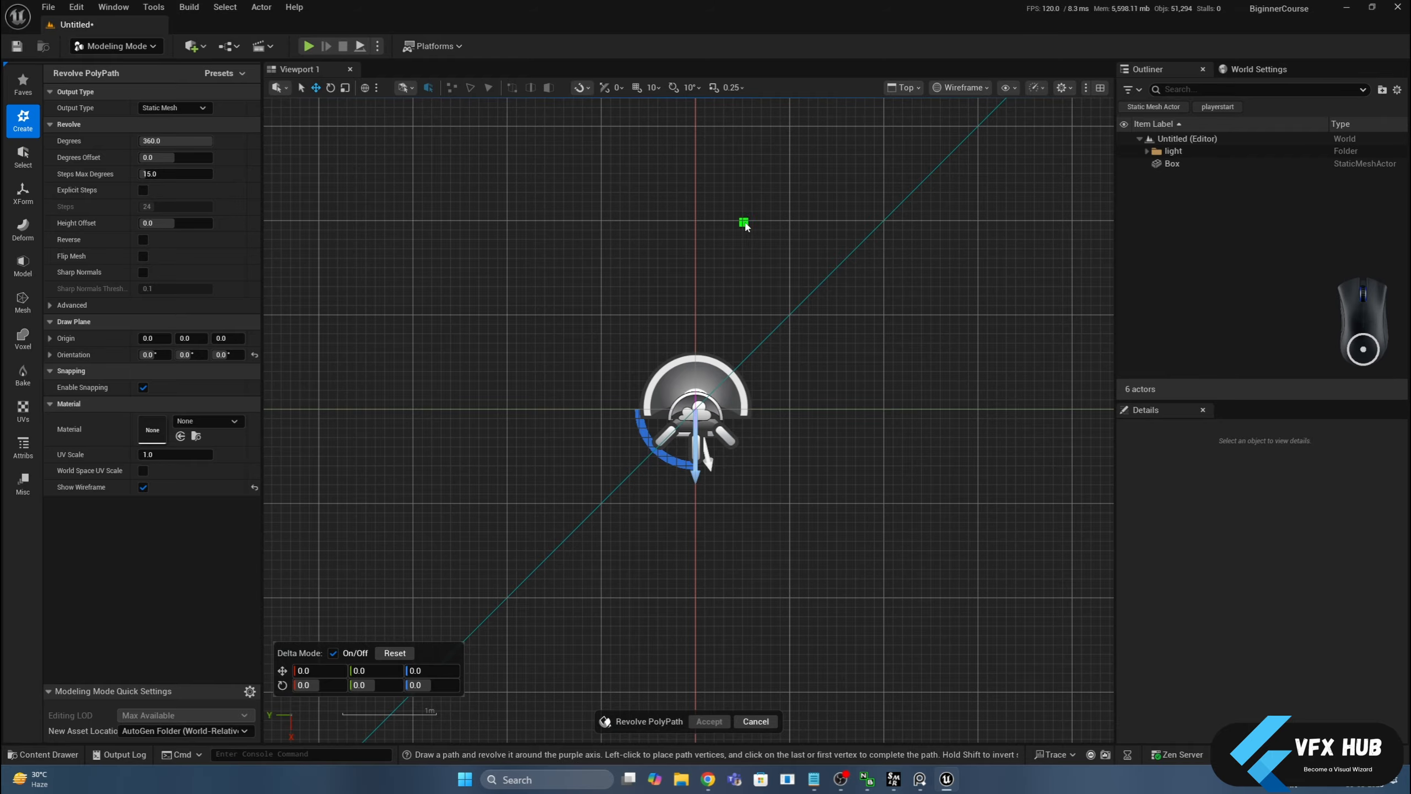
left_click(745, 223)
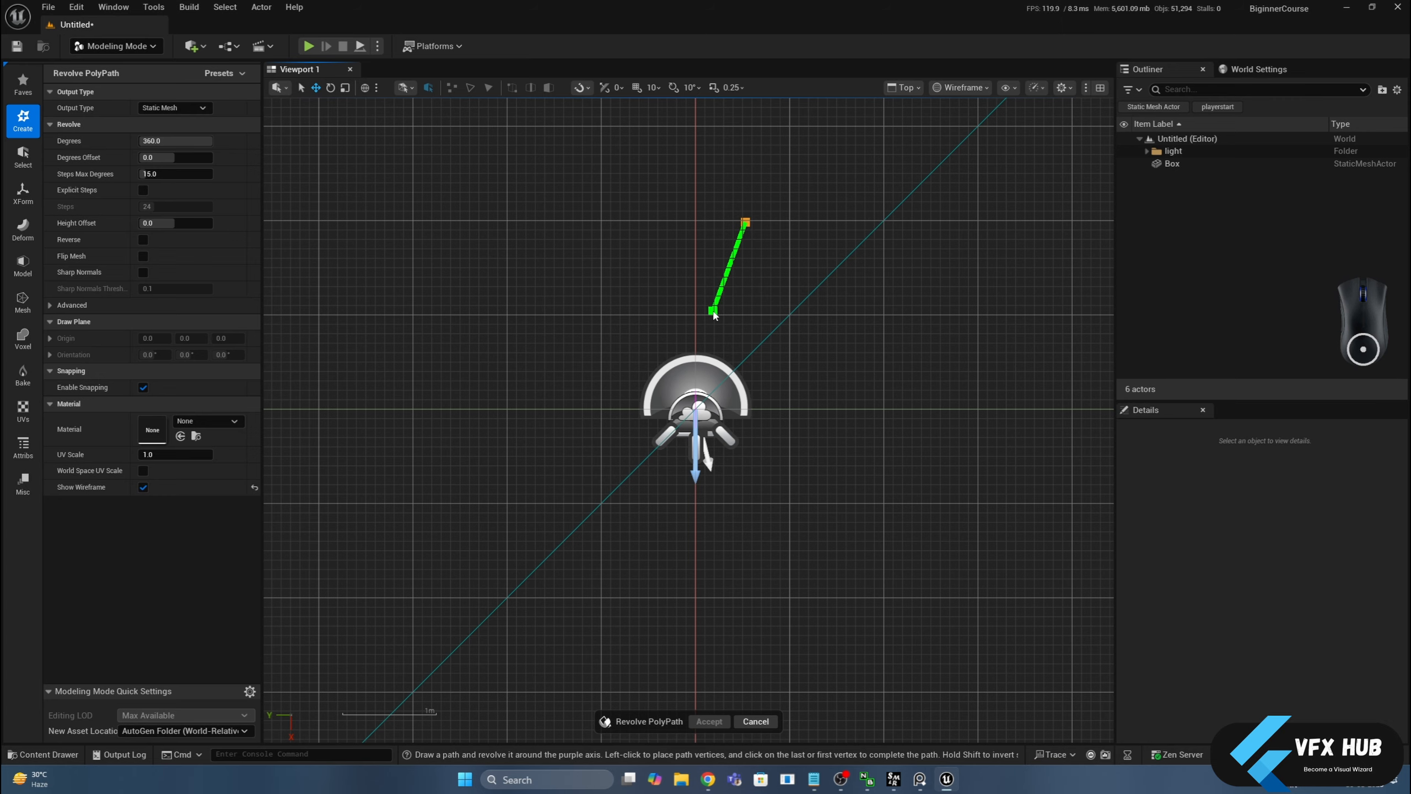
left_click(713, 314)
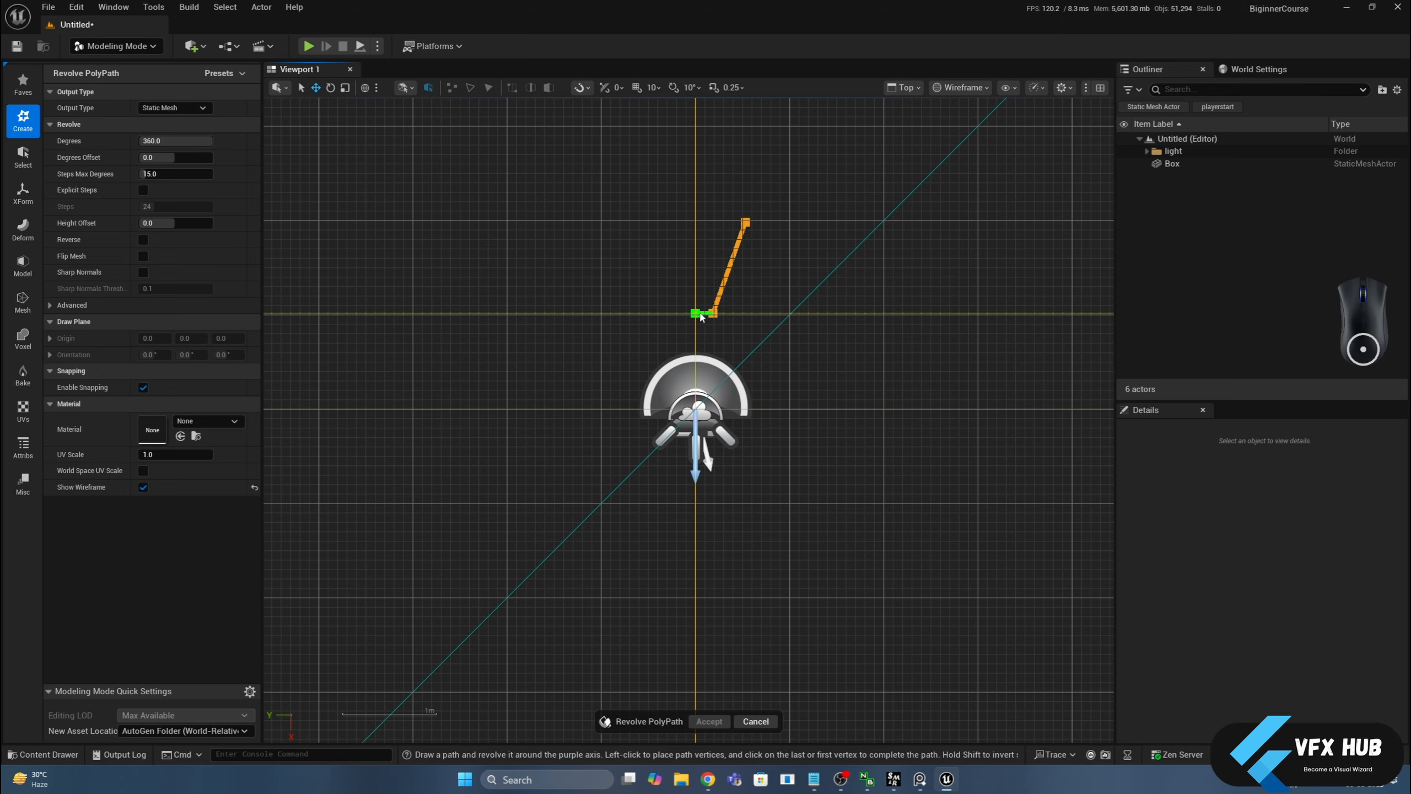
left_click(696, 313)
left_click(695, 222)
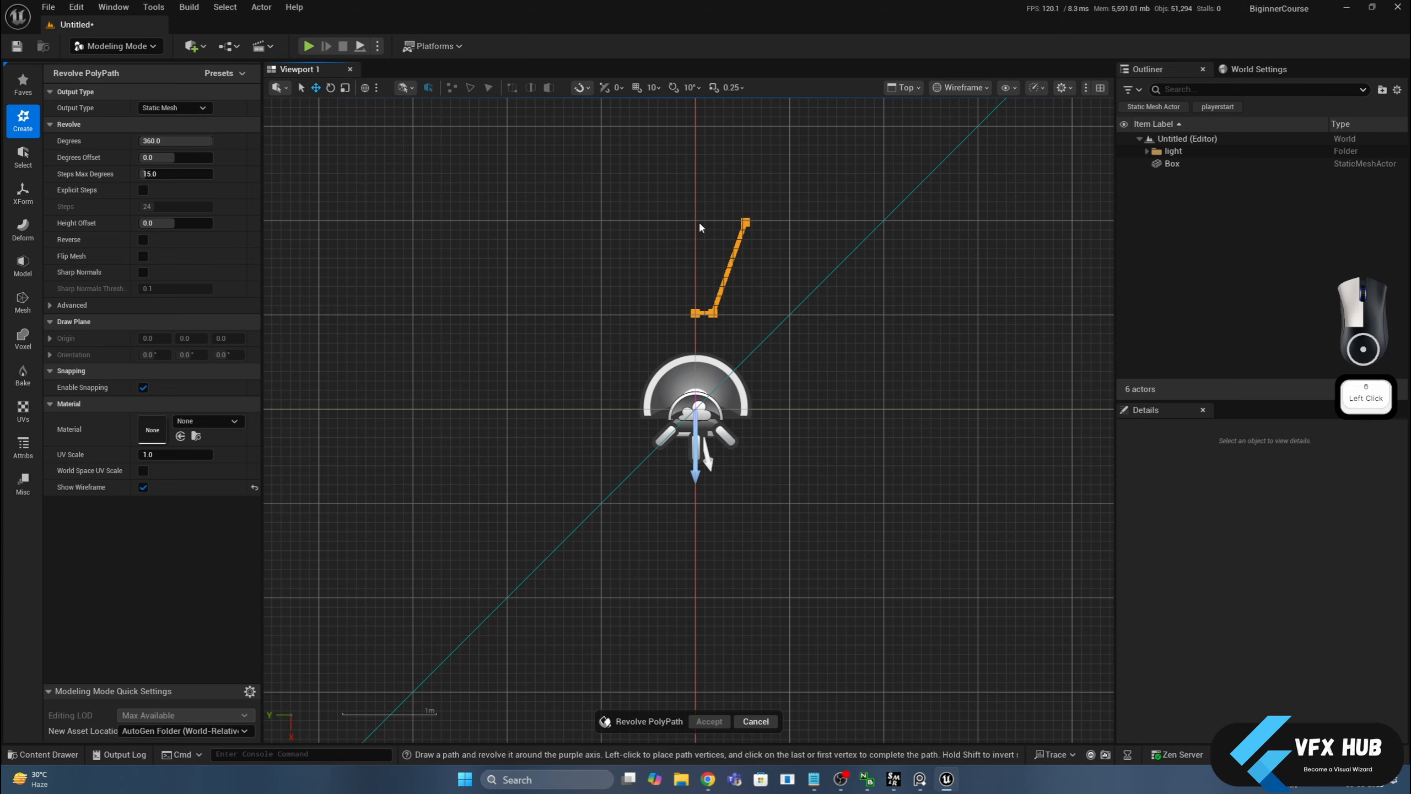
left_click(745, 222)
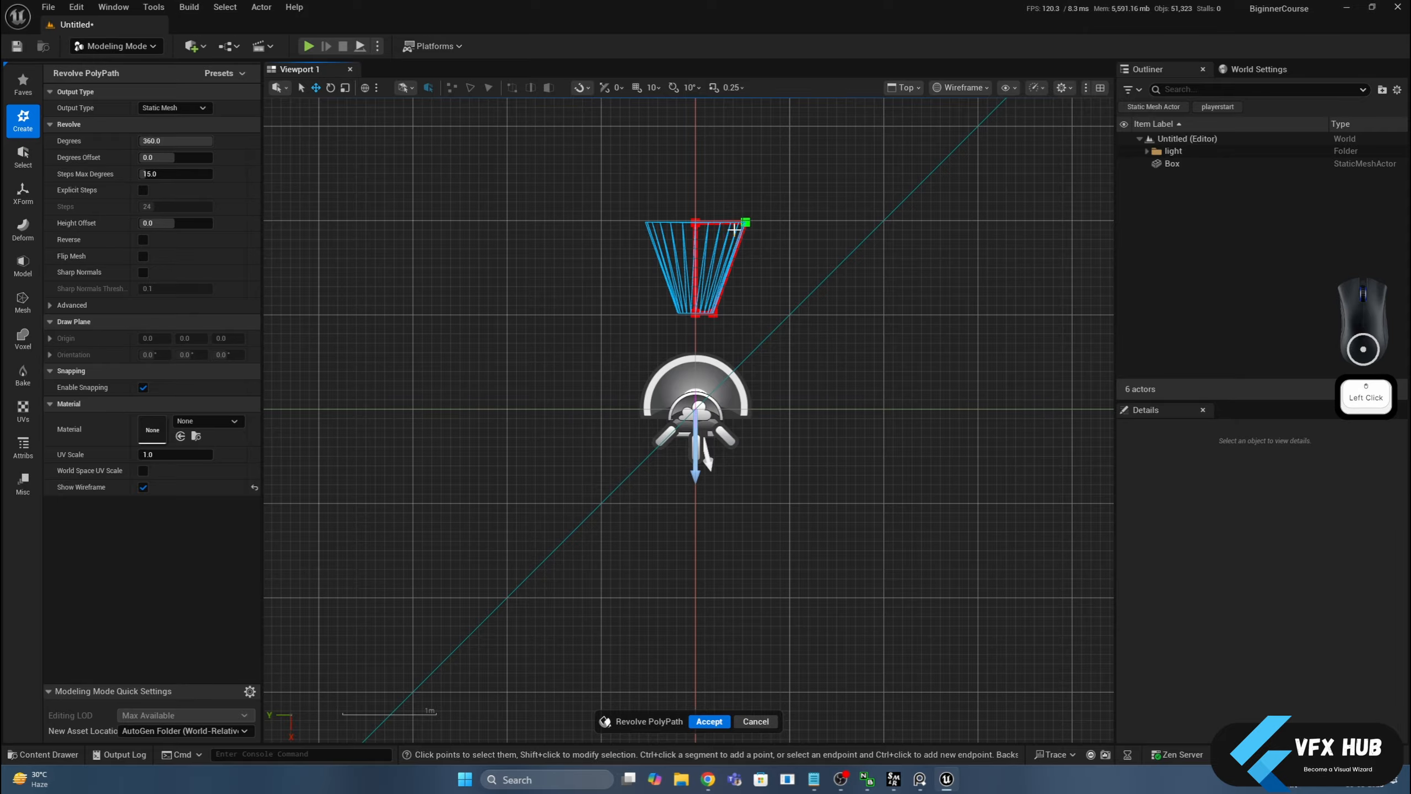
left_click(708, 722)
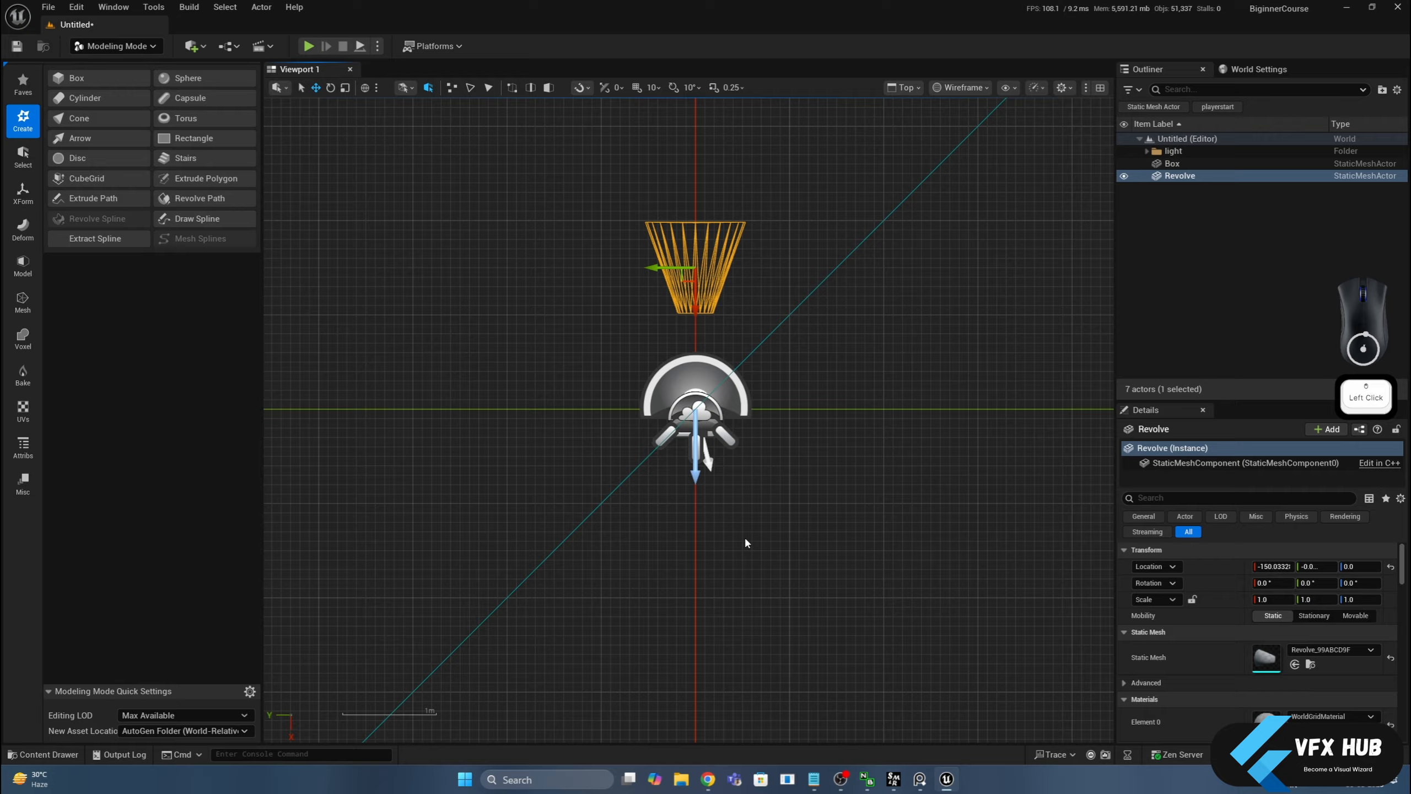
Step: Raise the revolved cup shape above the floor to a Z location of about 61 in the Perspective view
left_click(920, 87)
left_click(944, 134)
left_click_drag(858, 286, 834, 311, "alt")
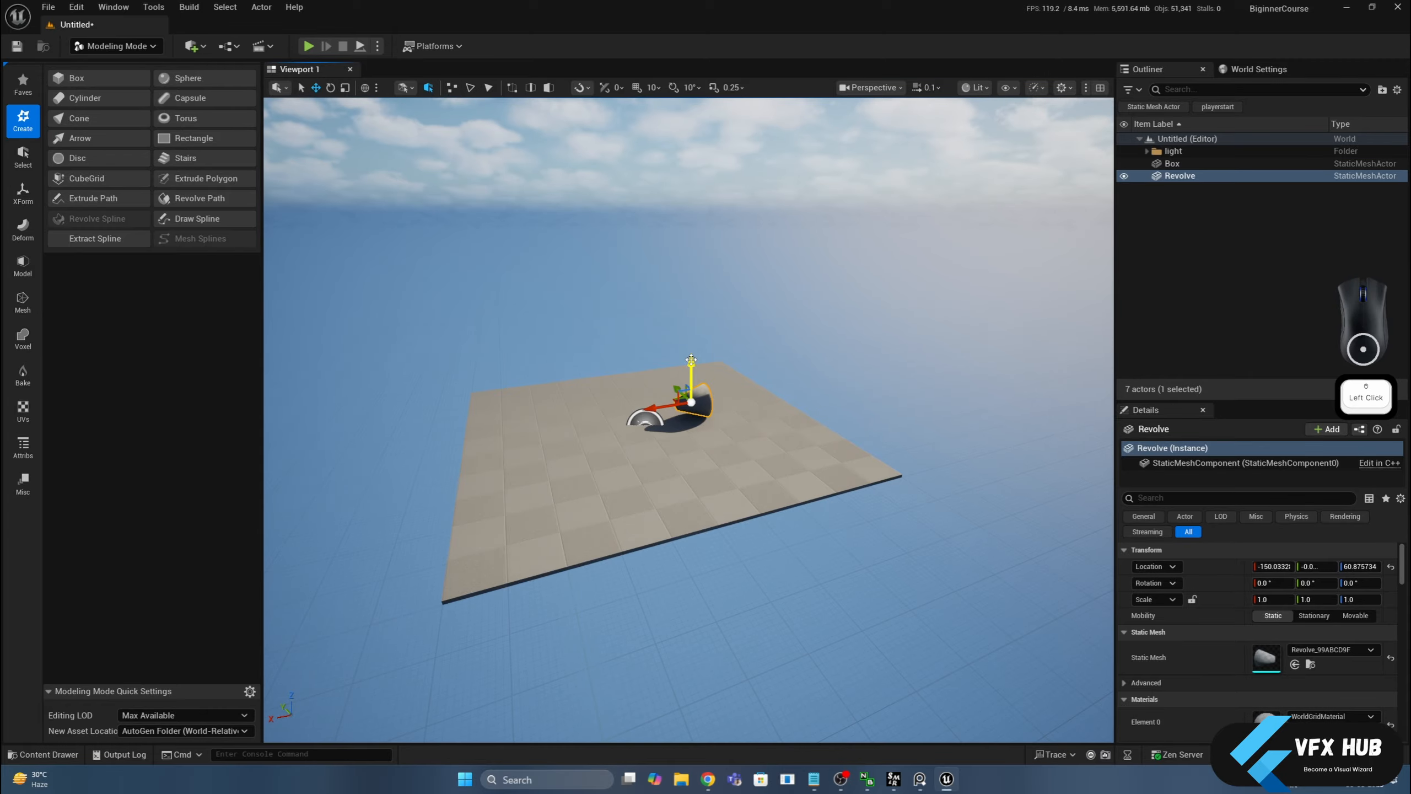
key("f")
scroll(691, 360, "down", 5)
Step: Rotate the cup about its Y axis to about -88° so it stands upright, and lower it to Z about 52
key("e")
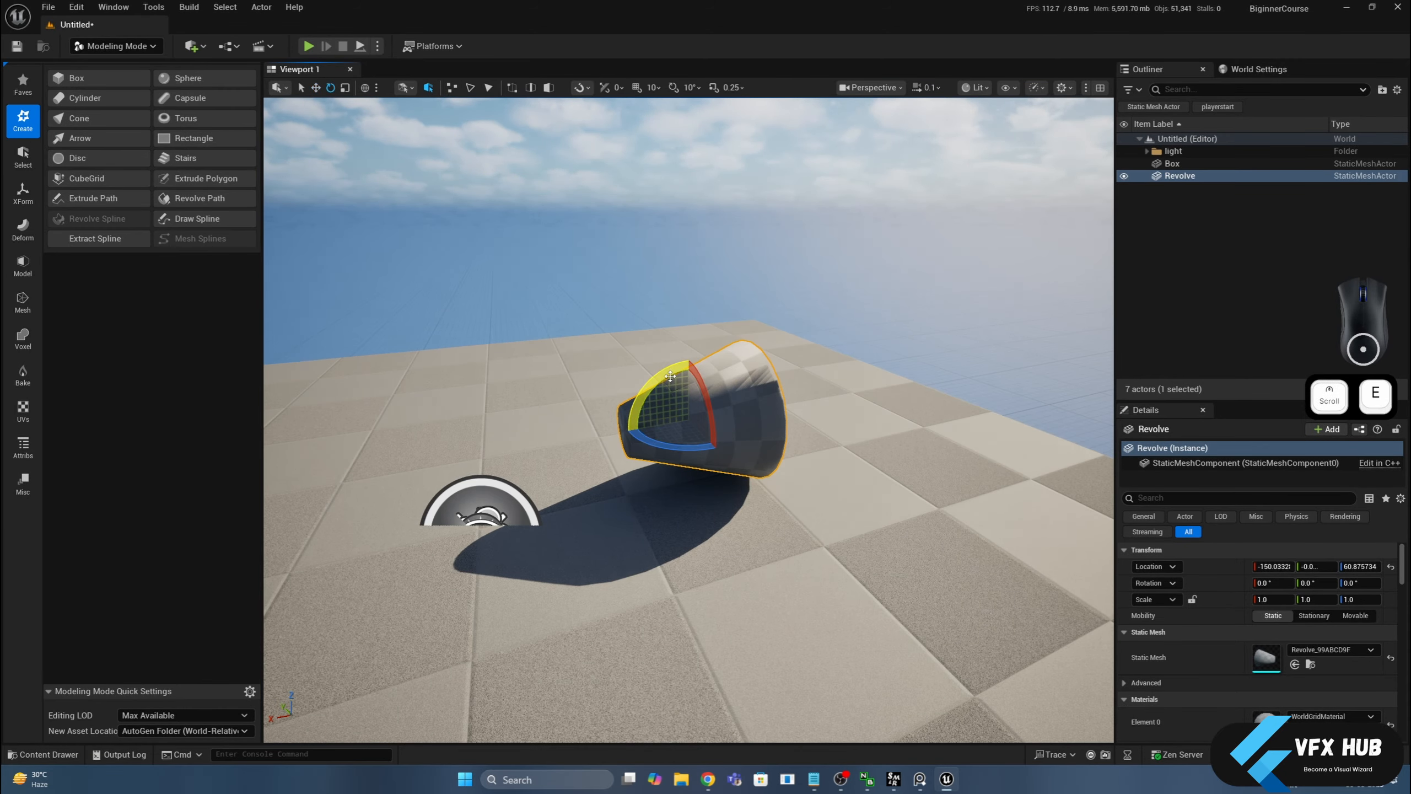
left_click_drag(634, 422, 689, 404)
key("w")
mouse_move(581, 398)
left_mouse_down("alt")
mouse_move(611, 389)
mouse_move(594, 411)
mouse_move(581, 398)
left_mouse_up("alt")
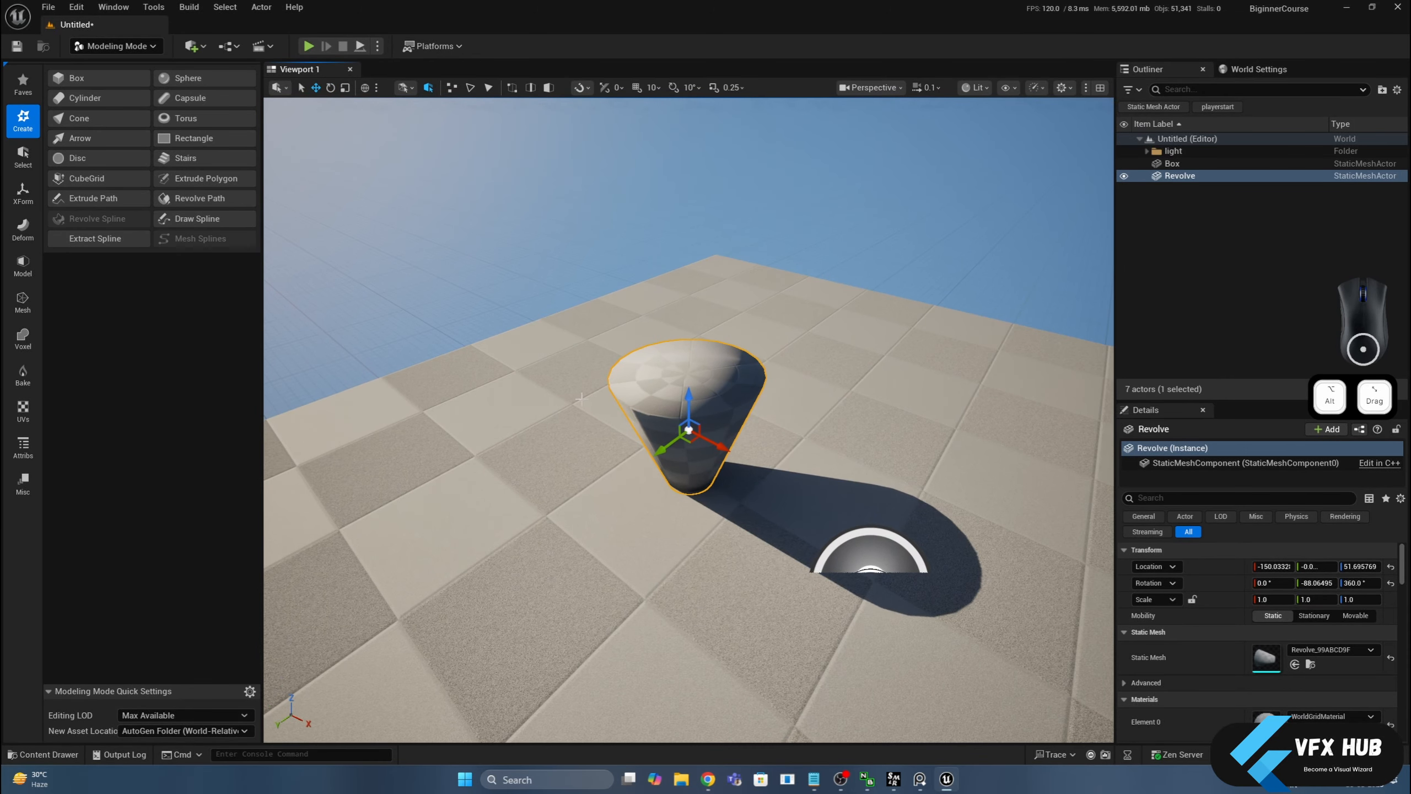
Step: Set the cup's Y rotation to exactly -90°
left_click(1317, 583)
type("-9")
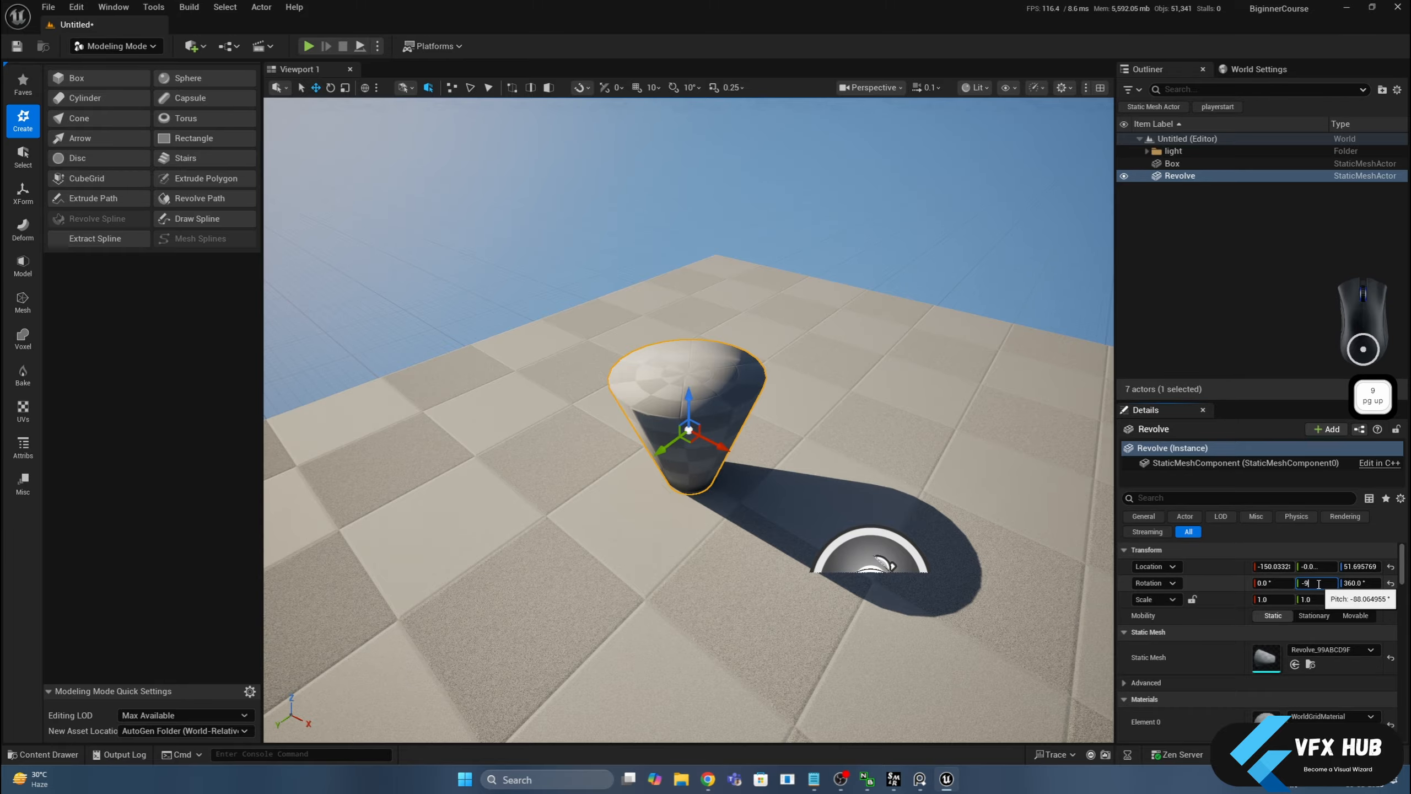
type("0")
key("Return")
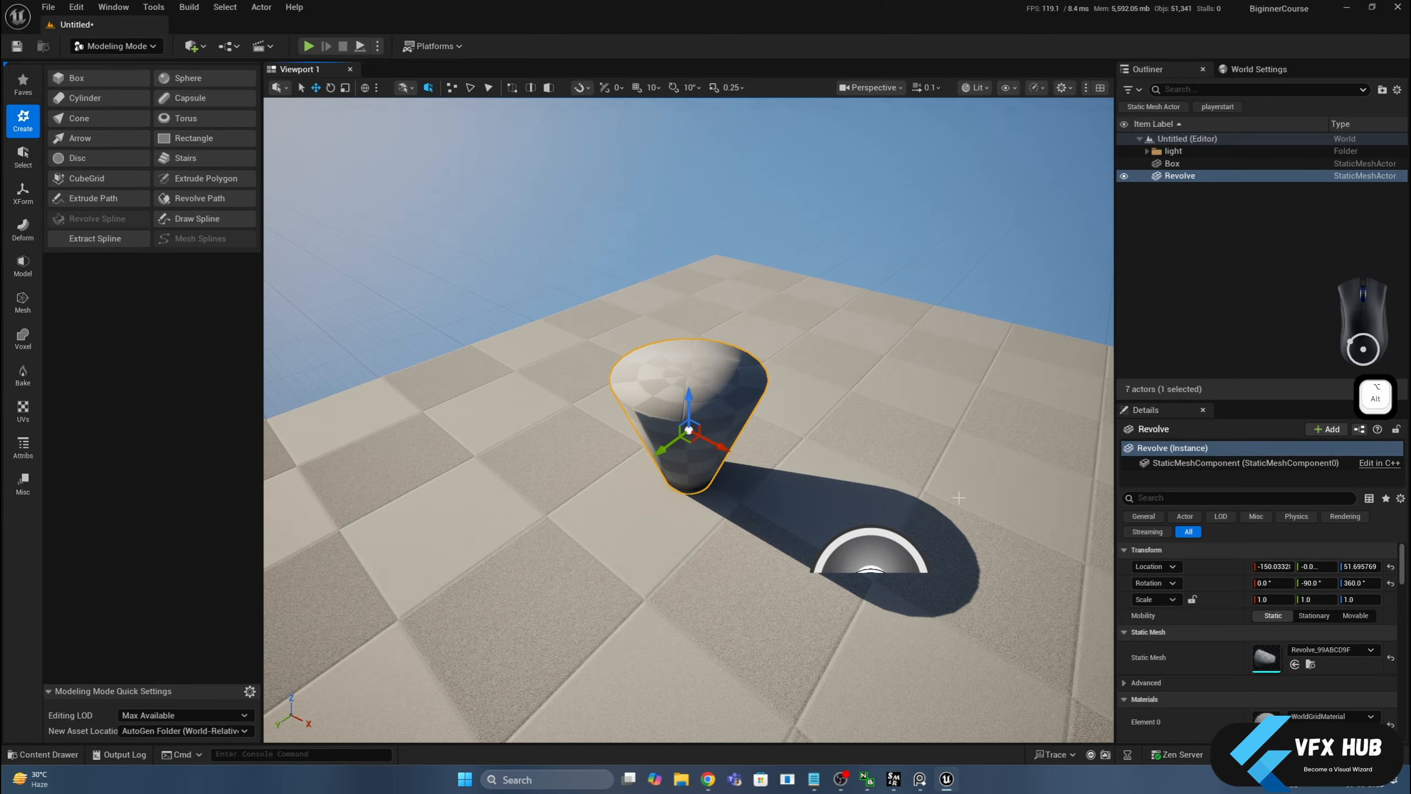
Step: Delete the revolved cup mesh from the level
left_click_drag(1000, 524, 957, 493, "alt")
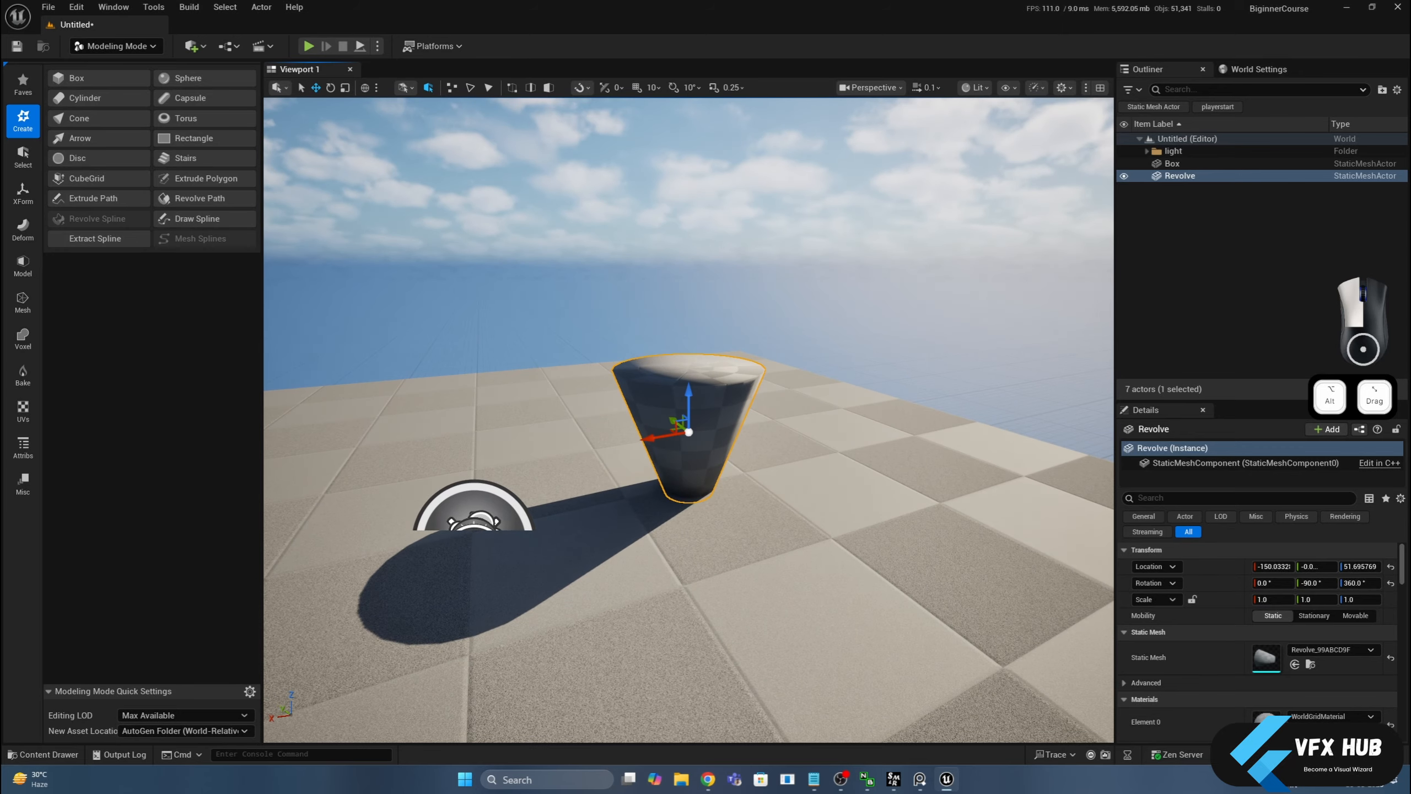
key("Delete")
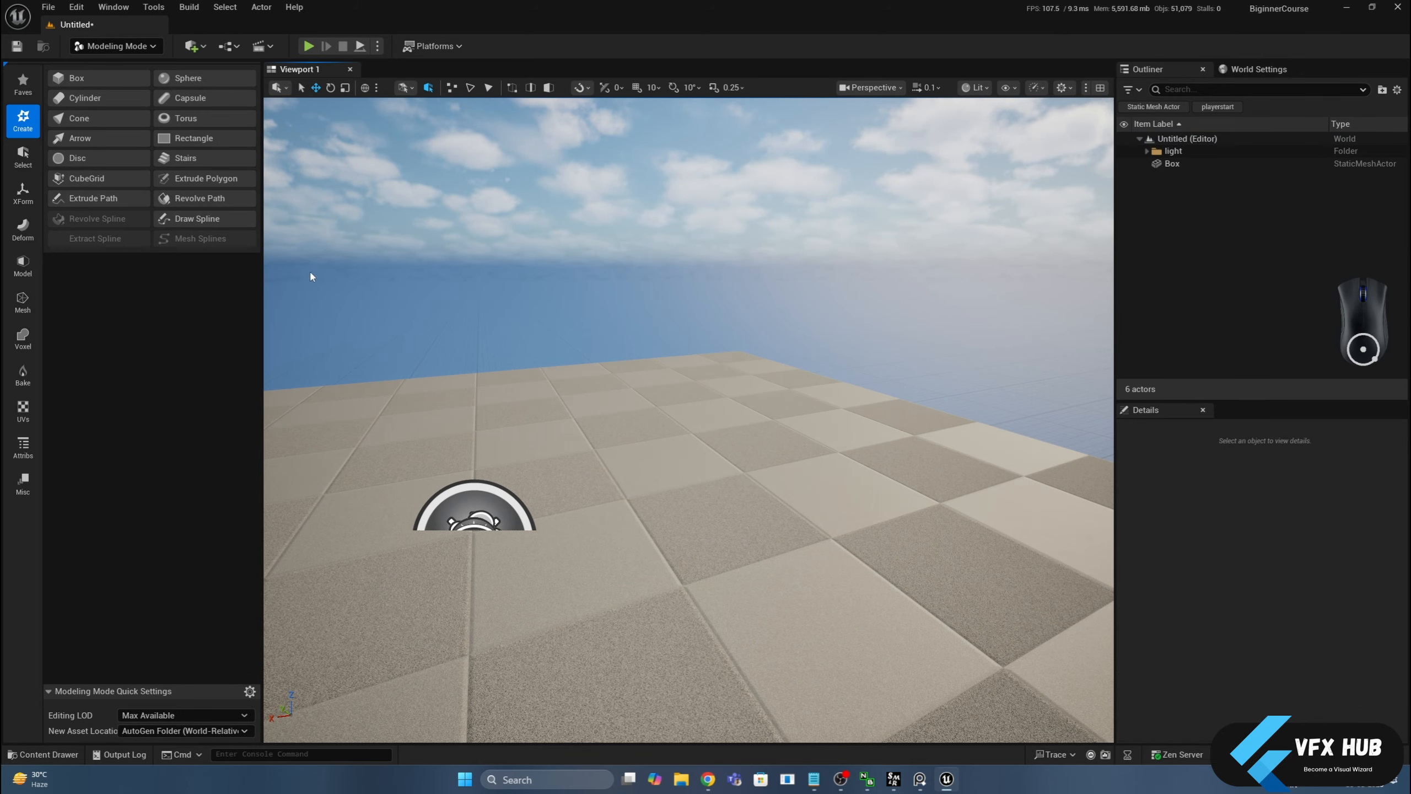
scroll(660, 398, "down", 5)
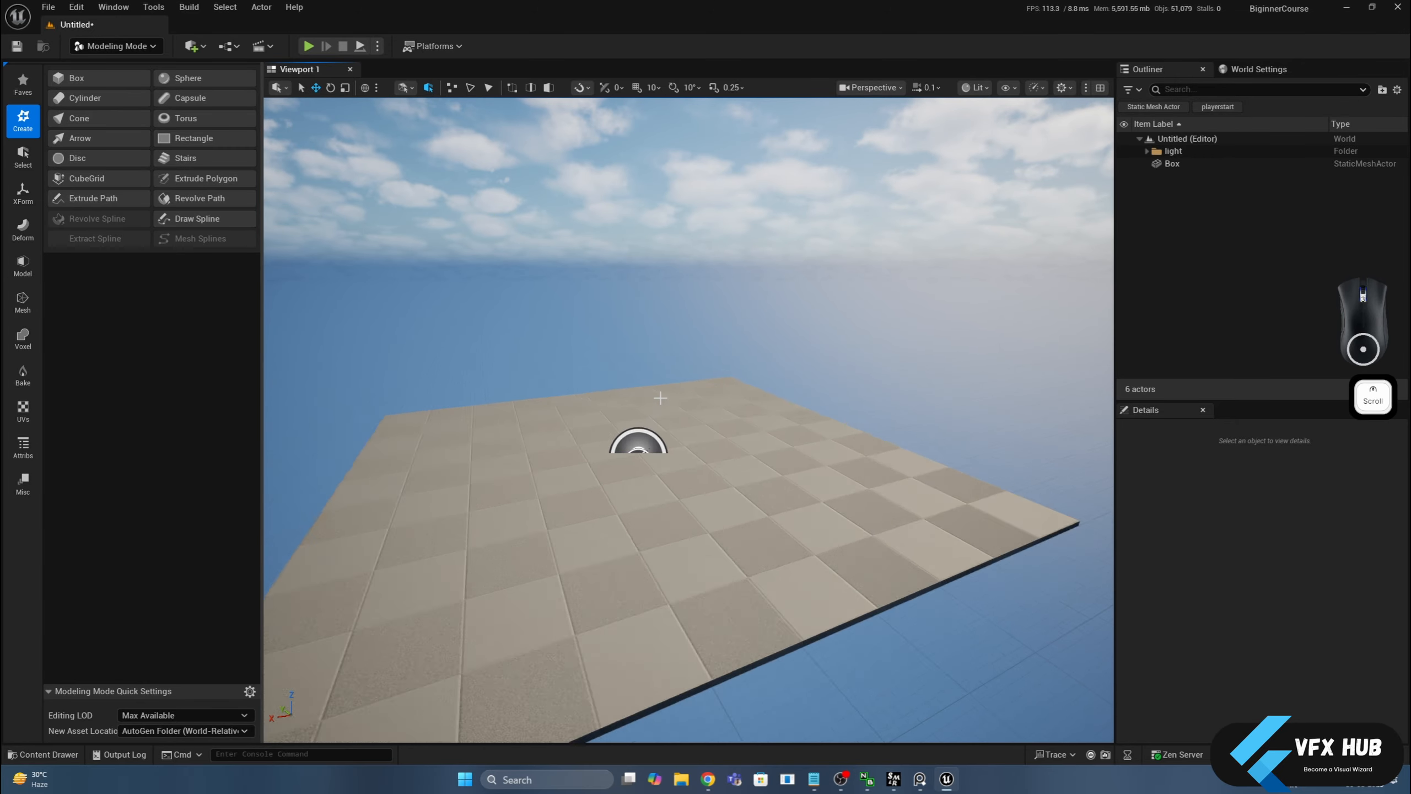
Step: Draw an open, winding ten-point spline on the checkered floor with Draw Spline and accept it as an empty actor
scroll(660, 398, "down", 3)
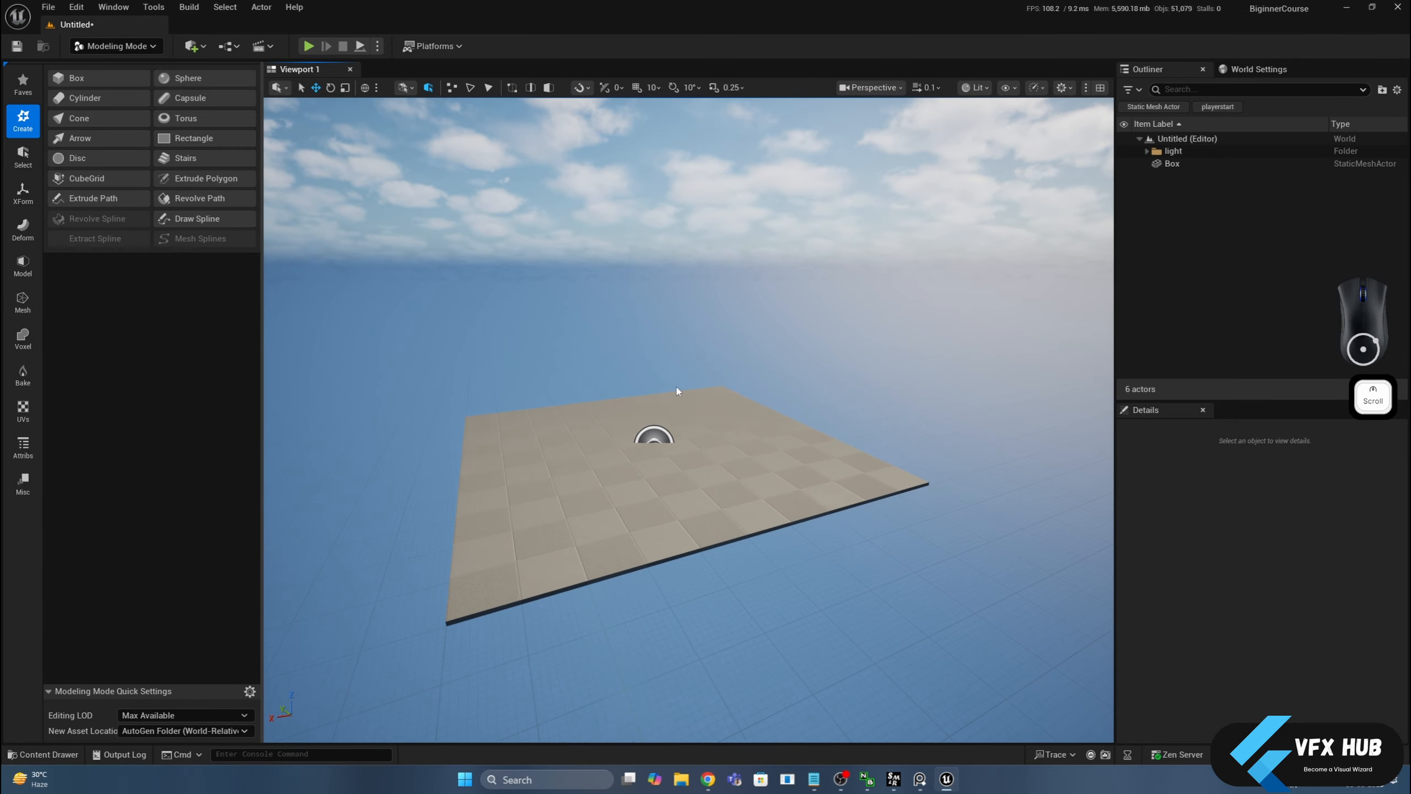
left_click(206, 218)
scroll(555, 496, "up", 2)
left_click(479, 482)
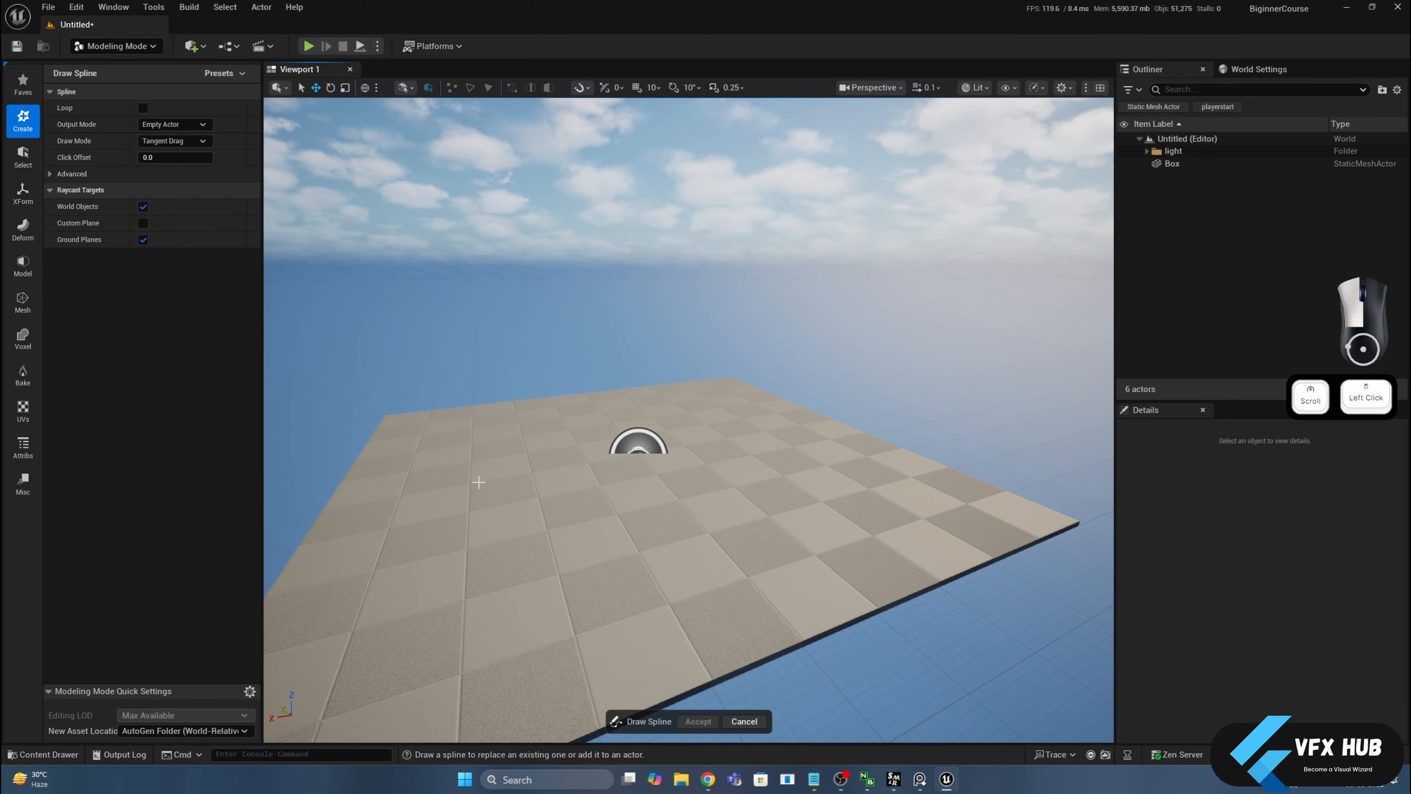
left_click(566, 511)
left_click(559, 537)
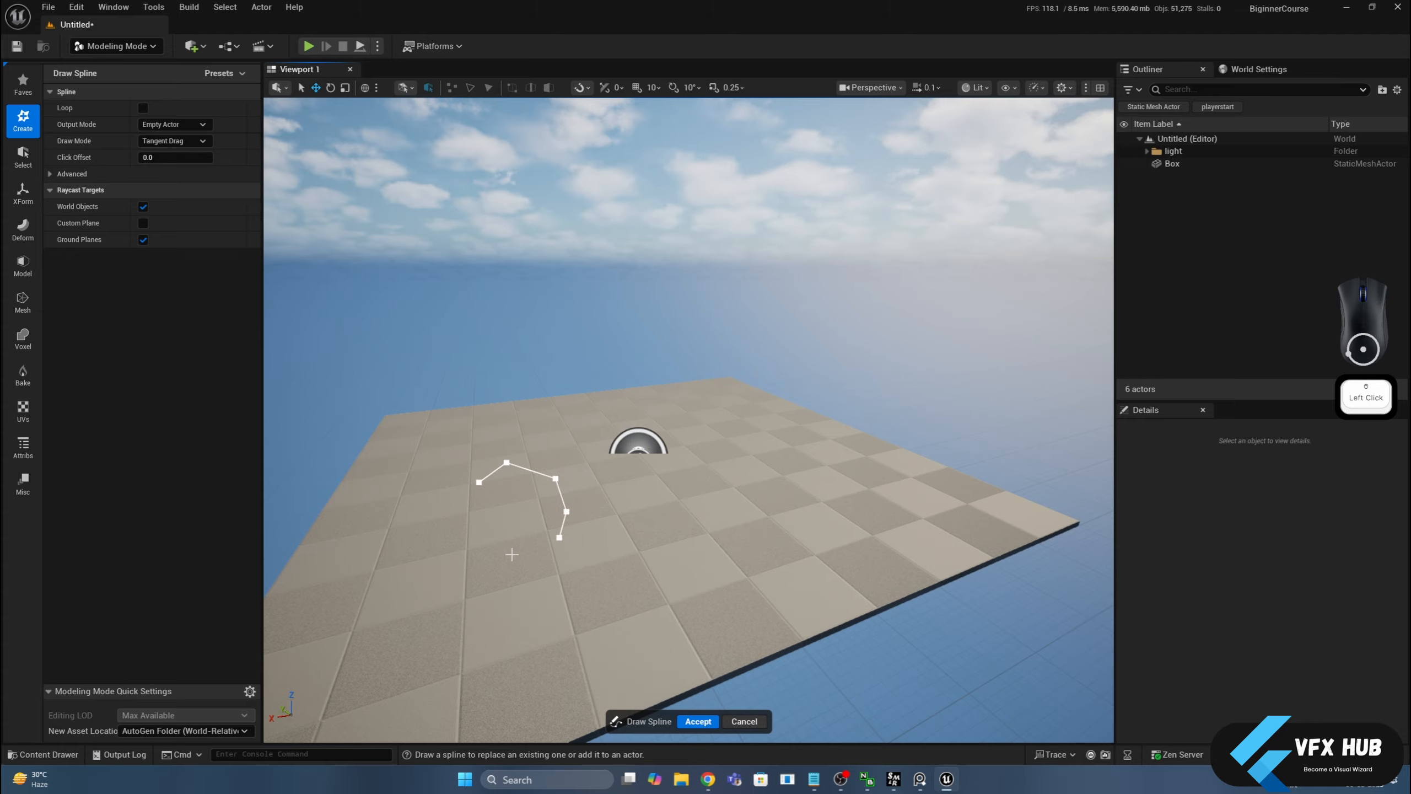
left_click(507, 561)
left_click(480, 524)
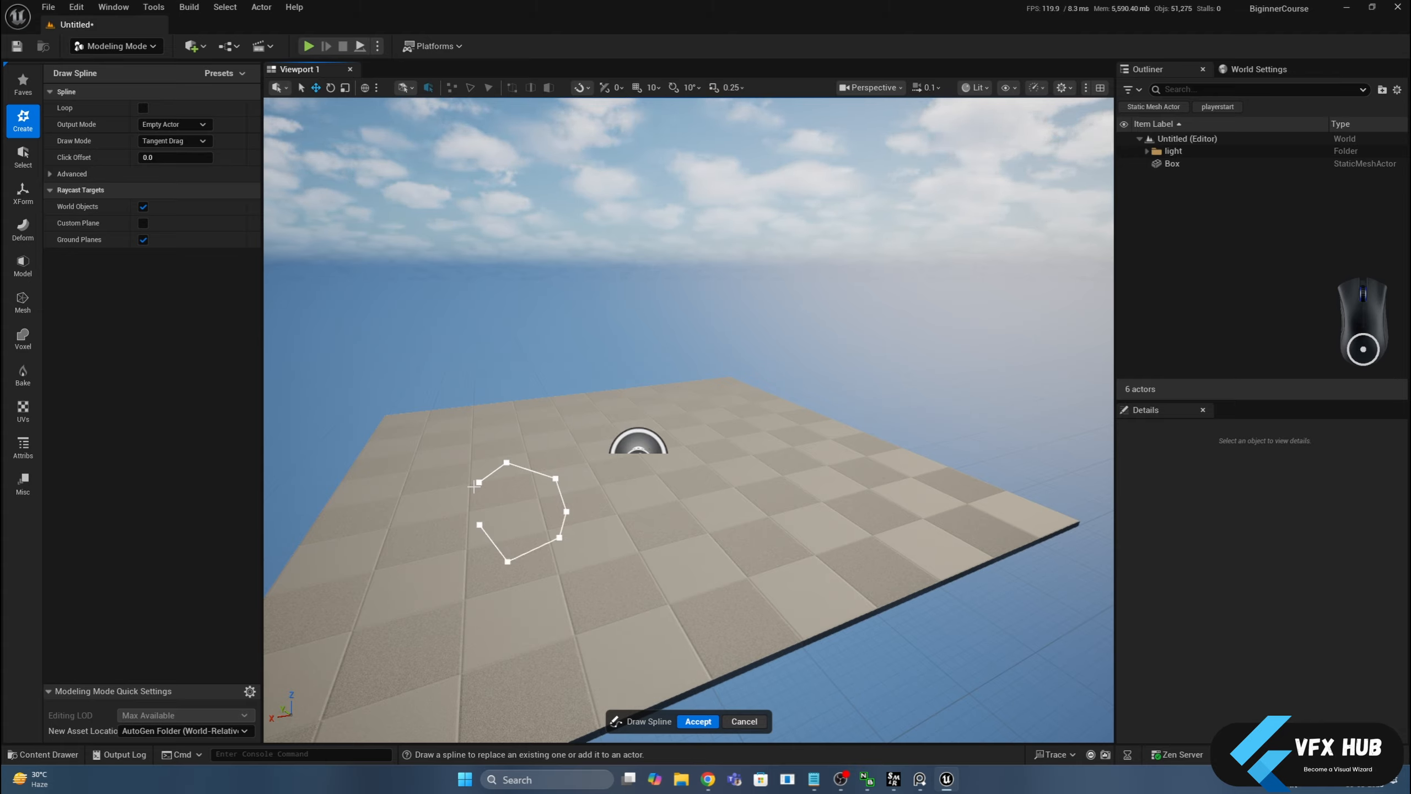
left_click(454, 494)
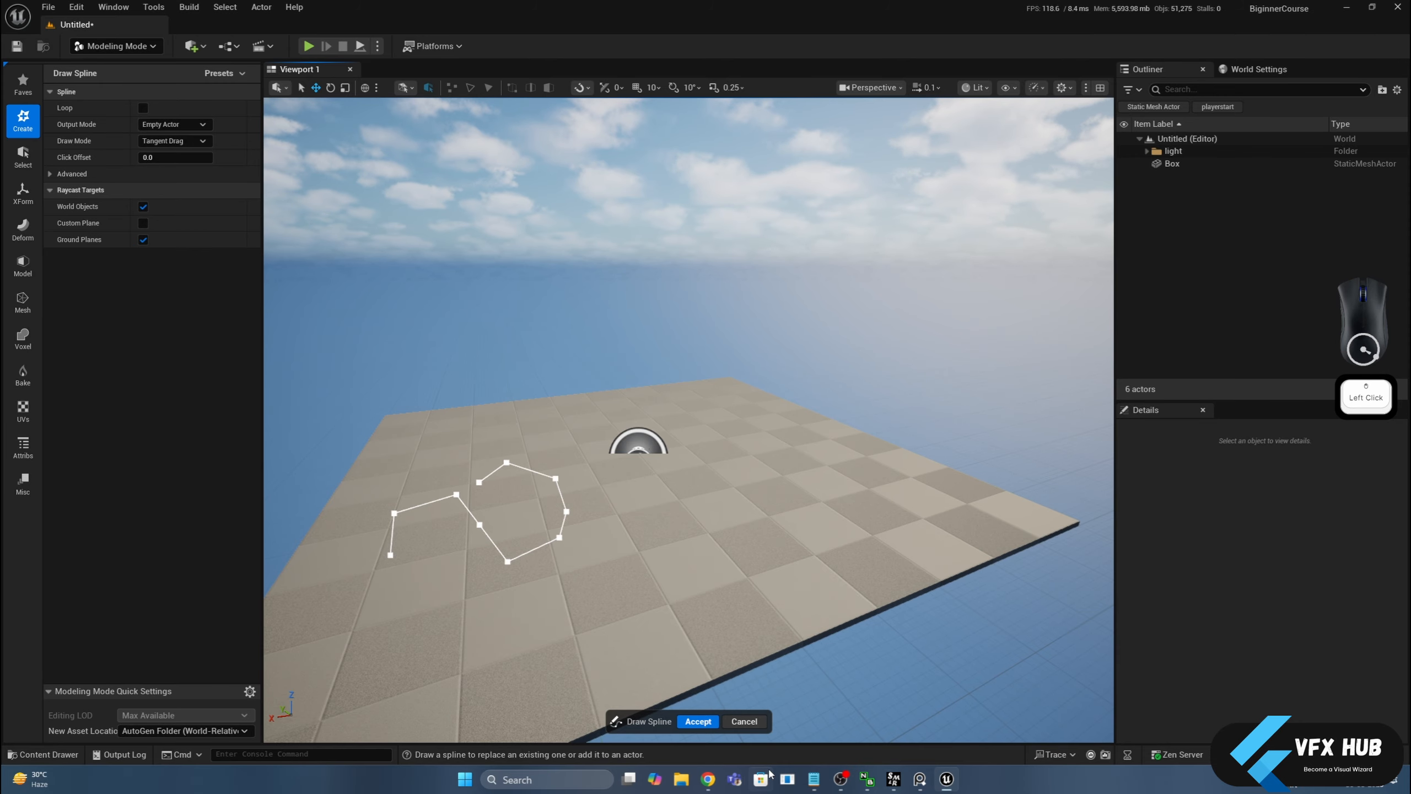
left_click(698, 721)
scroll(624, 540, "down", 2)
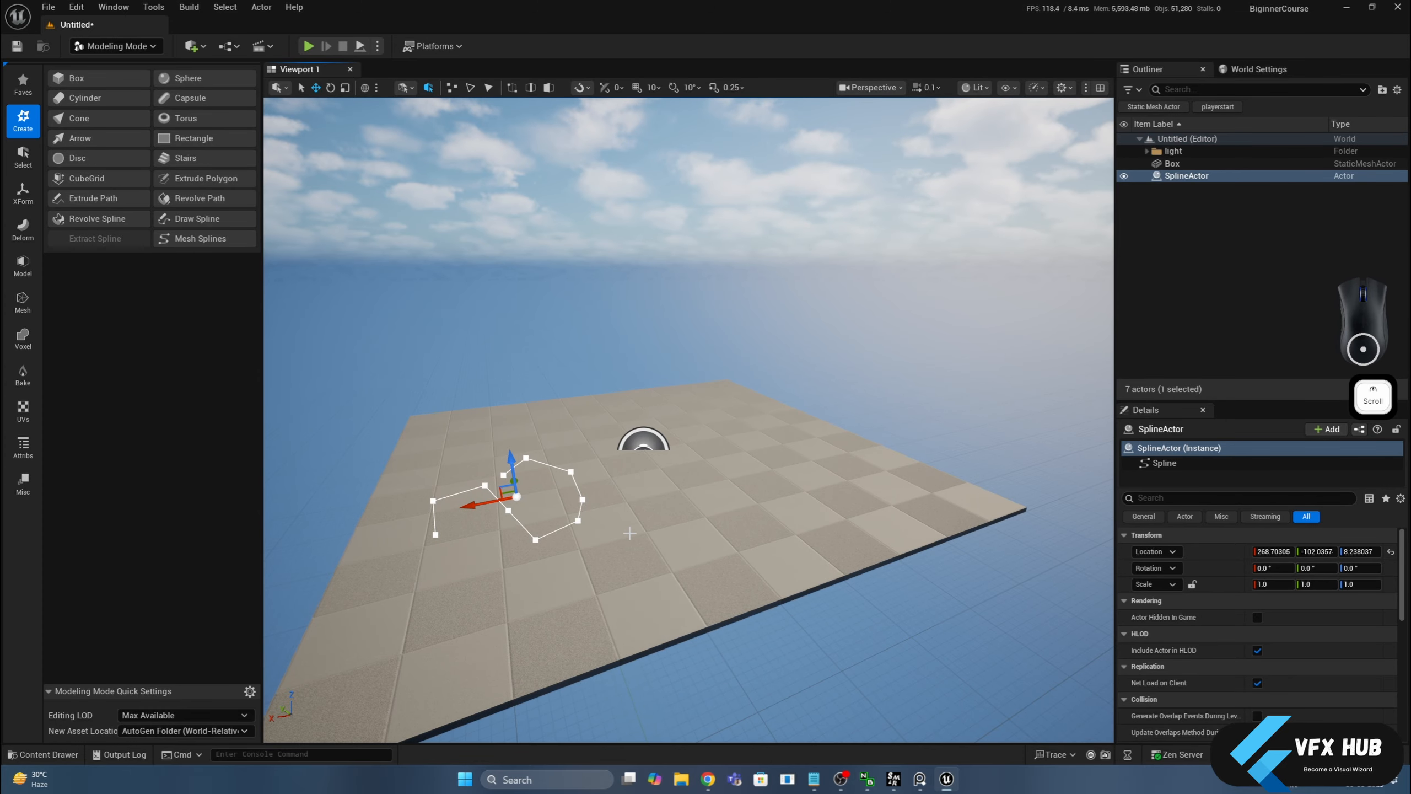
Step: Delete the drawn spline actor from the level
left_click_drag(629, 533, 633, 539, "alt")
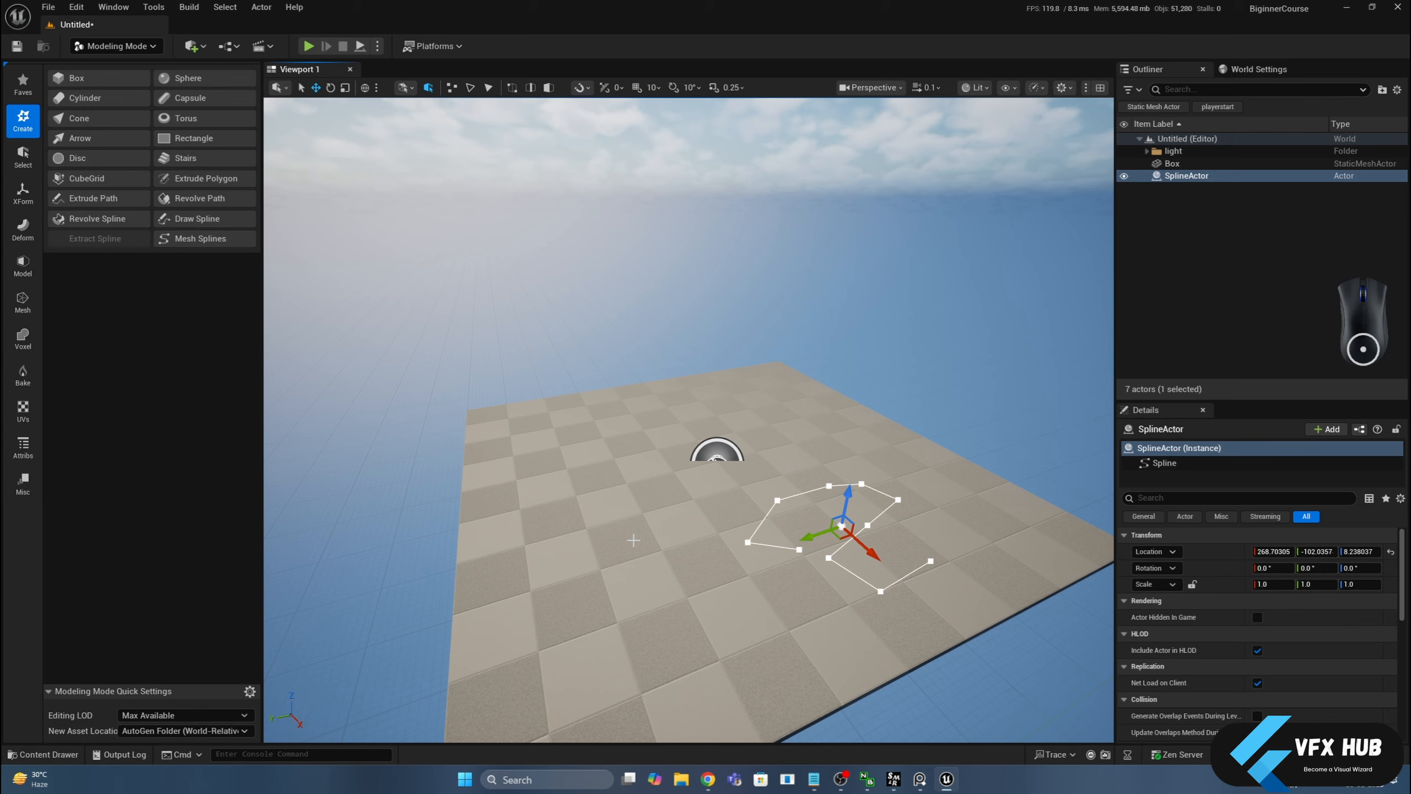
key("Delete")
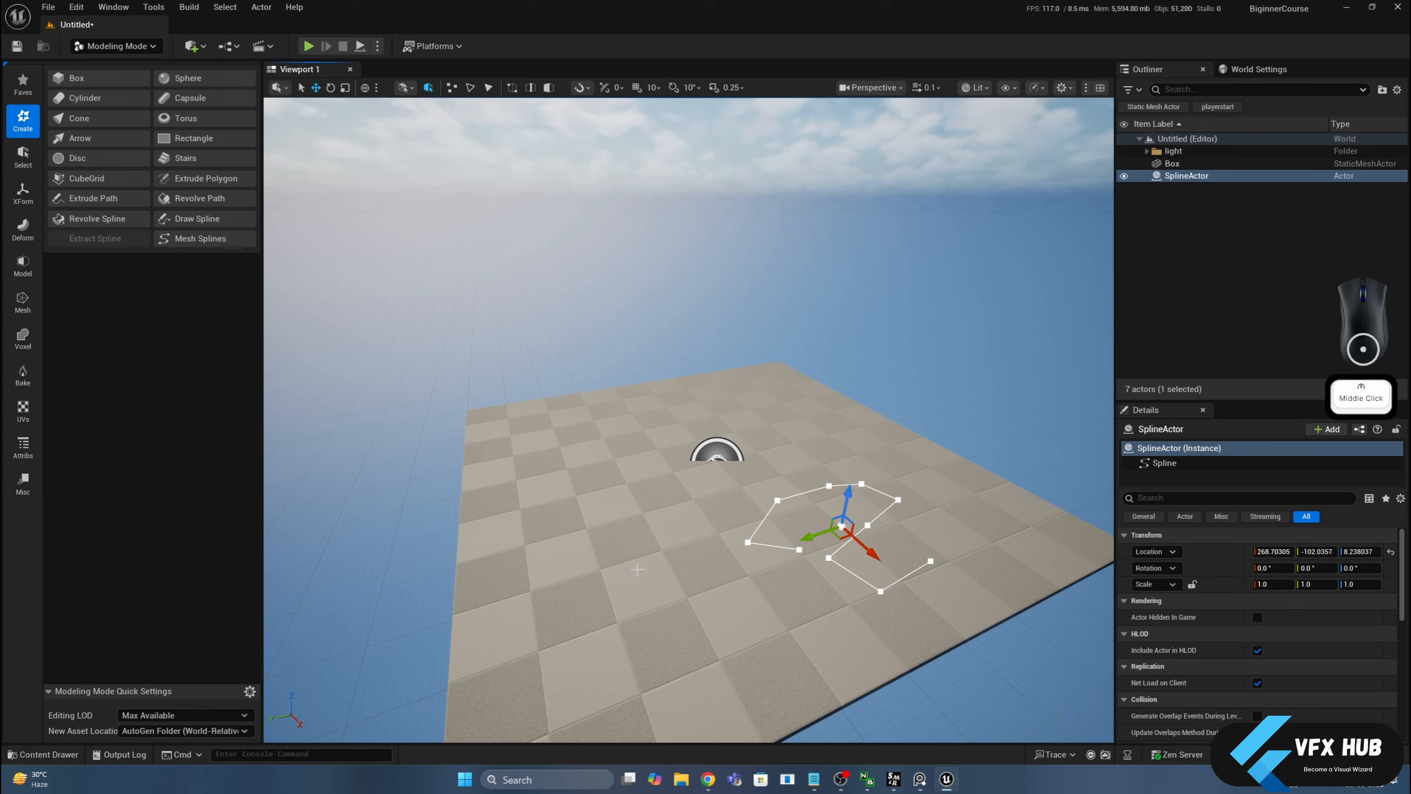